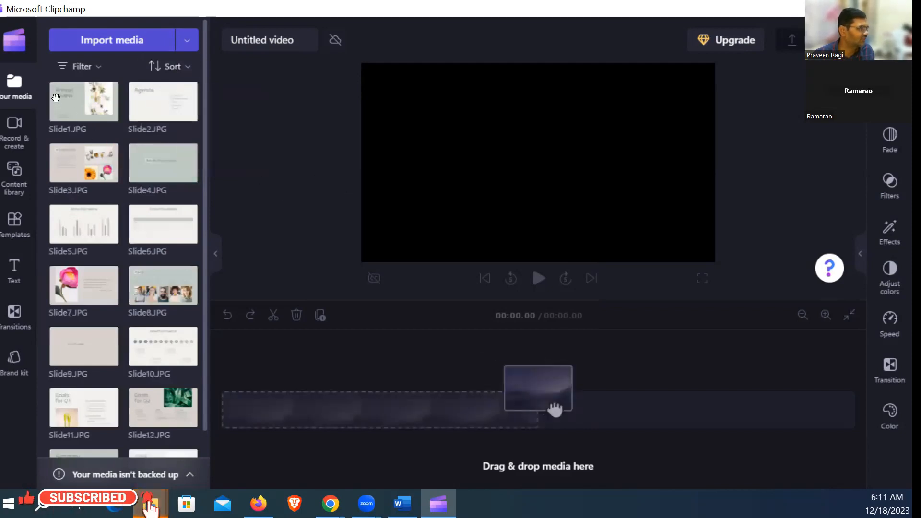
# Place Slide1.JPG at the start of the video timeline.
pyautogui.moveTo(75, 101); pyautogui.dragTo(280, 395)
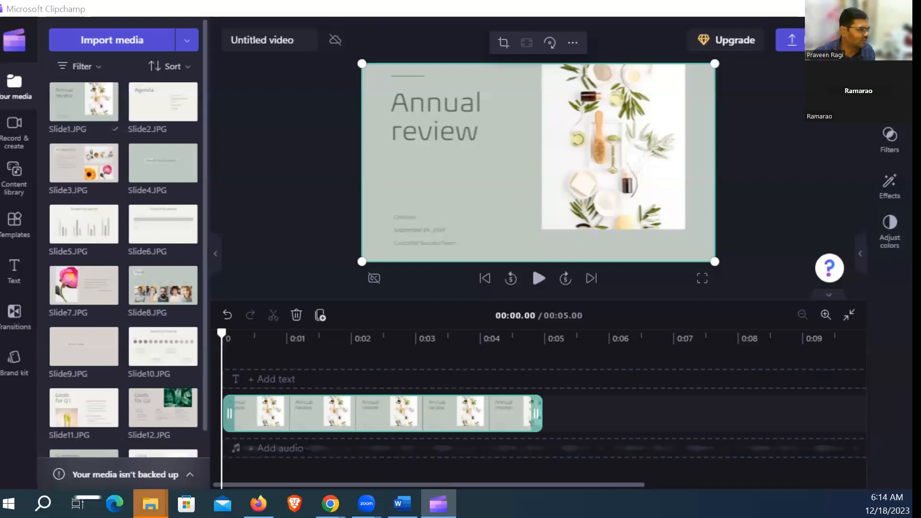
# Switch to File Explorer, open the "2023-12-17 12.47.05 IT Training" folder inside the zoom folder and widen its name column.
pyautogui.moveTo(150, 504)
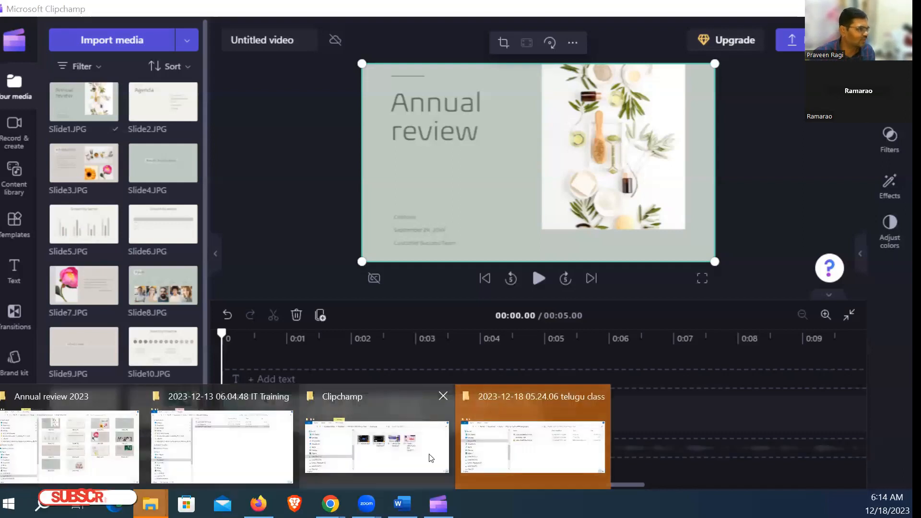
pyautogui.click(538, 458)
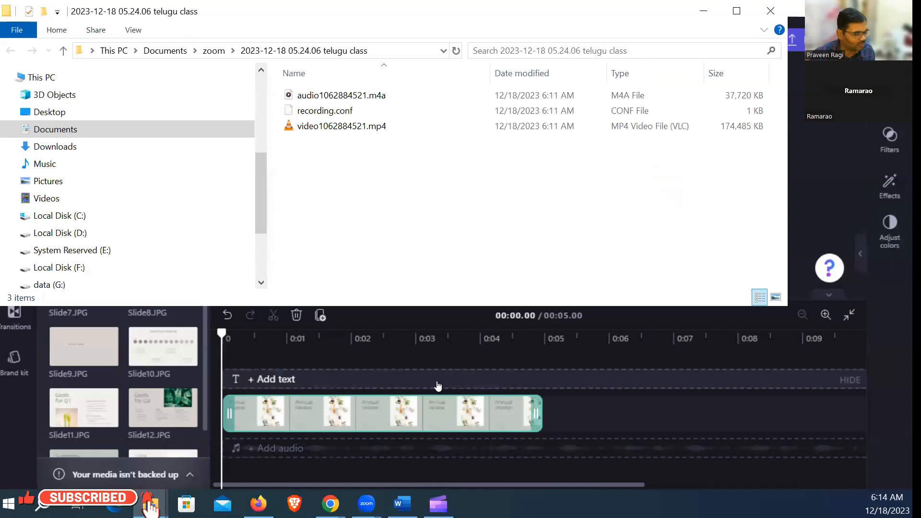
pyautogui.doubleClick(453, 22)
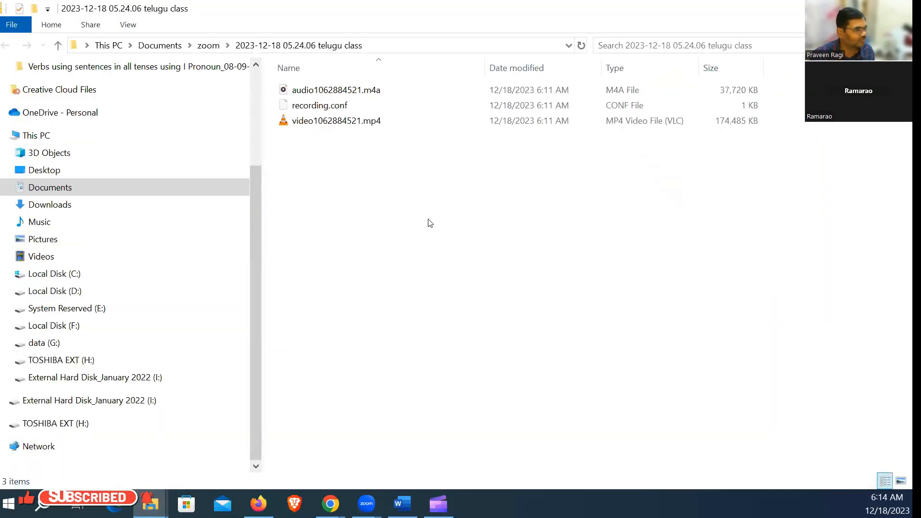
pyautogui.click(58, 45)
pyautogui.scroll(-1, 358, 448)
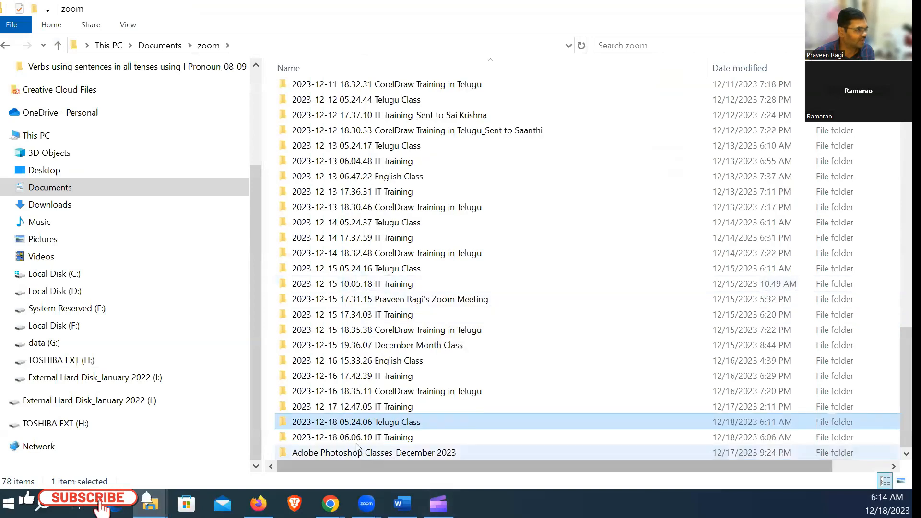
pyautogui.click(368, 410)
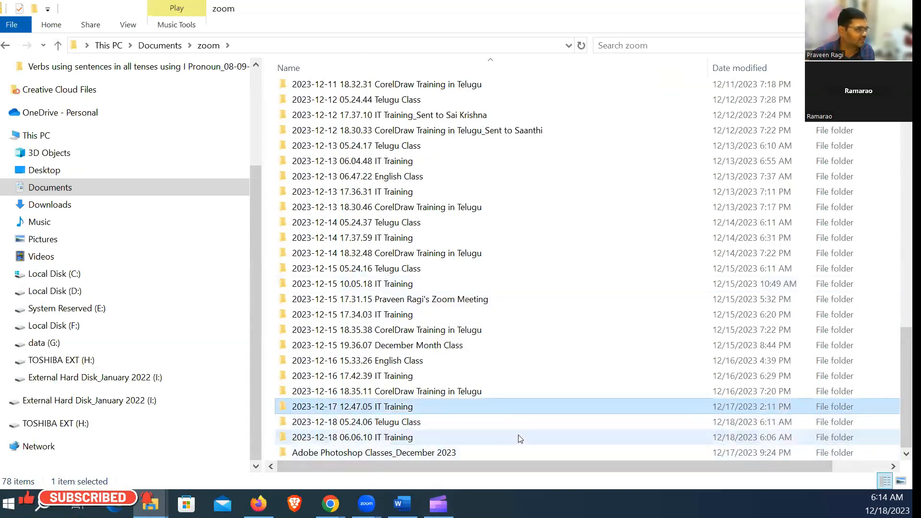
pyautogui.doubleClick(377, 406)
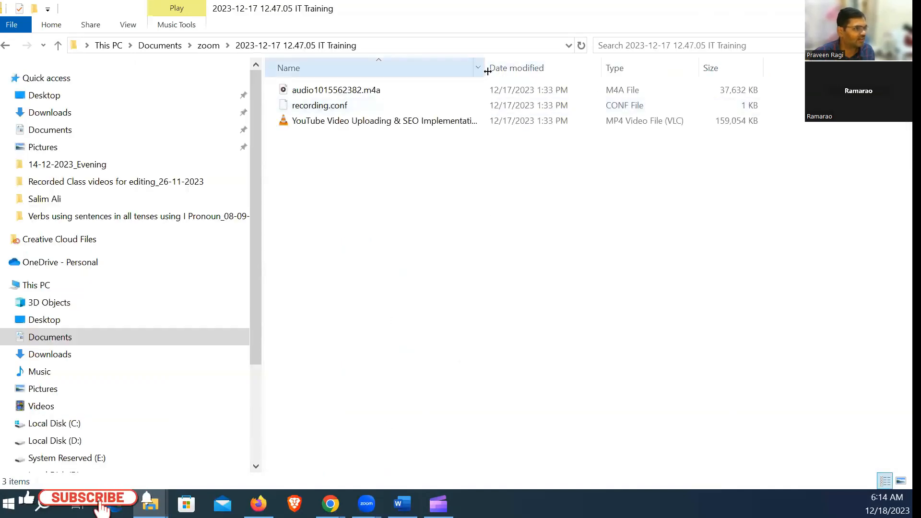
pyautogui.moveTo(488, 71); pyautogui.dragTo(662, 71)
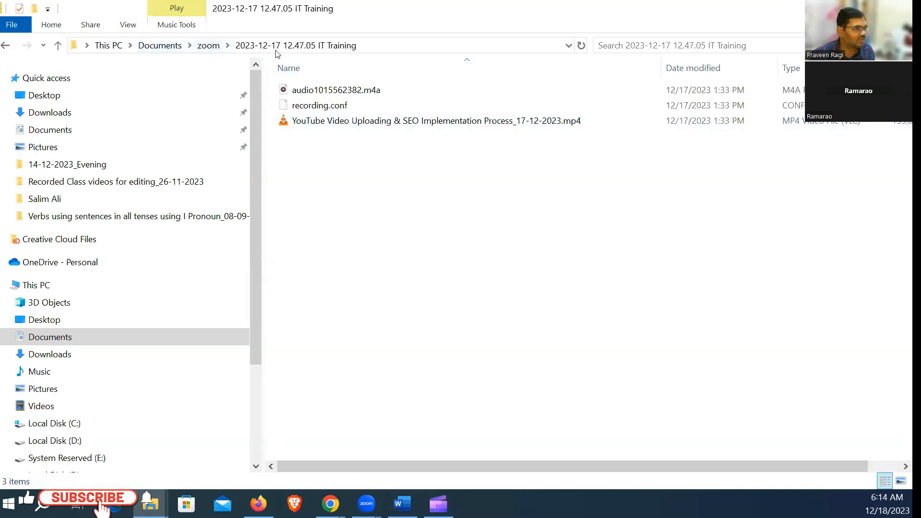
# Reopen the 2023-12-17 IT Training folder to examine its video recording, and return to the Clipchamp timeline.
pyautogui.click(58, 45)
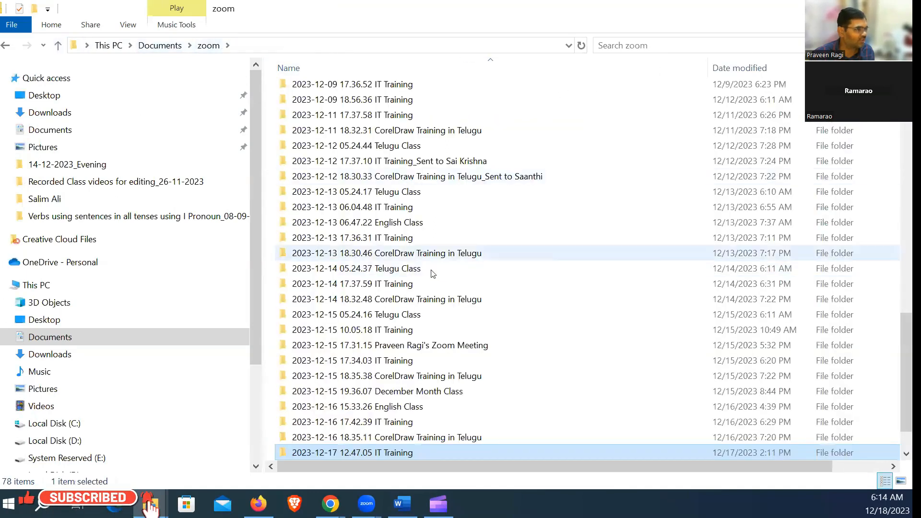
pyautogui.scroll(-1, 434, 274)
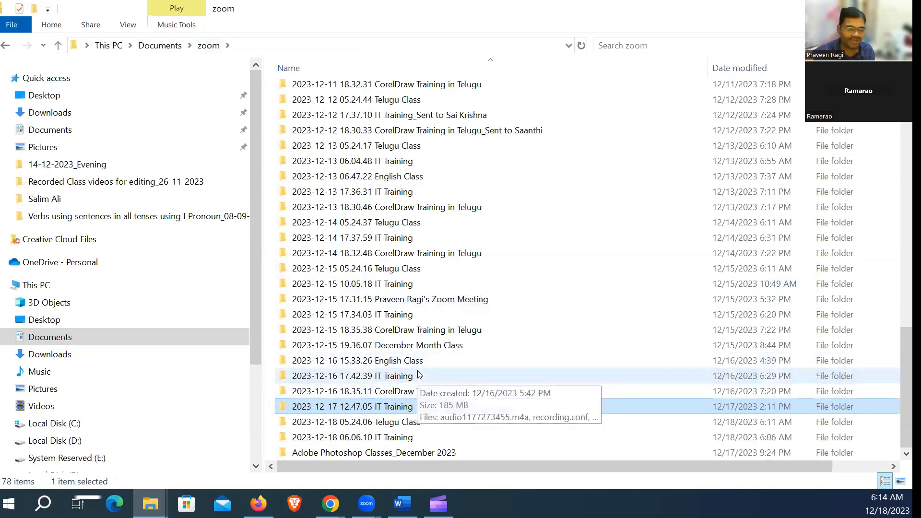
pyautogui.doubleClick(377, 408)
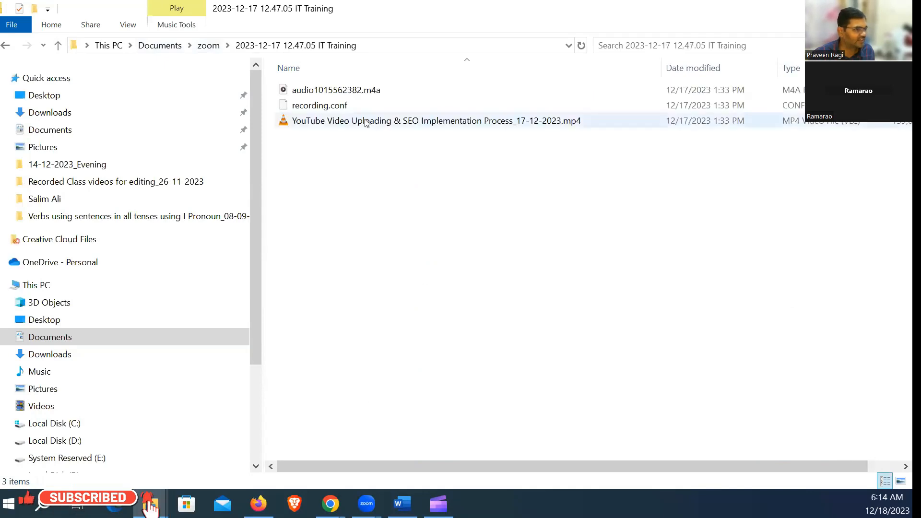
pyautogui.click(366, 121)
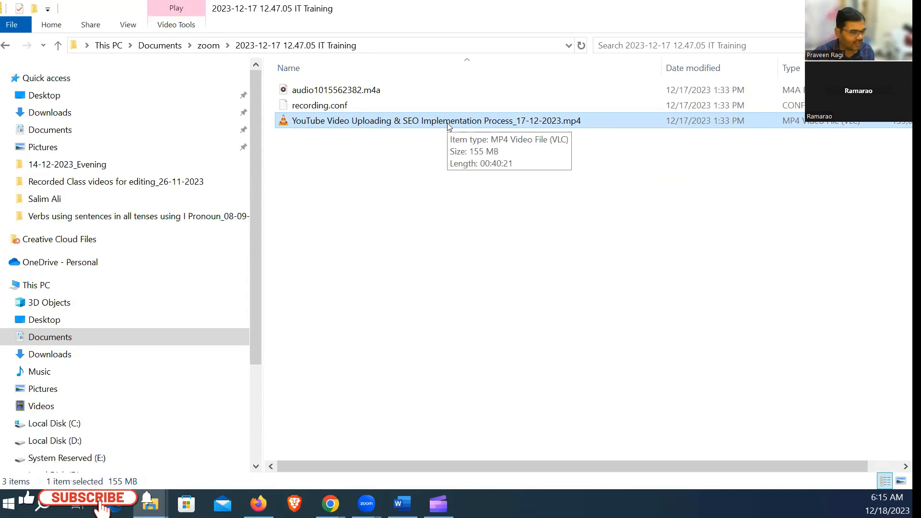
pyautogui.click(150, 505)
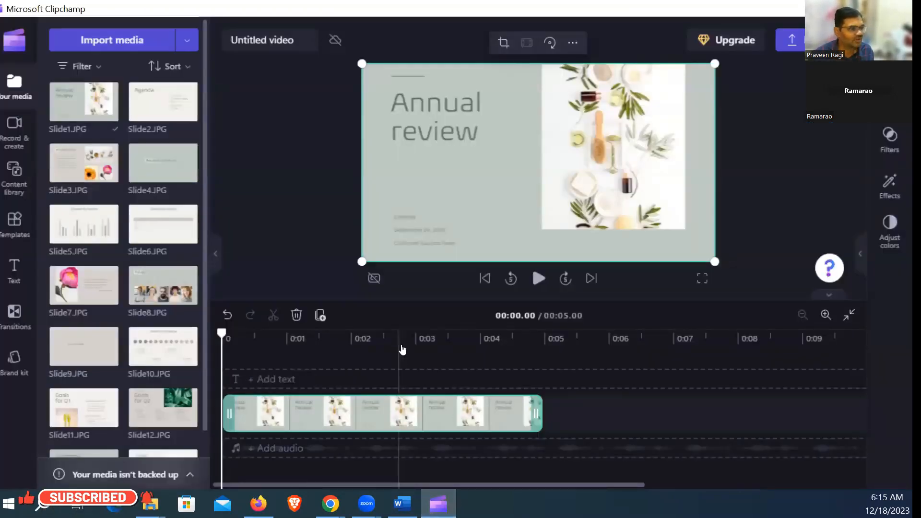
pyautogui.click(401, 364)
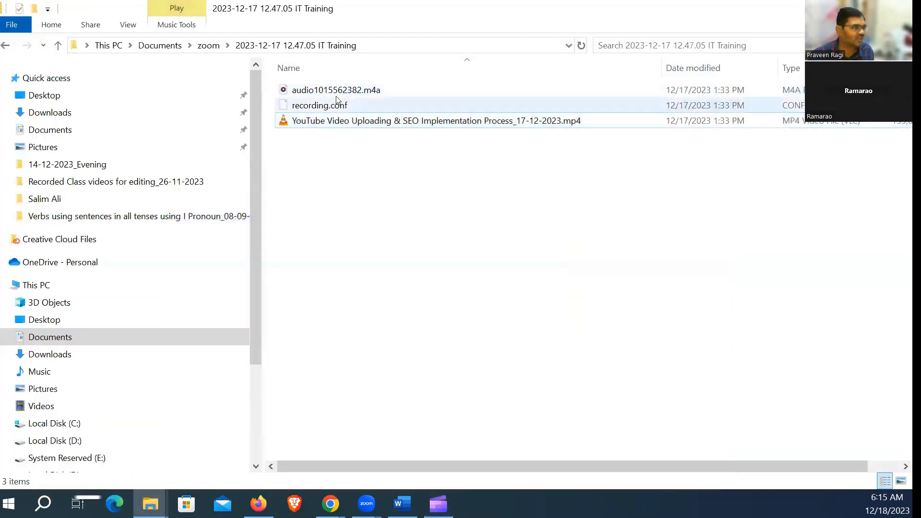
# Check the folder path of audio1015562382.m4a in File Explorer, and start a media import in Clipchamp.
pyautogui.click(344, 92)
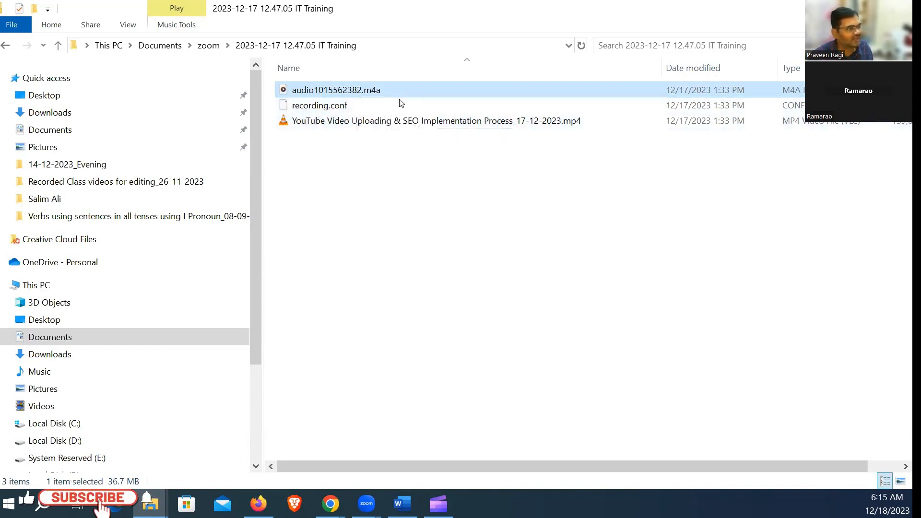
pyautogui.click(475, 45)
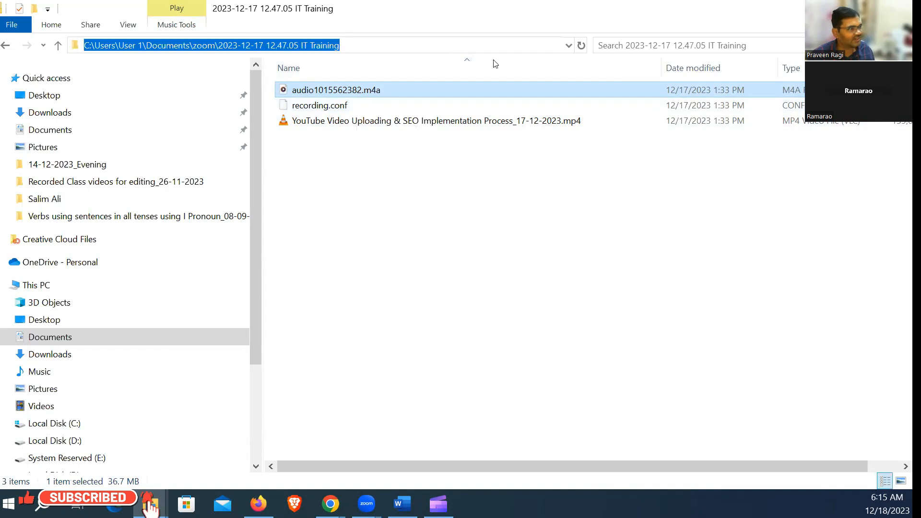
pyautogui.hotkey('alt', 'Tab')
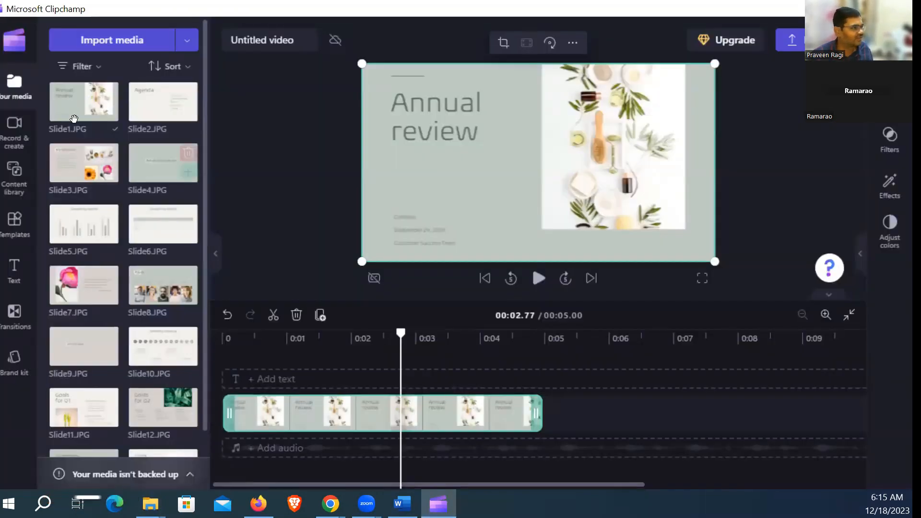
pyautogui.click(97, 41)
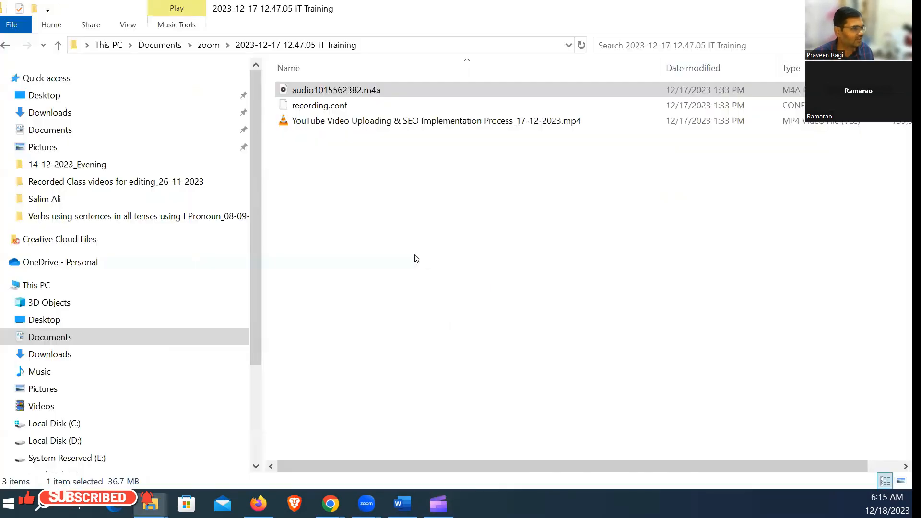
# Copy the full path of the "2023-12-17 12.47.05 IT Training" folder in File Explorer and return to Clipchamp's file selection dialog.
pyautogui.hotkey('alt', 'Tab')
pyautogui.click(402, 205)
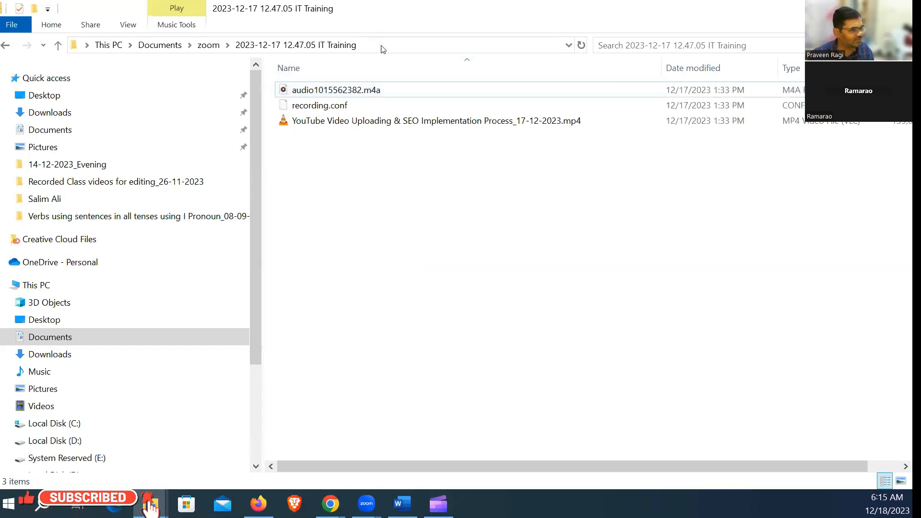
pyautogui.click(439, 46)
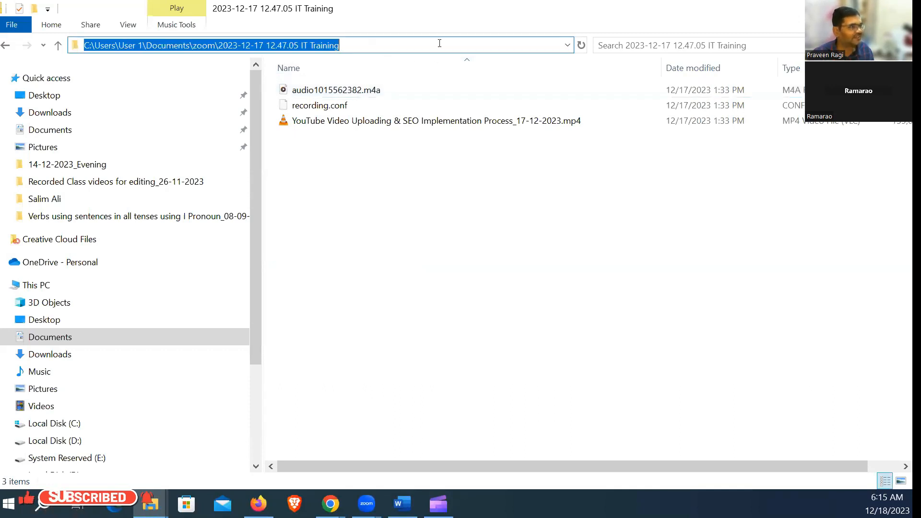
pyautogui.rightClick(201, 46)
pyautogui.click(259, 89)
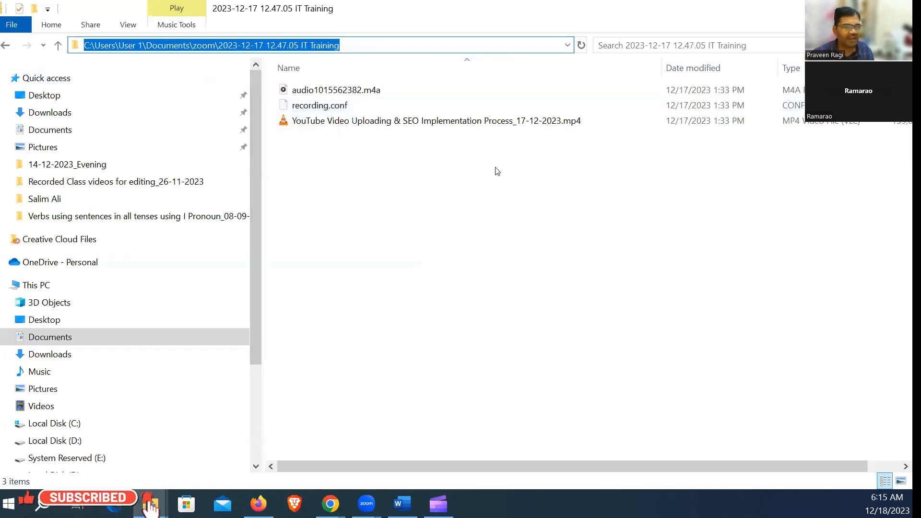
pyautogui.hotkey('alt', 'Tab')
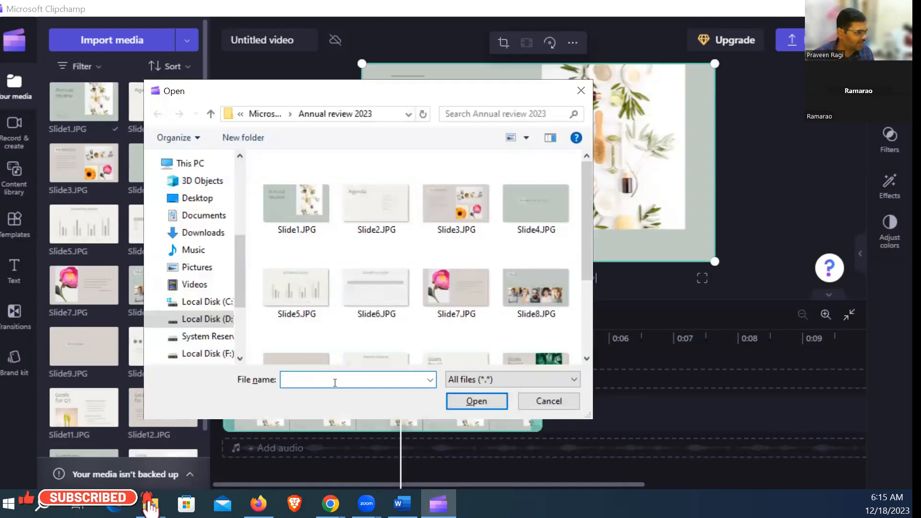
# Open the copied folder path in the import dialog and import audio1015562382.m4a.
pyautogui.hotkey('ctrl', 'v')
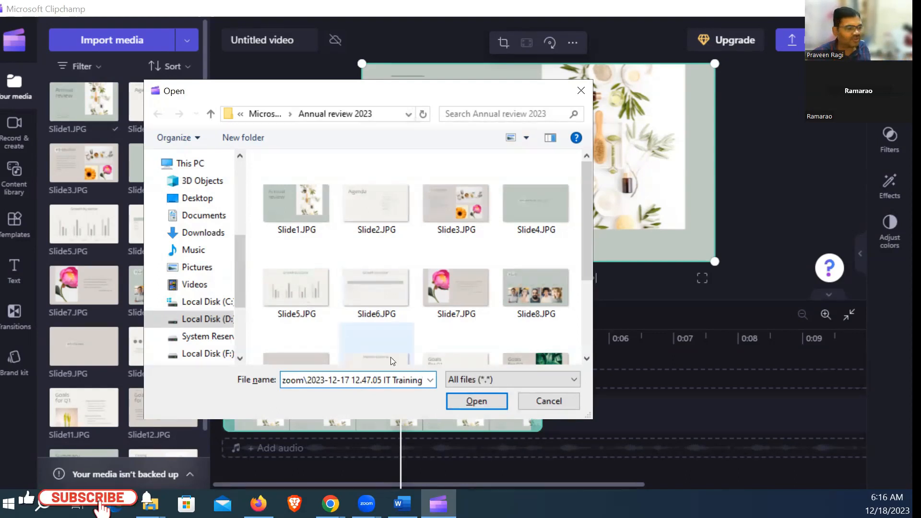
pyautogui.click(470, 402)
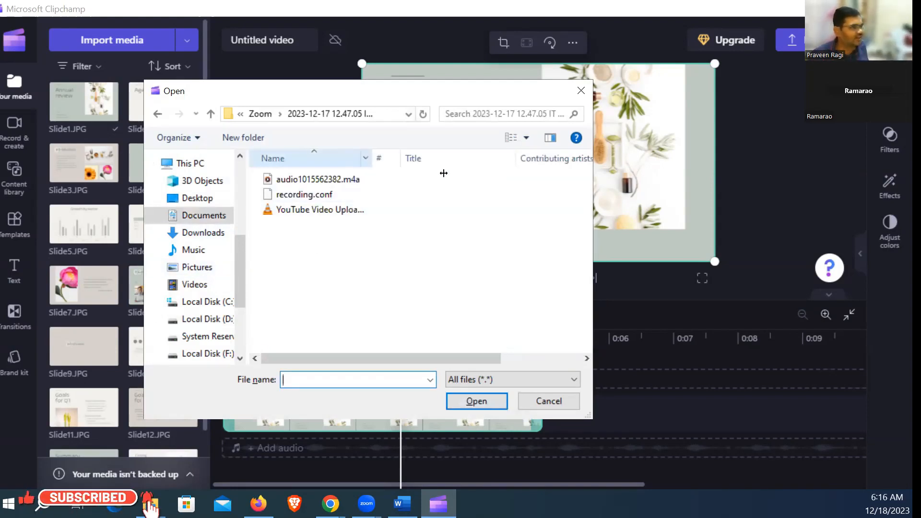
pyautogui.moveTo(365, 160); pyautogui.dragTo(518, 159)
pyautogui.click(318, 179)
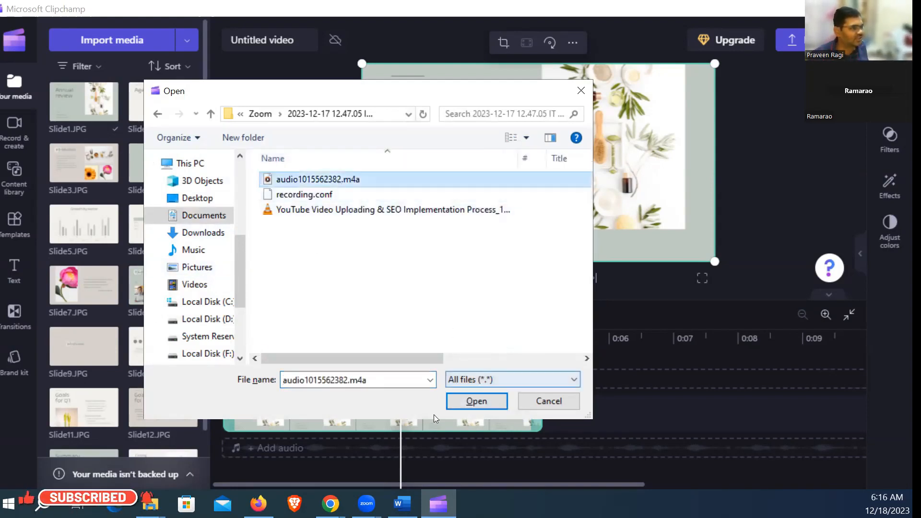
pyautogui.click(468, 407)
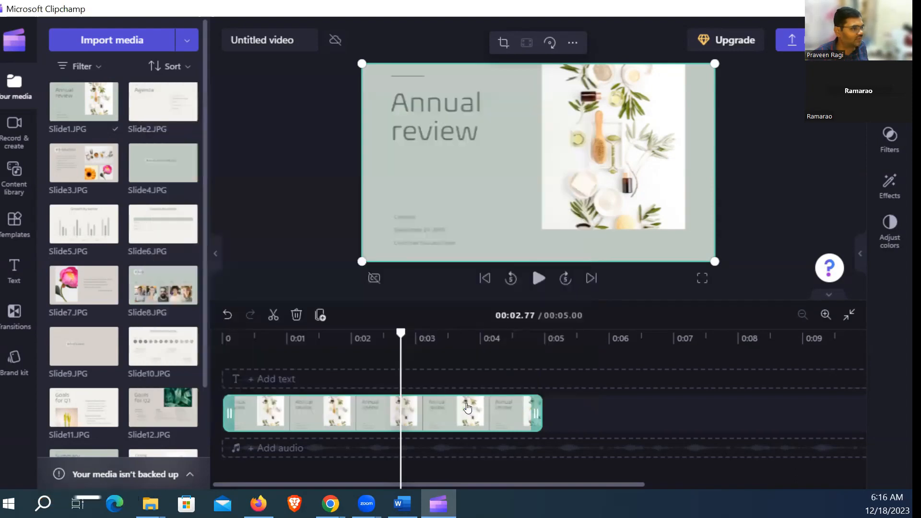
# Add the imported audio1015562382.m4a to the audio track from the start of the timeline, beneath the Slide1.JPG clip.
pyautogui.scroll(-3, 124, 226)
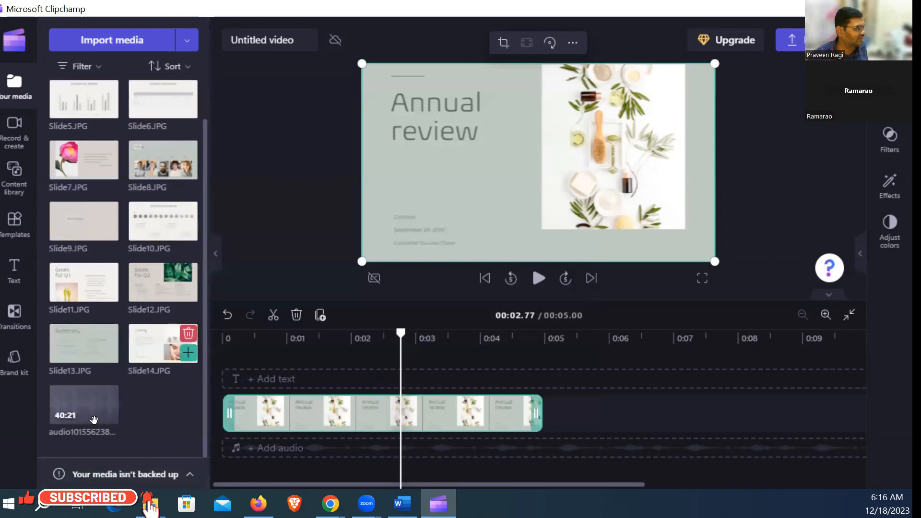
pyautogui.moveTo(101, 406)
pyautogui.moveTo(70, 409); pyautogui.dragTo(231, 441)
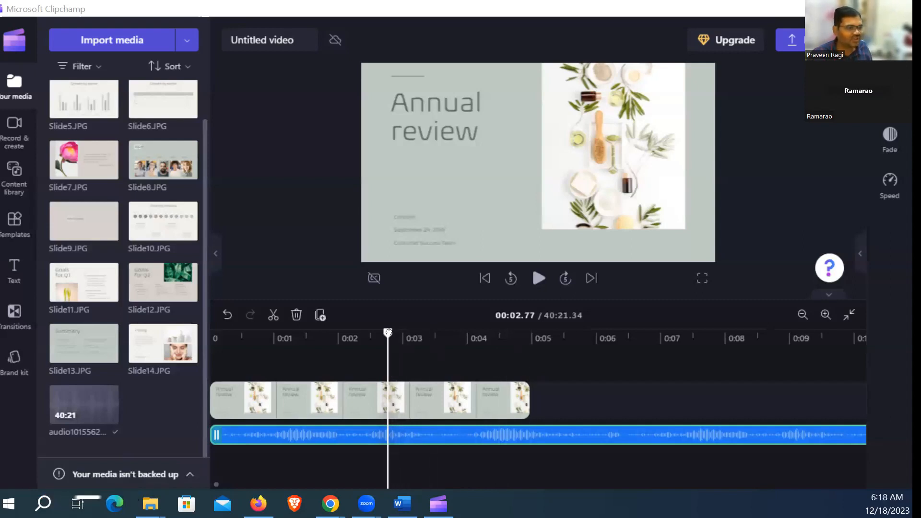
# Split the audio clip at 5.33 seconds, just past the end of the Slide1.JPG clip, and delete the remainder.
pyautogui.moveTo(388, 331); pyautogui.dragTo(450, 332)
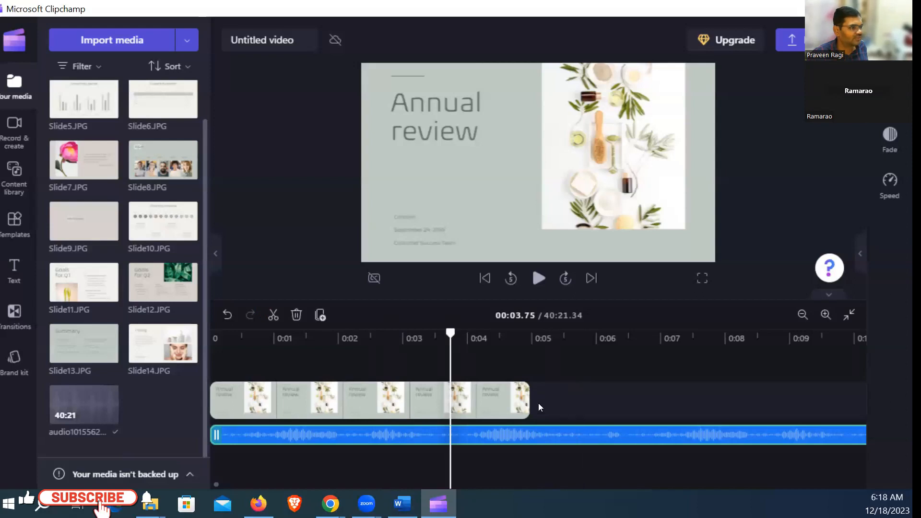
pyautogui.moveTo(451, 333); pyautogui.dragTo(553, 339)
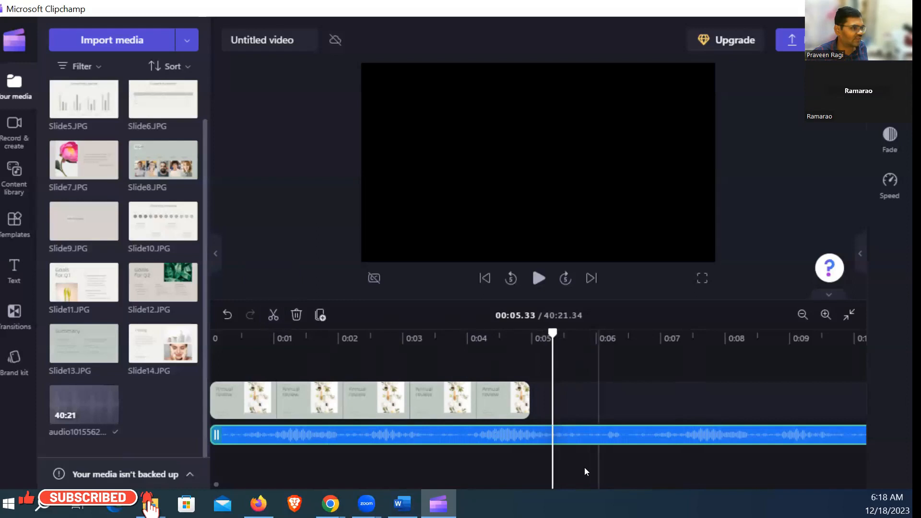
pyautogui.click(273, 315)
pyautogui.moveTo(595, 444); pyautogui.dragTo(647, 445)
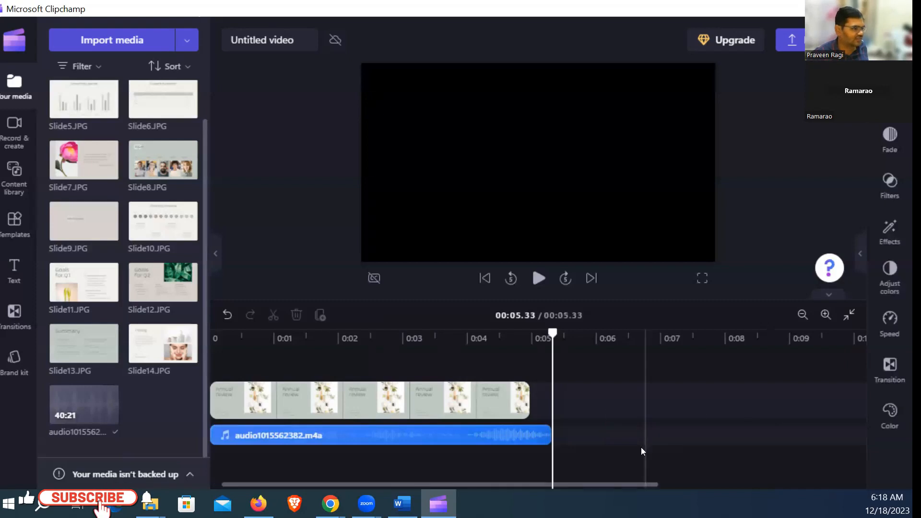
# Trim the end of the audio clip to 5.00 seconds to match the end of the Slide1.JPG clip.
pyautogui.click(542, 435)
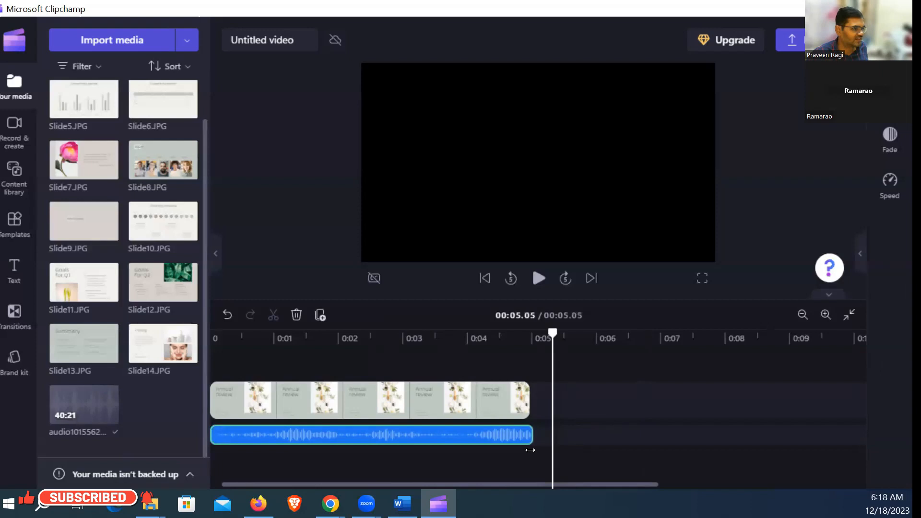
pyautogui.moveTo(530, 450); pyautogui.dragTo(527, 450)
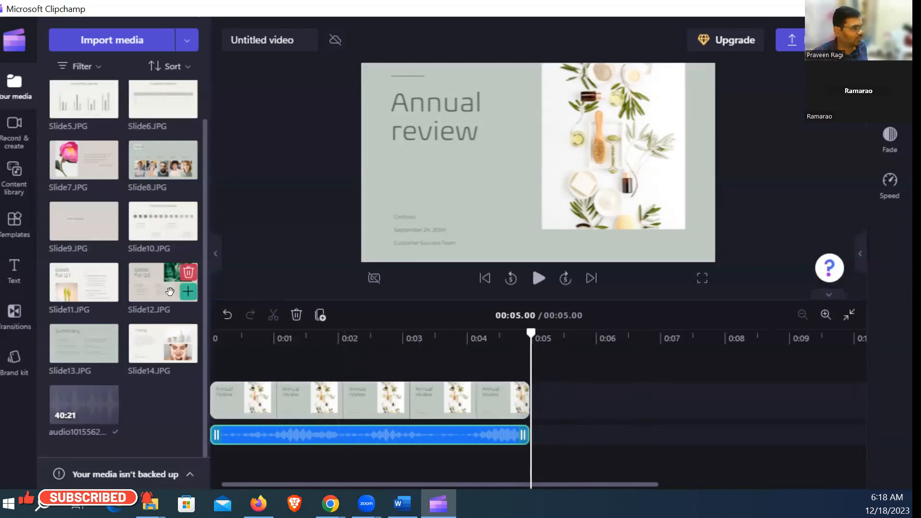
# Append Slide2.JPG directly after the Slide1.JPG clip and move the playhead to 5.49 seconds.
pyautogui.scroll(3, 170, 291)
pyautogui.moveTo(162, 111); pyautogui.dragTo(557, 413)
pyautogui.moveTo(531, 332); pyautogui.dragTo(562, 336)
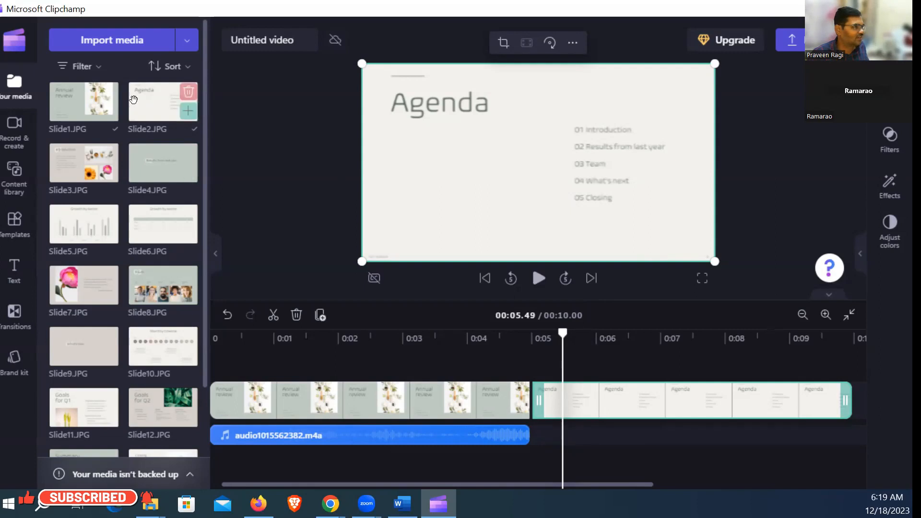
pyautogui.scroll(-3, 185, 173)
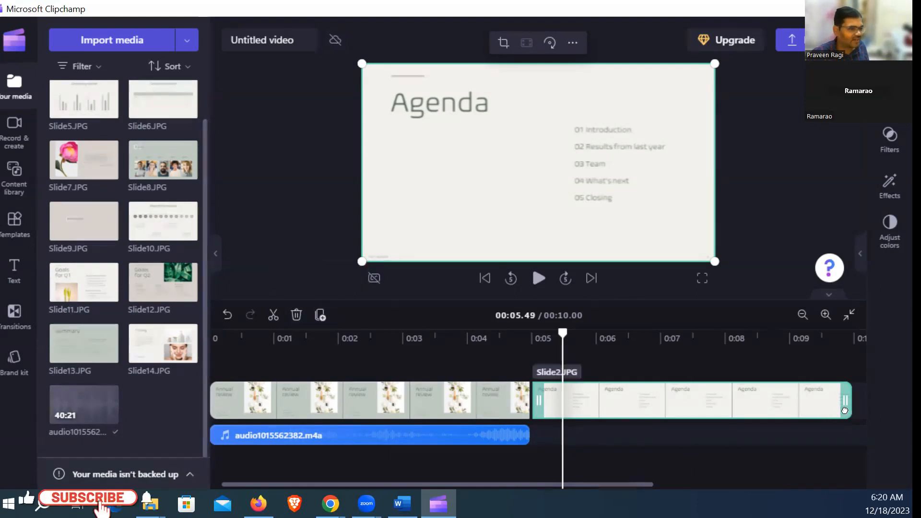
# Add audio1015562382.m4a to the audio track again, directly after the first audio clip and beneath the Slide2.JPG clip.
pyautogui.moveTo(845, 410); pyautogui.dragTo(835, 411)
pyautogui.moveTo(627, 408); pyautogui.dragTo(609, 401)
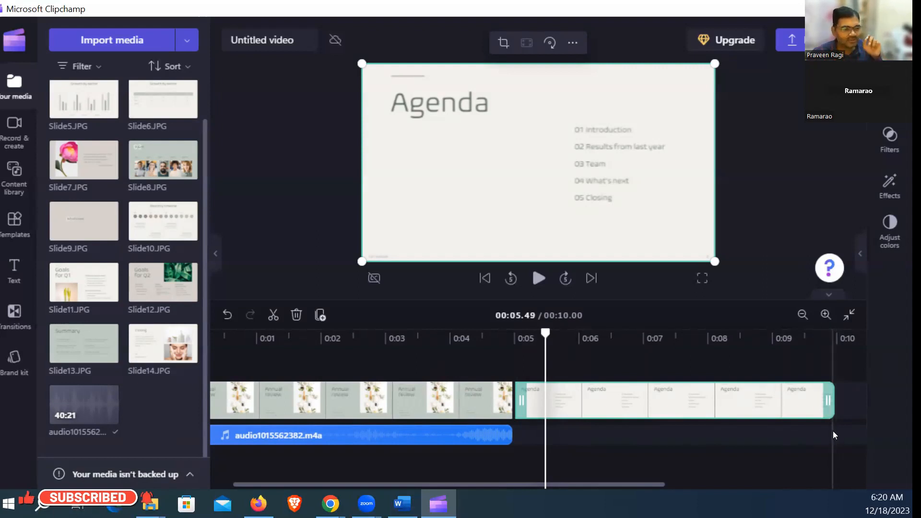
pyautogui.moveTo(497, 441)
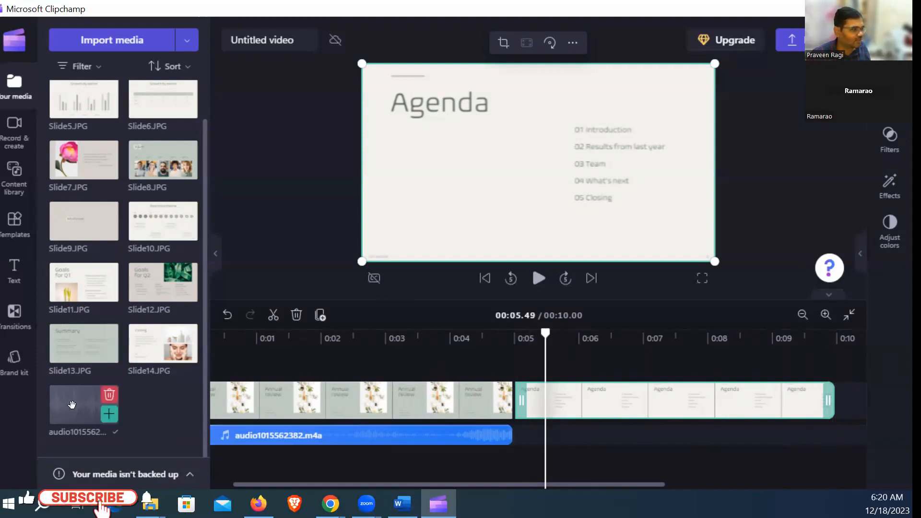
pyautogui.moveTo(82, 407); pyautogui.dragTo(524, 438)
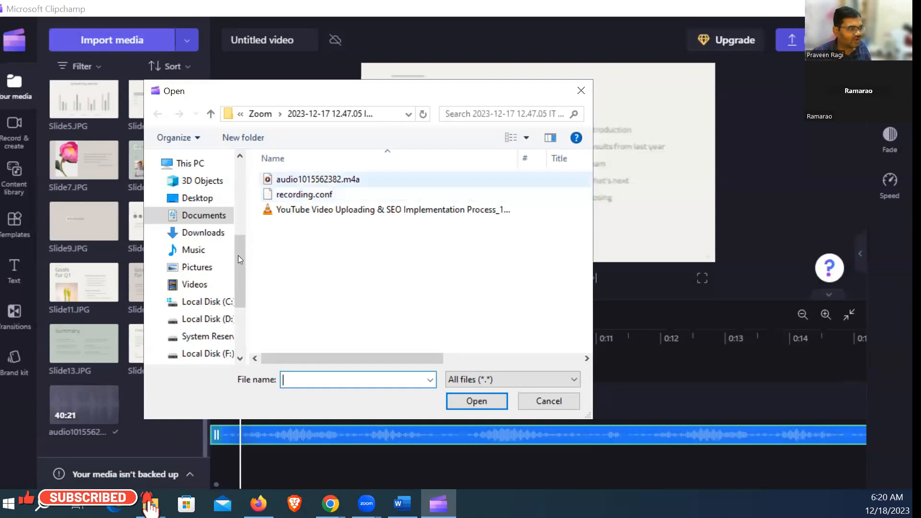
pyautogui.click(549, 402)
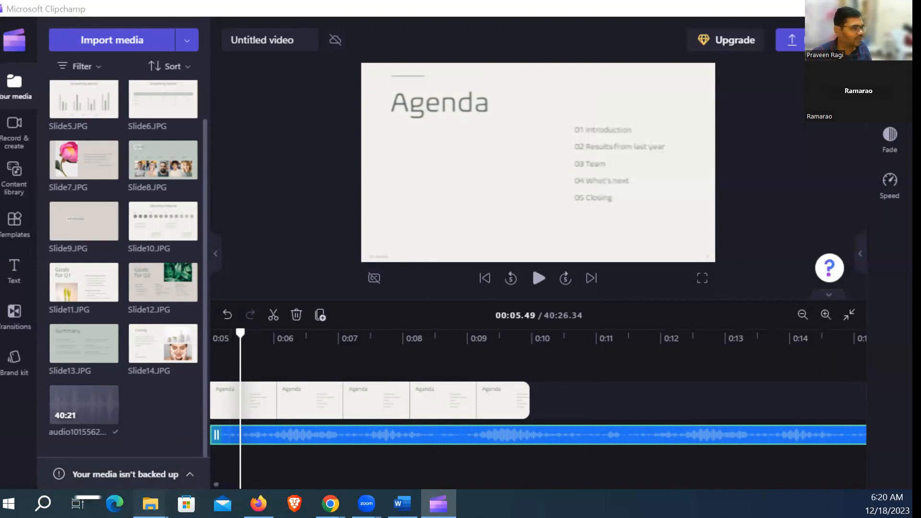
# Switch to the 2023-12-17 12.47.05 IT Training folder in File Explorer and rename audio1015562382.m4a as Sldie 1.m4a.
pyautogui.moveTo(150, 504)
pyautogui.click(528, 444)
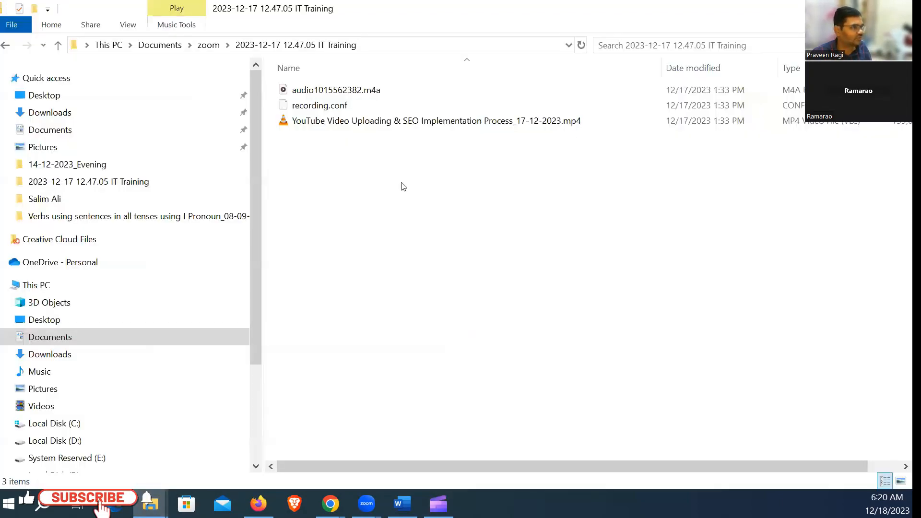
pyautogui.click(346, 89)
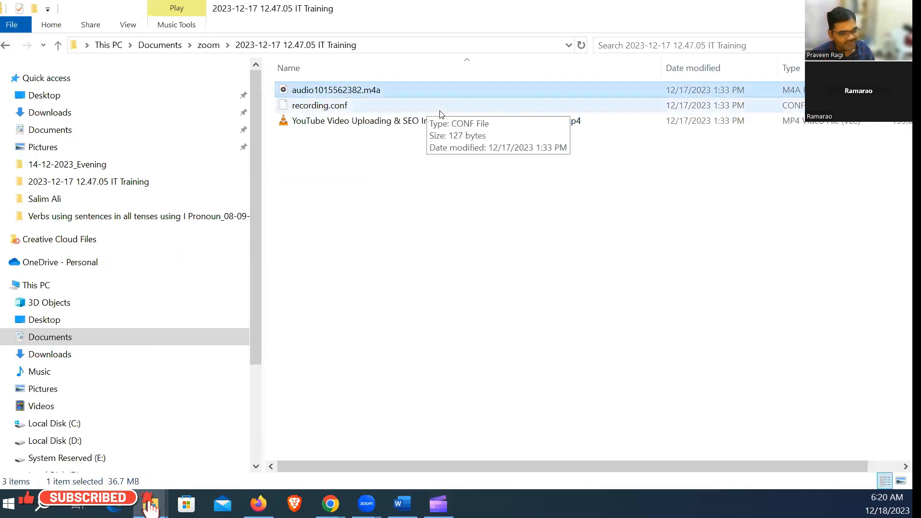
pyautogui.press('F2')
pyautogui.write('Sldie 1')
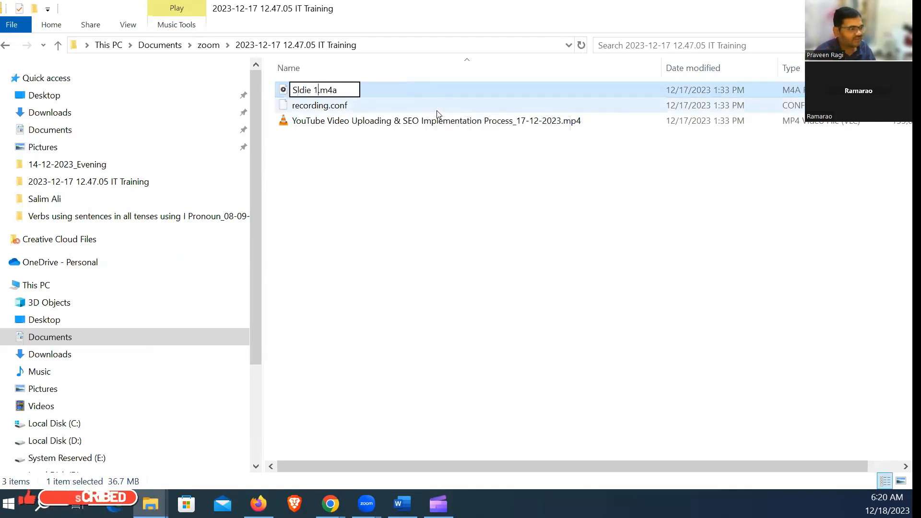
pyautogui.press('Return')
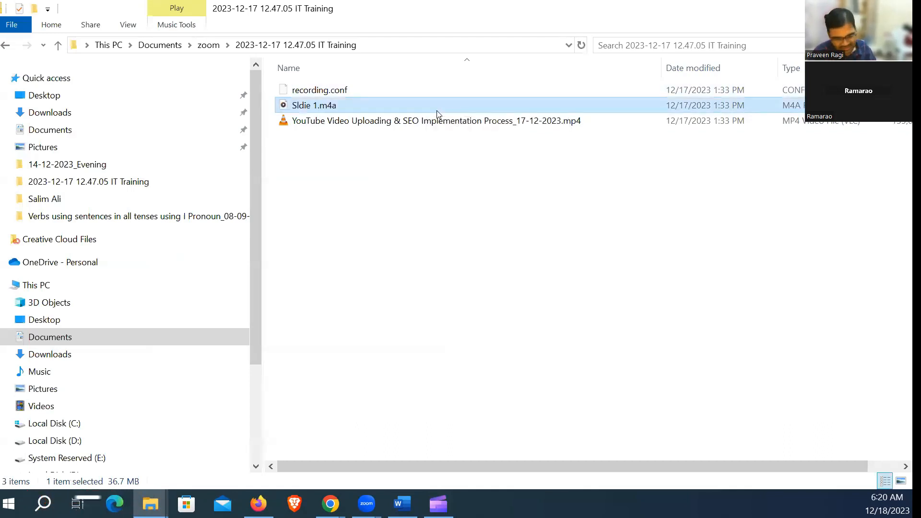
# Duplicate Sldie 1.m4a in the same folder and rename the copy as Sldie 2.m4a.
pyautogui.hotkey('ctrl', 'c')
pyautogui.hotkey('ctrl', 'v')
pyautogui.press('F2')
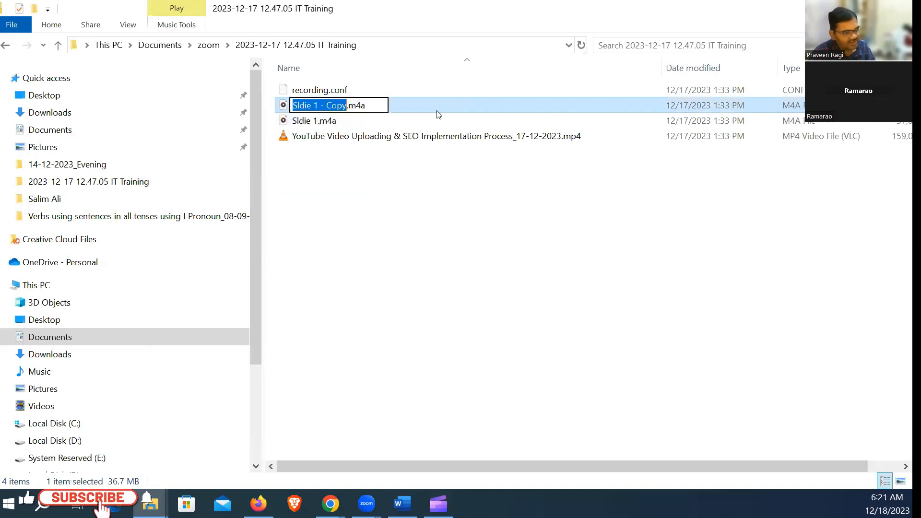
pyautogui.press('Home')
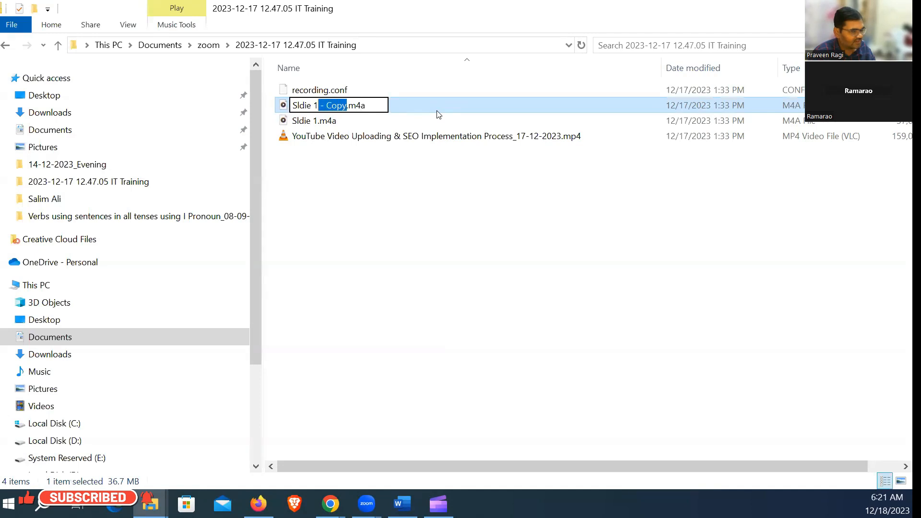
pyautogui.write('2')
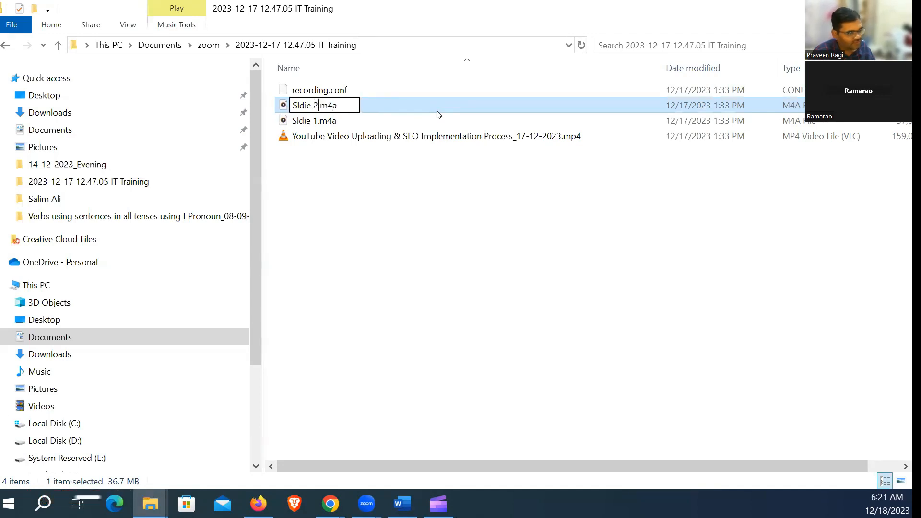
pyautogui.press('Return')
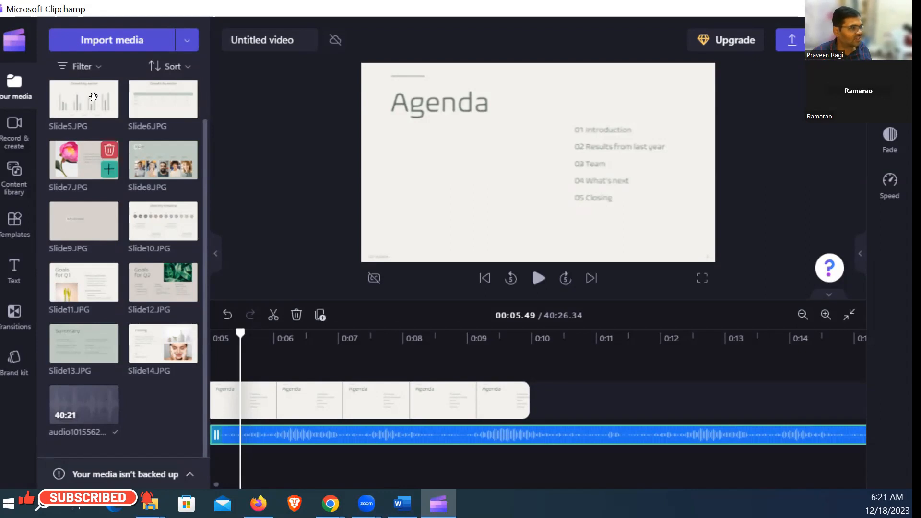
# Switch back to Clipchamp and review the Slide1.JPG and Slide2.JPG clips with their audio from the start of the timeline.
pyautogui.scroll(3, 72, 246)
pyautogui.click(443, 395)
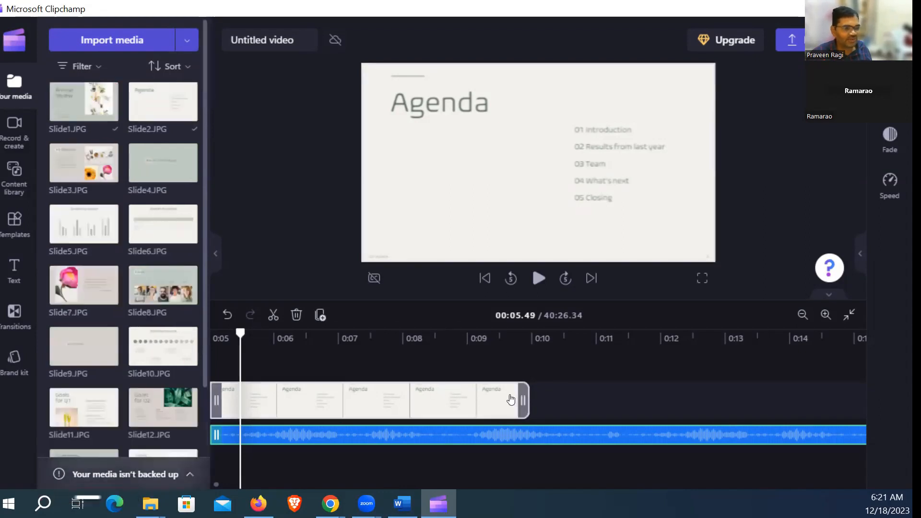
pyautogui.click(437, 368)
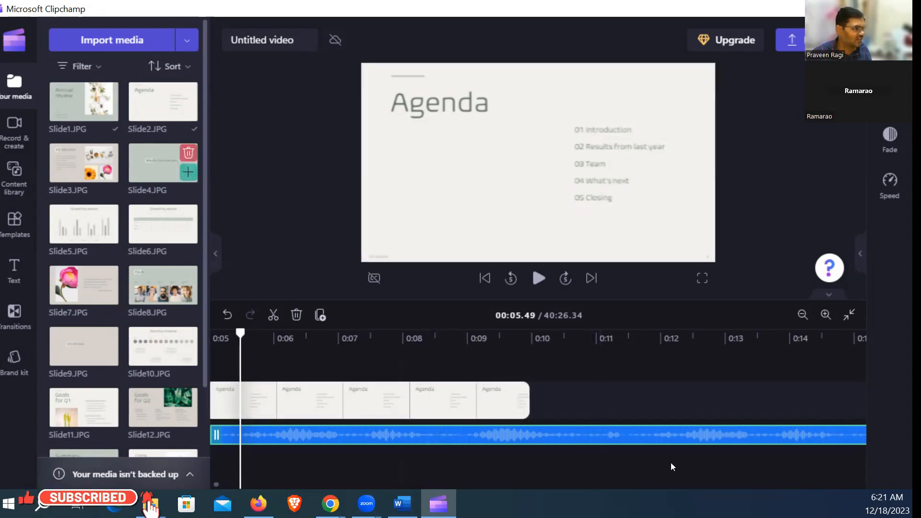
pyautogui.click(375, 402)
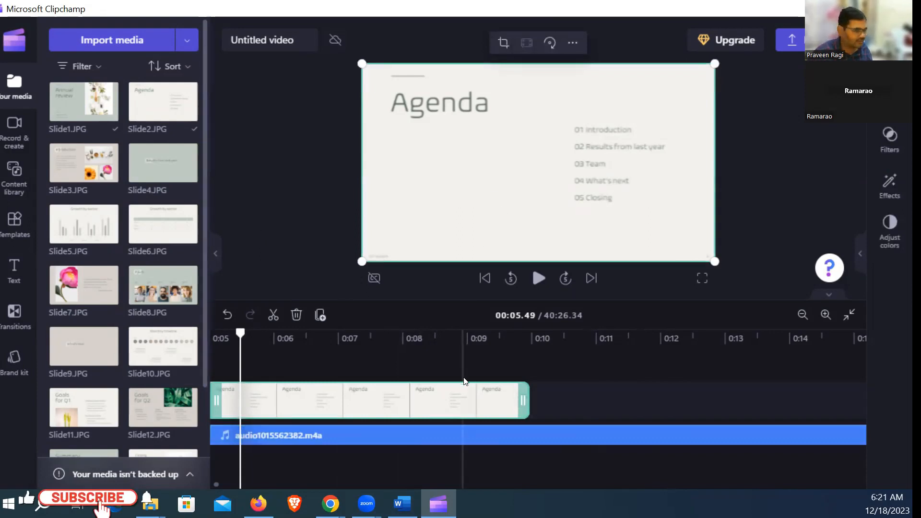
pyautogui.press('Home')
pyautogui.click(422, 402)
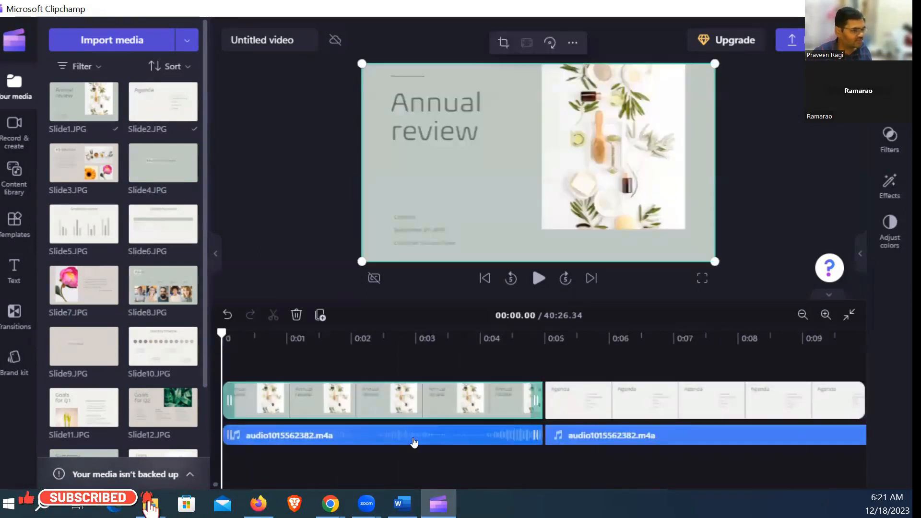
pyautogui.click(413, 442)
# Split the second audio clip at 9.96 seconds, at the end of the Slide2.JPG clip, and delete the remainder.
pyautogui.click(633, 436)
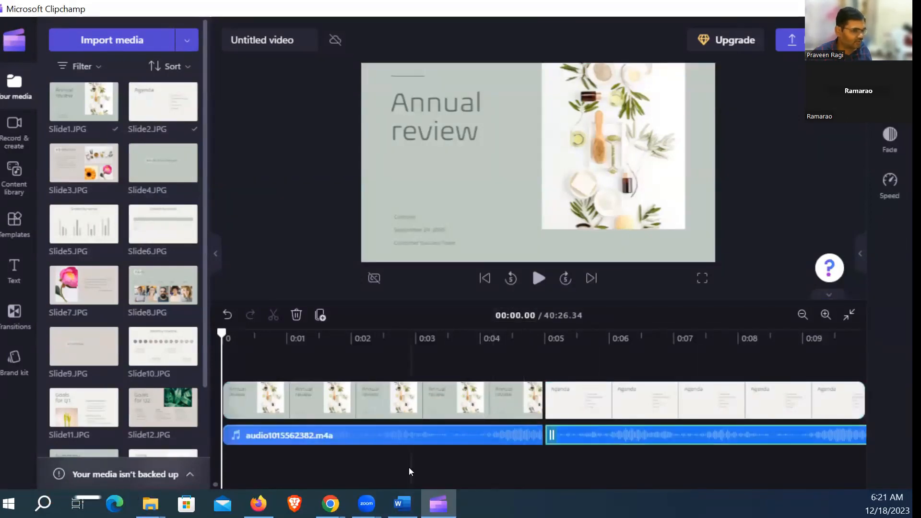
pyautogui.moveTo(804, 345); pyautogui.dragTo(864, 345)
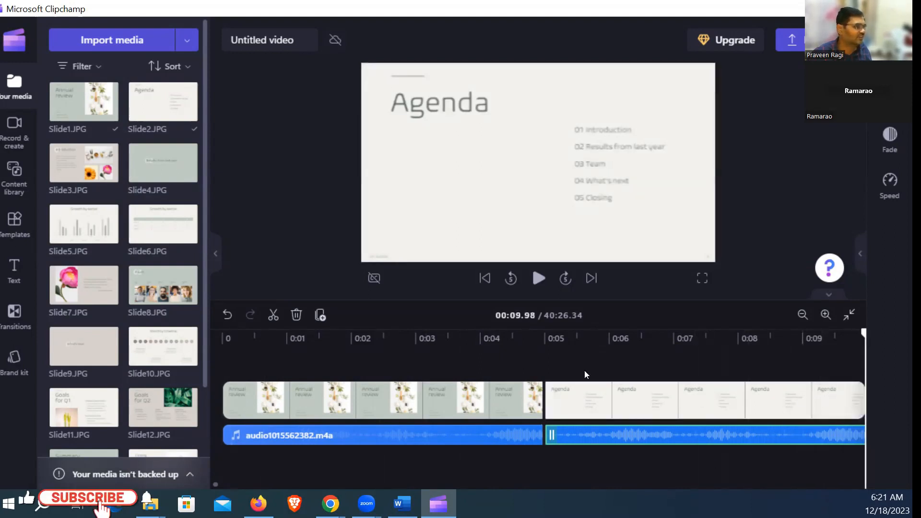
pyautogui.moveTo(217, 485)
pyautogui.mouseDown()
pyautogui.moveTo(229, 485)
pyautogui.moveTo(217, 485)
pyautogui.mouseUp()
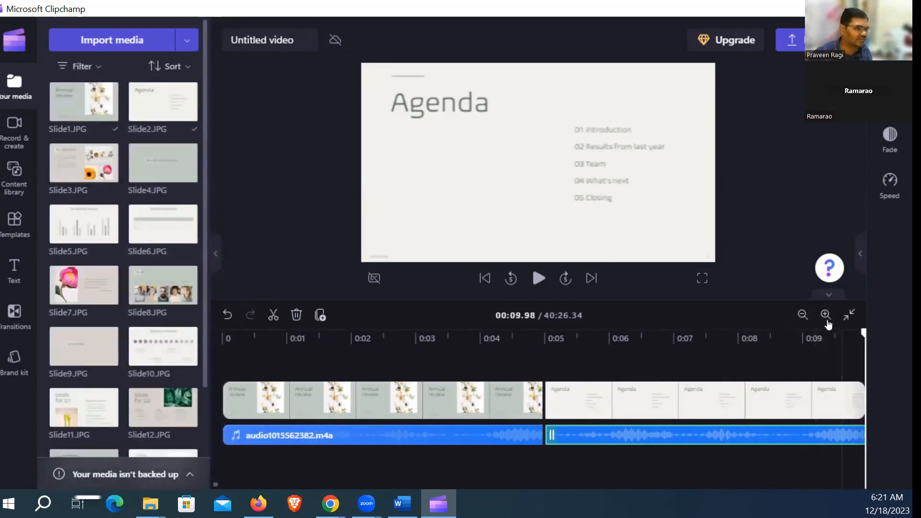
pyautogui.click(803, 315)
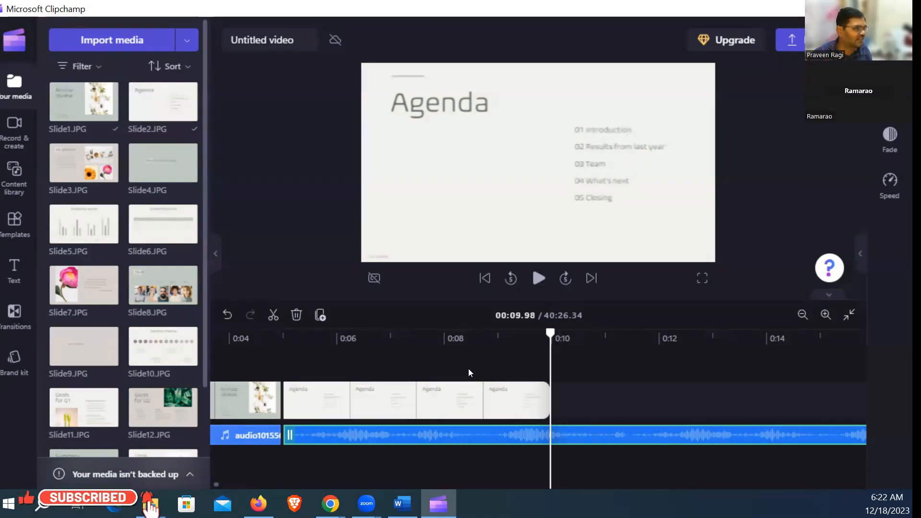
pyautogui.moveTo(549, 334)
pyautogui.mouseDown()
pyautogui.moveTo(560, 335)
pyautogui.moveTo(549, 334)
pyautogui.mouseUp()
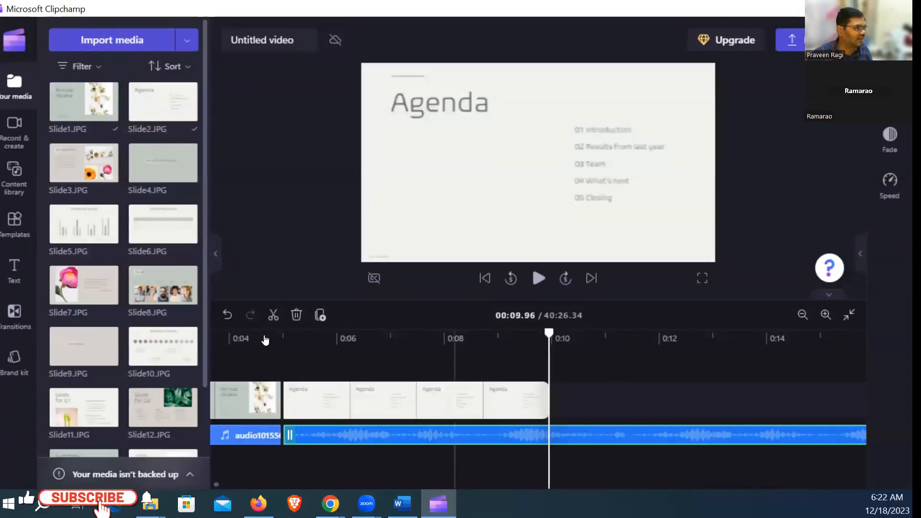
pyautogui.click(273, 315)
pyautogui.moveTo(586, 437); pyautogui.dragTo(626, 442)
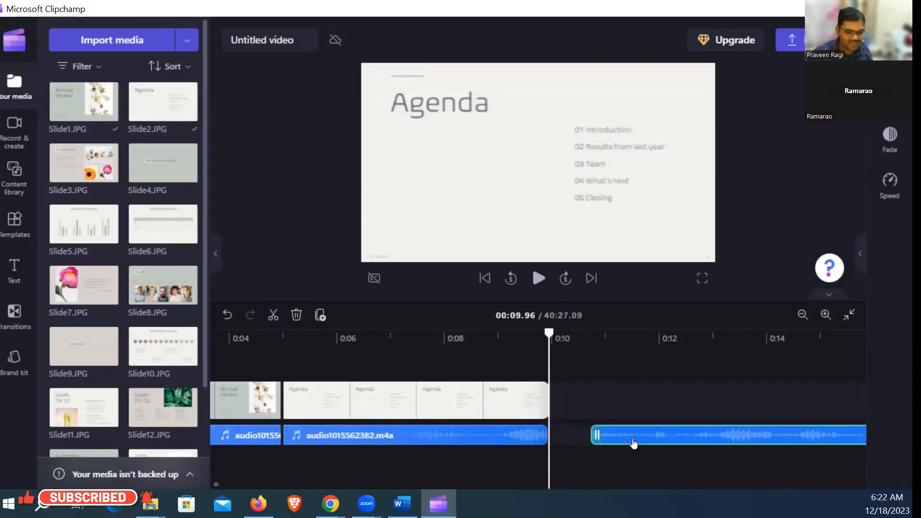
pyautogui.press('Delete')
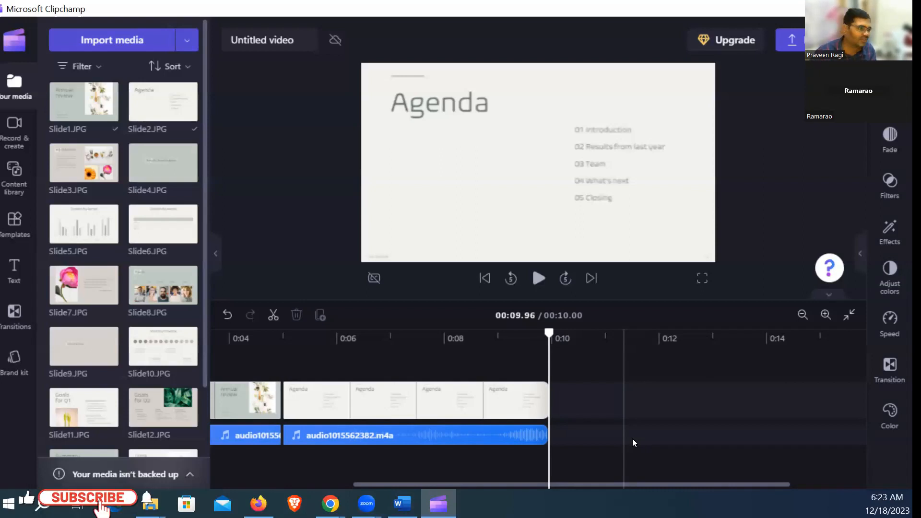
# Open the options for recording and creating media.
pyautogui.click(637, 169)
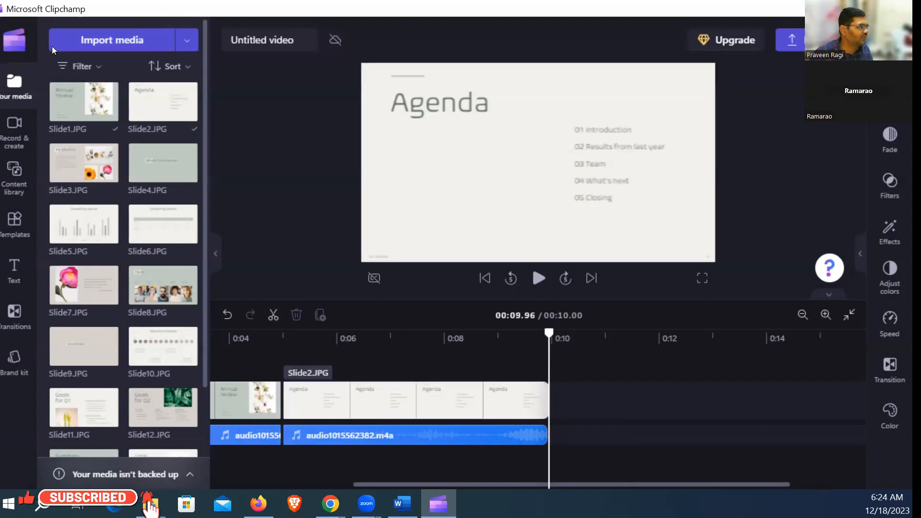
pyautogui.moveTo(172, 117)
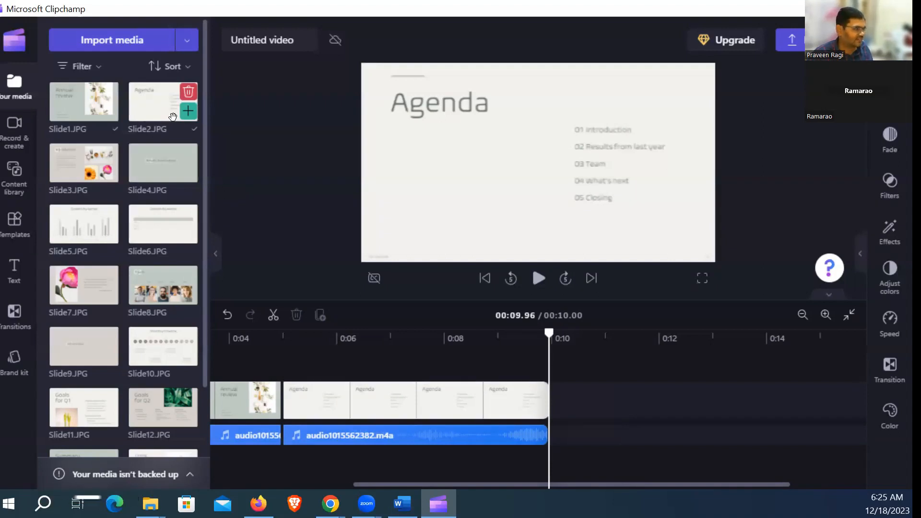
pyautogui.click(477, 243)
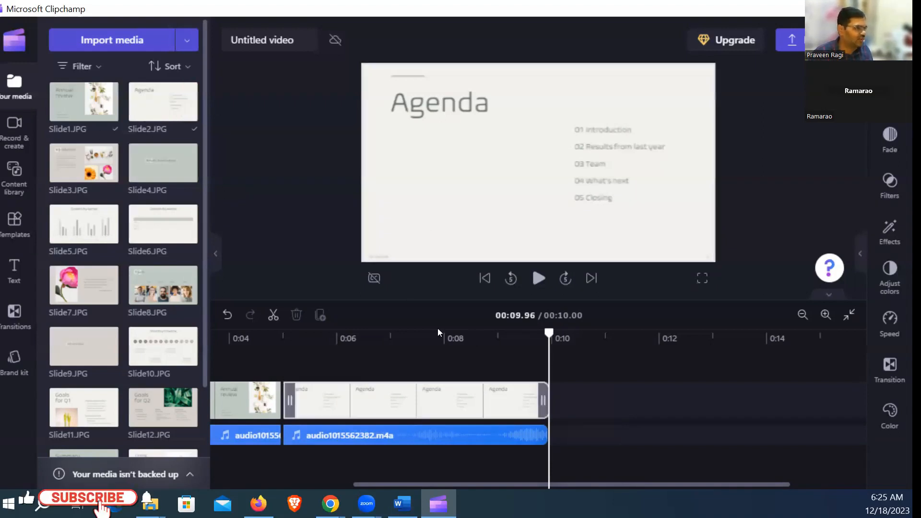
pyautogui.click(14, 130)
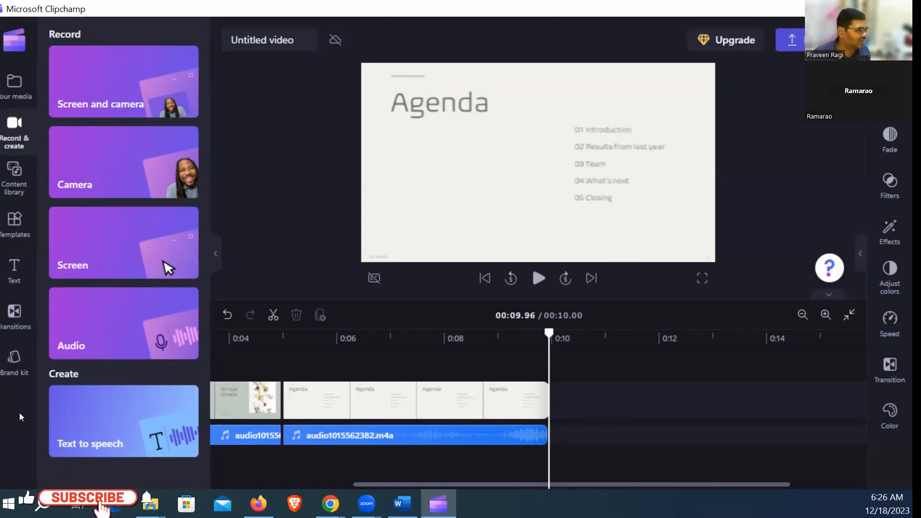
# Check the audio files and the .mp4 video in the 2023-12-17 12.47.05 IT Training folder in File Explorer, then return to Clipchamp.
pyautogui.moveTo(150, 504)
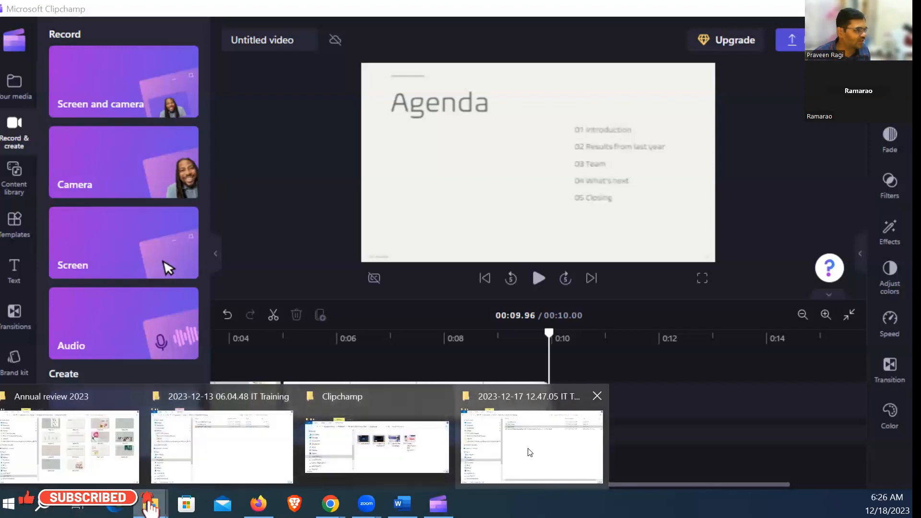
pyautogui.click(530, 452)
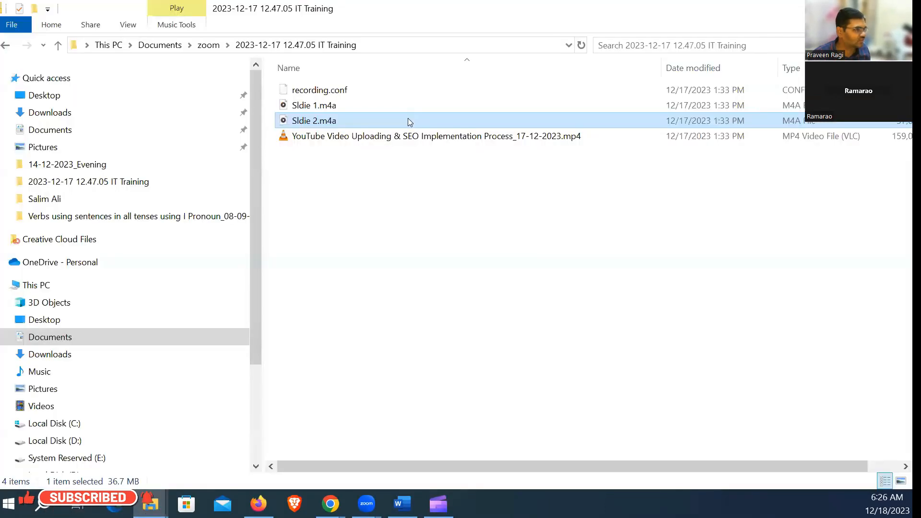
pyautogui.click(347, 137)
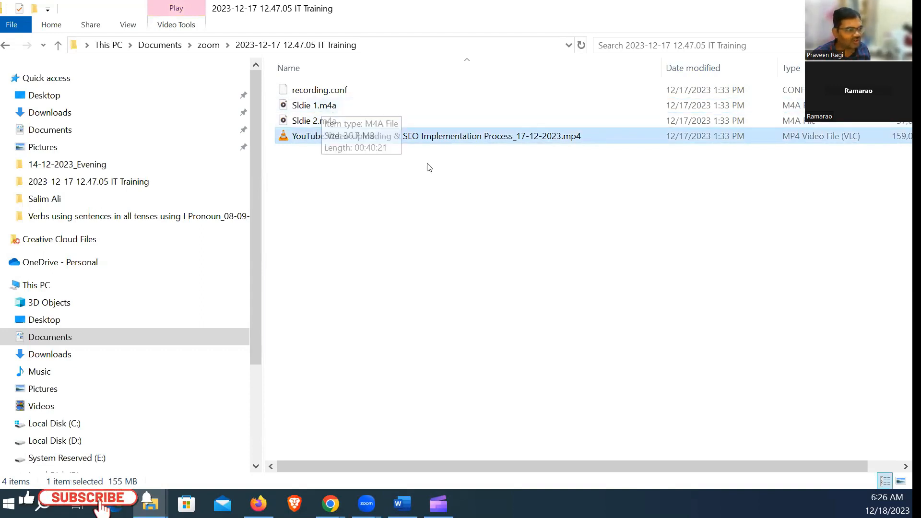
pyautogui.click(150, 506)
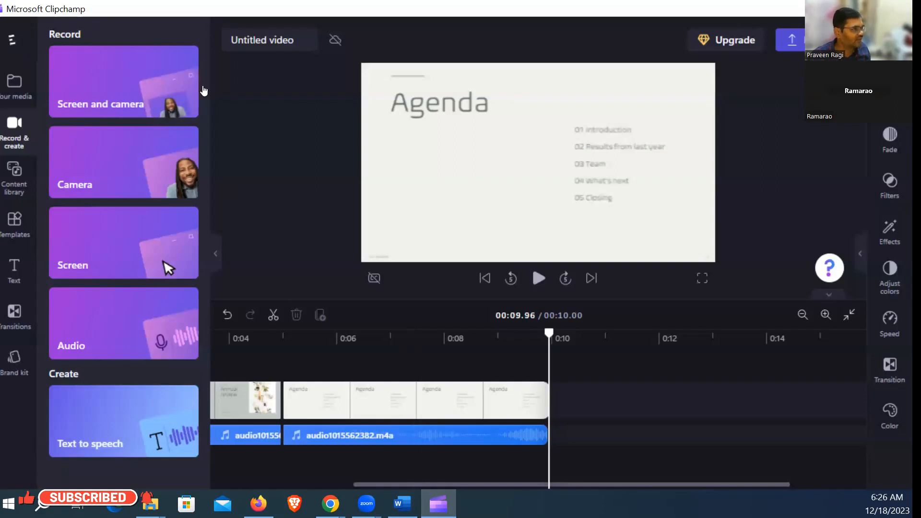
# Leave the project for the home page without cloud sync and create a new video from scratch.
pyautogui.click(7, 46)
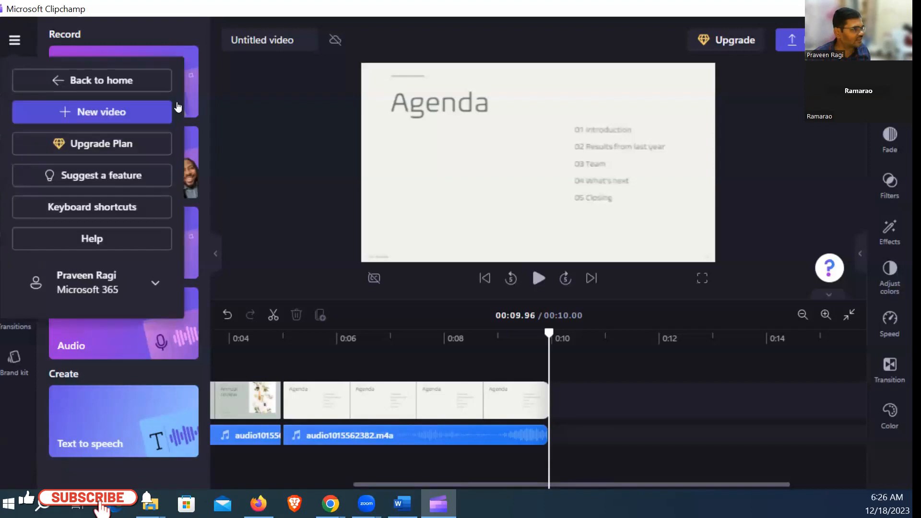
pyautogui.click(121, 82)
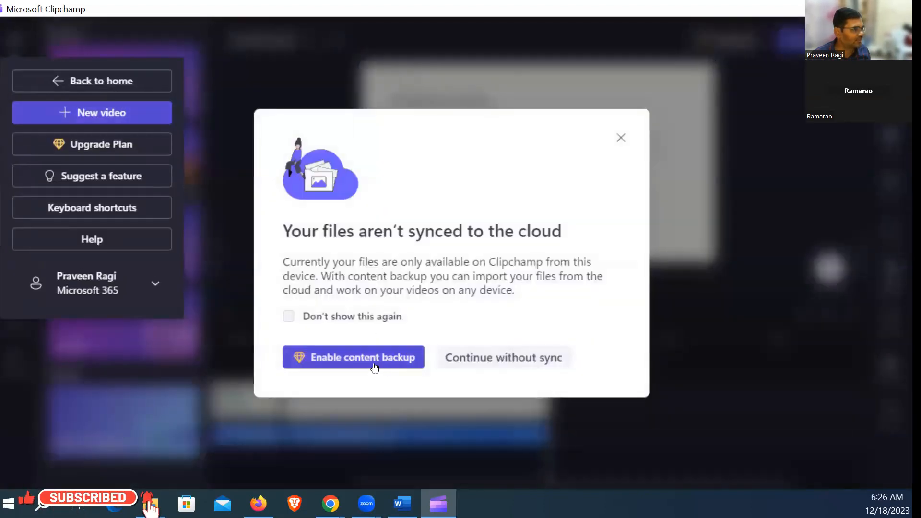
pyautogui.click(463, 363)
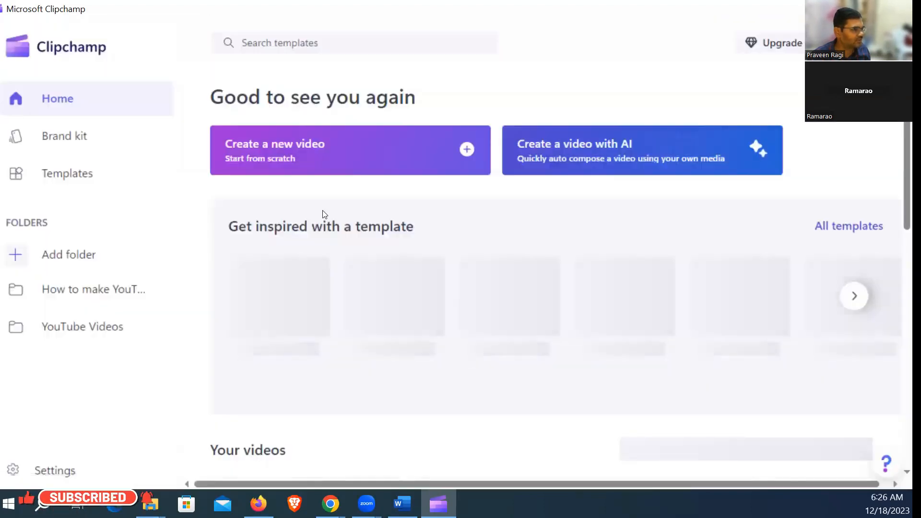
pyautogui.click(301, 160)
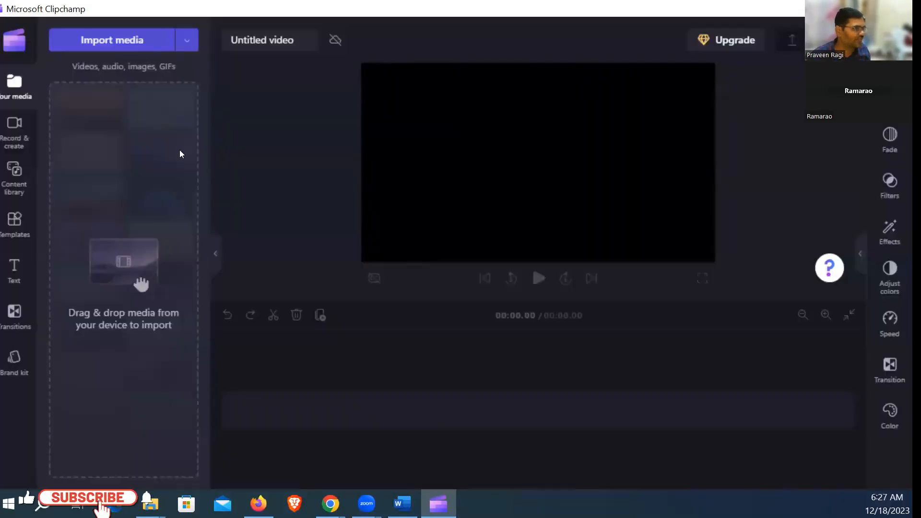
# Import the Sldie 1.m4a audio file from the 2023-12-17 12.47.05 IT Training folder into the project's media.
pyautogui.click(98, 39)
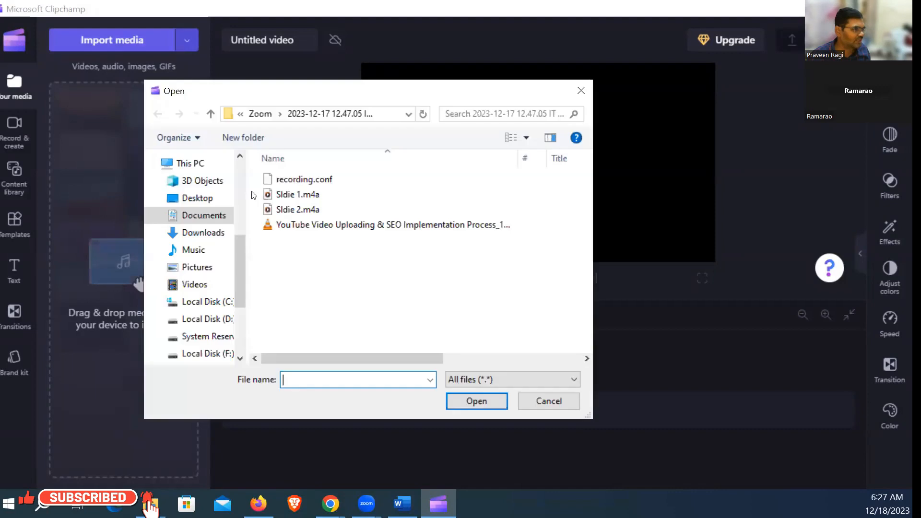
pyautogui.click(304, 200)
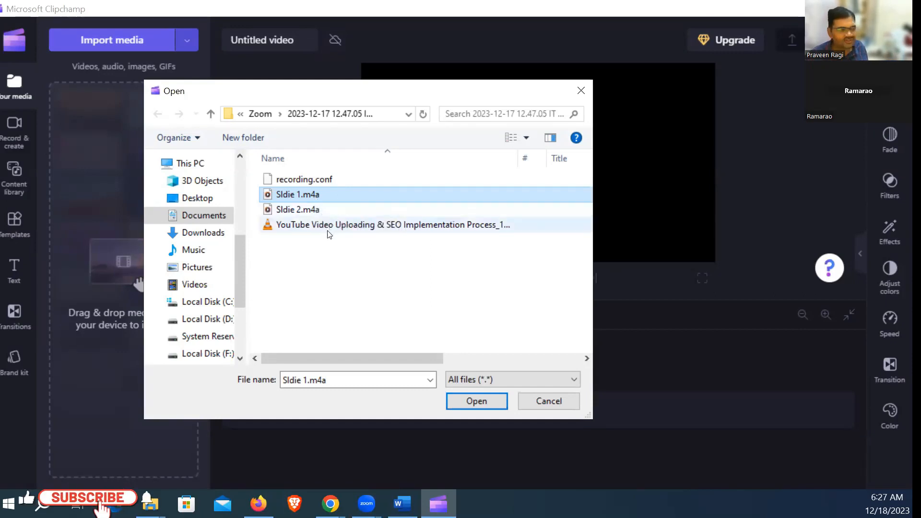
pyautogui.click(320, 279)
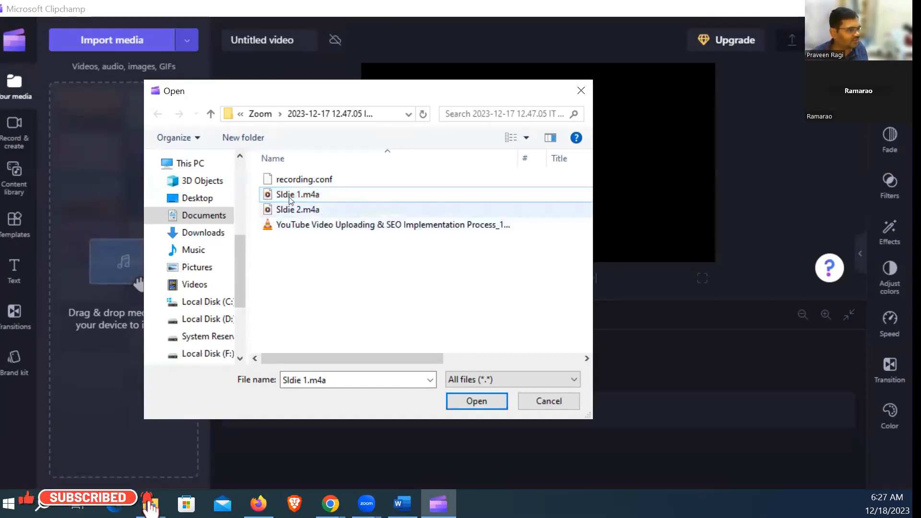
pyautogui.click(307, 197)
pyautogui.click(435, 316)
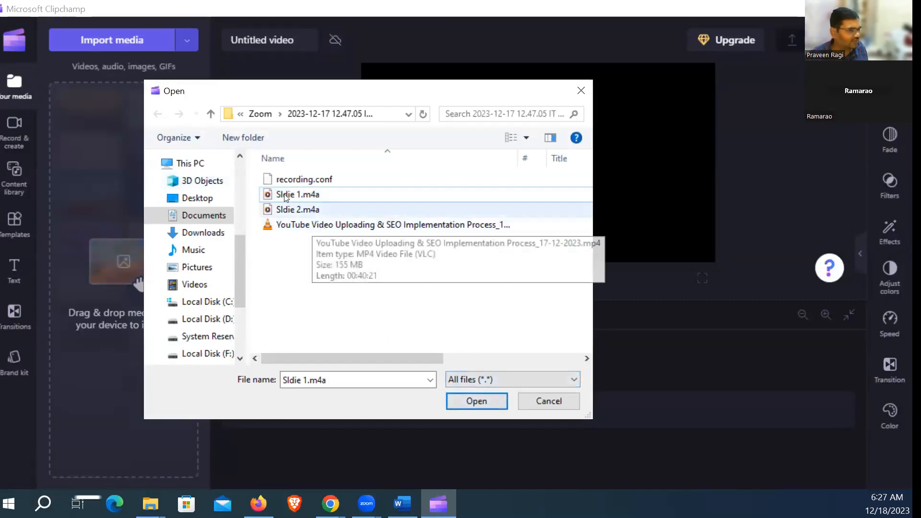
pyautogui.click(303, 195)
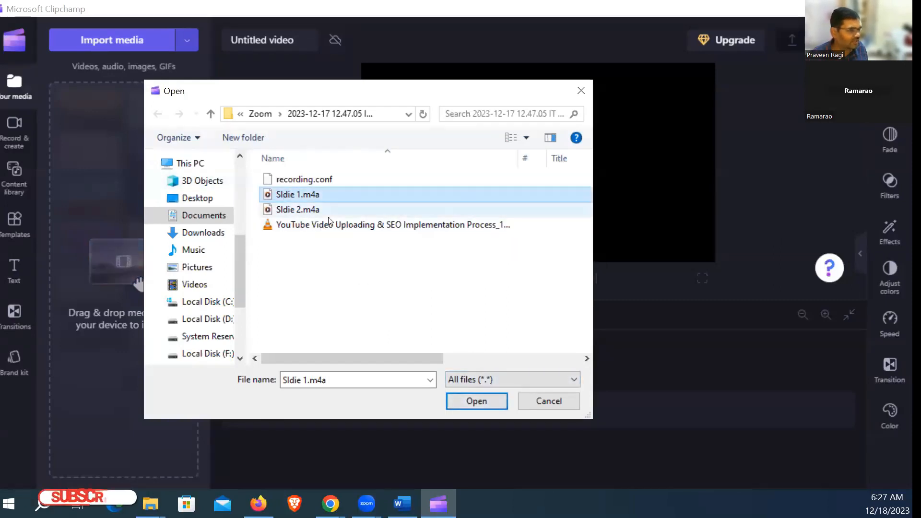
pyautogui.keyDown('ctrl'); pyautogui.click(297, 210); pyautogui.keyUp('ctrl')
pyautogui.click(477, 402)
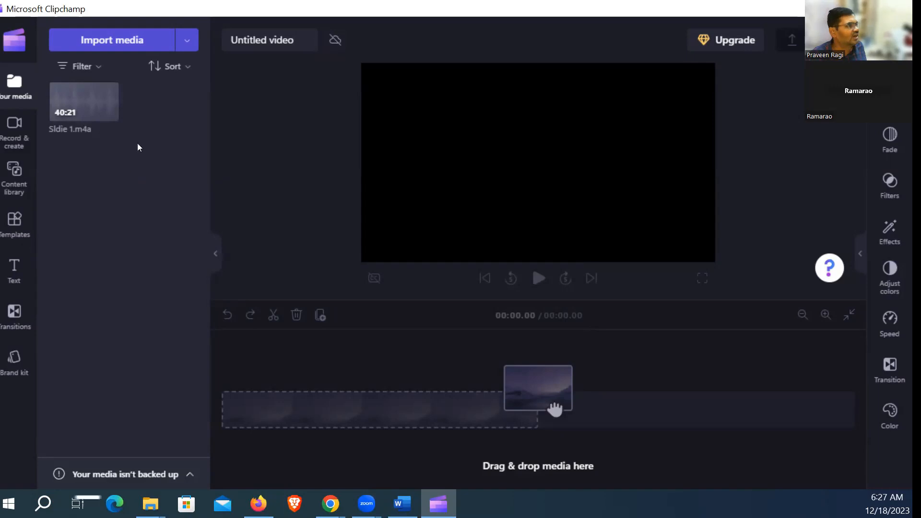
# Try to import Sldie 2.m4a from the same folder as additional media.
pyautogui.click(131, 41)
pyautogui.click(308, 209)
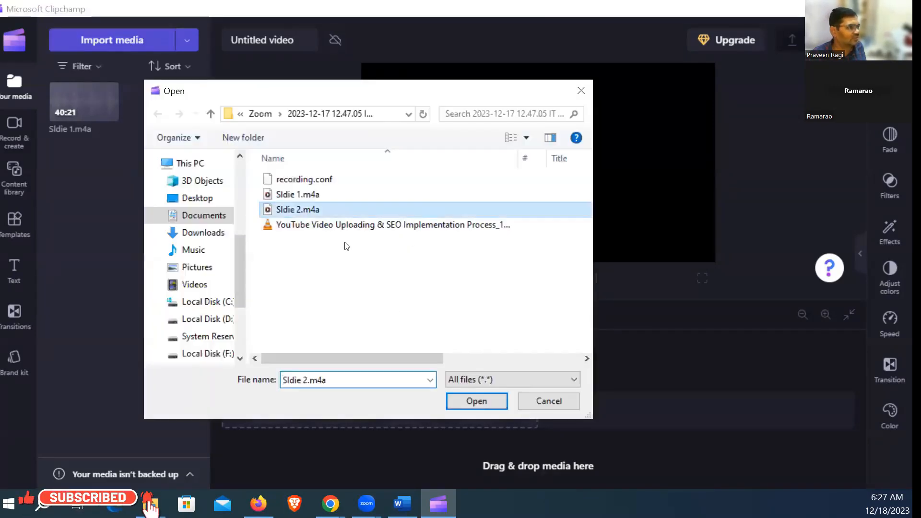
pyautogui.click(476, 402)
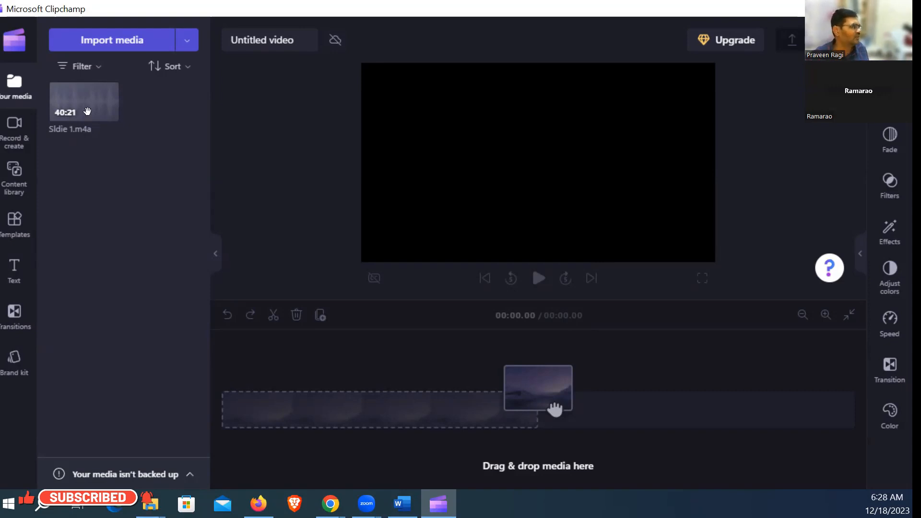
# Place the Sldie 1.m4a audio clip at the start of the timeline.
pyautogui.moveTo(85, 98); pyautogui.dragTo(281, 392)
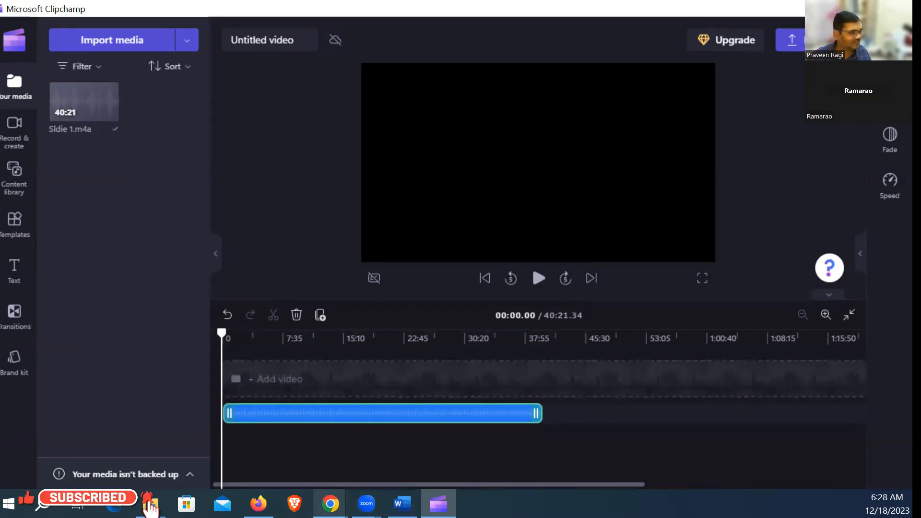
# Switch to Chrome, maximize its window and search YouTube for "facts video about science".
pyautogui.moveTo(330, 504)
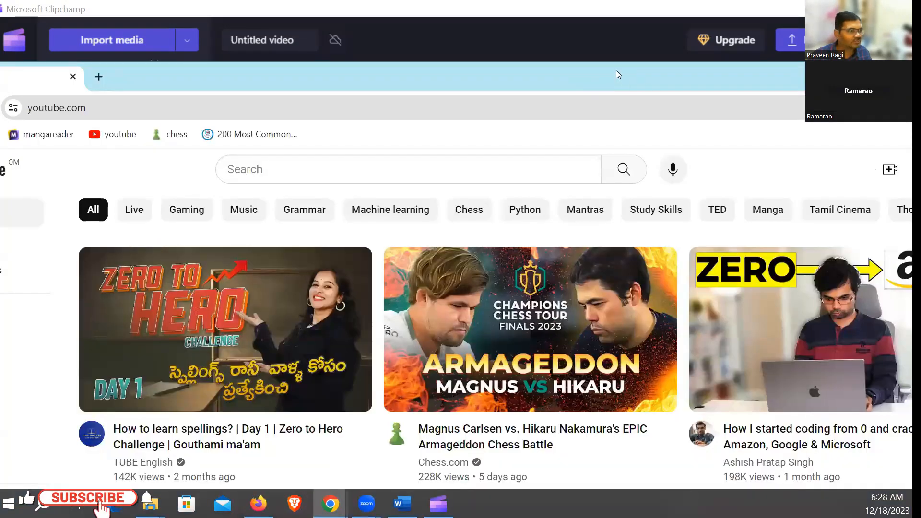
pyautogui.doubleClick(617, 70)
pyautogui.click(283, 102)
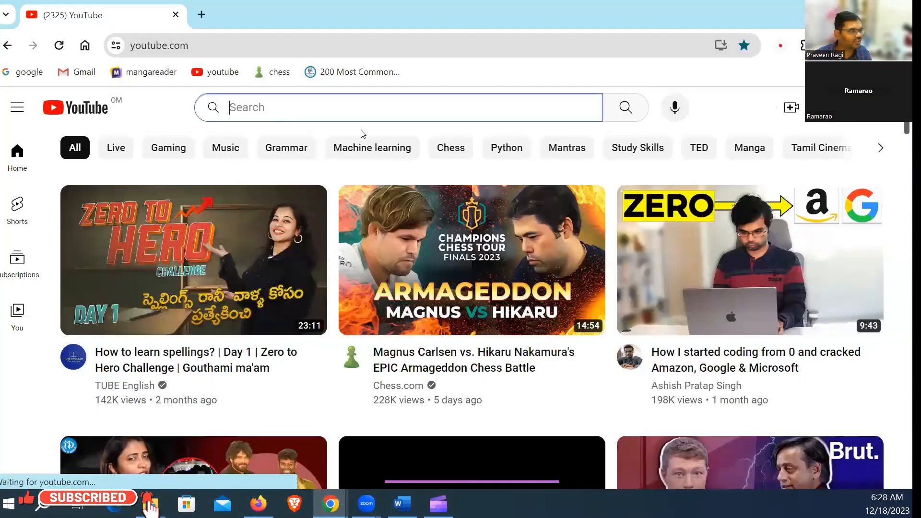
pyautogui.write('facts')
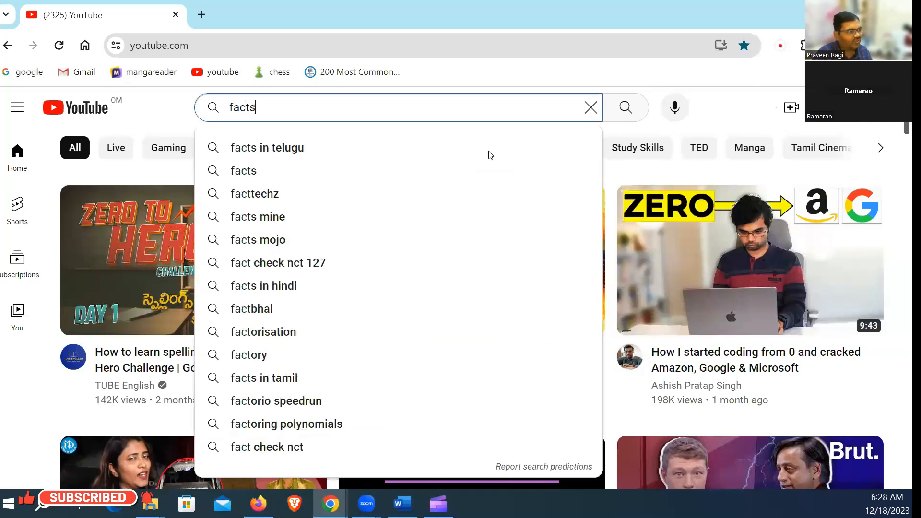
pyautogui.write(' video about')
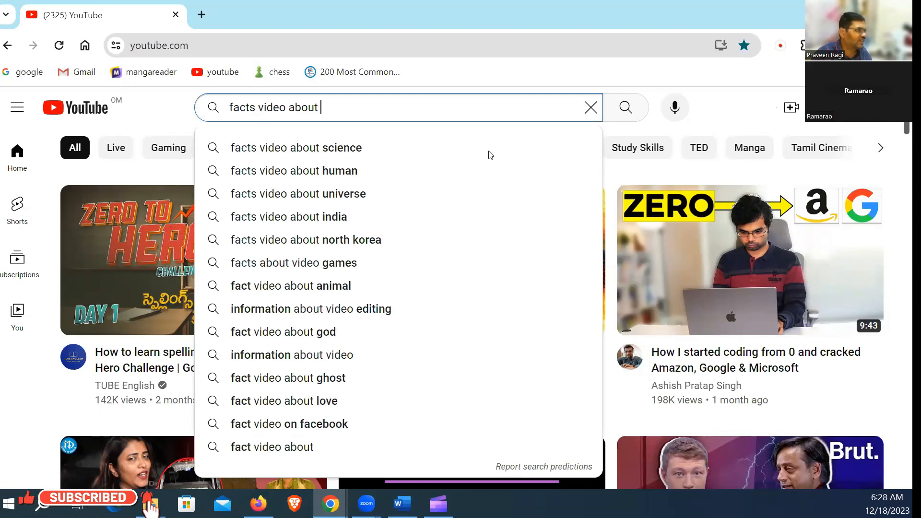
pyautogui.press('Down')
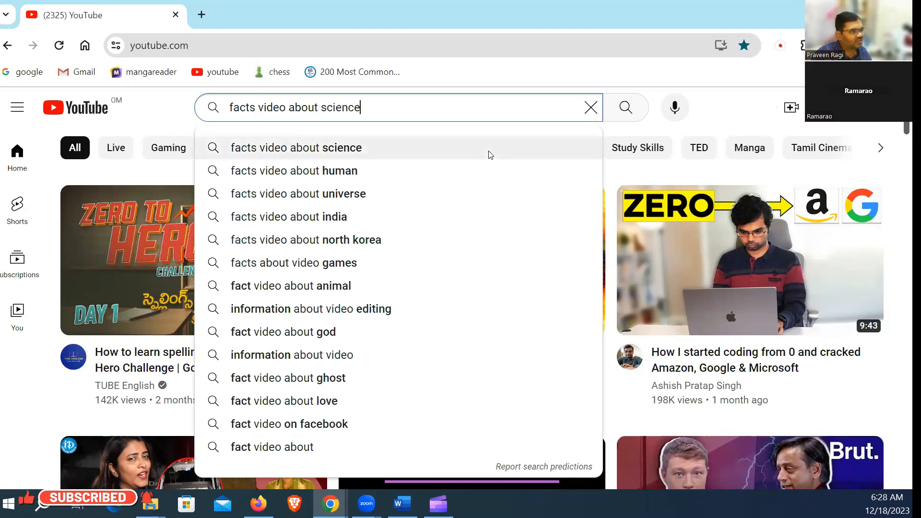
pyautogui.press('Return')
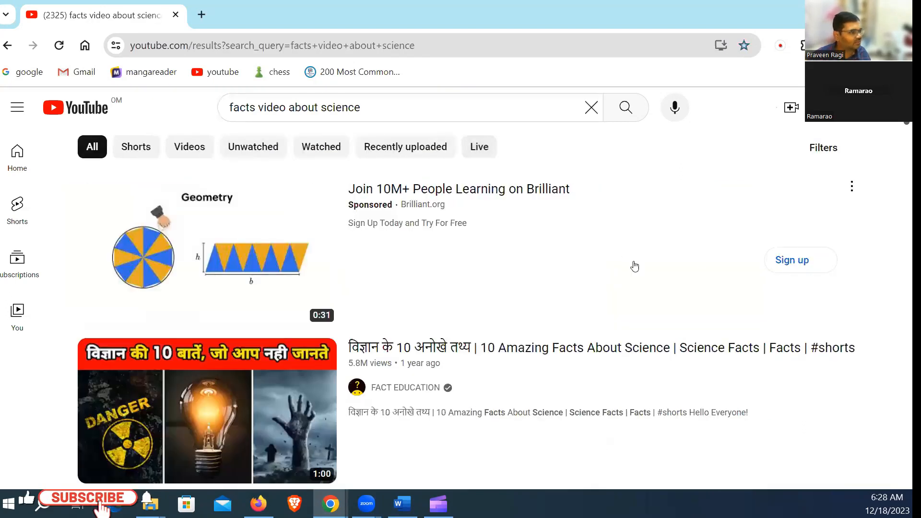
# Open the video "8 MIND BLOWING SCIENCE ACTIVITIES & EXPERIMENTS" in a new tab and skip its ad.
pyautogui.scroll(-20, 634, 278)
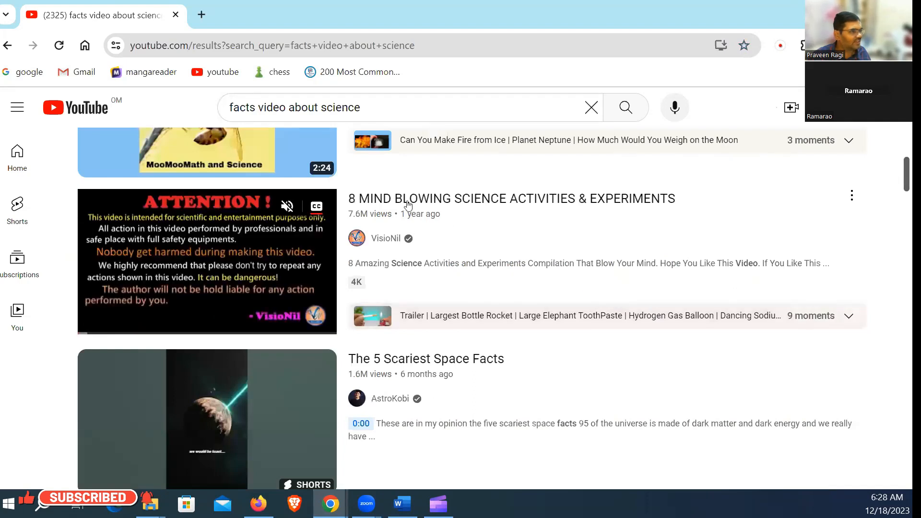
pyautogui.rightClick(479, 201)
pyautogui.click(523, 211)
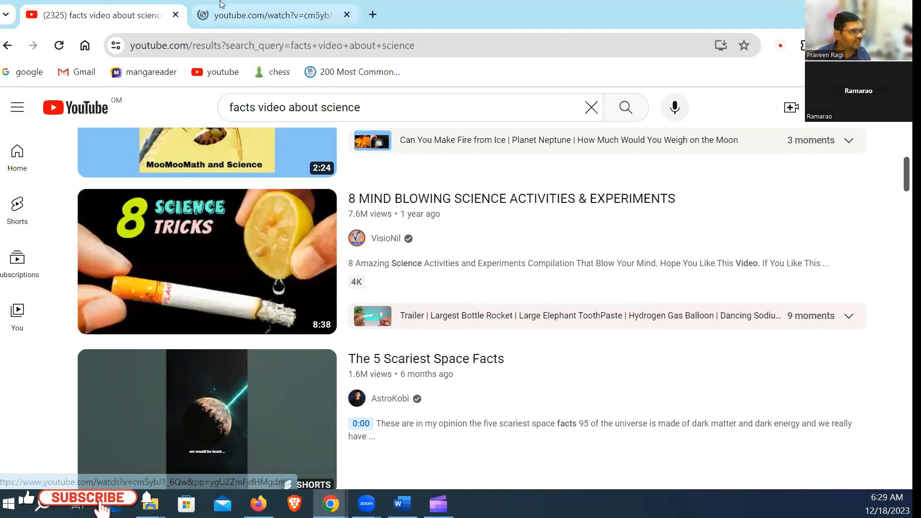
pyautogui.click(207, 16)
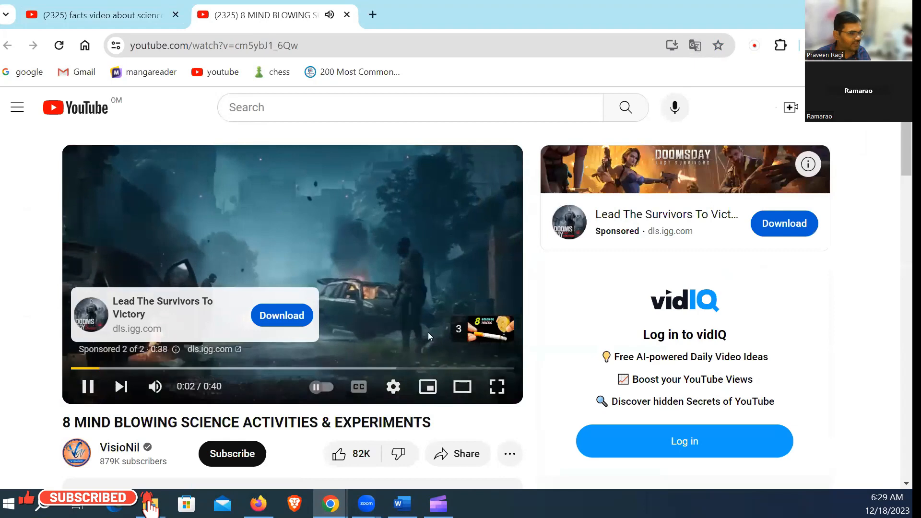
pyautogui.click(89, 388)
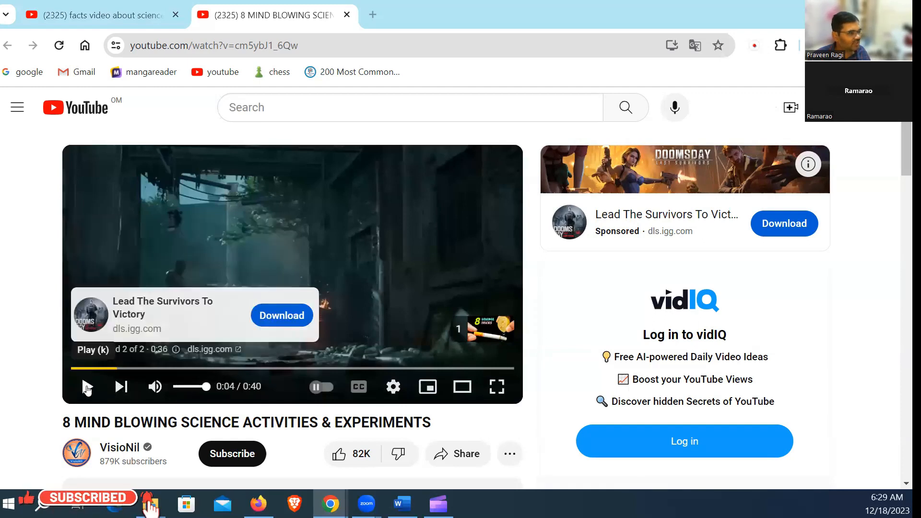
pyautogui.click(87, 387)
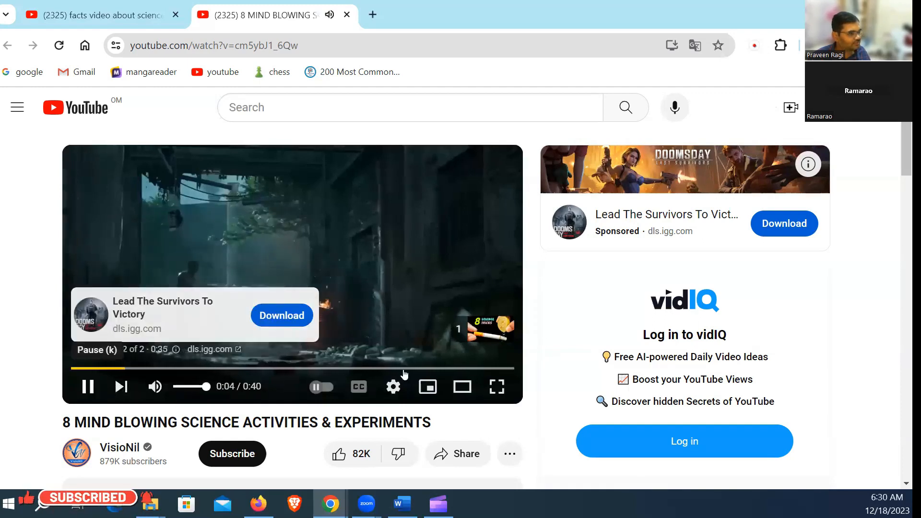
pyautogui.click(474, 336)
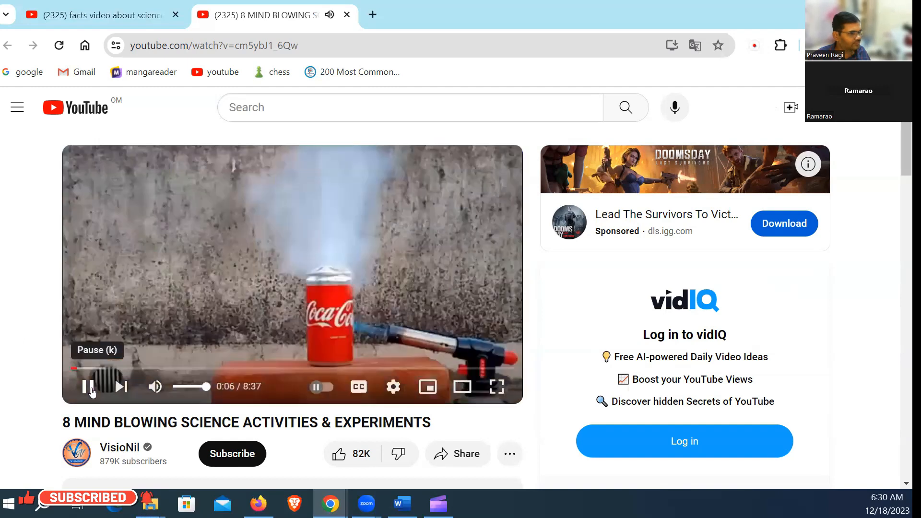
# Sample the science experiments video at about 2:34 and 5:01, pausing it at each point, and close its tab.
pyautogui.click(362, 277)
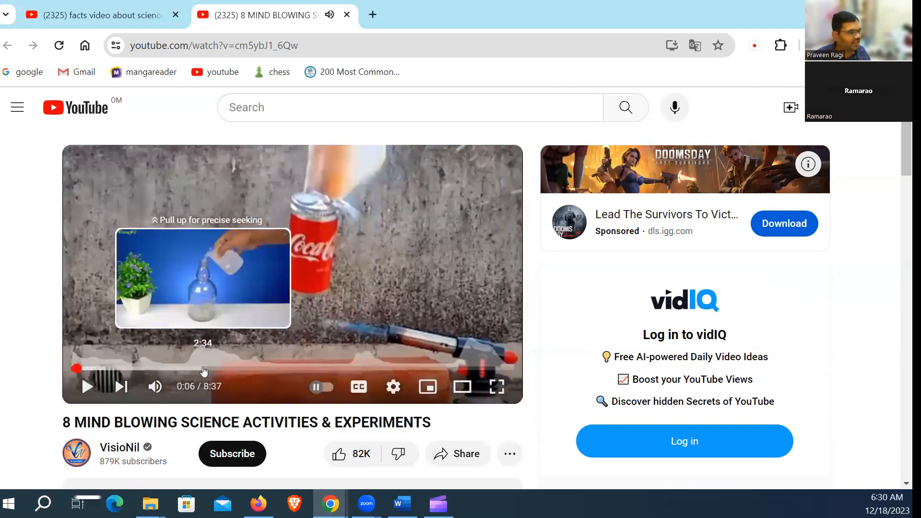
pyautogui.click(203, 369)
pyautogui.click(97, 392)
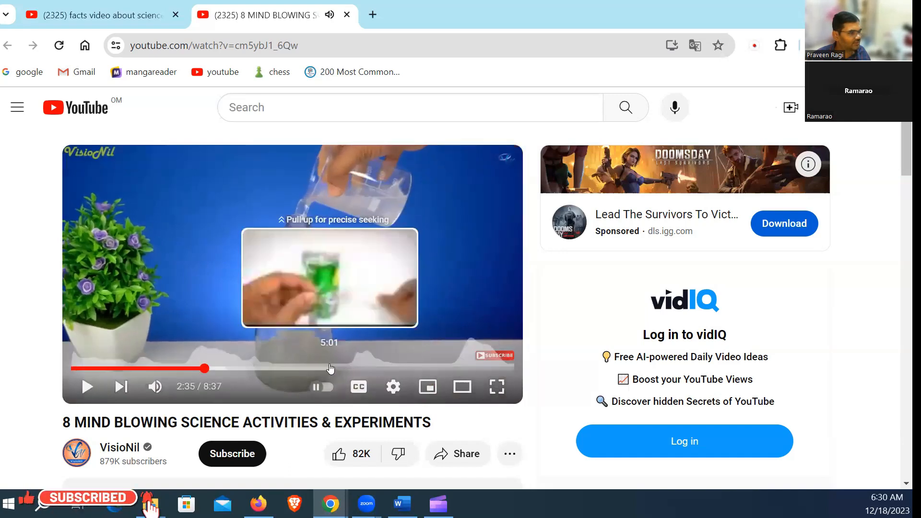
pyautogui.click(330, 369)
pyautogui.click(94, 386)
pyautogui.click(93, 387)
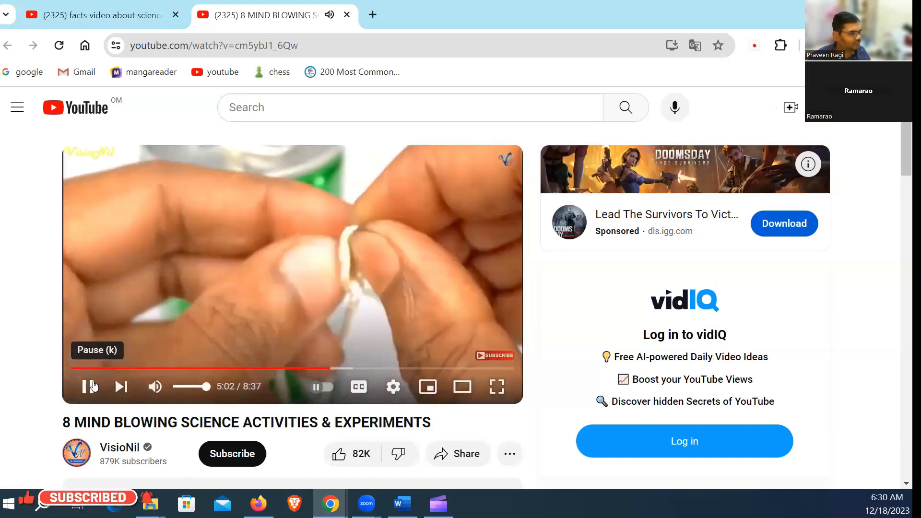
pyautogui.click(93, 386)
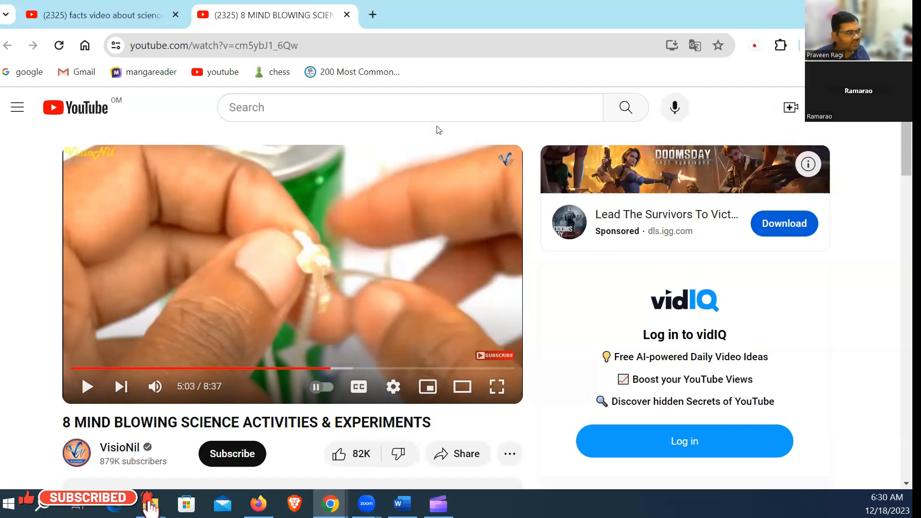
pyautogui.click(347, 15)
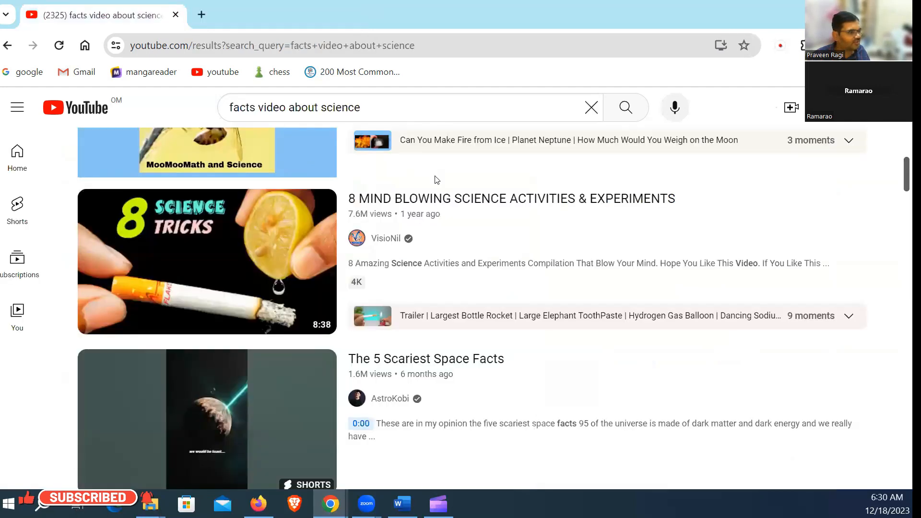
# Browse the remaining science fact results and search YouTube for "bright side" instead.
pyautogui.scroll(-10, 437, 180)
pyautogui.scroll(-4, 434, 180)
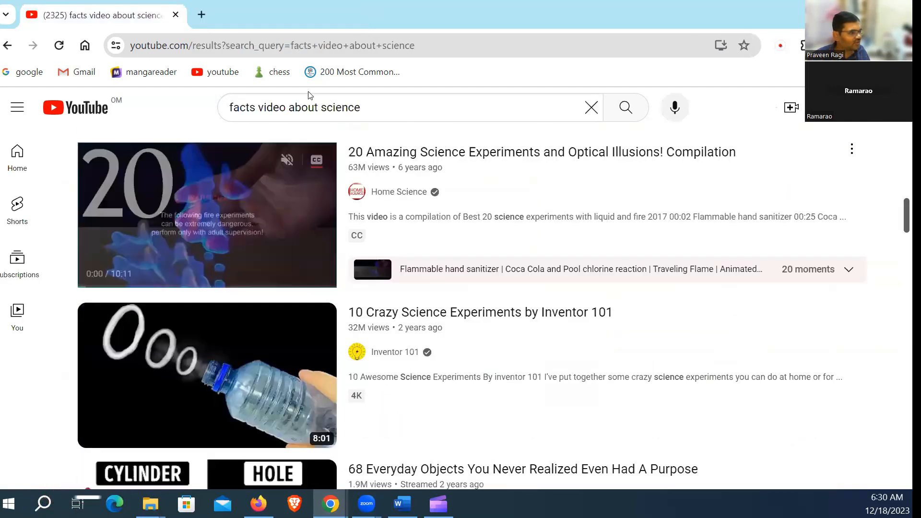
pyautogui.moveTo(399, 107); pyautogui.dragTo(201, 119)
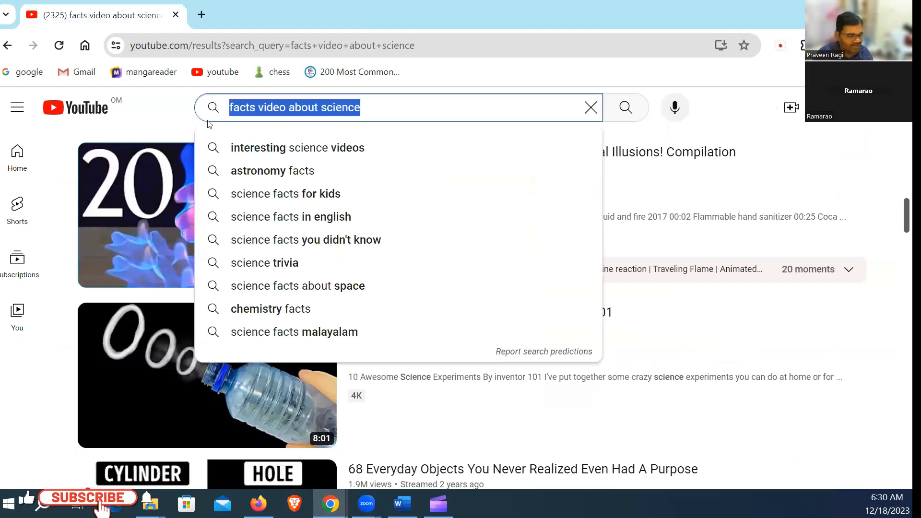
pyautogui.write('bright s')
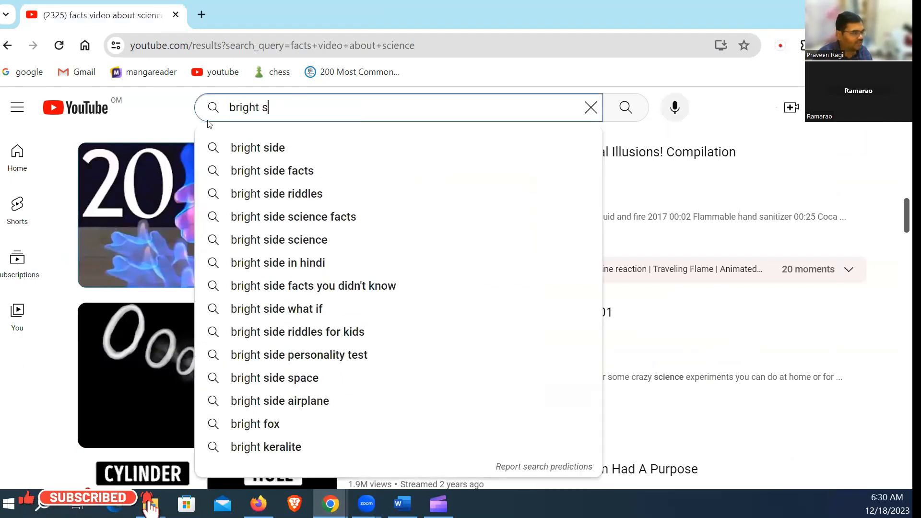
pyautogui.write('ide')
pyautogui.press('Return')
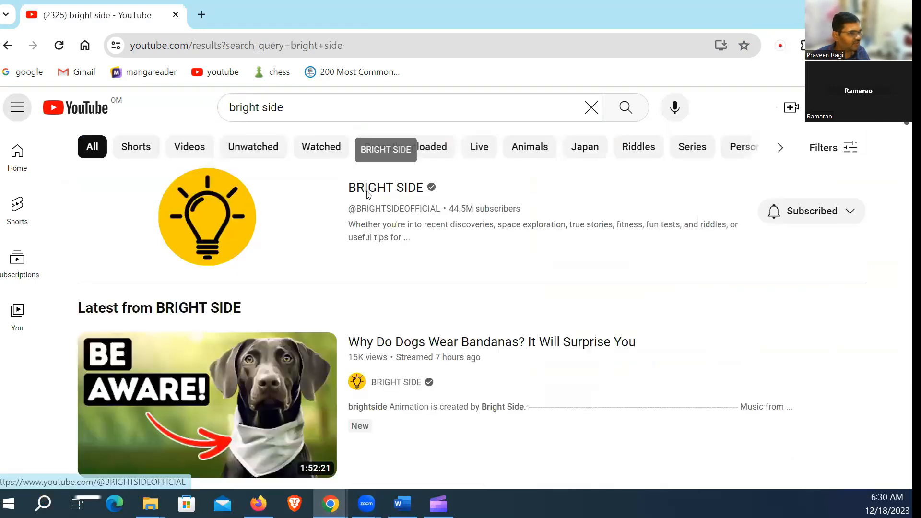
# Open the BRIGHT SIDE channel in a new tab and show its list of videos.
pyautogui.rightClick(368, 194)
pyautogui.click(384, 201)
pyautogui.click(270, 15)
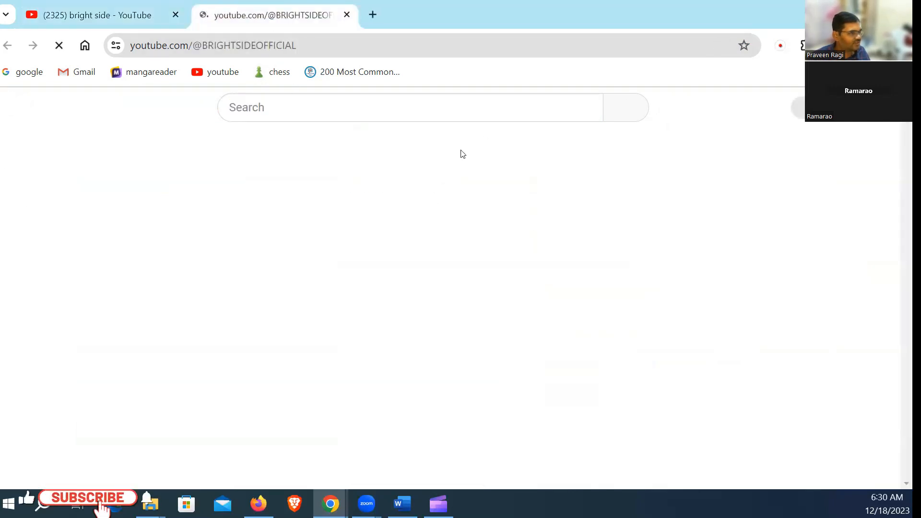
pyautogui.scroll(-5, 288, 288)
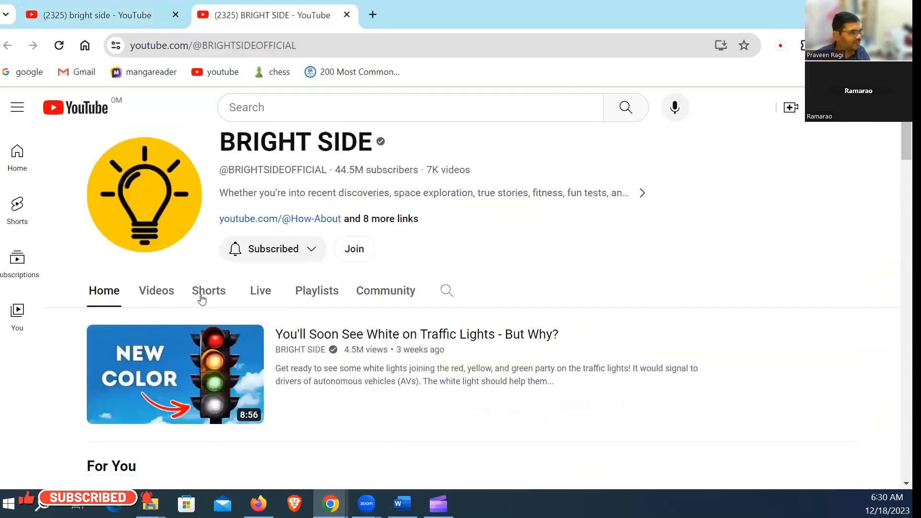
pyautogui.click(166, 292)
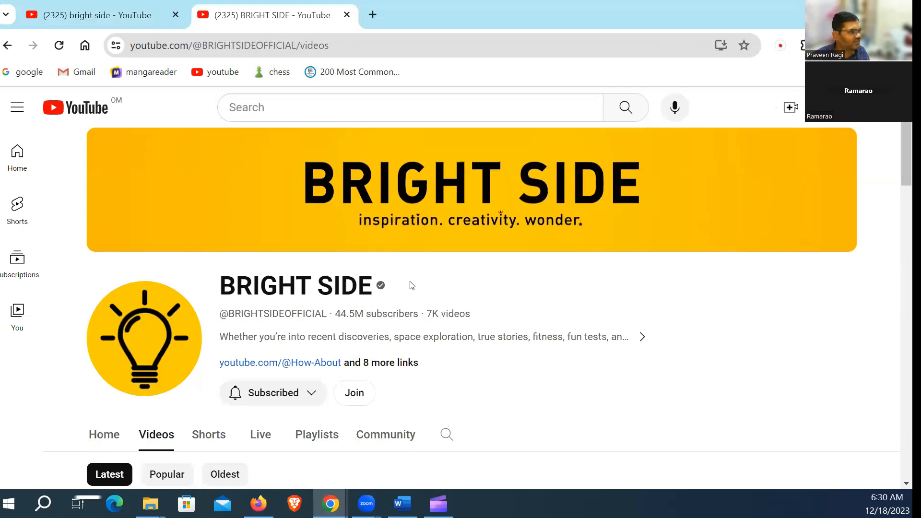
# Open the BRIGHT SIDE video "Why AI Is So Bad at Drawing Hands" in a new tab and pause it at 0:07.
pyautogui.scroll(-4, 412, 286)
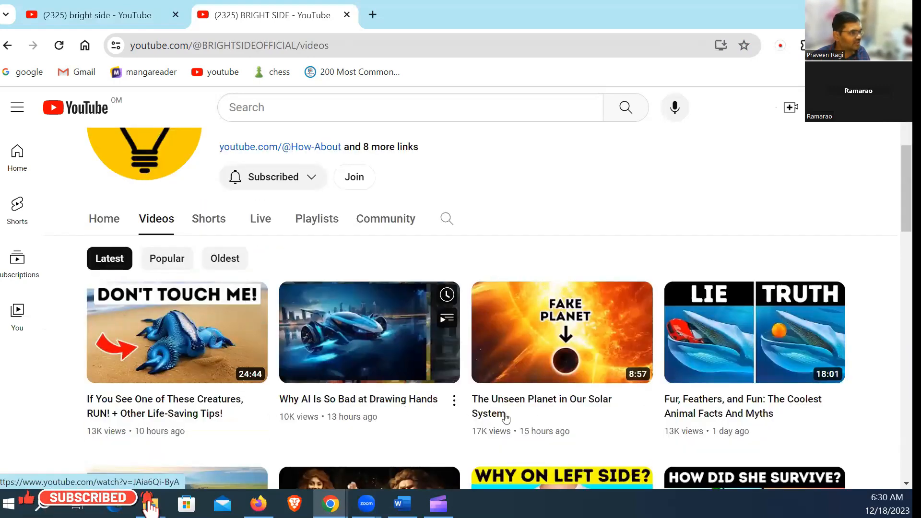
pyautogui.rightClick(377, 329)
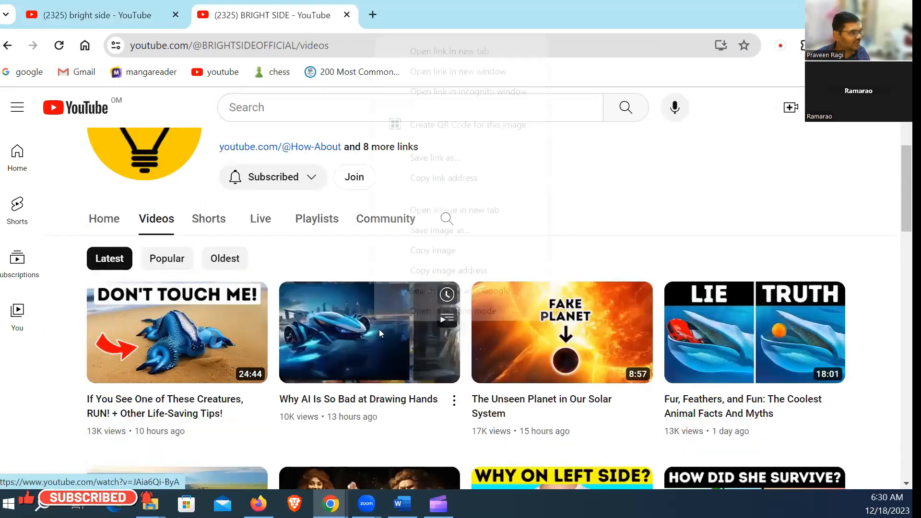
pyautogui.click(415, 51)
pyautogui.click(442, 15)
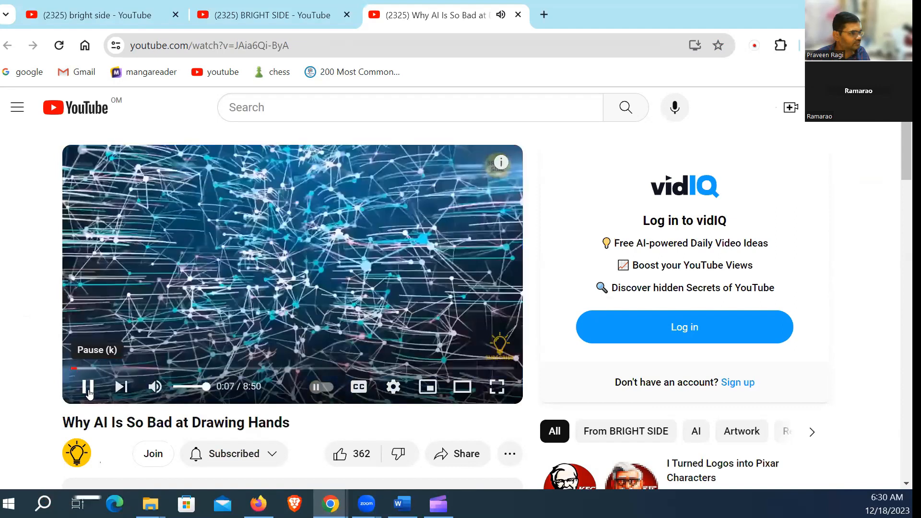
pyautogui.click(406, 276)
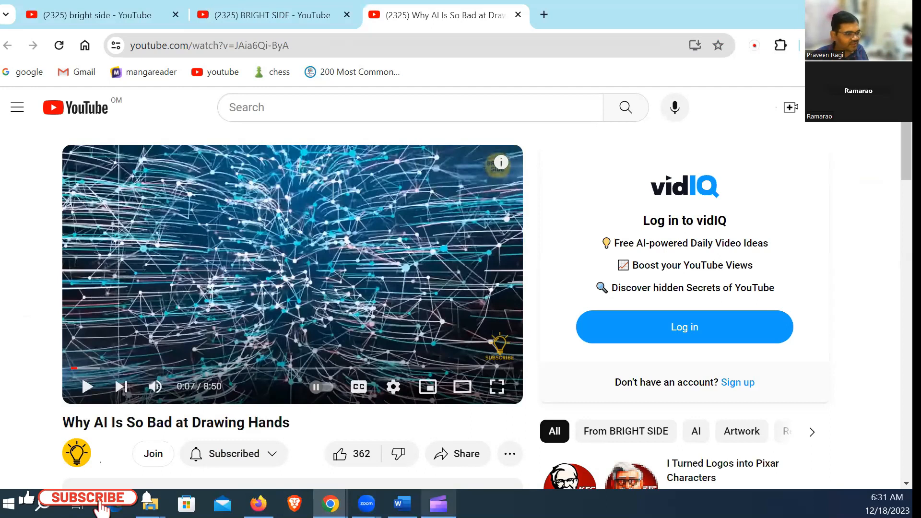
# Look briefly at the Clipchamp project, return to the YouTube video in Chrome and resume its playback.
pyautogui.click(438, 504)
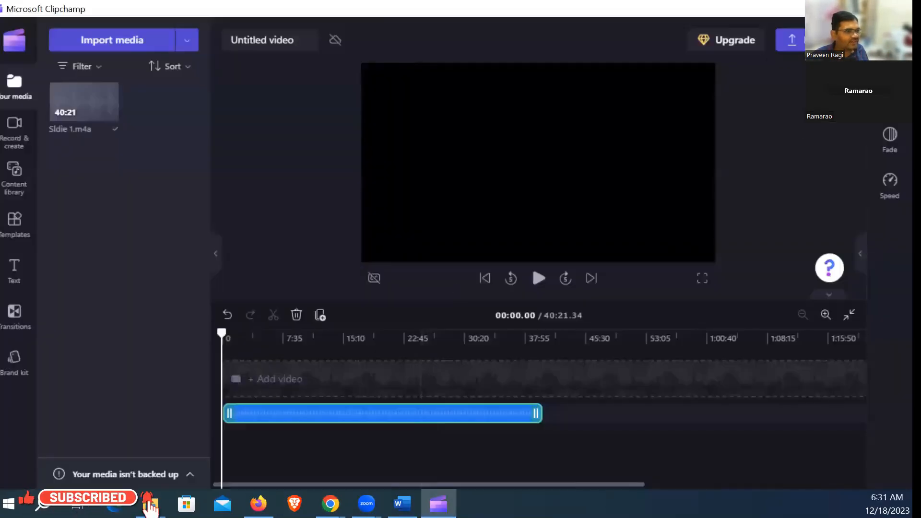
pyautogui.hotkey('alt', 'Tab')
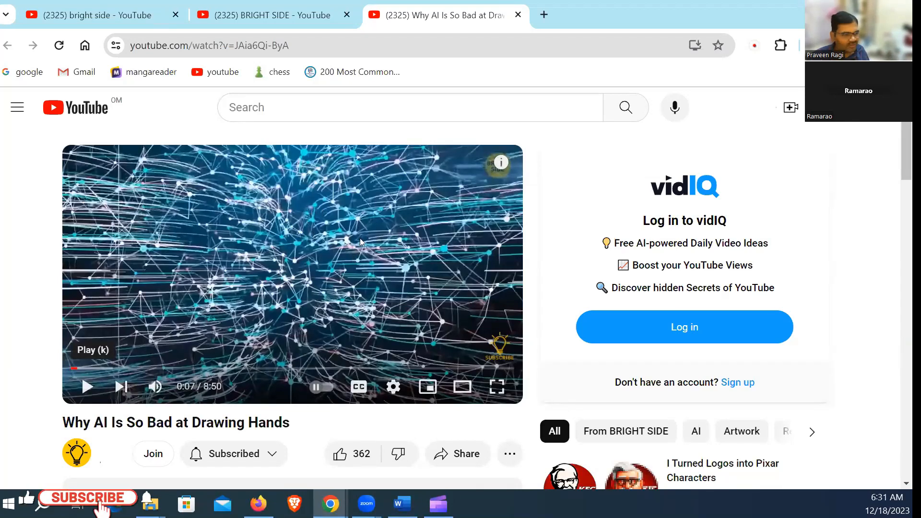
pyautogui.click(83, 389)
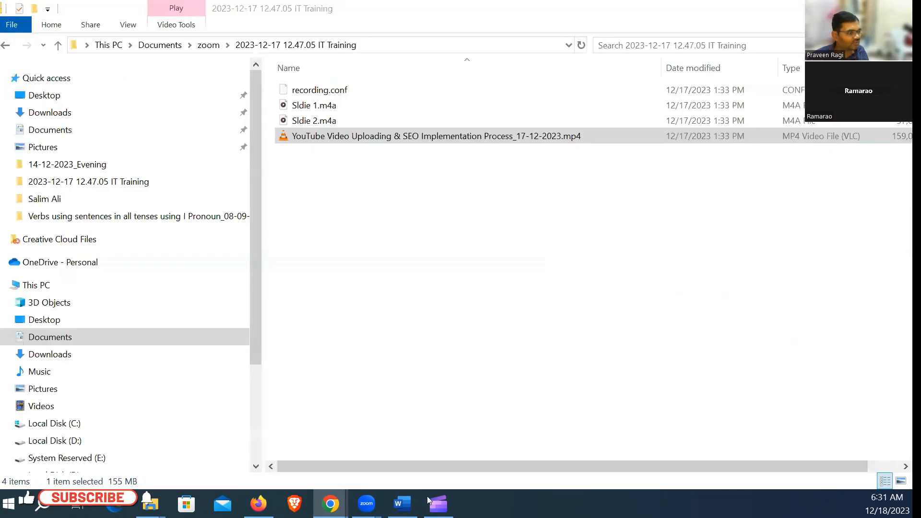
# Switch to Clipchamp and open the "Free to use" image collection in the content library.
pyautogui.click(434, 502)
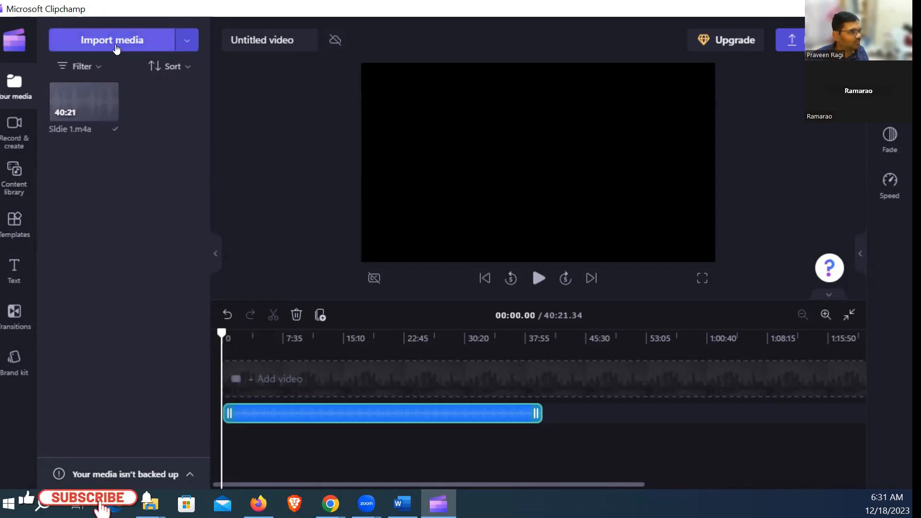
pyautogui.click(13, 172)
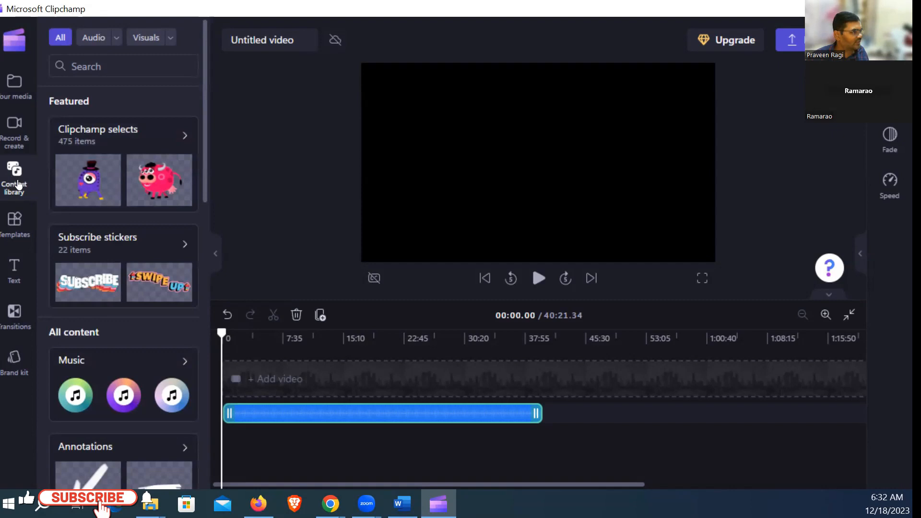
pyautogui.moveTo(205, 139); pyautogui.dragTo(195, 378)
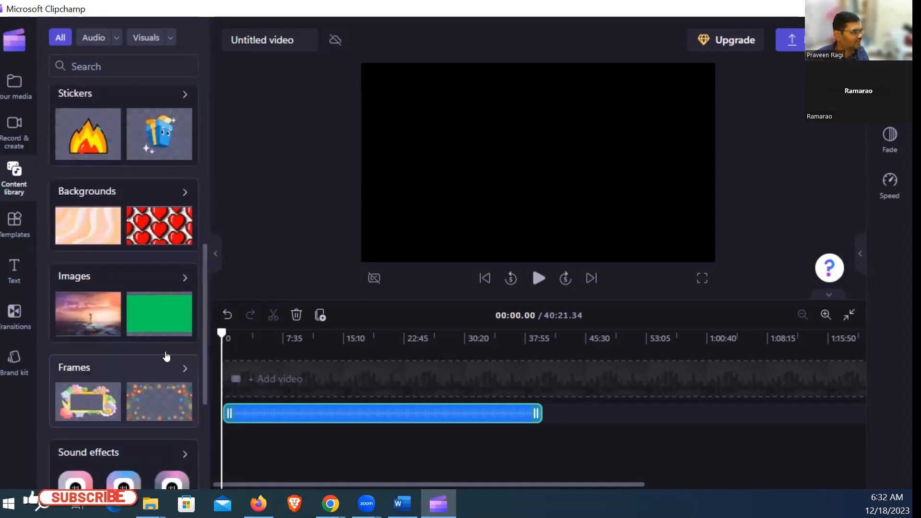
pyautogui.click(81, 281)
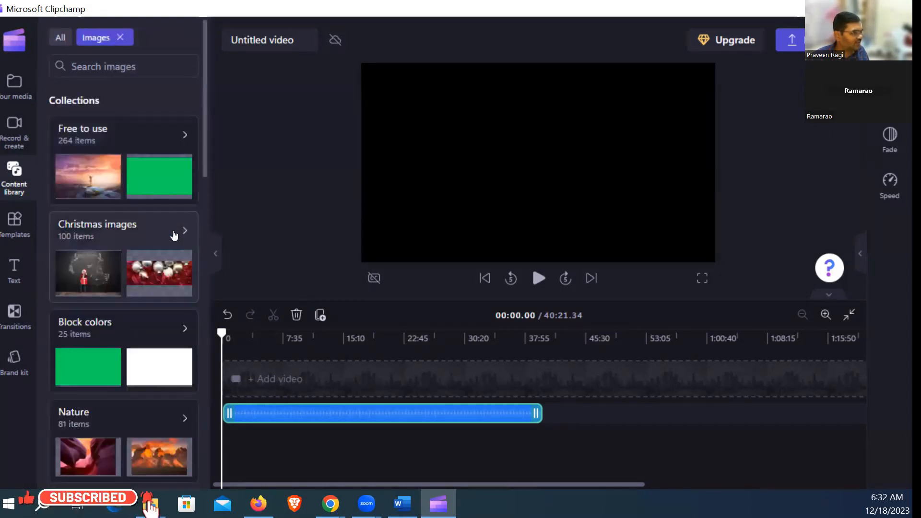
pyautogui.click(269, 378)
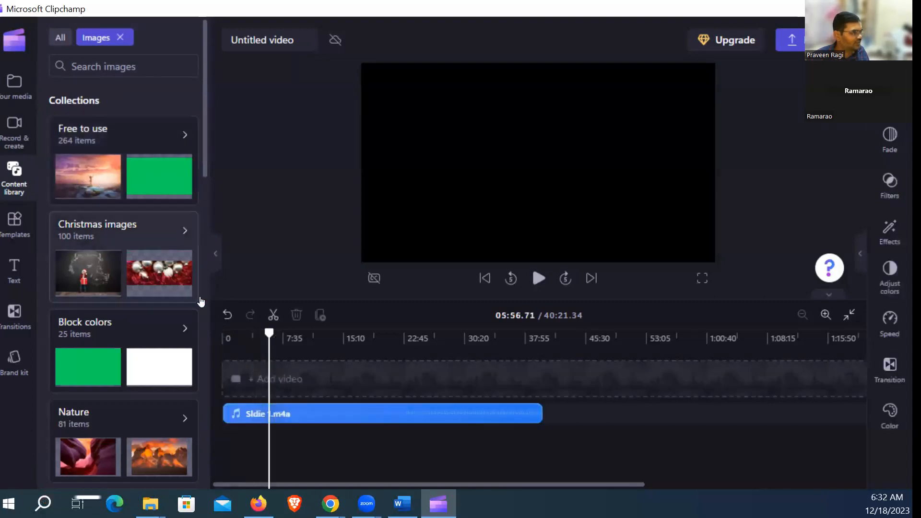
pyautogui.click(309, 371)
pyautogui.click(142, 160)
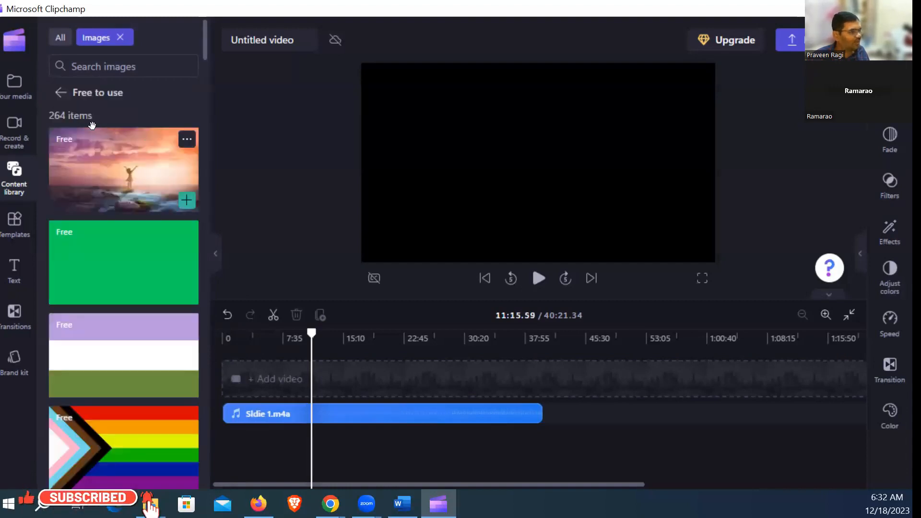
# Add the free sunset image of a figure with raised arms at the start of the timeline, above the Sldie 1.m4a audio.
pyautogui.moveTo(107, 160); pyautogui.dragTo(215, 350)
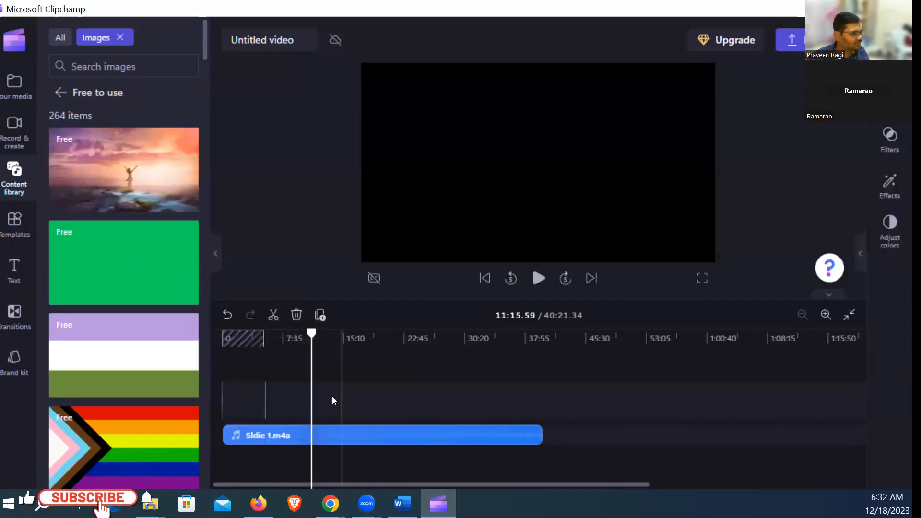
pyautogui.click(826, 315)
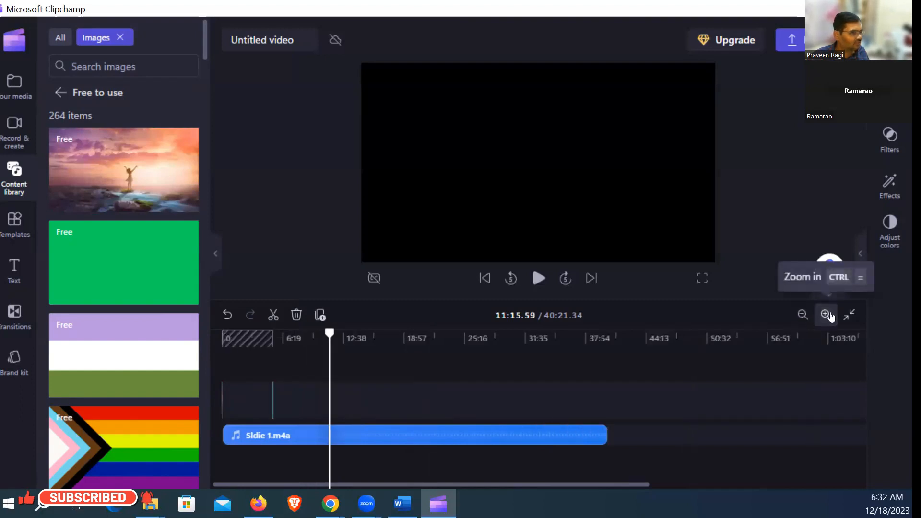
pyautogui.click(829, 316)
pyautogui.click(830, 316)
pyautogui.click(829, 316)
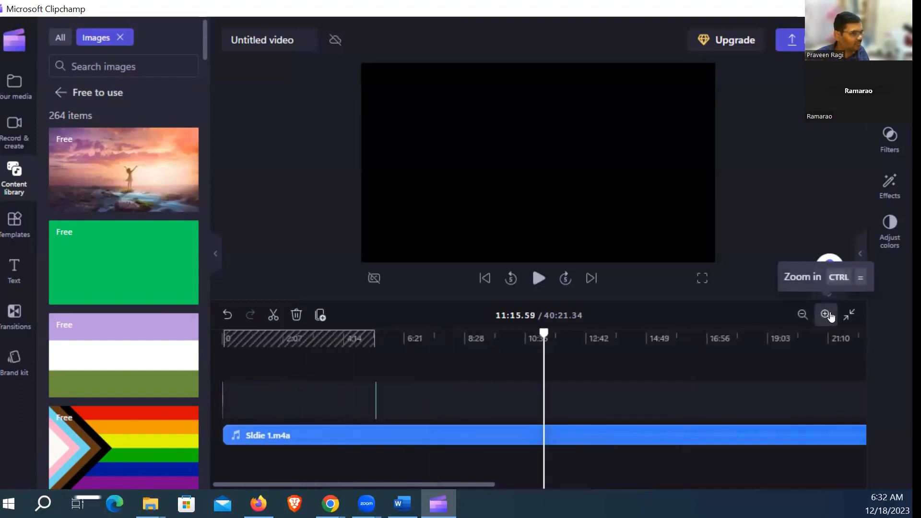
pyautogui.click(826, 316)
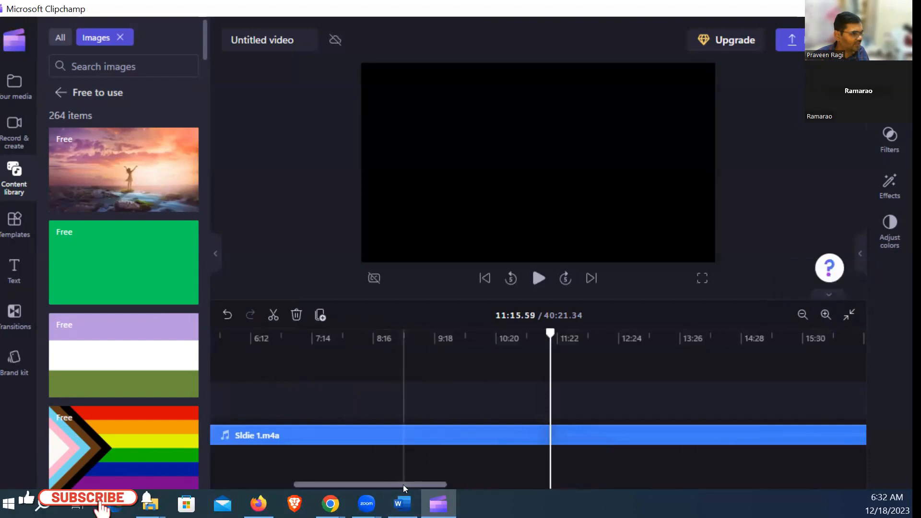
pyautogui.moveTo(403, 484); pyautogui.dragTo(282, 484)
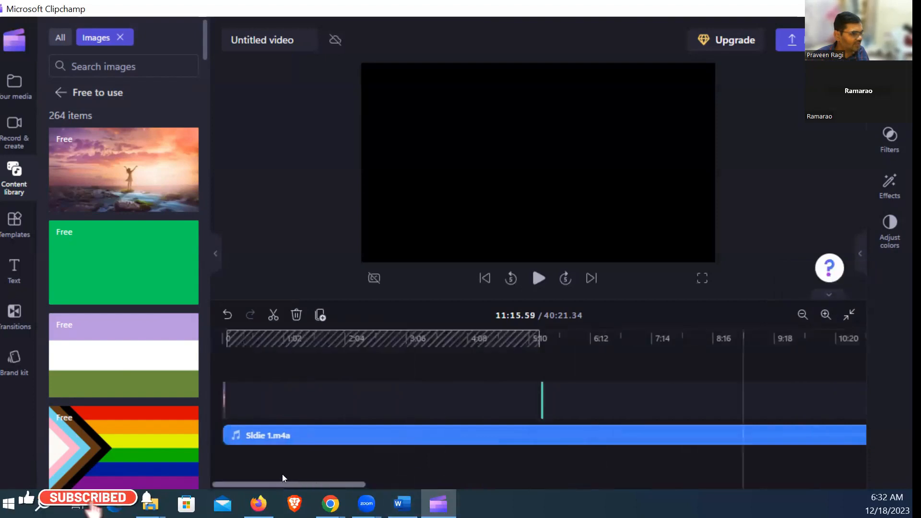
# Extend the sunset image clip on the timeline to about 40 seconds and preview it at about 0:16.
pyautogui.click(527, 397)
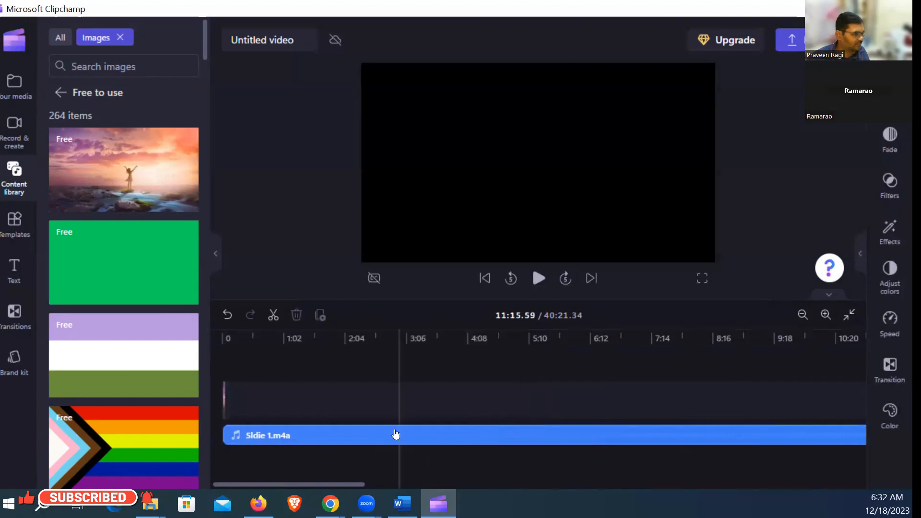
pyautogui.click(431, 438)
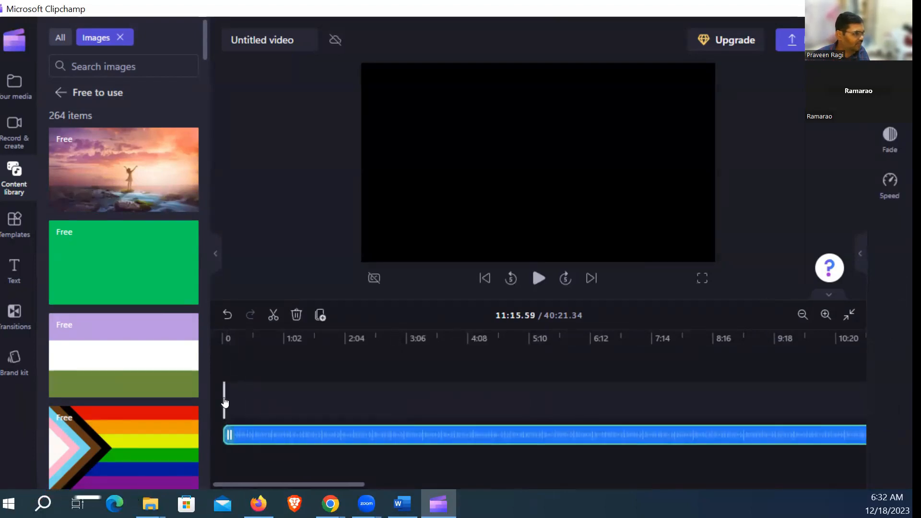
pyautogui.click(824, 316)
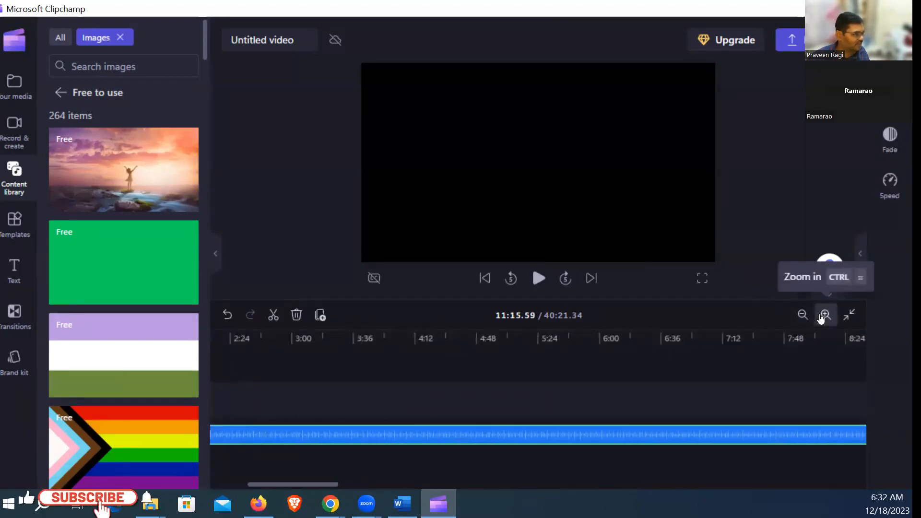
pyautogui.click(823, 315)
pyautogui.click(823, 315)
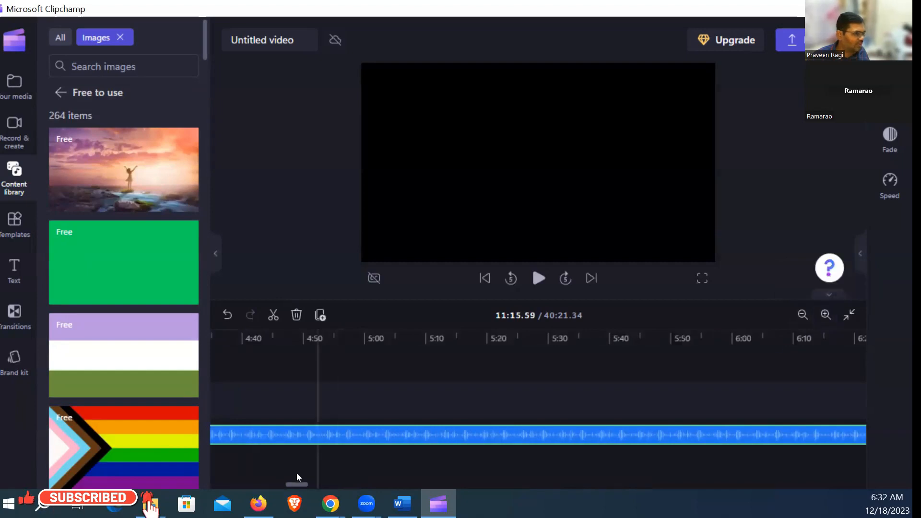
pyautogui.moveTo(296, 485); pyautogui.dragTo(223, 484)
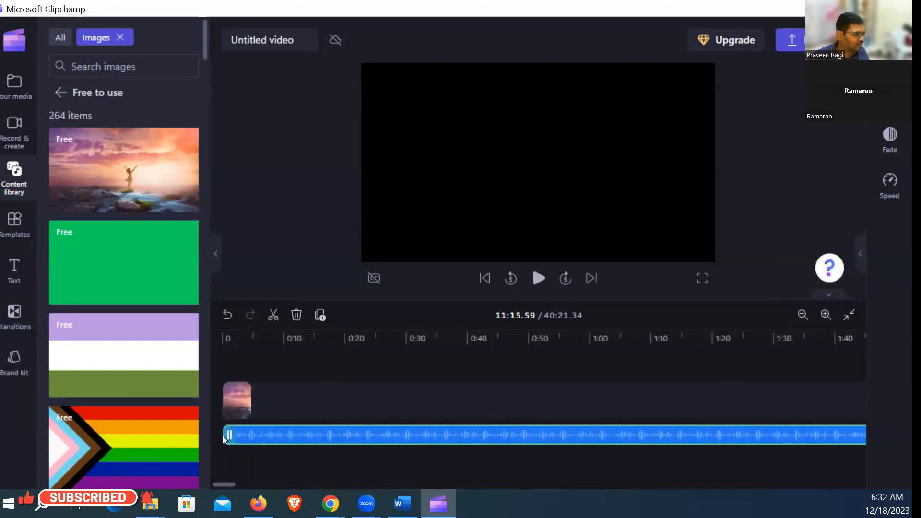
pyautogui.click(246, 406)
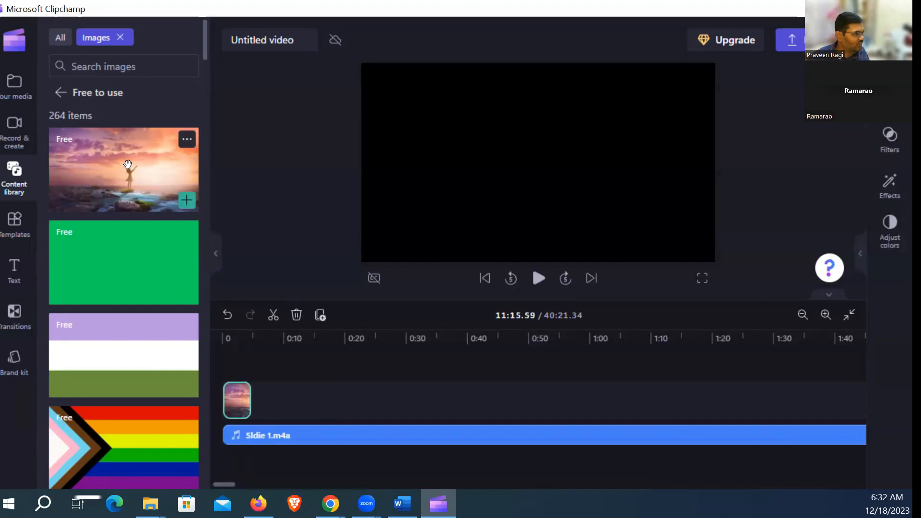
pyautogui.moveTo(248, 401); pyautogui.dragTo(470, 423)
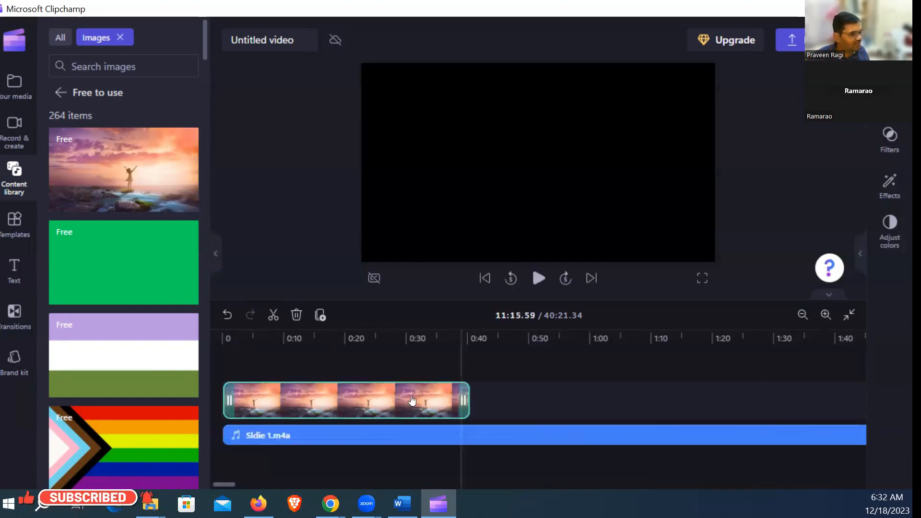
pyautogui.click(320, 336)
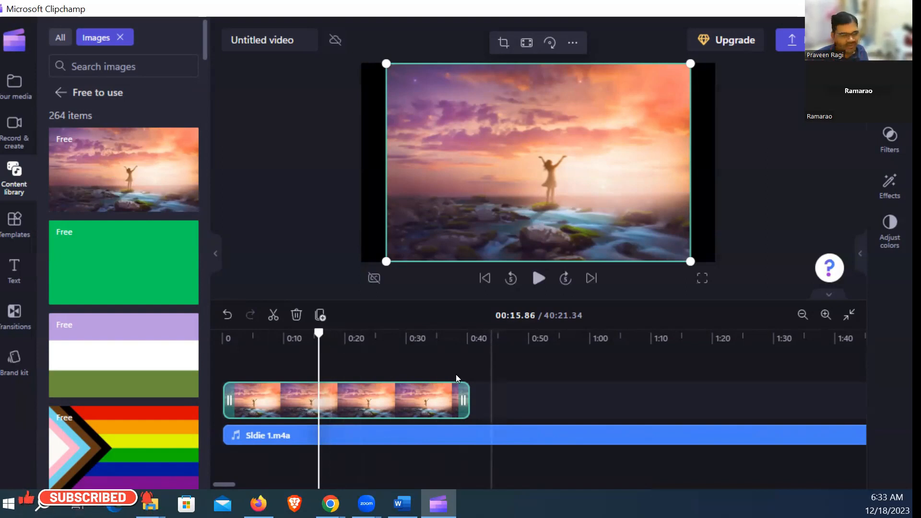
pyautogui.moveTo(468, 392)
pyautogui.mouseDown()
pyautogui.moveTo(414, 394)
pyautogui.moveTo(466, 397)
pyautogui.mouseUp()
pyautogui.click(482, 389)
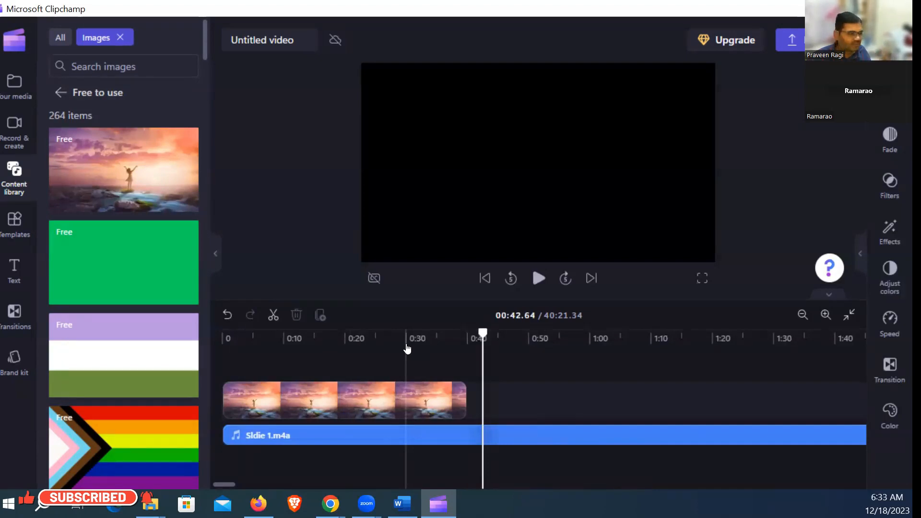
# Find the free volcano image and place it on the timeline directly after the sunset clip, at about 0:40.
pyautogui.moveTo(166, 270)
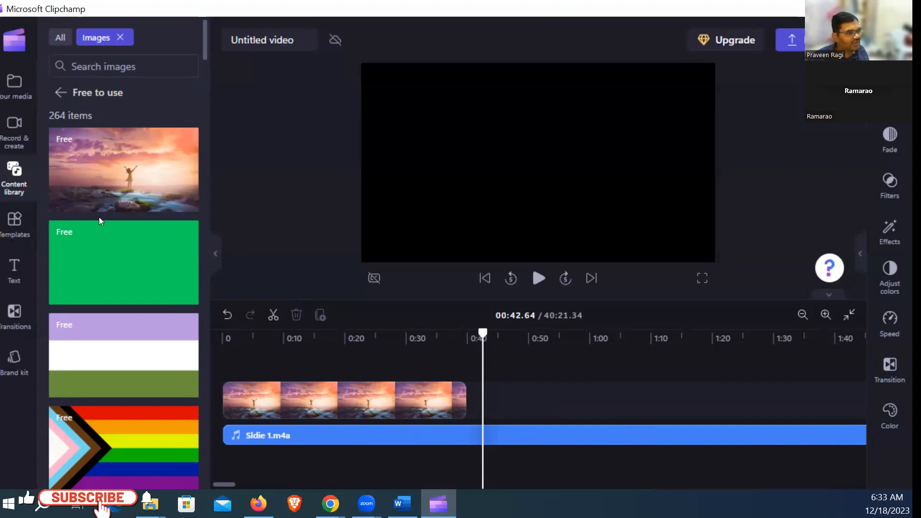
pyautogui.scroll(-3, 101, 218)
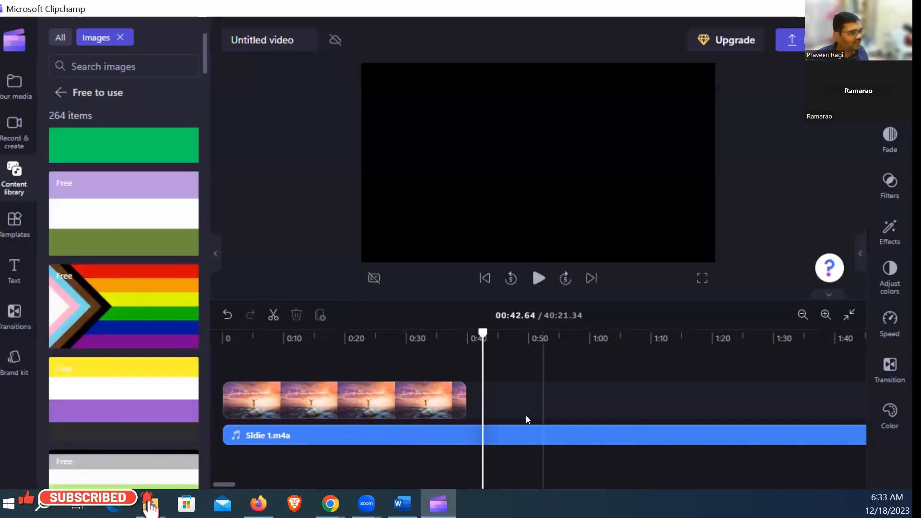
pyautogui.moveTo(466, 335)
pyautogui.mouseDown()
pyautogui.moveTo(447, 336)
pyautogui.moveTo(464, 333)
pyautogui.mouseUp()
pyautogui.scroll(-8, 154, 315)
pyautogui.scroll(-10, 155, 317)
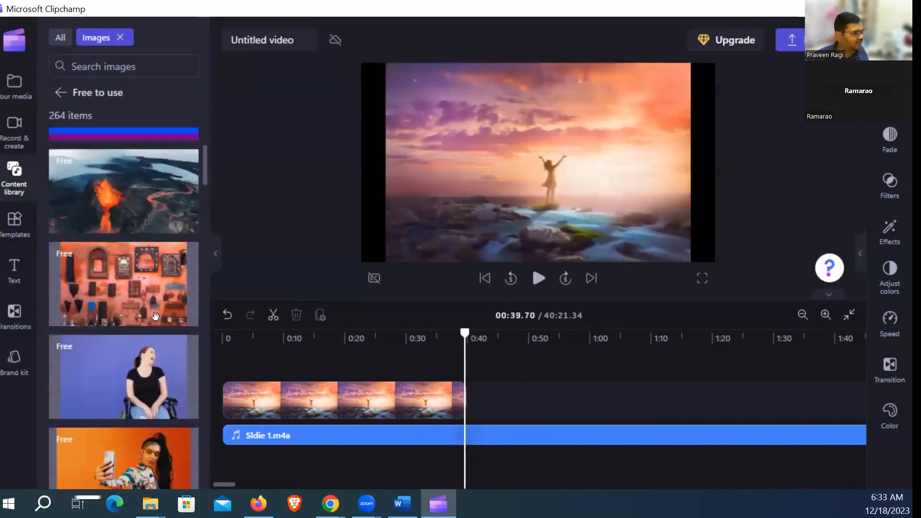
pyautogui.scroll(2, 155, 317)
pyautogui.moveTo(161, 293); pyautogui.dragTo(504, 399)
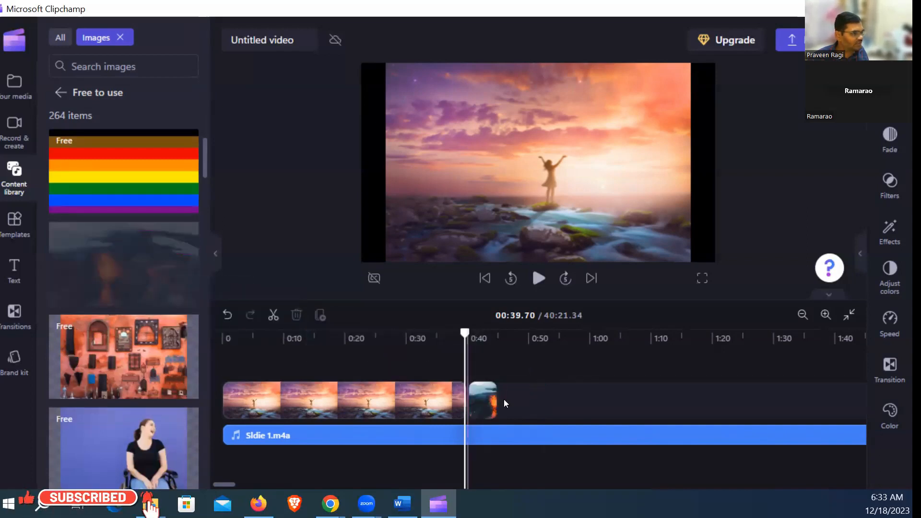
# Lengthen the volcano image clip on the timeline until it ends at about 1:21.
pyautogui.click(482, 344)
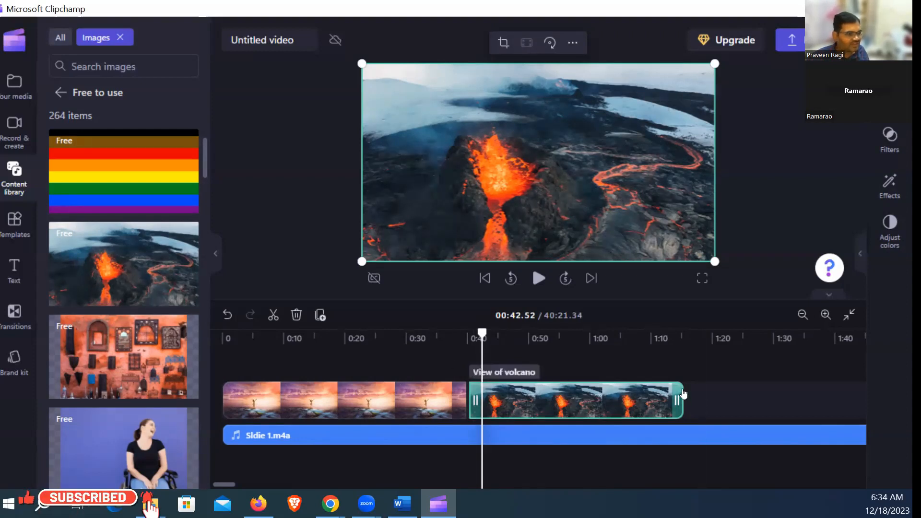
pyautogui.moveTo(651, 397); pyautogui.dragTo(711, 401)
pyautogui.click(611, 352)
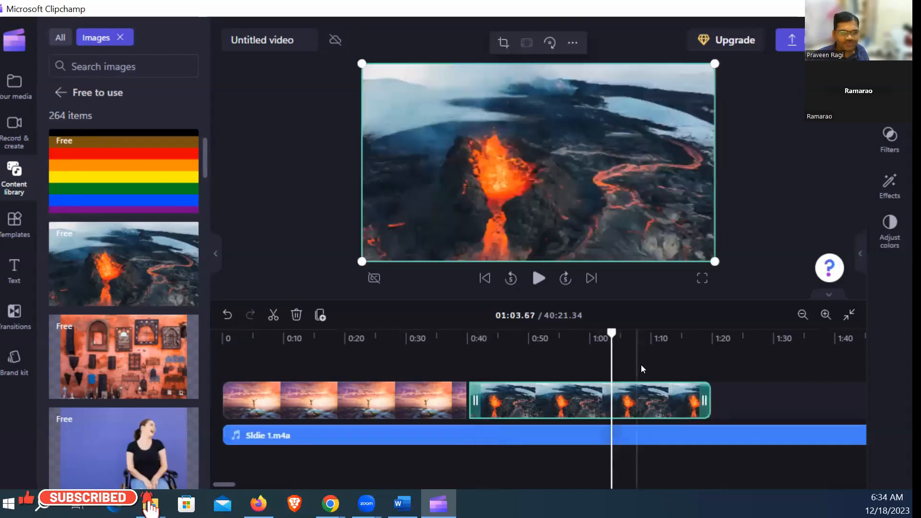
pyautogui.moveTo(710, 391); pyautogui.dragTo(544, 389)
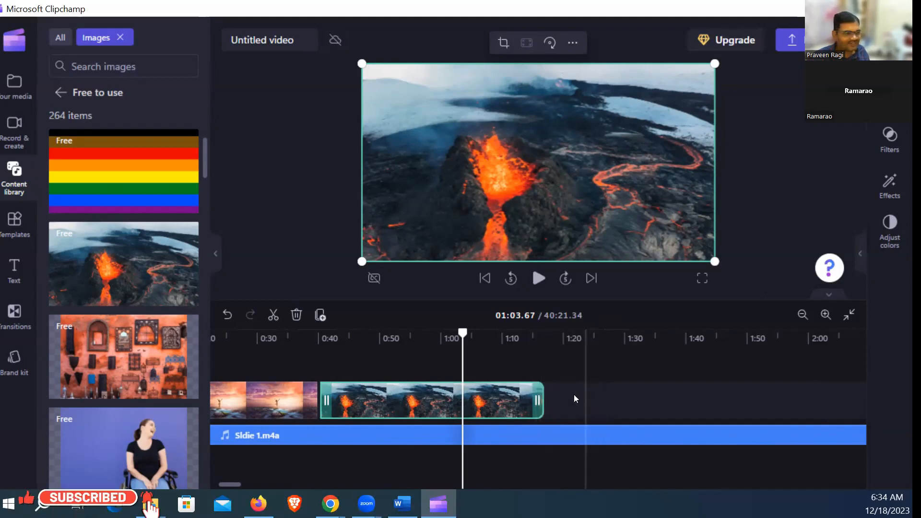
pyautogui.moveTo(545, 389); pyautogui.dragTo(557, 415)
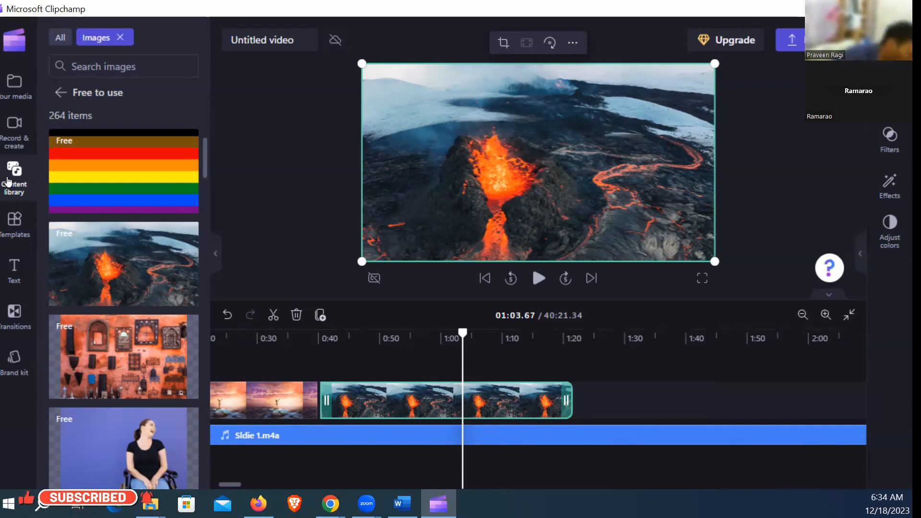
pyautogui.click(13, 92)
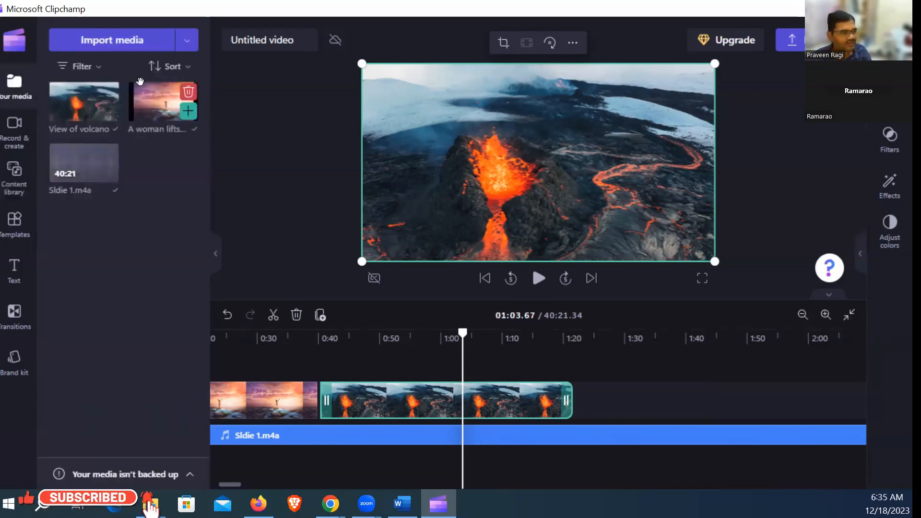
pyautogui.click(106, 41)
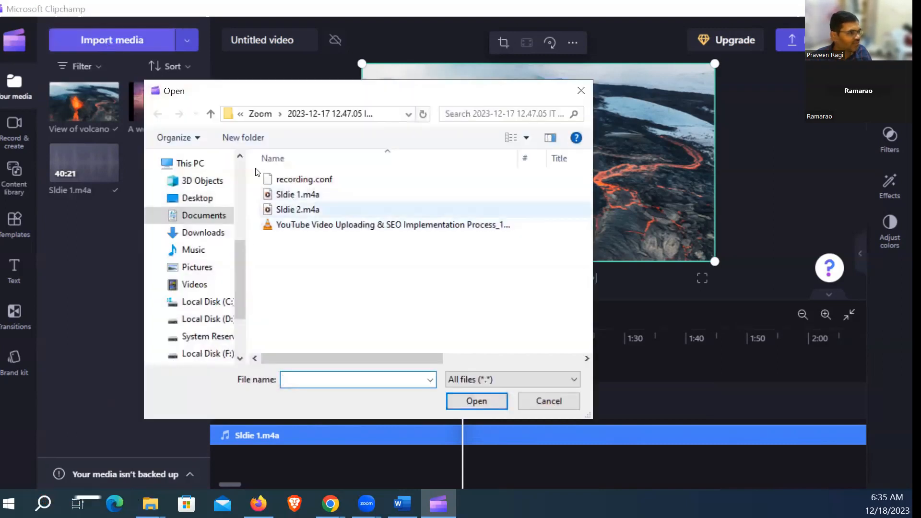
pyautogui.click(209, 115)
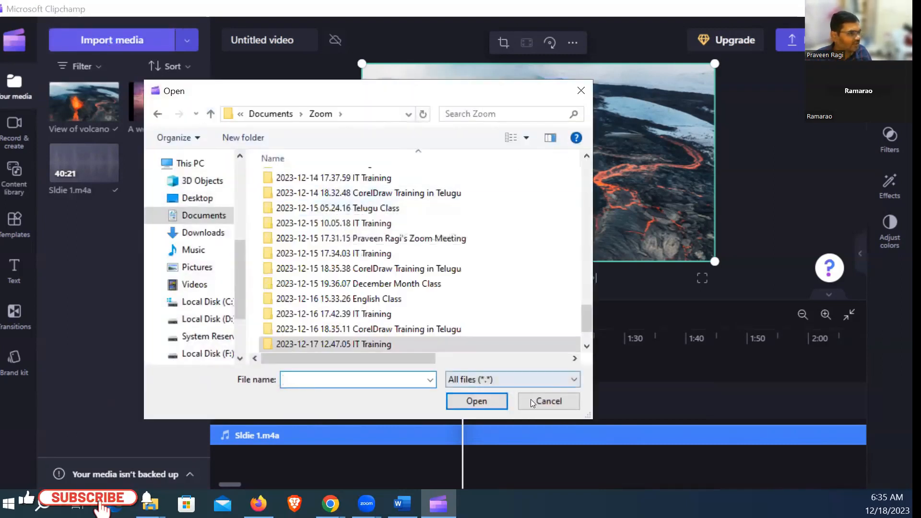
pyautogui.click(550, 408)
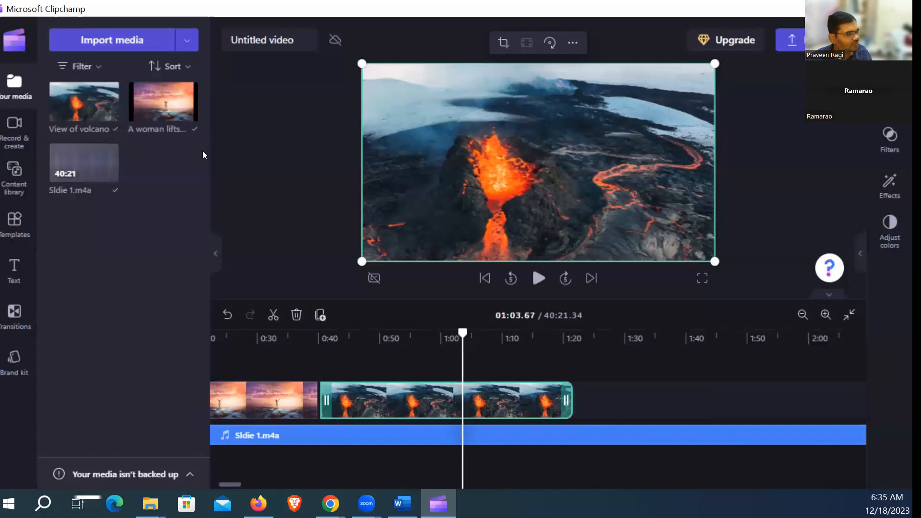
# Leave the free images collection and browse the stock video collections in the content library.
pyautogui.click(18, 171)
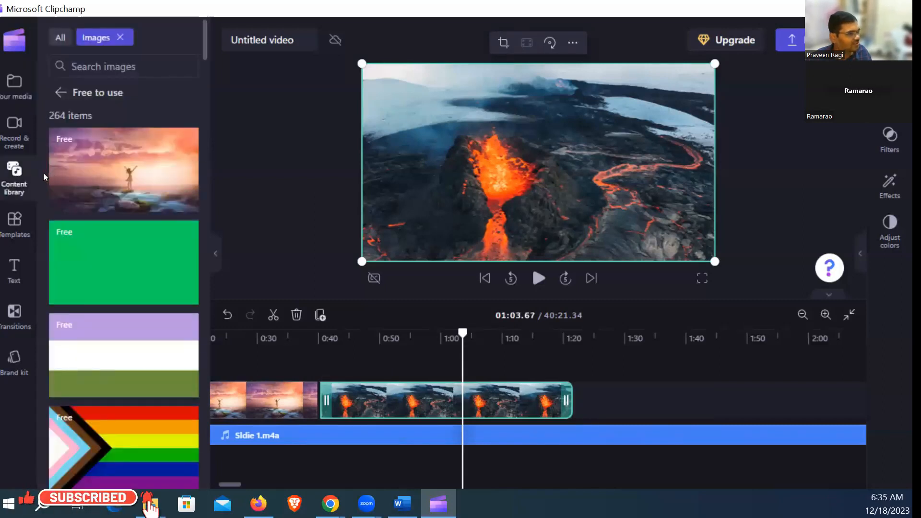
pyautogui.moveTo(156, 152)
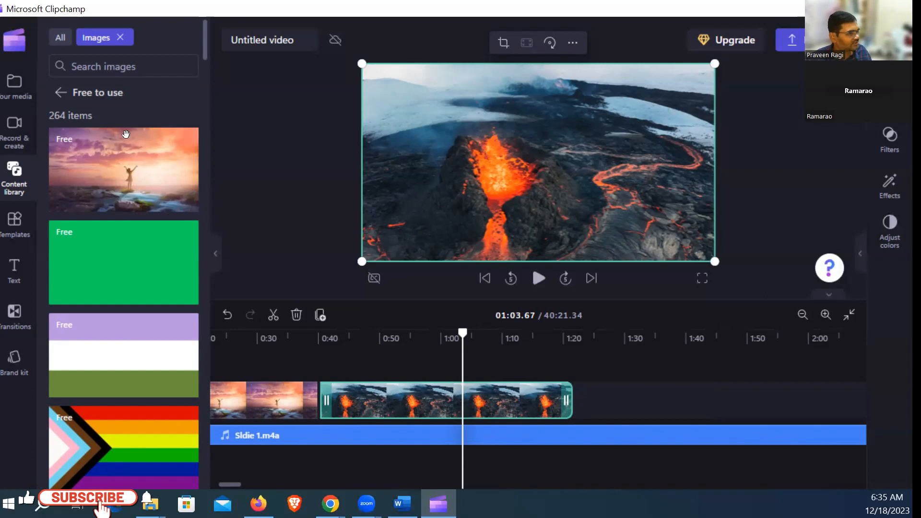
pyautogui.click(61, 93)
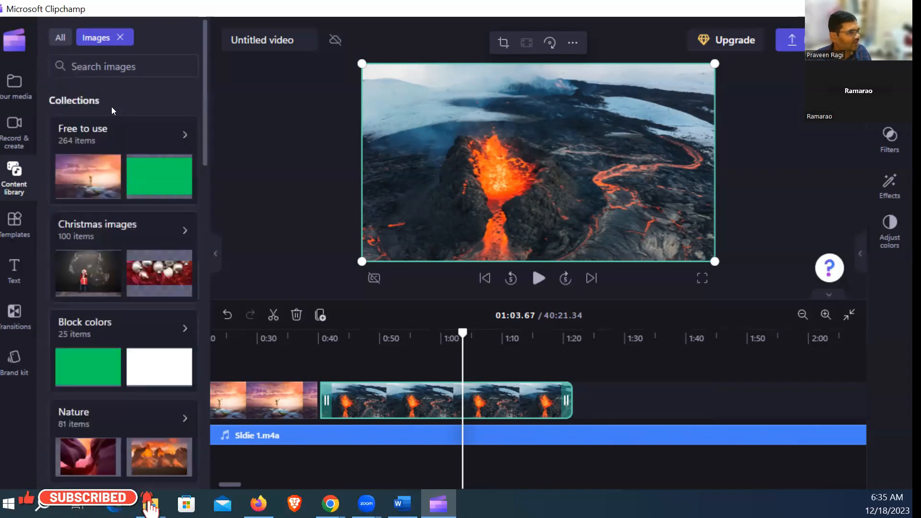
pyautogui.moveTo(204, 134)
pyautogui.mouseDown()
pyautogui.moveTo(212, 284)
pyautogui.moveTo(229, 366)
pyautogui.moveTo(236, 146)
pyautogui.moveTo(221, 134)
pyautogui.mouseUp()
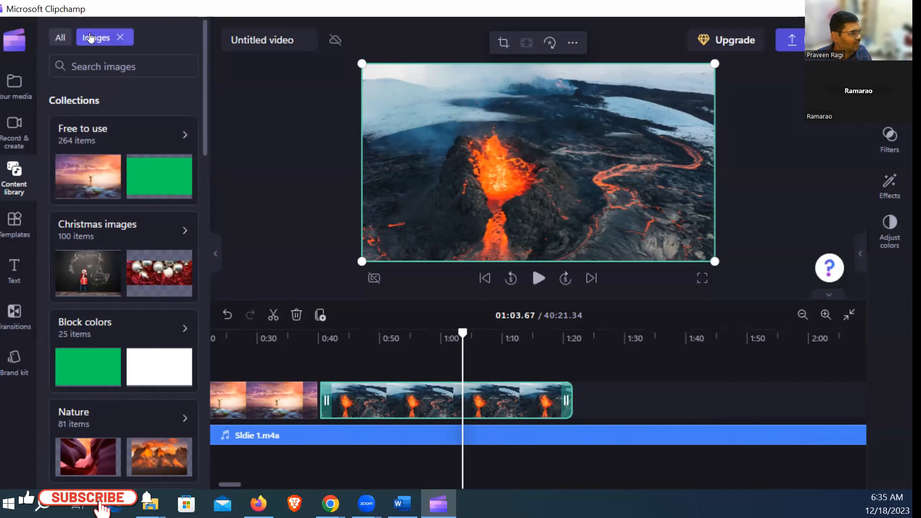
pyautogui.click(121, 38)
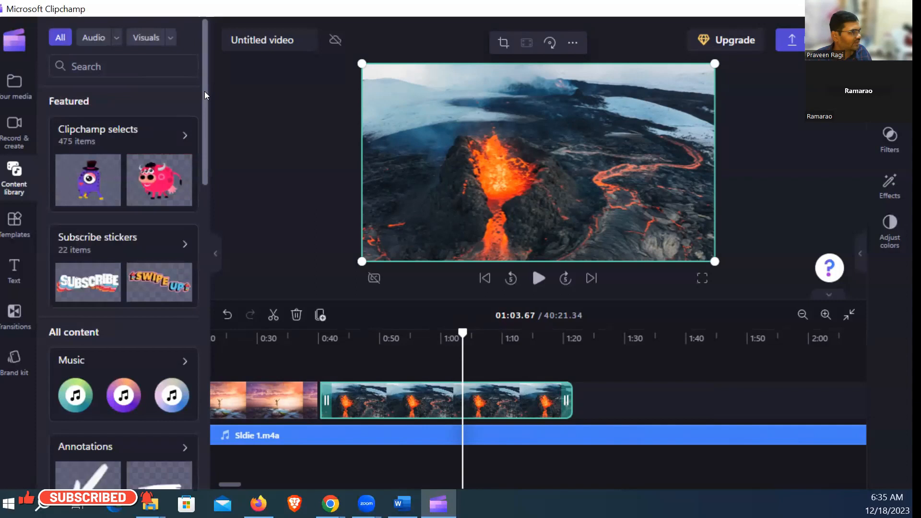
pyautogui.moveTo(206, 93); pyautogui.dragTo(202, 189)
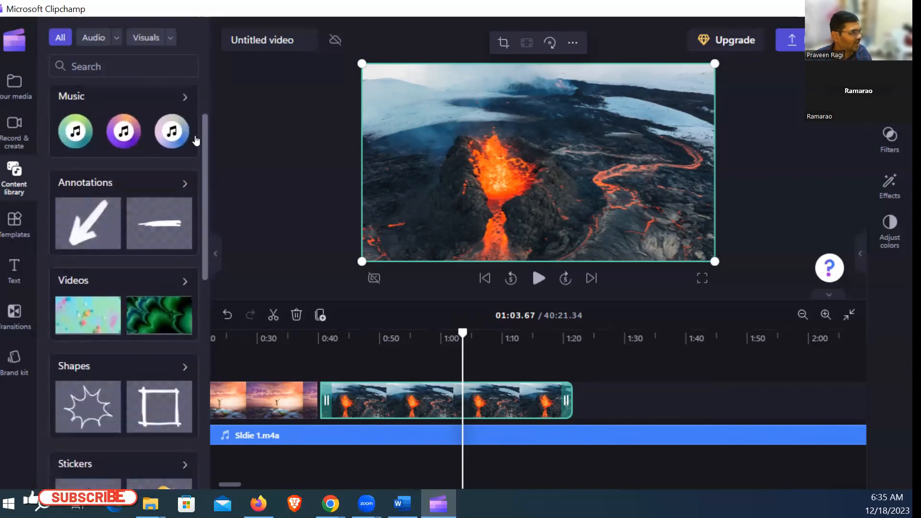
pyautogui.click(73, 281)
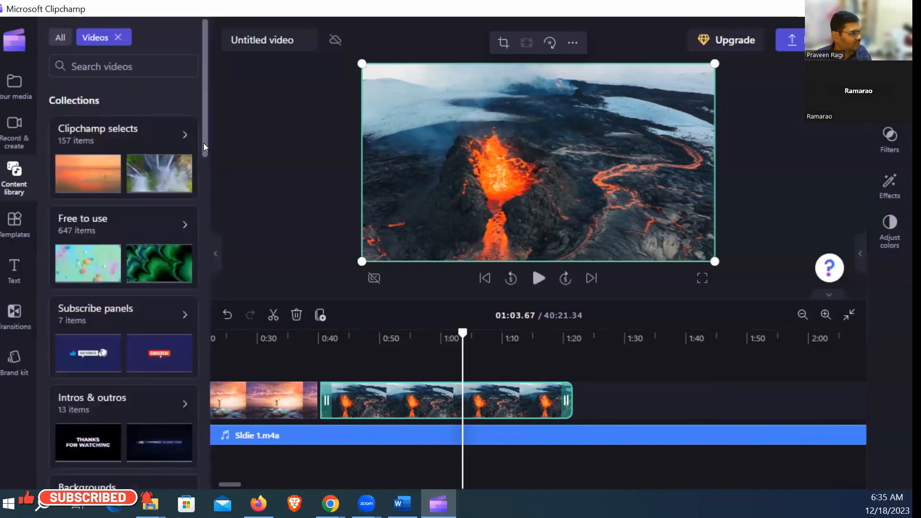
pyautogui.moveTo(204, 142); pyautogui.dragTo(192, 234)
pyautogui.scroll(-3, 191, 247)
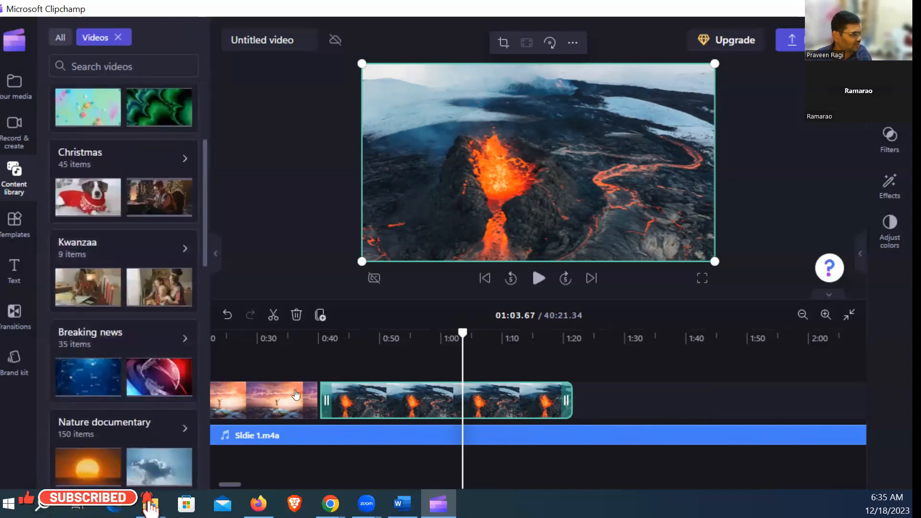
# Place the free 20-second clip from the Breaking news video collection on the timeline directly after the volcano clip.
pyautogui.click(612, 403)
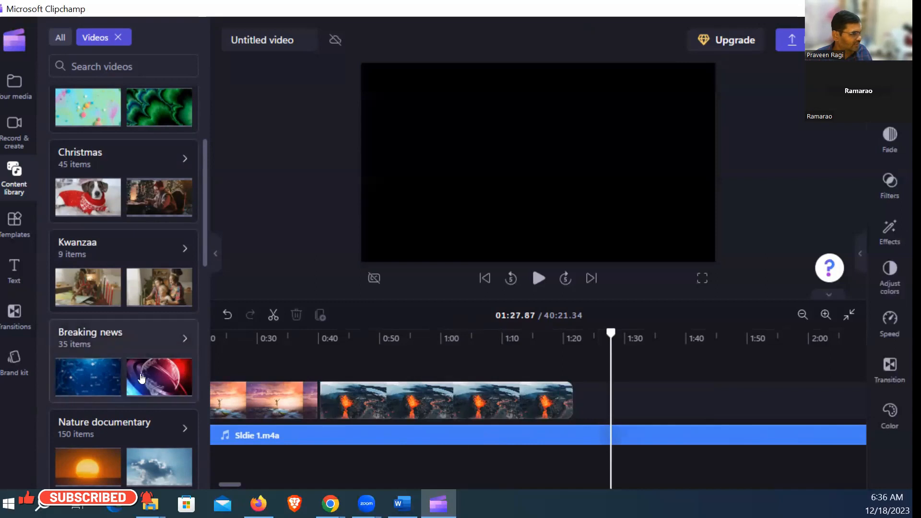
pyautogui.click(109, 332)
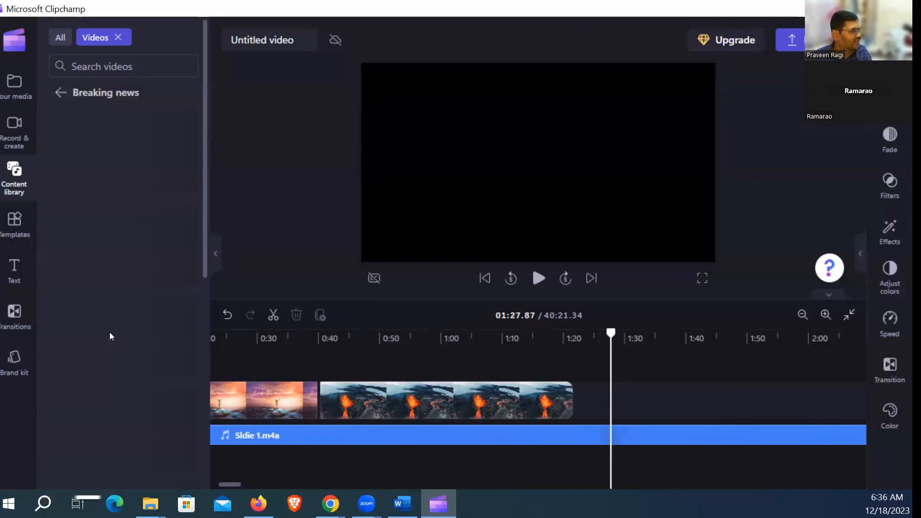
pyautogui.moveTo(110, 165)
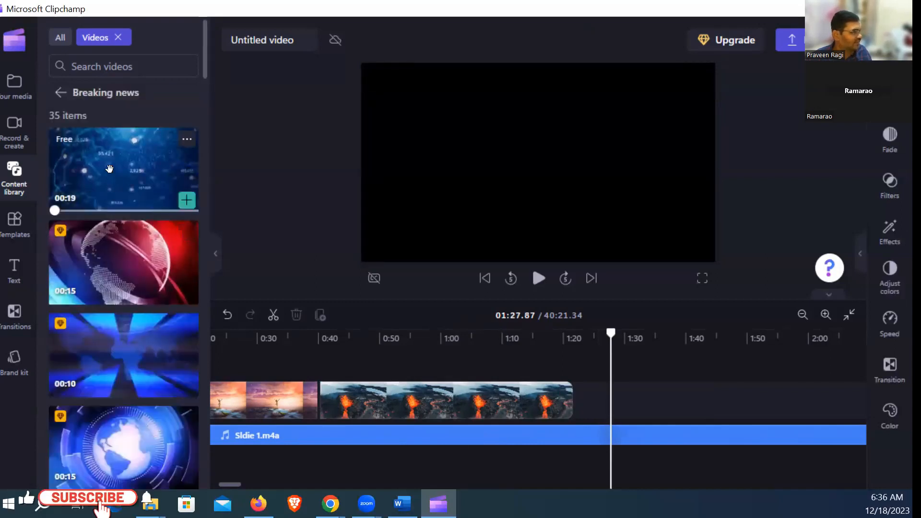
pyautogui.moveTo(111, 164); pyautogui.dragTo(591, 388)
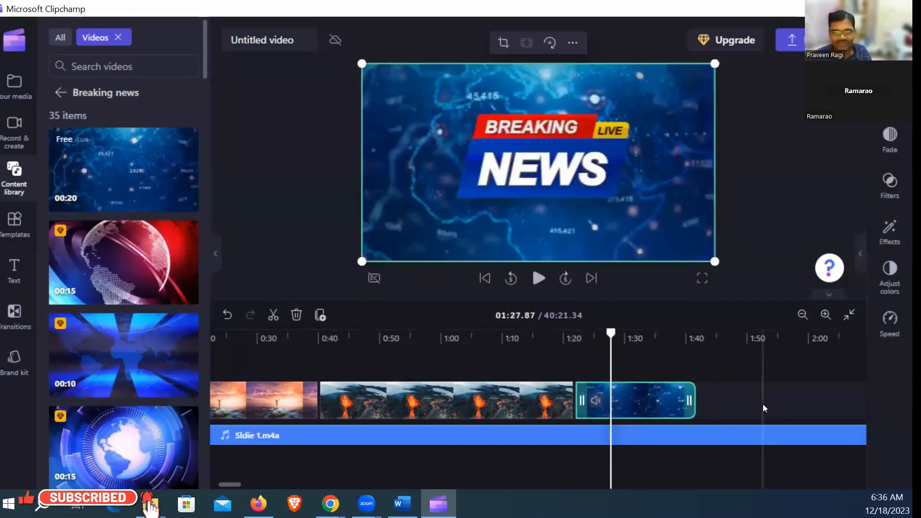
# Shorten the volcano clip to end at about 1:13 and move the Breaking news clip directly after it.
pyautogui.click(536, 405)
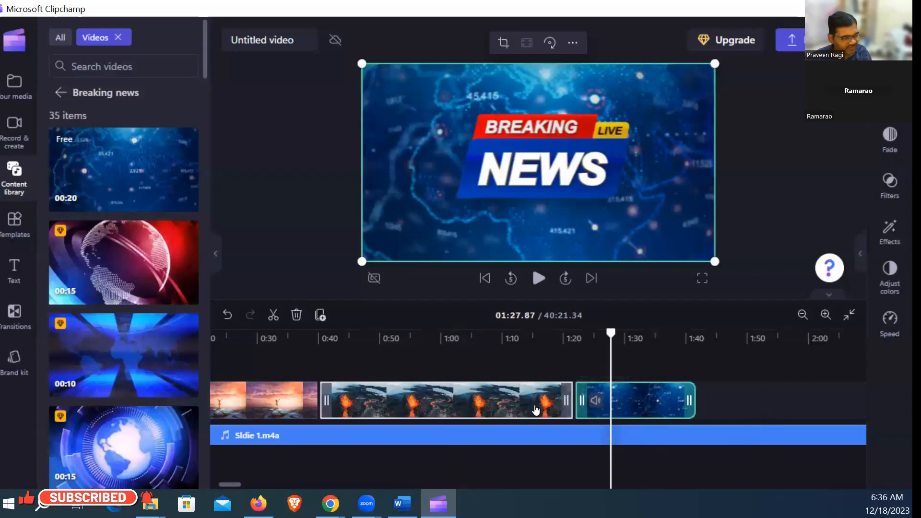
pyautogui.moveTo(562, 390)
pyautogui.mouseDown()
pyautogui.moveTo(664, 397)
pyautogui.moveTo(509, 397)
pyautogui.mouseUp()
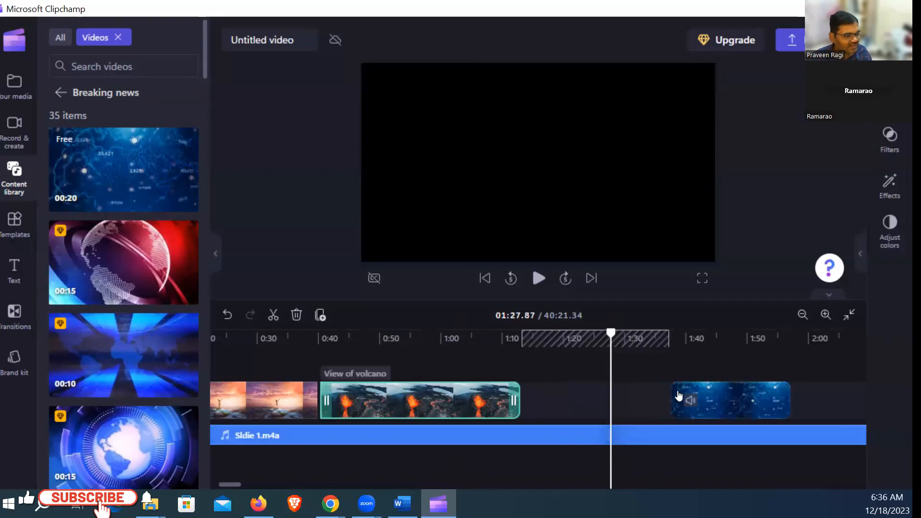
pyautogui.click(684, 398)
pyautogui.moveTo(727, 394); pyautogui.dragTo(579, 395)
pyautogui.click(579, 342)
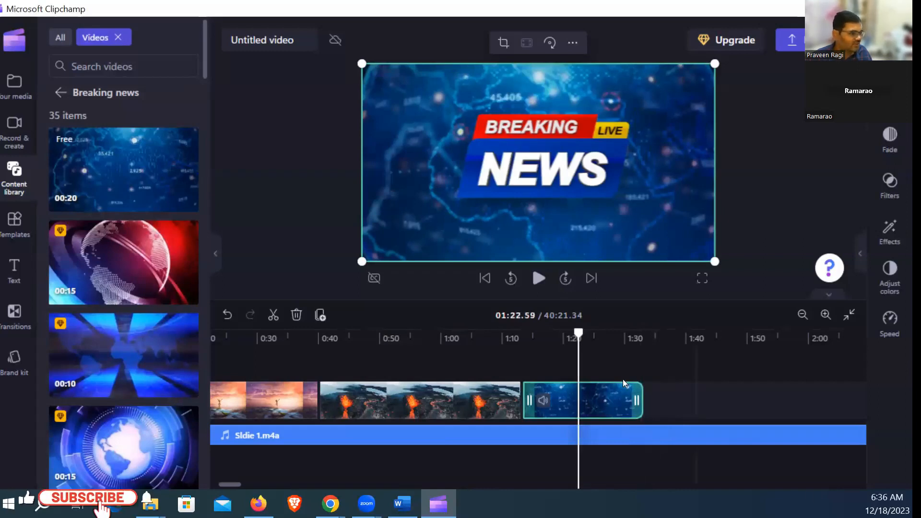
# Try to extend the end of the Breaking news clip beyond its 20-second length.
pyautogui.moveTo(639, 391); pyautogui.dragTo(741, 408)
pyautogui.moveTo(641, 405); pyautogui.dragTo(795, 406)
pyautogui.click(605, 382)
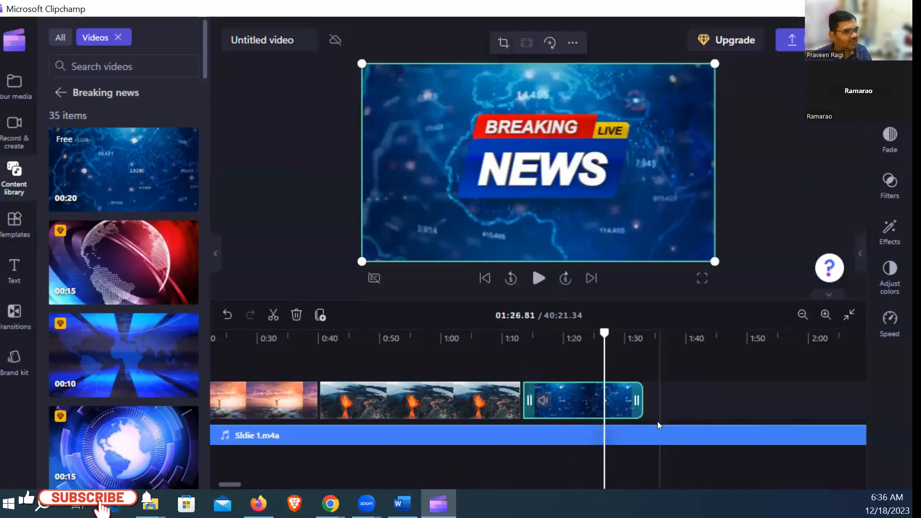
# Scrub back through the timeline to check the Breaking news, volcano and sunset clips against the narration audio.
pyautogui.click(652, 437)
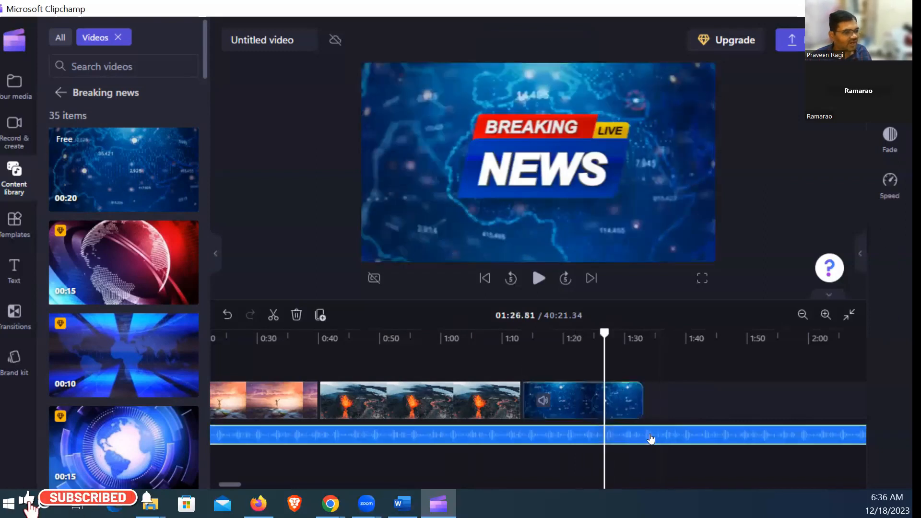
pyautogui.click(569, 405)
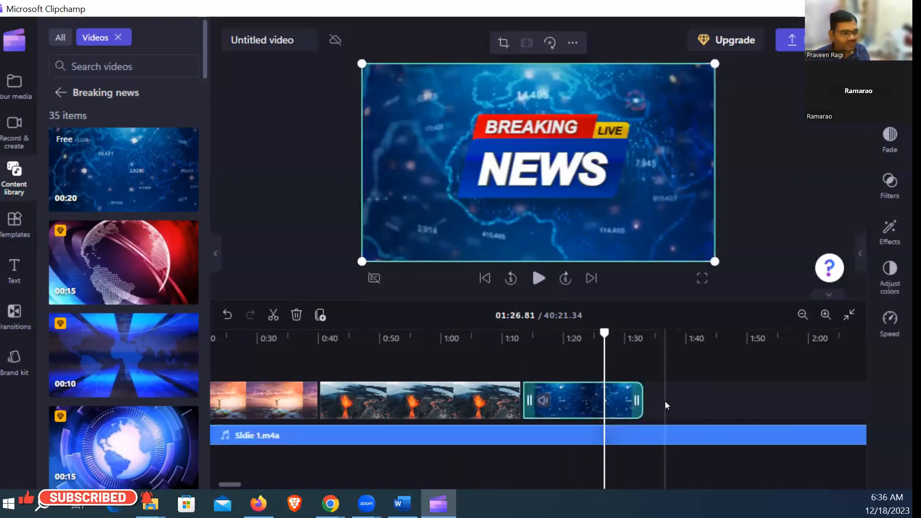
pyautogui.click(654, 438)
pyautogui.moveTo(605, 333); pyautogui.dragTo(455, 337)
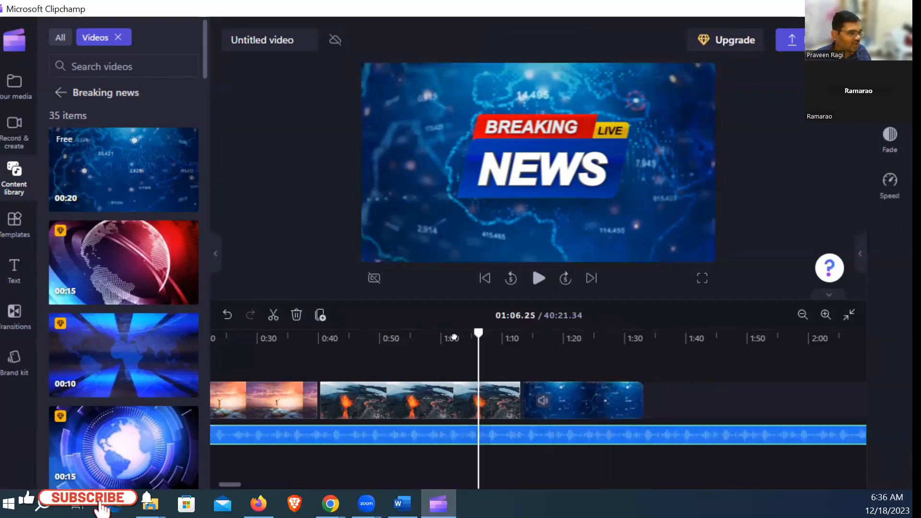
pyautogui.click(573, 337)
pyautogui.click(460, 399)
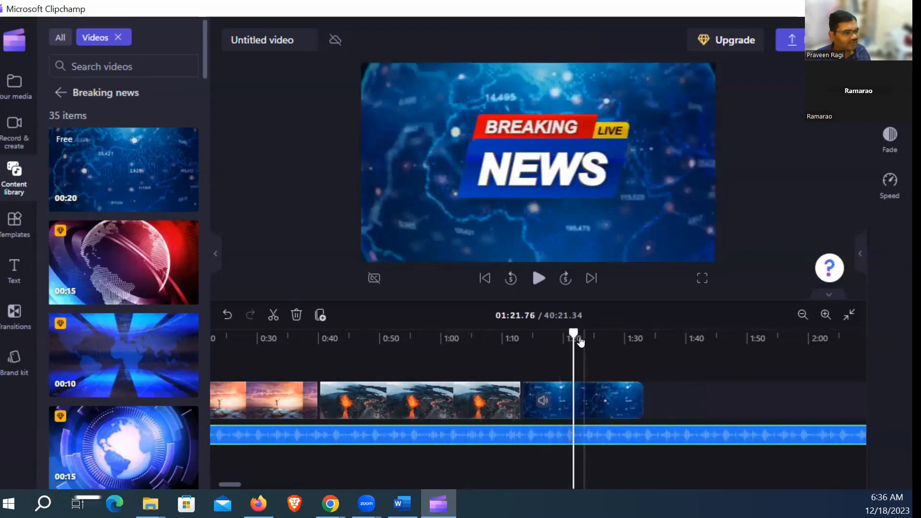
pyautogui.moveTo(581, 342); pyautogui.dragTo(202, 341)
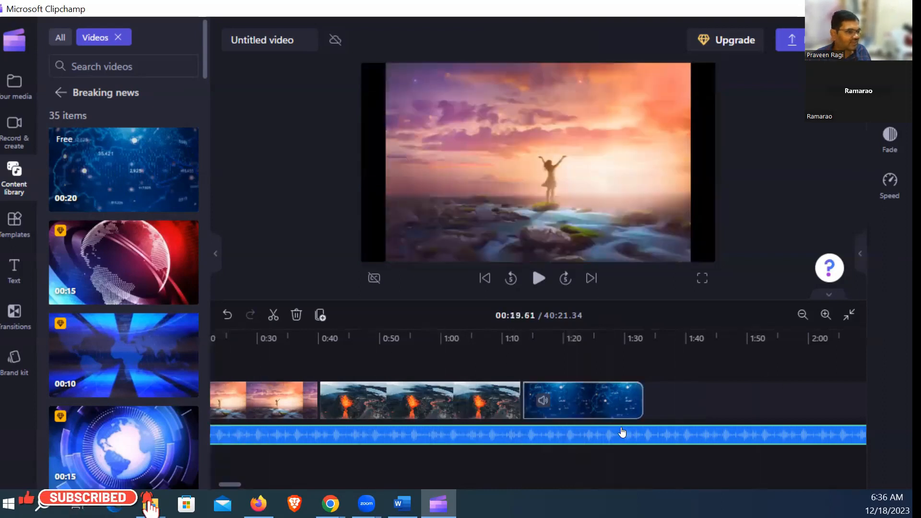
# Cut off the Sldie 1.m4a audio beyond the Breaking news clip and trim its end to 1:33.35.
pyautogui.click(612, 336)
pyautogui.moveTo(612, 332); pyautogui.dragTo(647, 335)
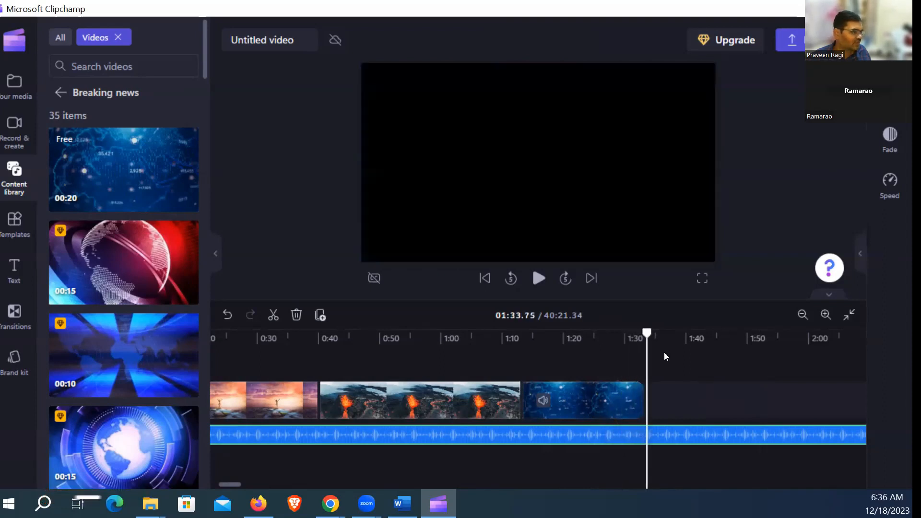
pyautogui.rightClick(667, 437)
pyautogui.click(698, 387)
pyautogui.click(693, 458)
pyautogui.press('Delete')
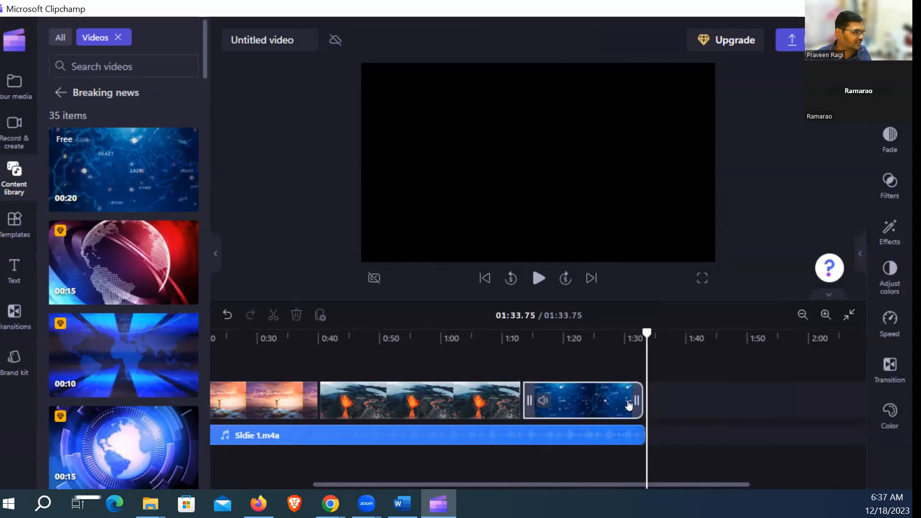
pyautogui.click(644, 442)
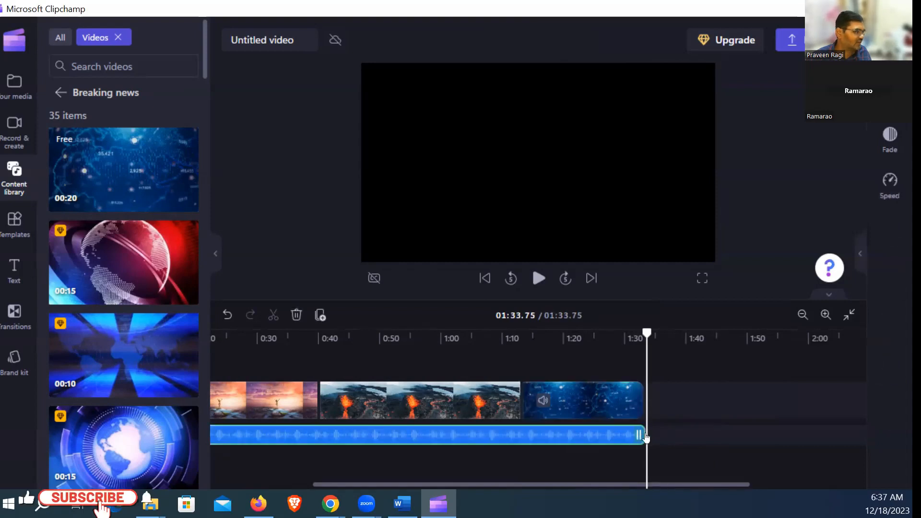
pyautogui.moveTo(641, 437); pyautogui.dragTo(638, 436)
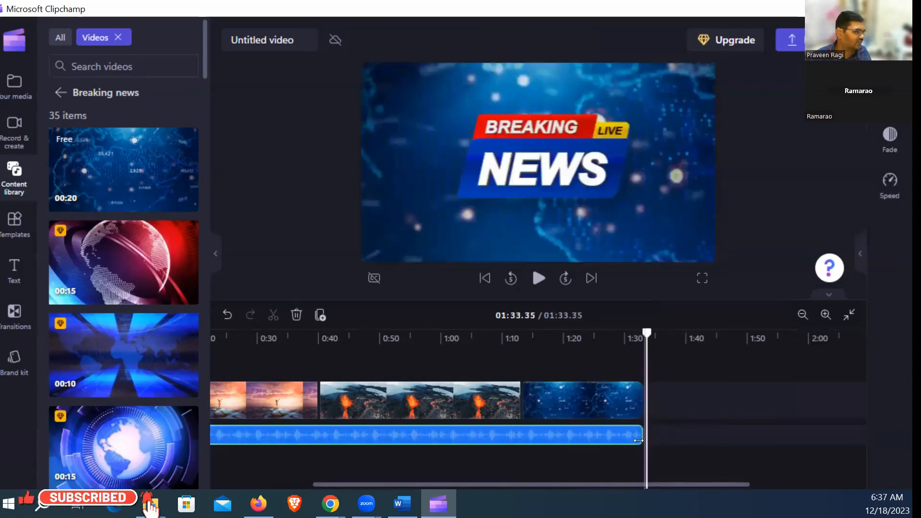
# Preview the clips at several points along the timeline and return the playhead to the start.
pyautogui.click(614, 366)
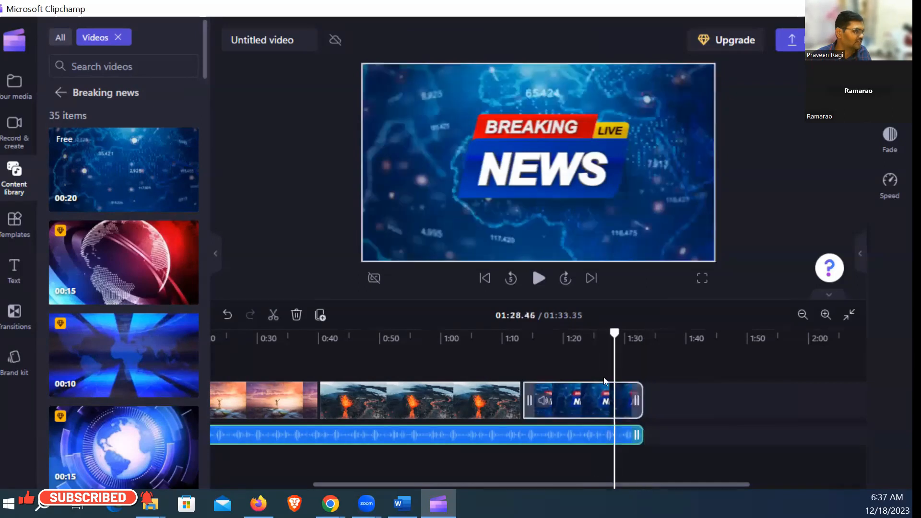
pyautogui.click(480, 338)
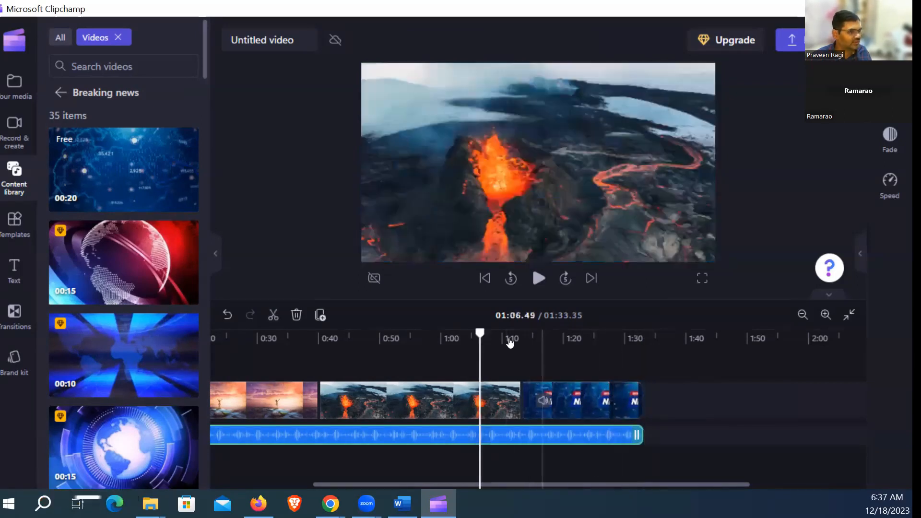
pyautogui.click(426, 337)
pyautogui.moveTo(417, 329); pyautogui.dragTo(181, 331)
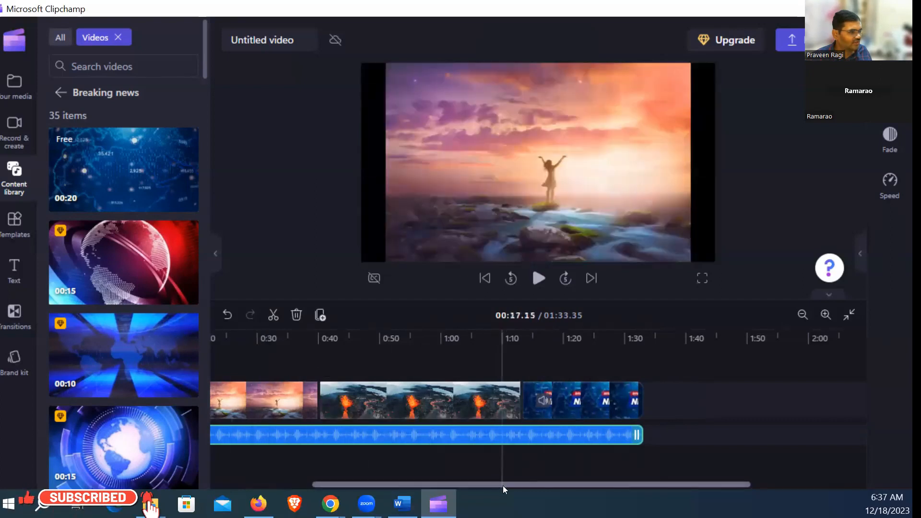
pyautogui.moveTo(503, 485); pyautogui.dragTo(347, 464)
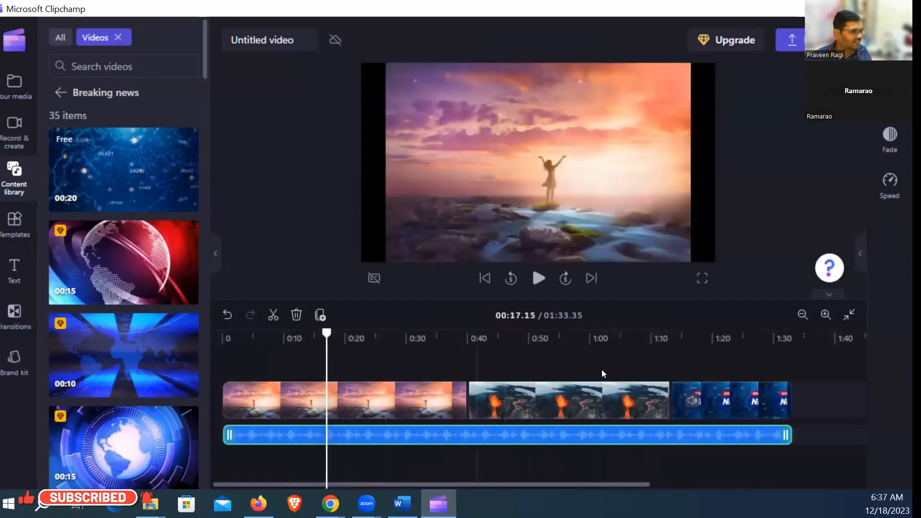
pyautogui.click(456, 337)
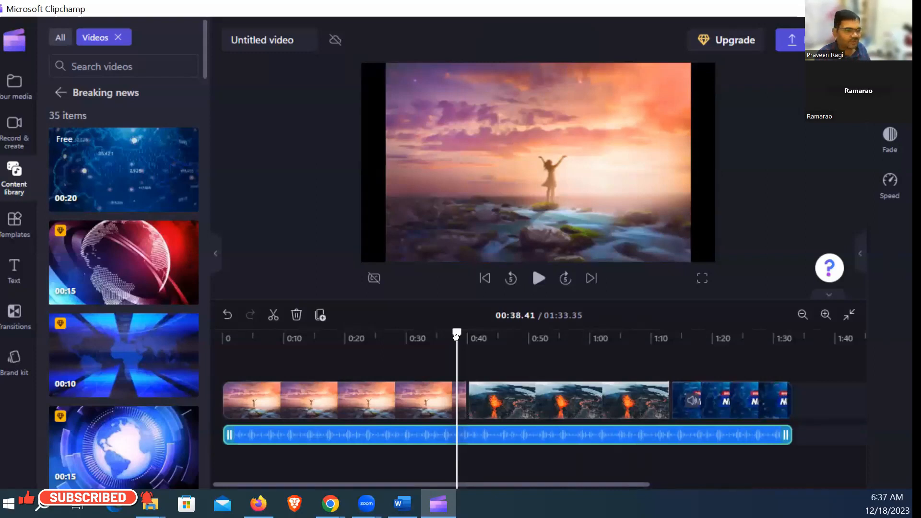
pyautogui.press('Home')
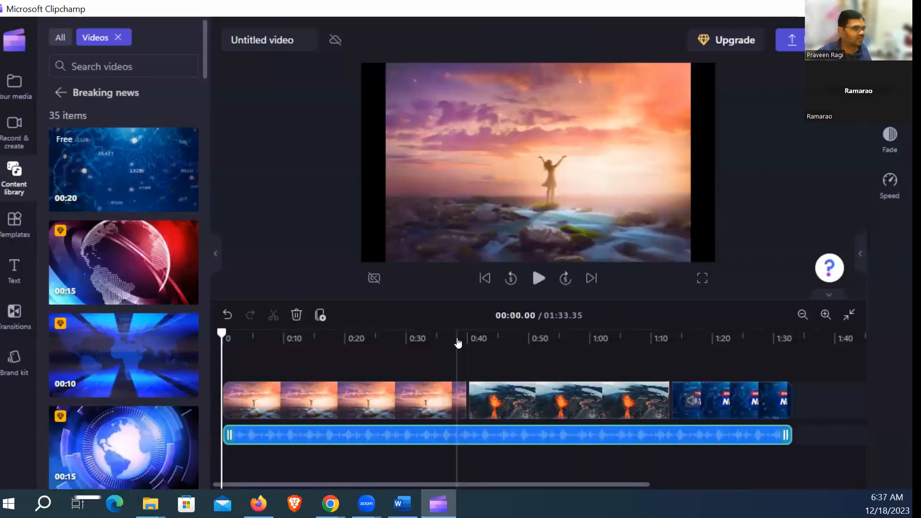
# Switch to PowerPoint, create a presentation from the Hexagon presentation dark template and open its Agenda slide.
pyautogui.click(375, 339)
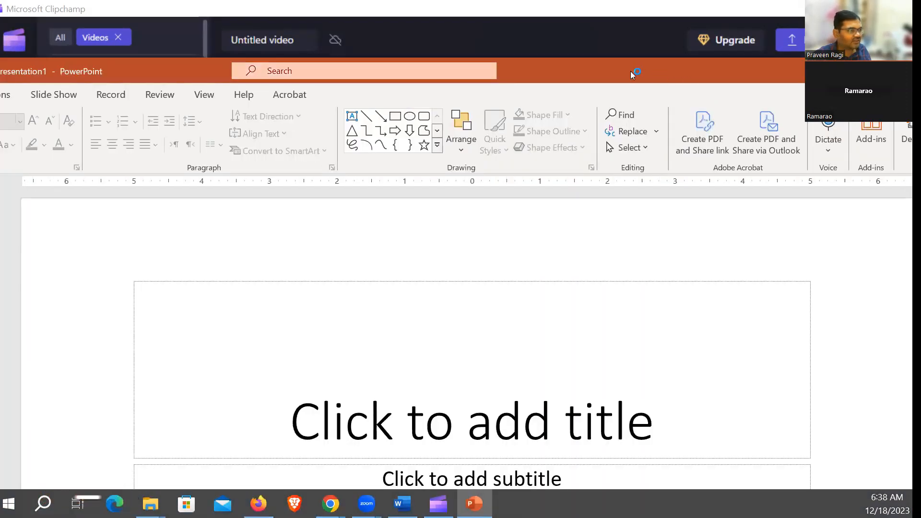
pyautogui.doubleClick(580, 66)
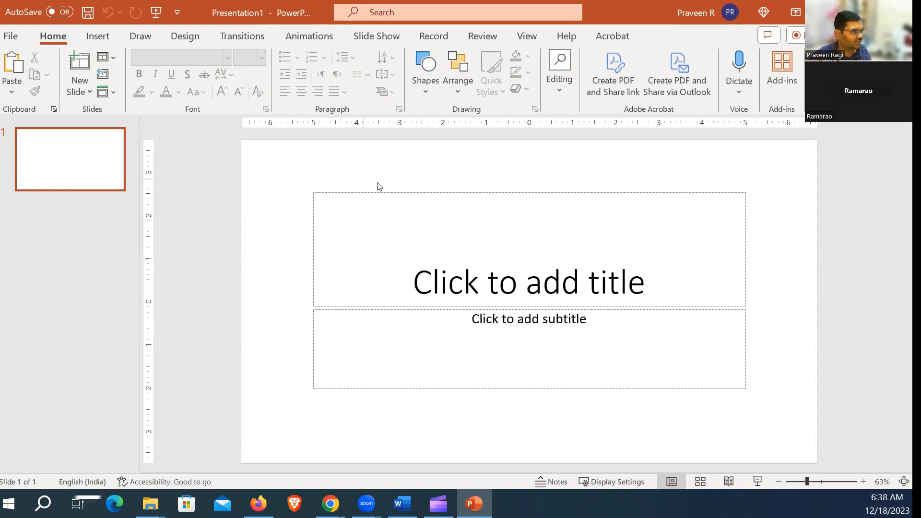
pyautogui.click(11, 37)
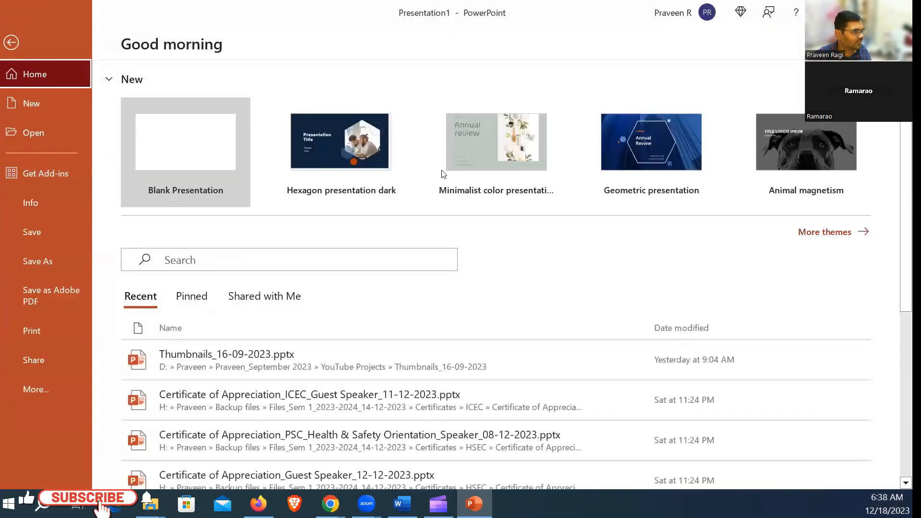
pyautogui.click(348, 140)
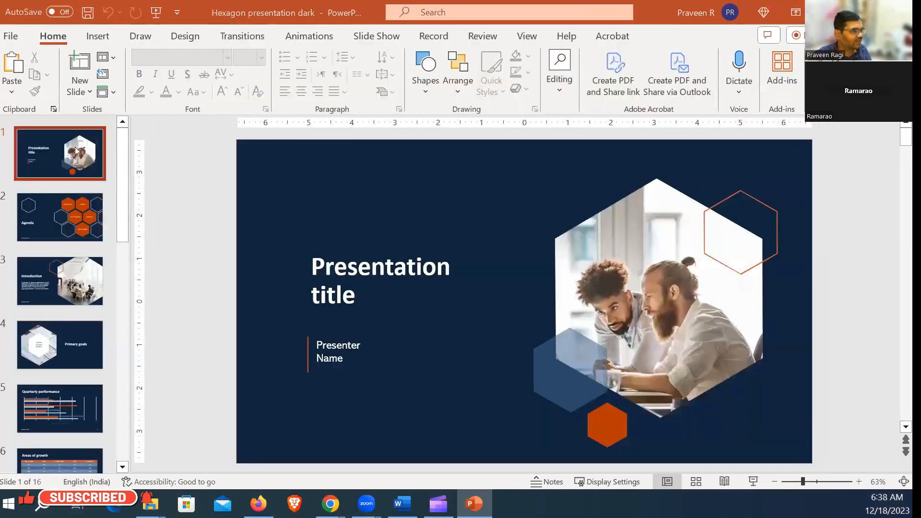
pyautogui.click(100, 200)
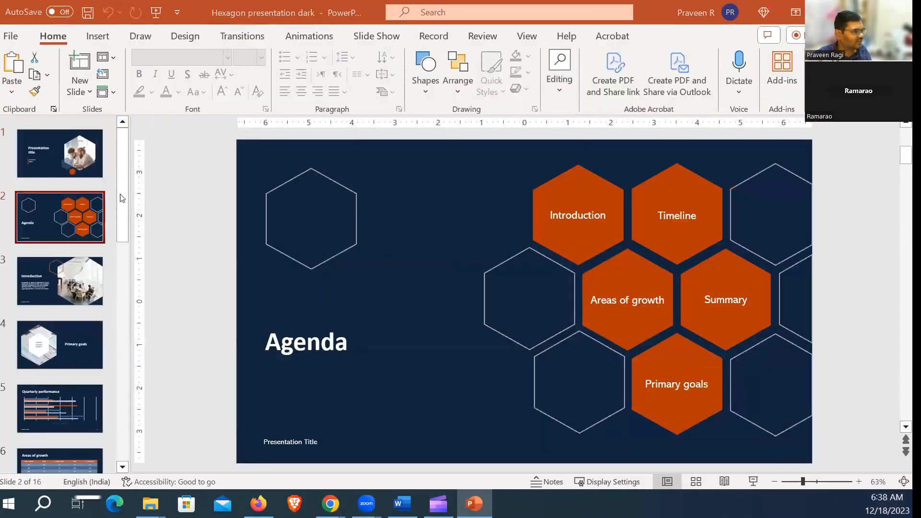
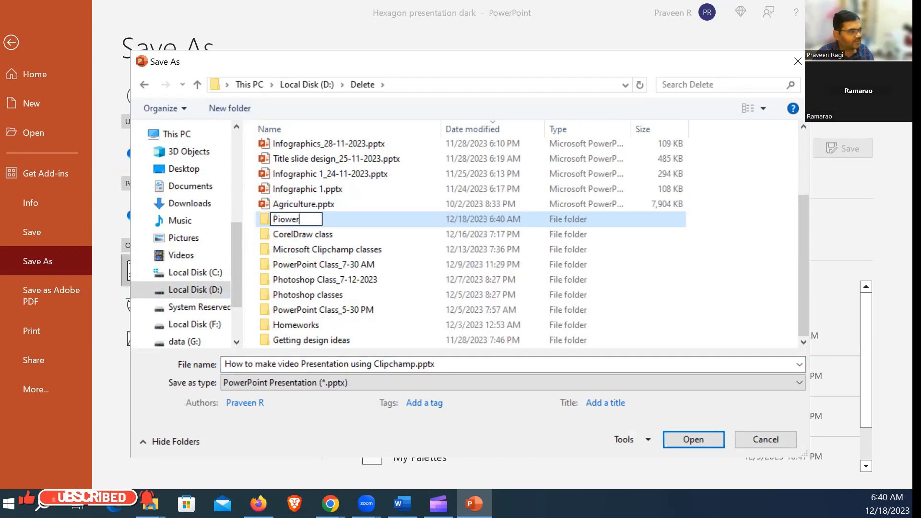
pyautogui.press('BackSpace')
pyautogui.press('BackSpace')
pyautogui.press('BackSpace')
pyautogui.press('BackSpace')
pyautogui.press('BackSpace')
pyautogui.press('BackSpace')
pyautogui.write('we')
pyautogui.press('BackSpace')
pyautogui.press('BackSpace')
pyautogui.press('BackSpace')
pyautogui.write('PowerPoint Class')
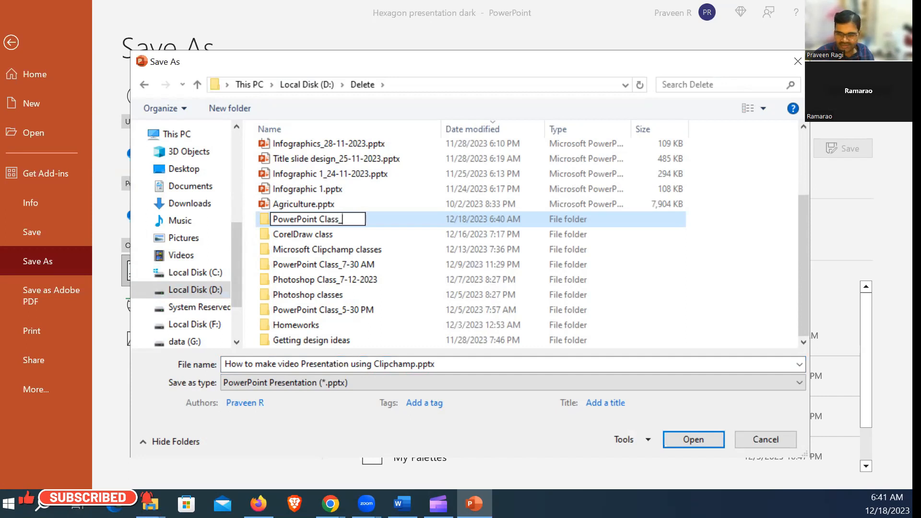
pyautogui.write('_')
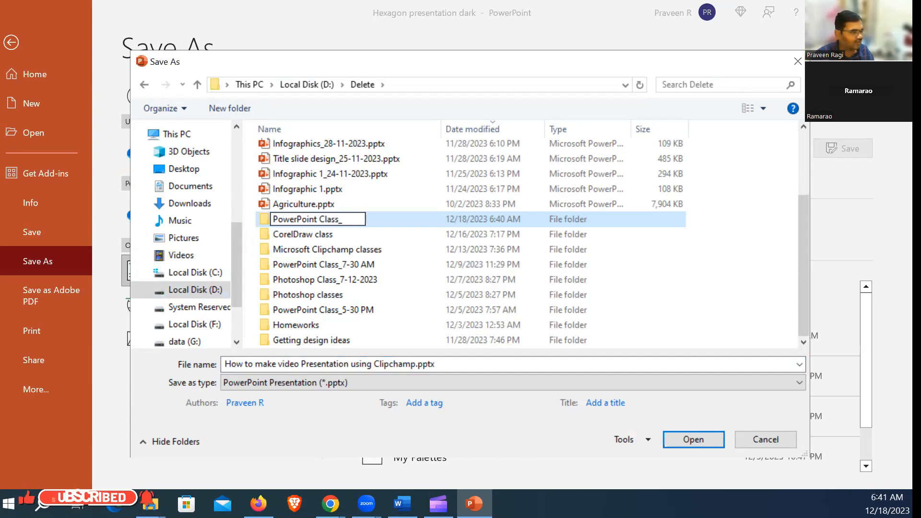
# Name the new folder in D:\Delete "Clipchamp Class_18-12-2023" and open it as the save location.
pyautogui.hotkey('ctrl', 'a')
pyautogui.write('Clipchamp Class')
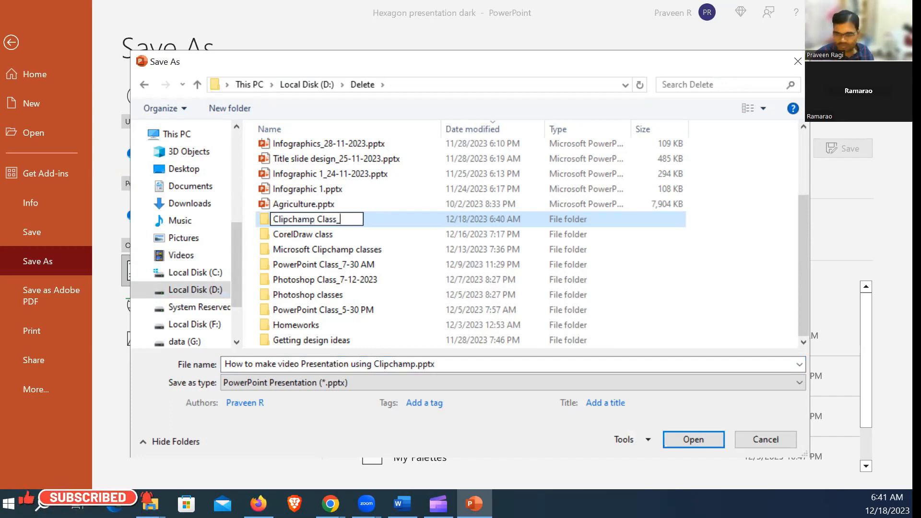
pyautogui.write('_18')
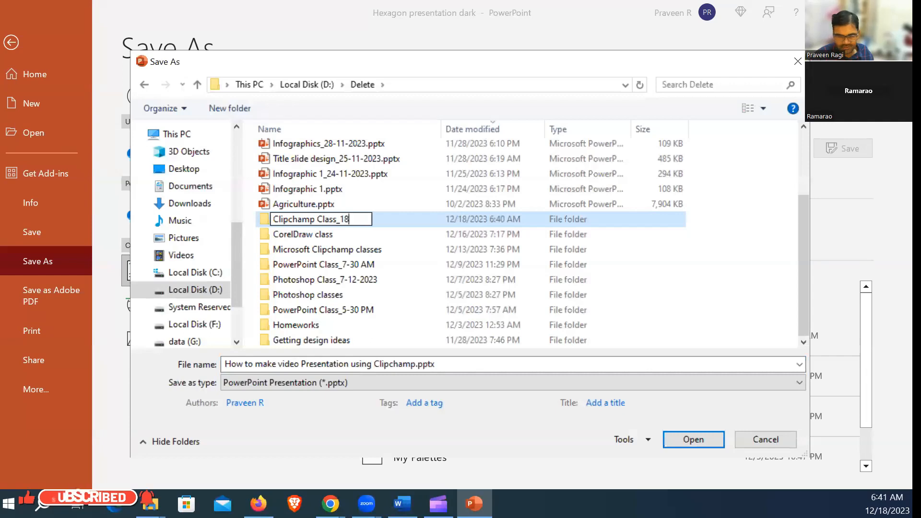
pyautogui.write('-12-2023')
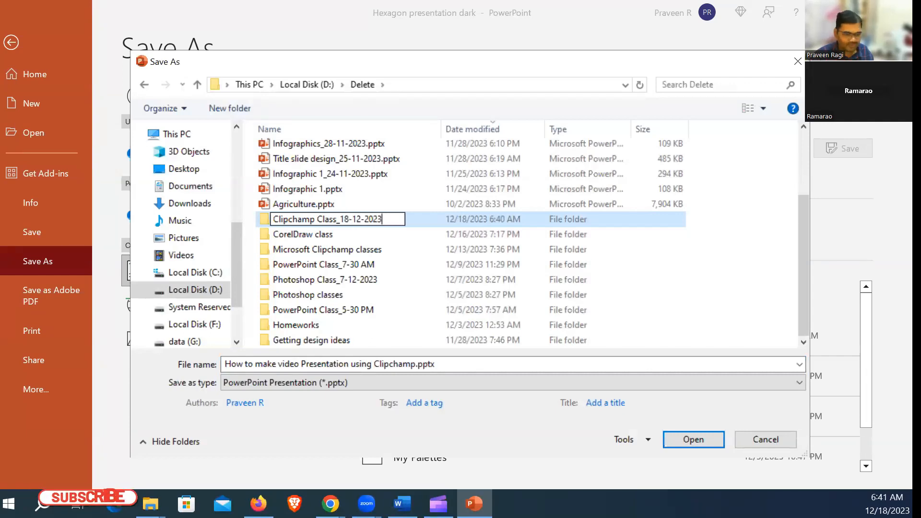
pyautogui.press('Return')
pyautogui.press('Return')
# Save the presentation as "Title and credits slide" in PowerPoint Presentation (*.pptx) format.
pyautogui.write('Title and cred')
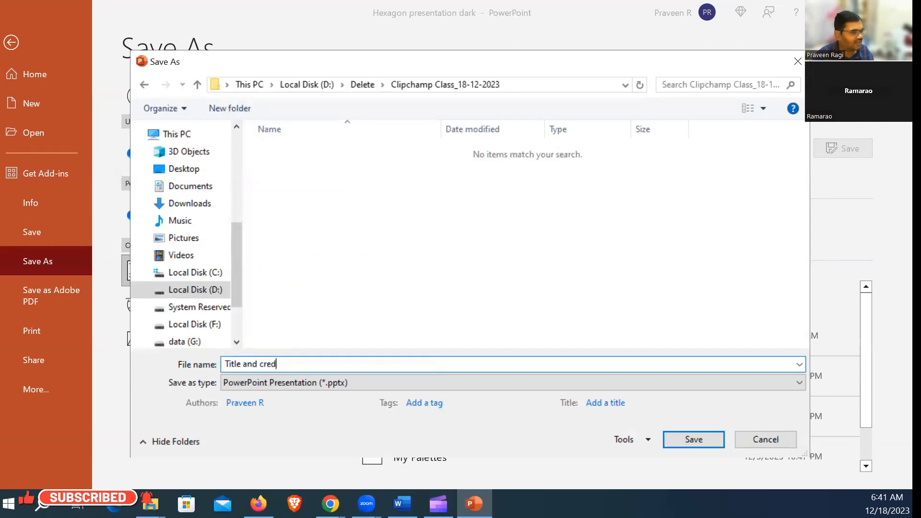
pyautogui.write('its slide')
pyautogui.press('Return')
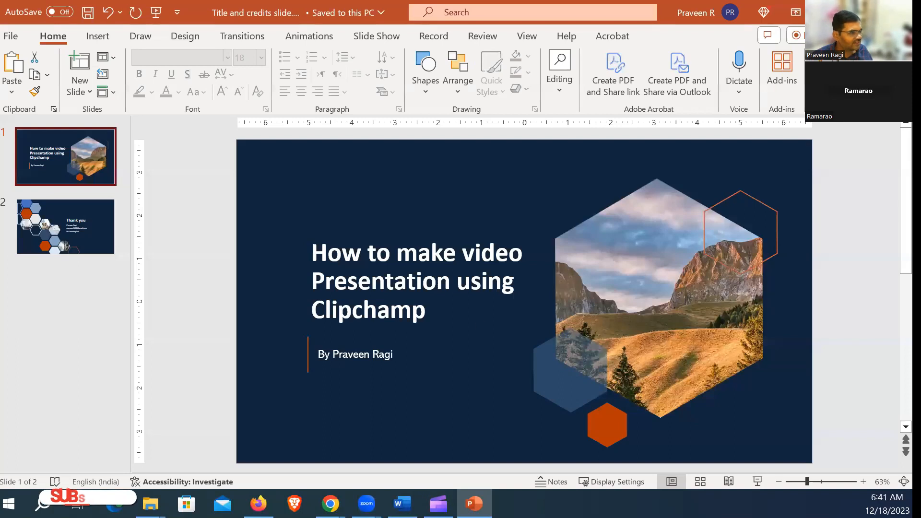
# Export all slides of the presentation as JPEG (*.jpg) images into the Clipchamp Class_18-12-2023 folder.
pyautogui.click(92, 229)
pyautogui.click(91, 133)
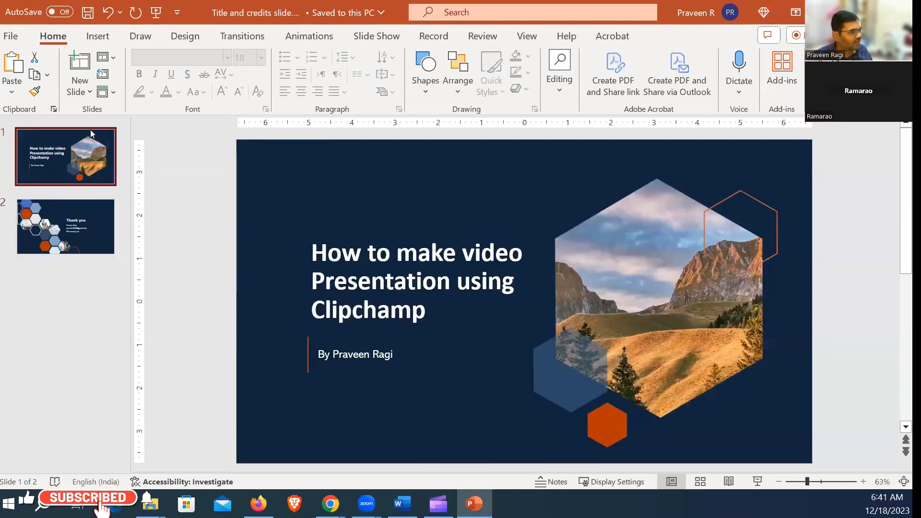
pyautogui.click(4, 36)
pyautogui.click(43, 261)
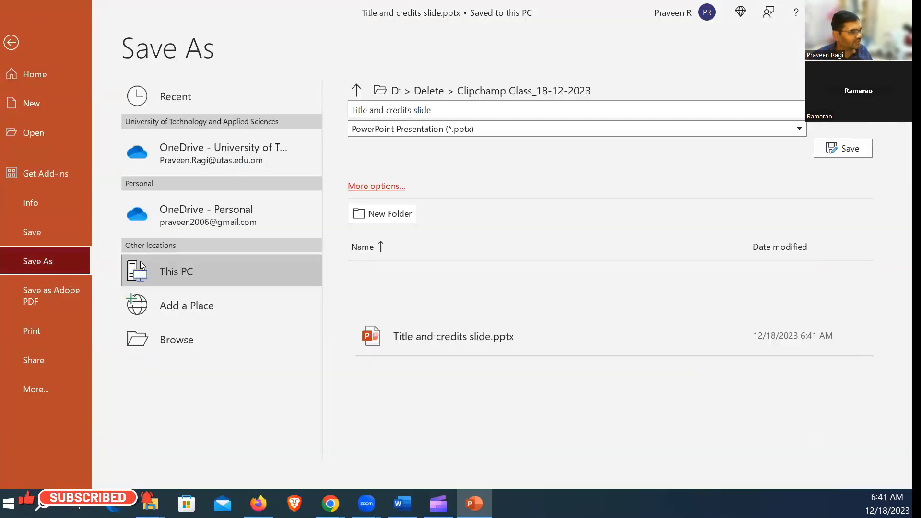
pyautogui.doubleClick(226, 268)
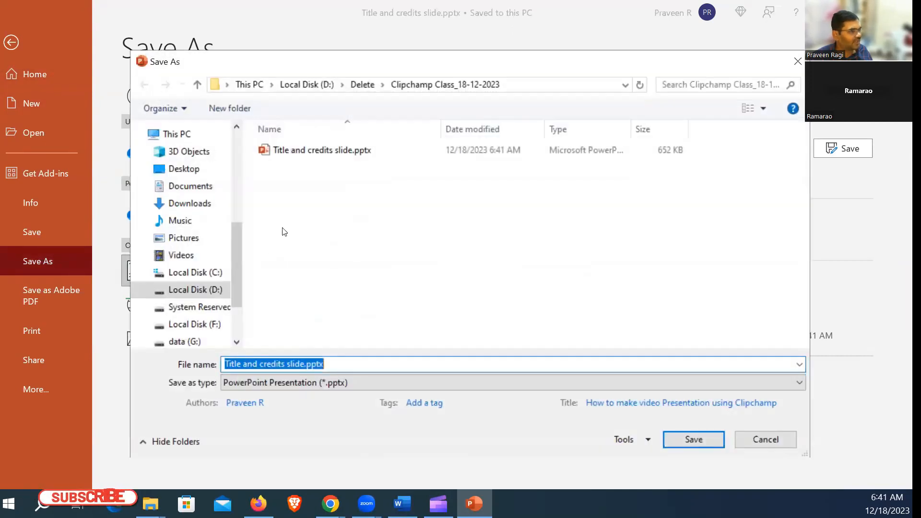
pyautogui.click(319, 384)
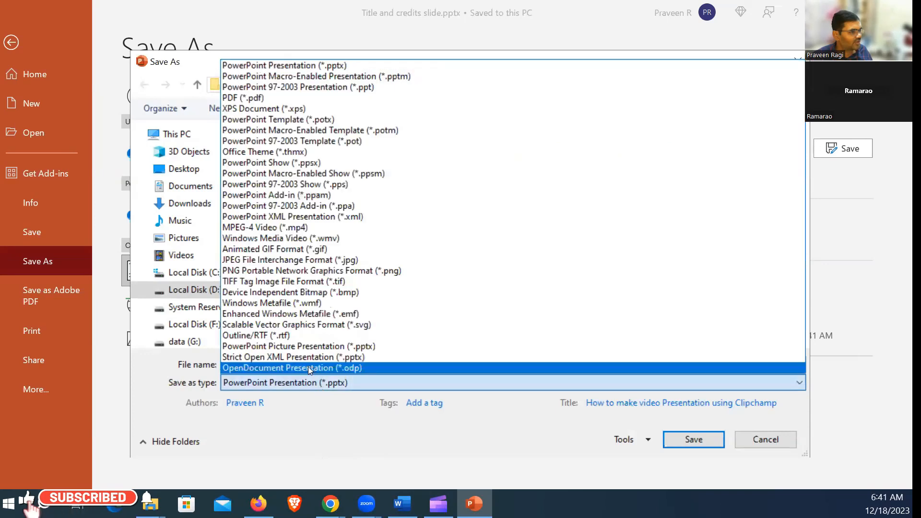
pyautogui.click(268, 260)
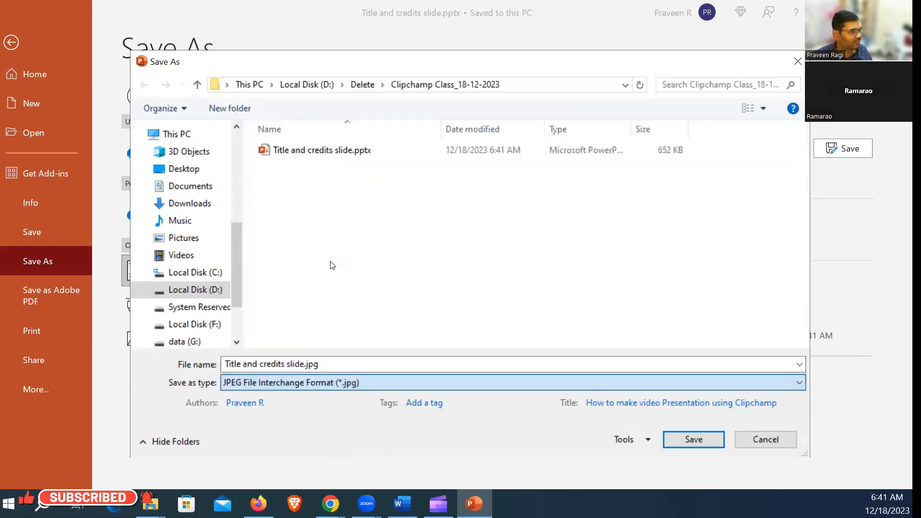
pyautogui.click(675, 437)
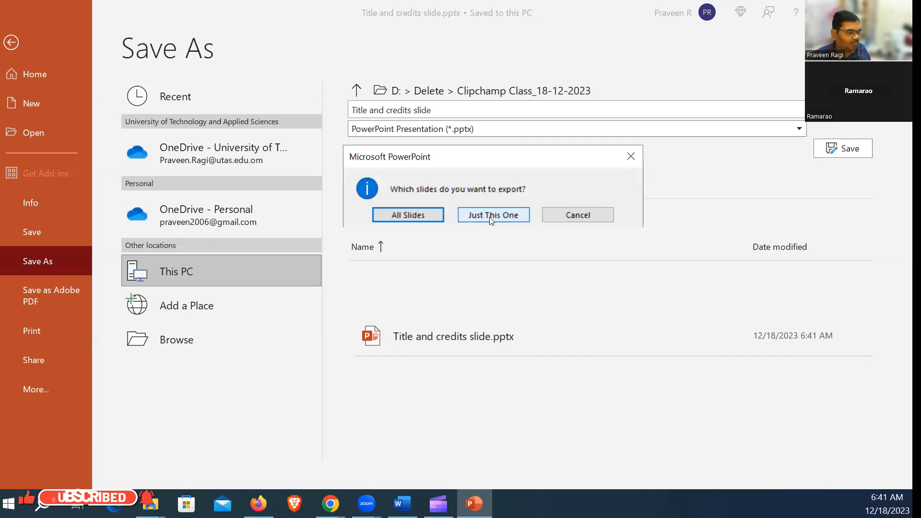
pyautogui.click(418, 214)
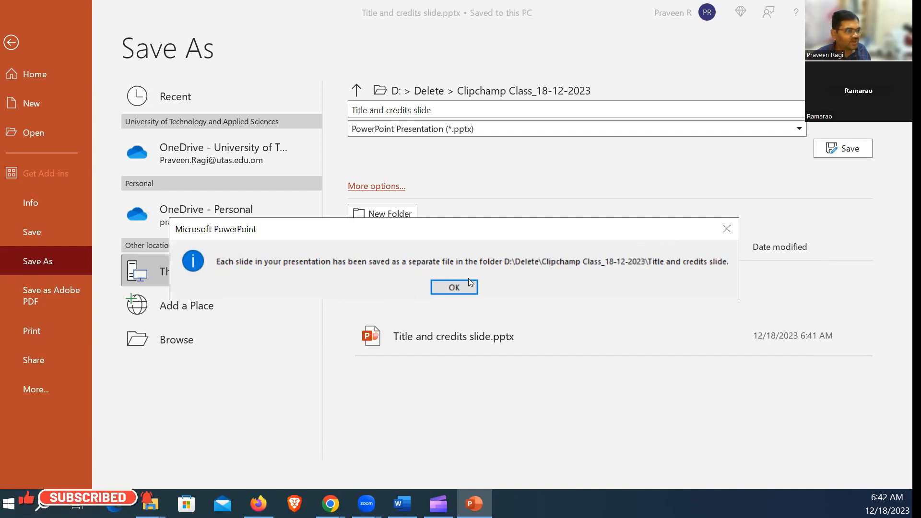
pyautogui.click(456, 287)
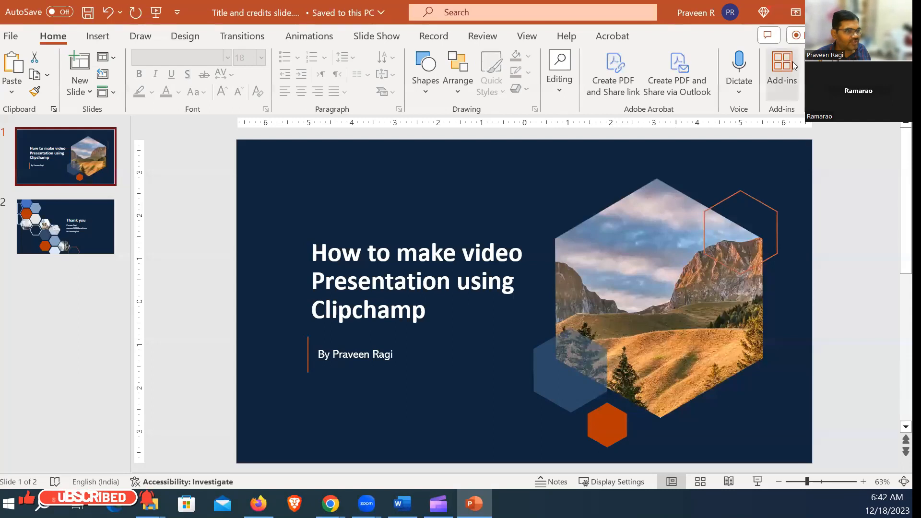
# Switch to File Explorer and open the Clipchamp Class_18-12-2023 folder inside Delete on Local Disk (D:).
pyautogui.hotkey('alt', 'Tab')
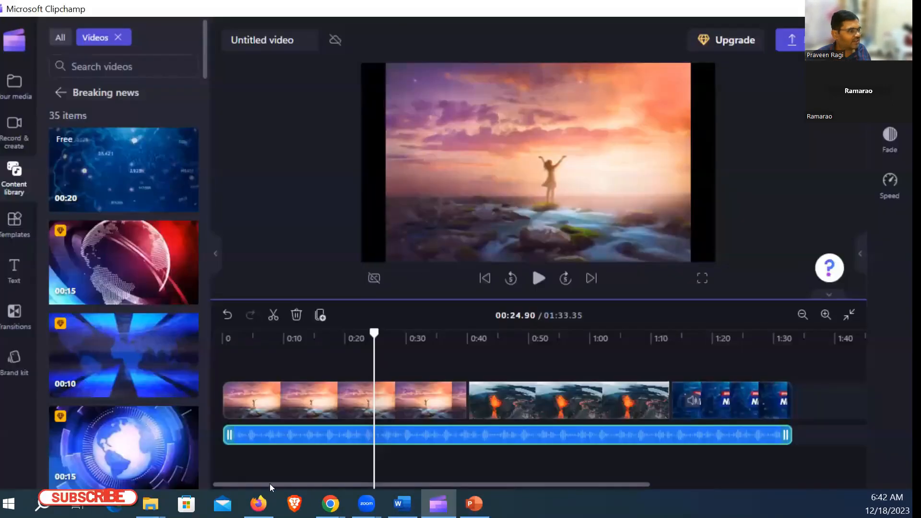
pyautogui.click(151, 504)
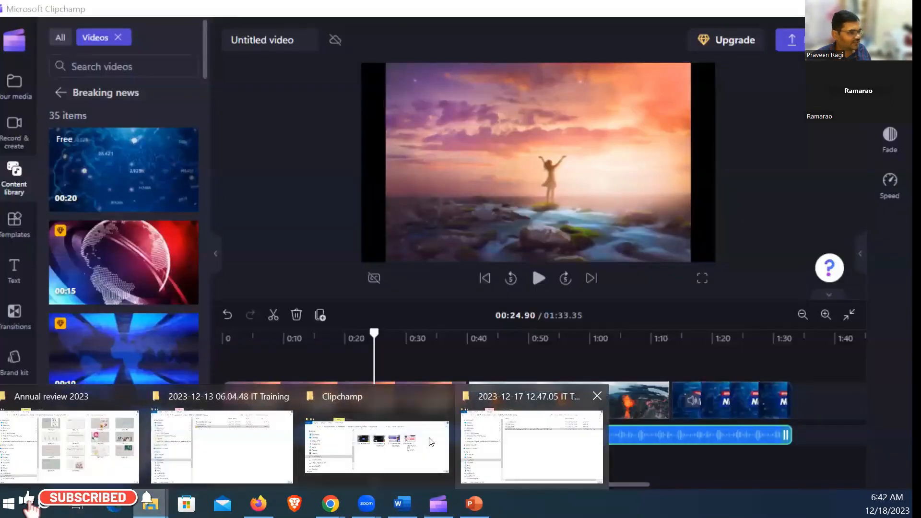
pyautogui.click(528, 441)
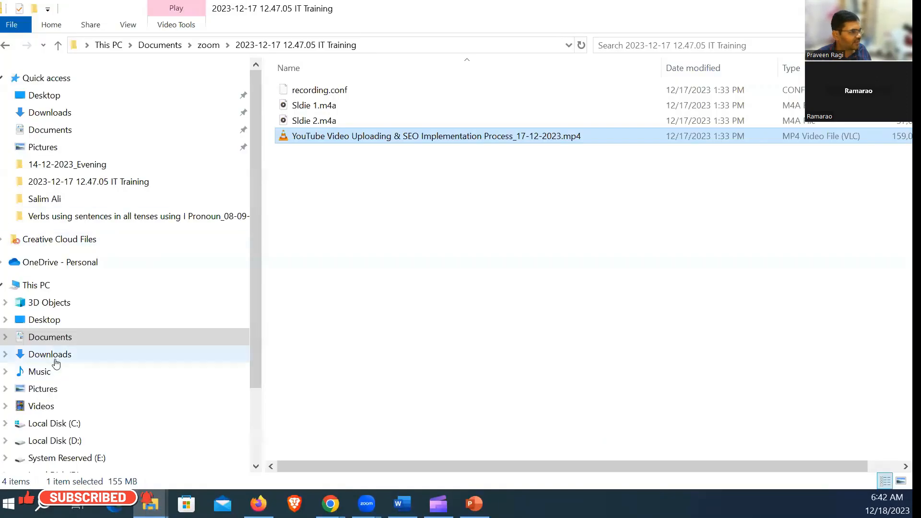
pyautogui.click(55, 441)
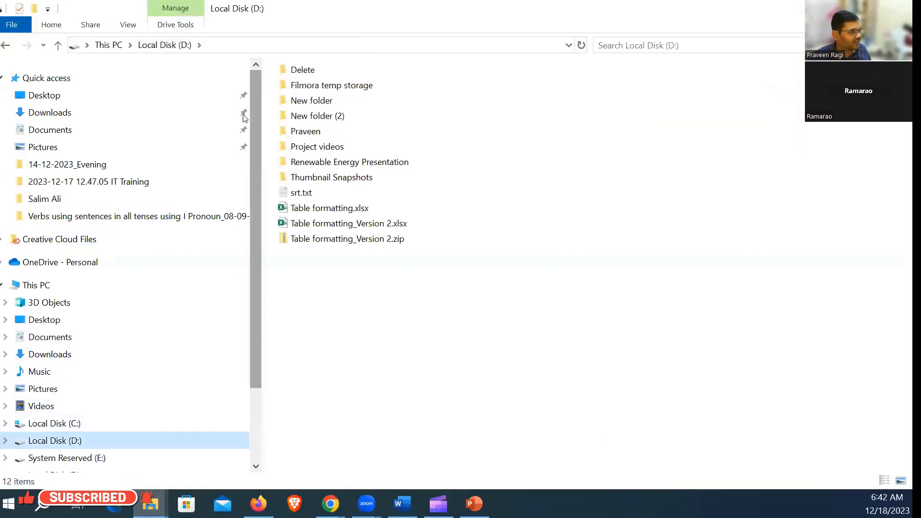
pyautogui.click(303, 71)
pyautogui.doubleClick(303, 71)
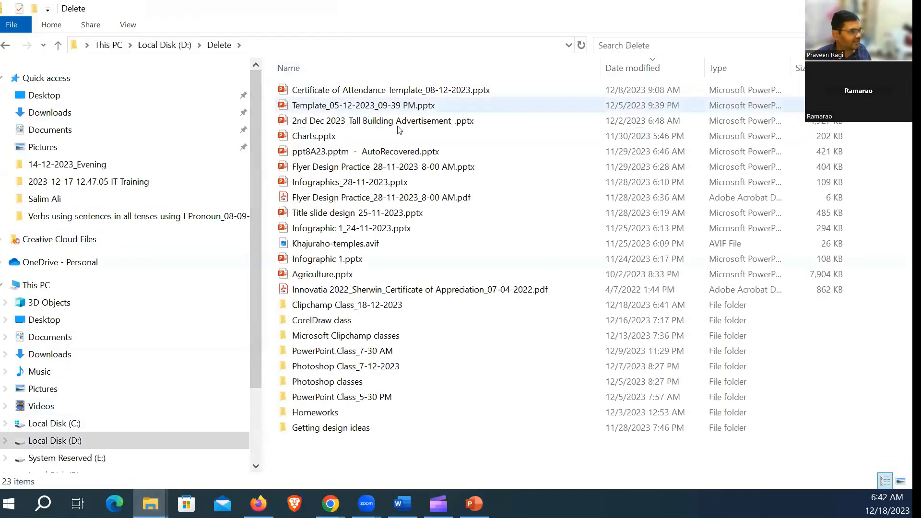
pyautogui.doubleClick(345, 309)
# Open the Title and credits slide folder and check the exported Slide1.JPG and Slide2.JPG images.
pyautogui.click(343, 107)
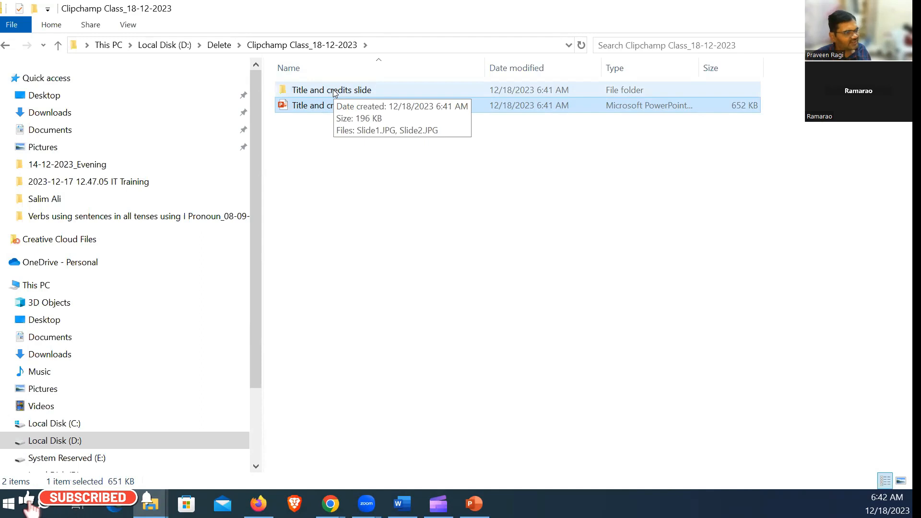
pyautogui.click(335, 91)
pyautogui.doubleClick(334, 91)
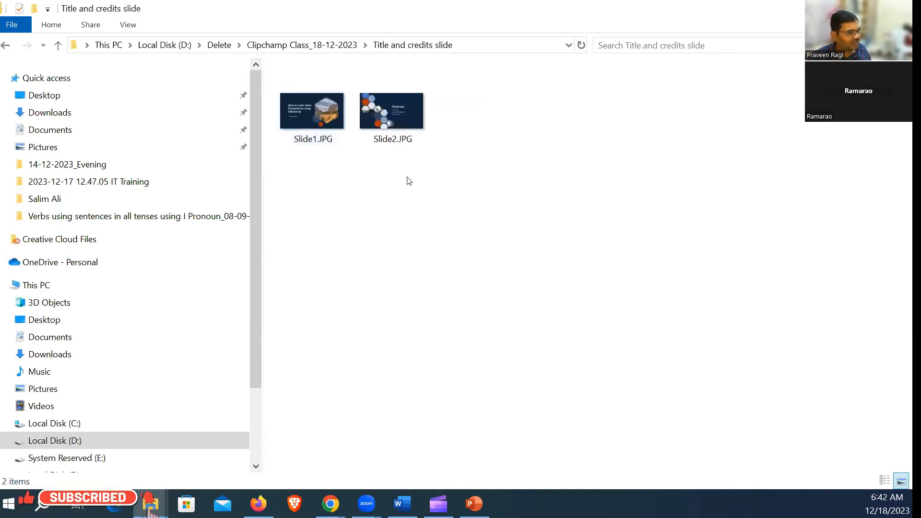
pyautogui.click(302, 113)
pyautogui.click(404, 110)
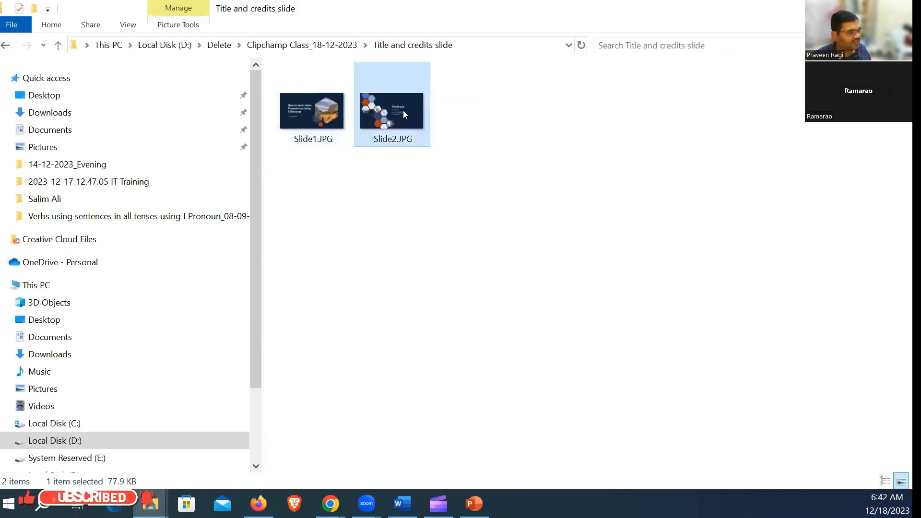
pyautogui.click(520, 286)
# Switch to Clipchamp and import Slide1.JPG from Delete > Clipchamp Class_18-12-2023 > Title and credits slide on Local Disk (D:).
pyautogui.click(438, 503)
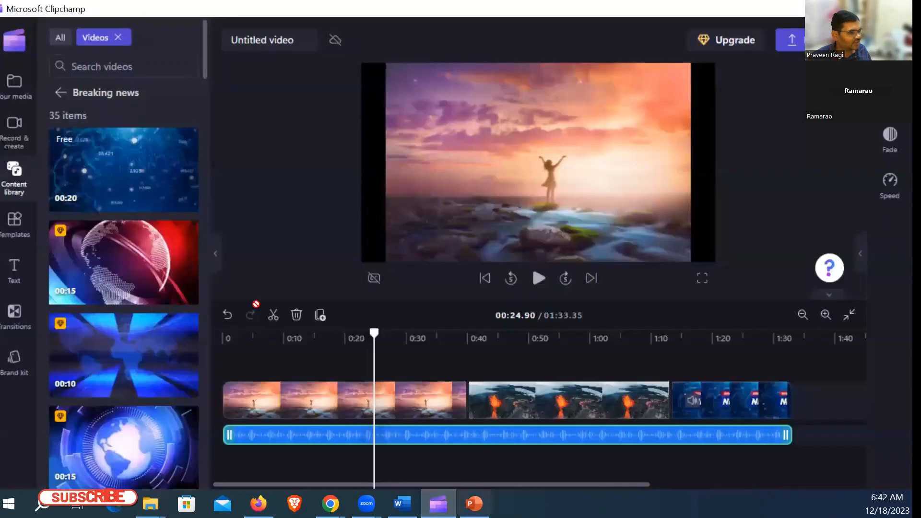
pyautogui.moveTo(369, 331); pyautogui.dragTo(222, 331)
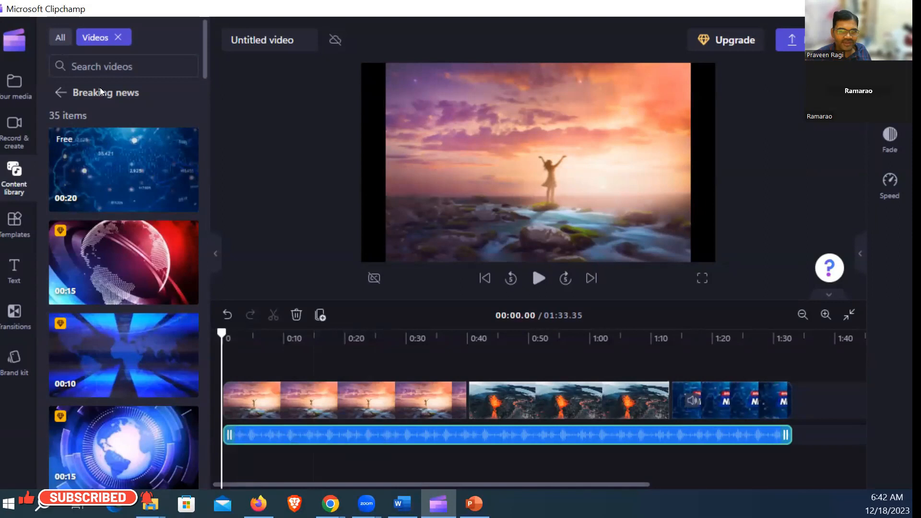
pyautogui.click(14, 89)
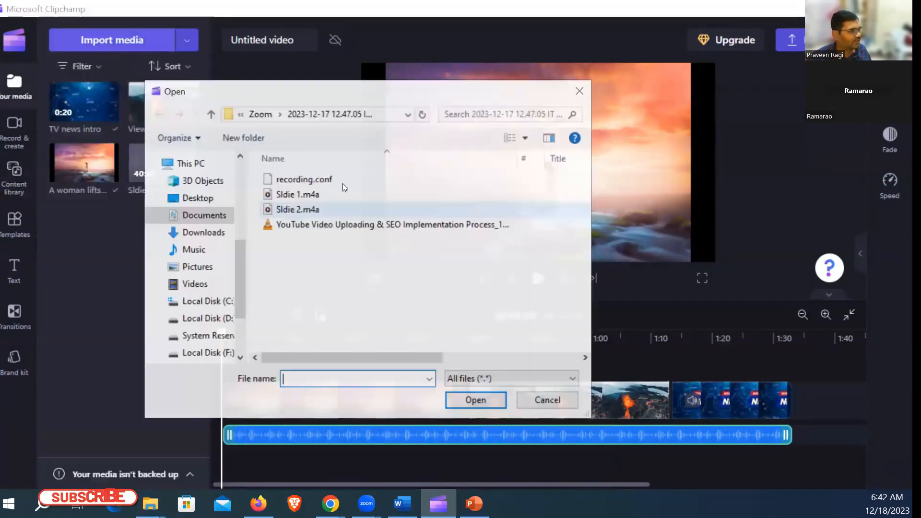
pyautogui.click(209, 318)
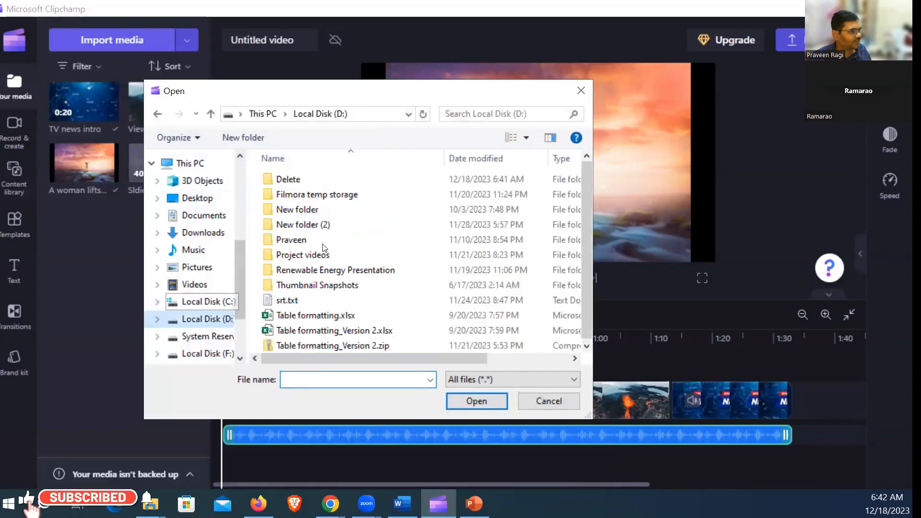
pyautogui.doubleClick(290, 179)
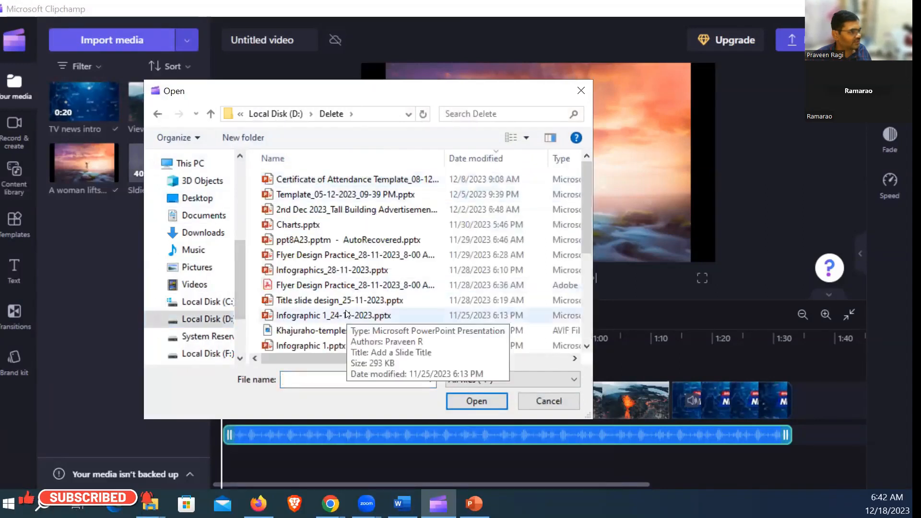
pyautogui.scroll(-3, 302, 288)
pyautogui.doubleClick(306, 273)
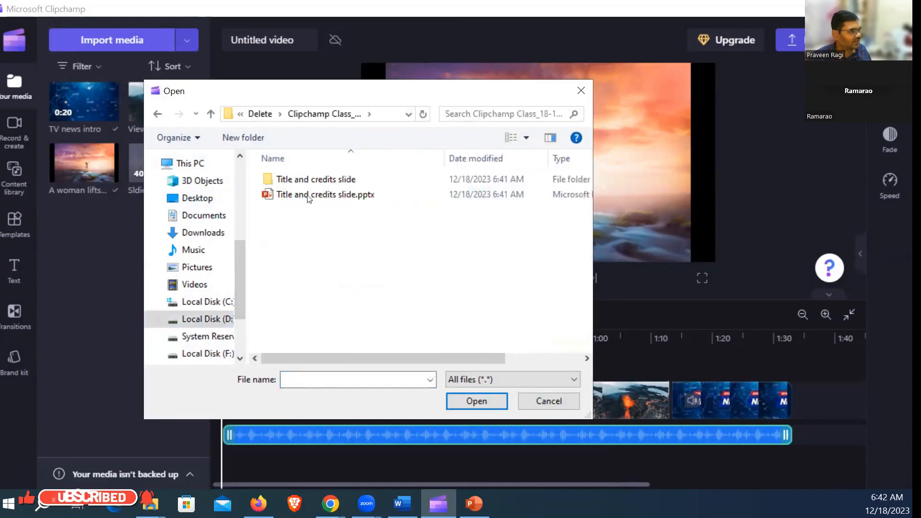
pyautogui.doubleClick(316, 180)
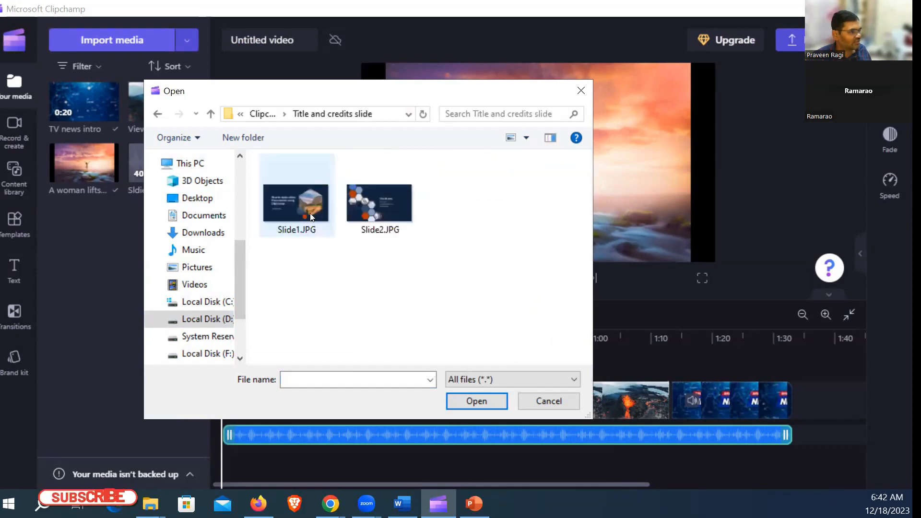
pyautogui.click(316, 182)
pyautogui.click(475, 401)
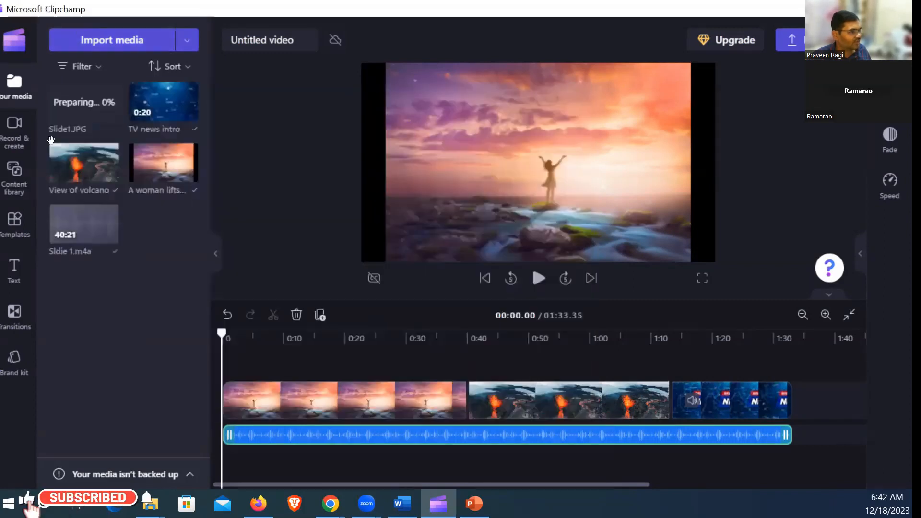
# Insert Slide1.JPG at the very start of the video track, ahead of the clip of the woman.
pyautogui.moveTo(73, 103)
pyautogui.moveTo(114, 180); pyautogui.dragTo(283, 395)
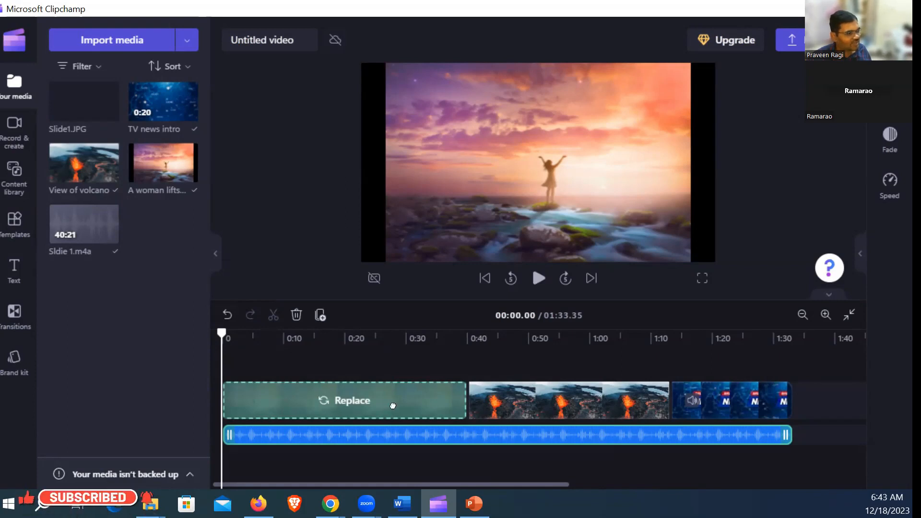
pyautogui.moveTo(335, 390); pyautogui.dragTo(228, 407)
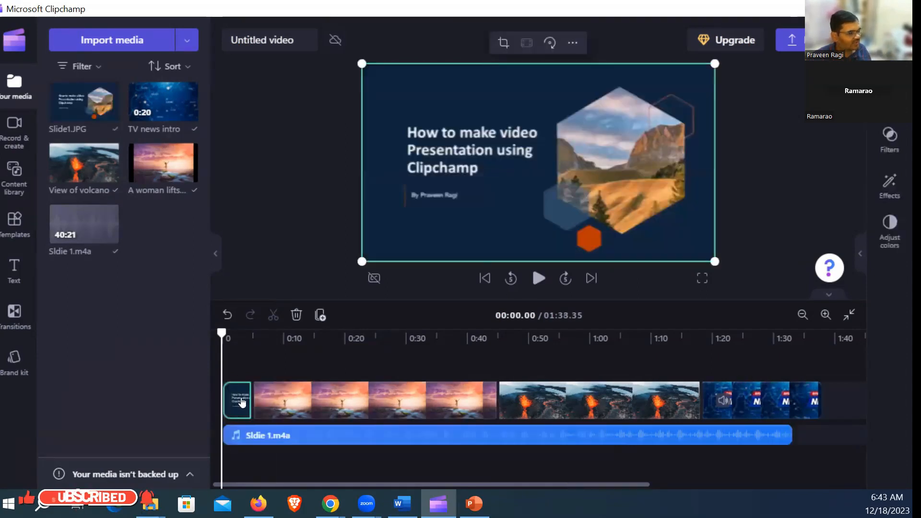
# Shift the Sldie 1.m4a narration to start right after the title slide, and play back the video's opening.
pyautogui.moveTo(307, 436); pyautogui.dragTo(336, 436)
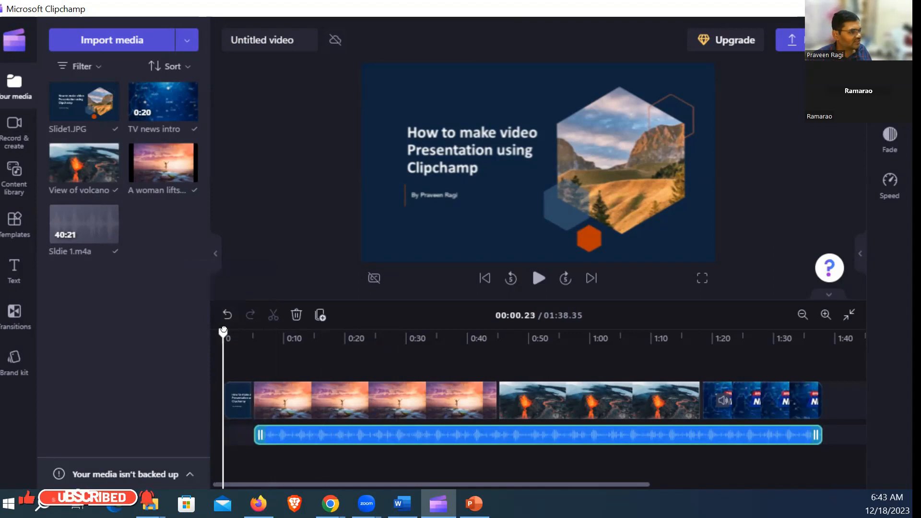
pyautogui.click(538, 277)
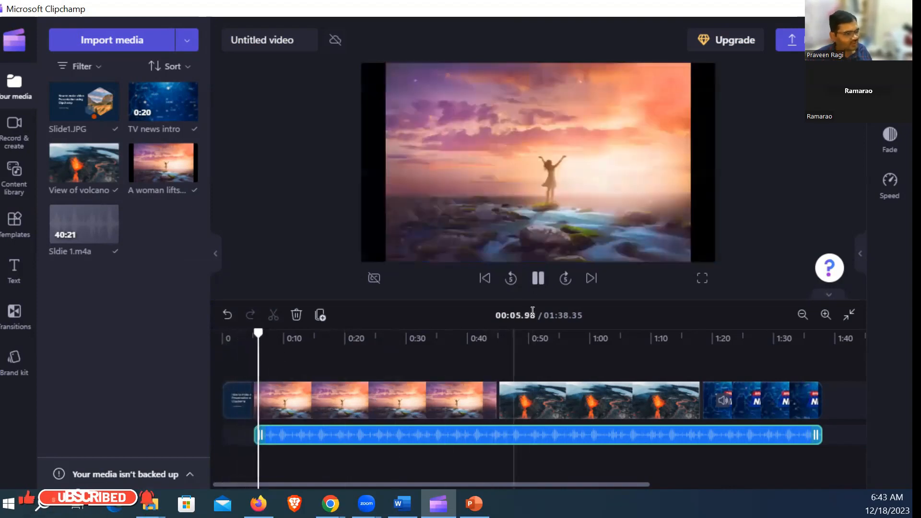
pyautogui.click(539, 280)
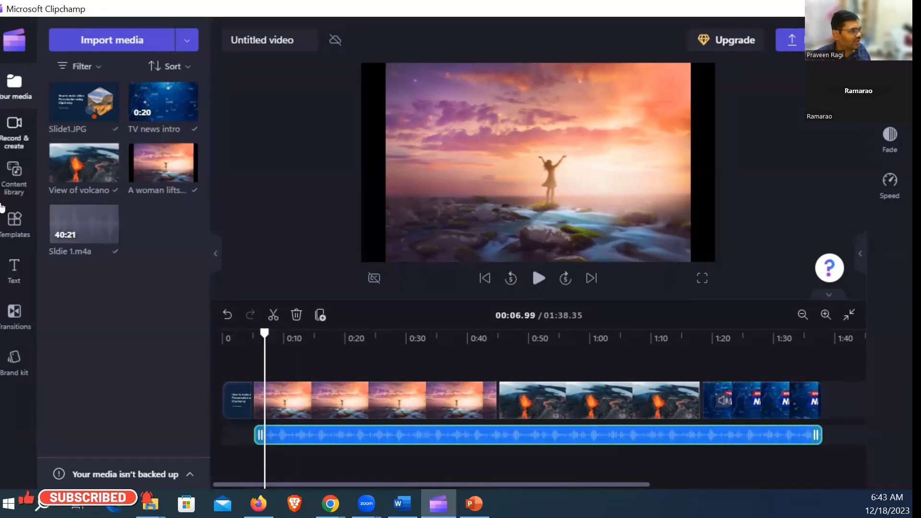
# Browse the content library's music to the Clipchamp selects collection and preview the All hyped up track.
pyautogui.click(14, 178)
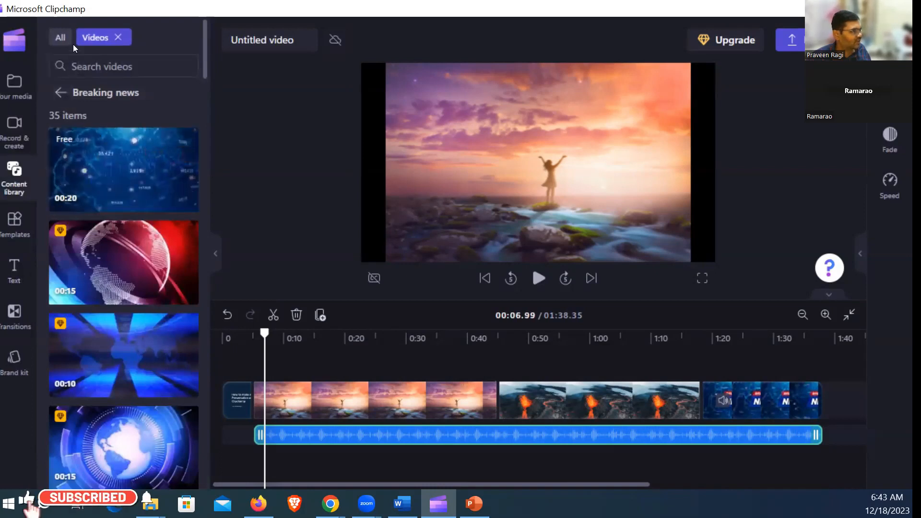
pyautogui.click(27, 201)
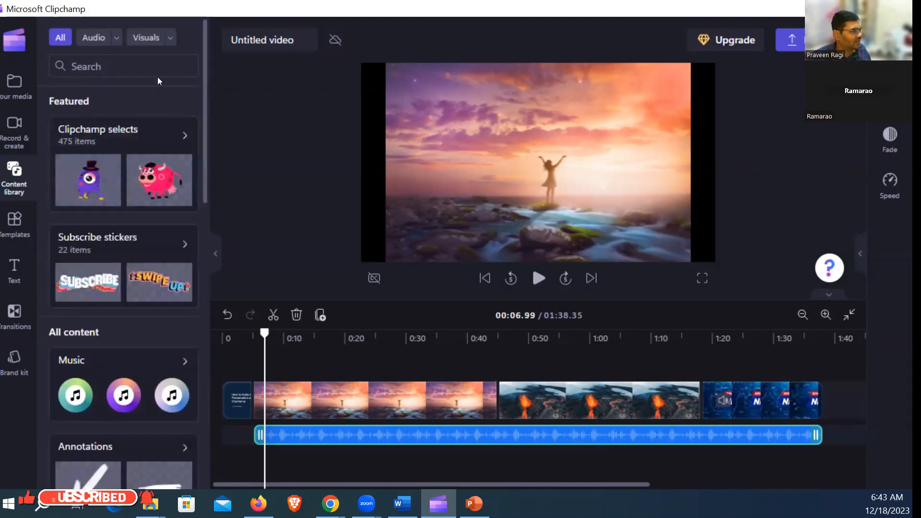
pyautogui.click(92, 38)
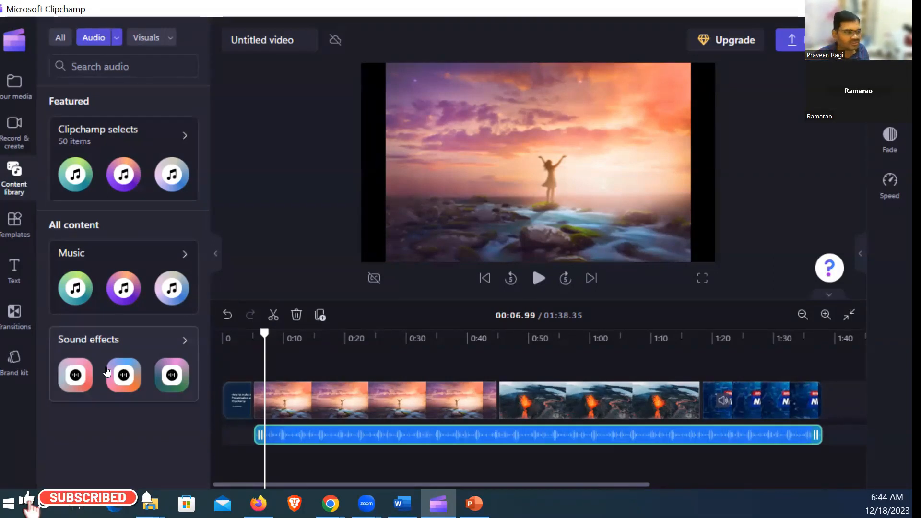
pyautogui.click(120, 285)
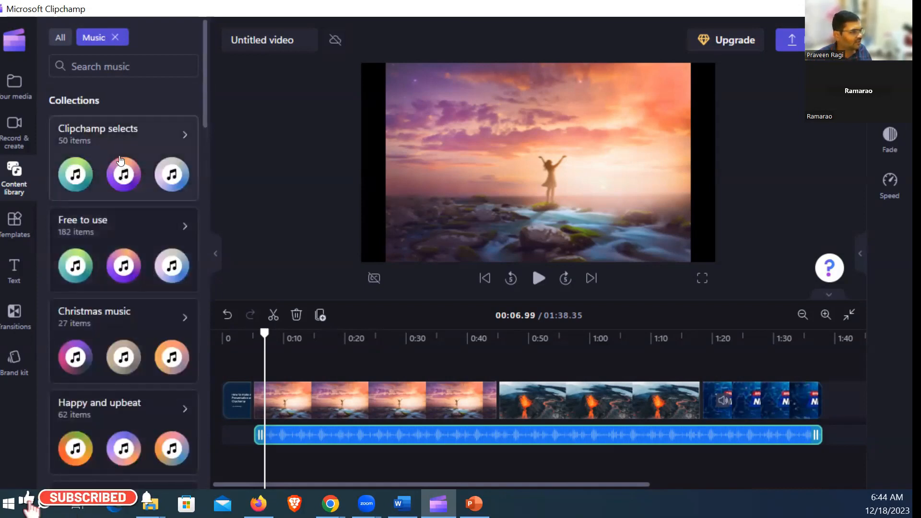
pyautogui.click(121, 163)
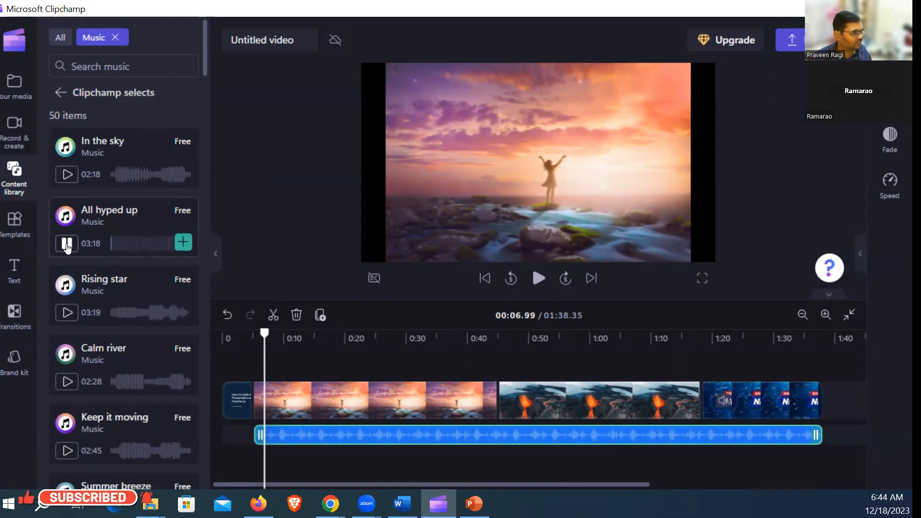
pyautogui.click(67, 245)
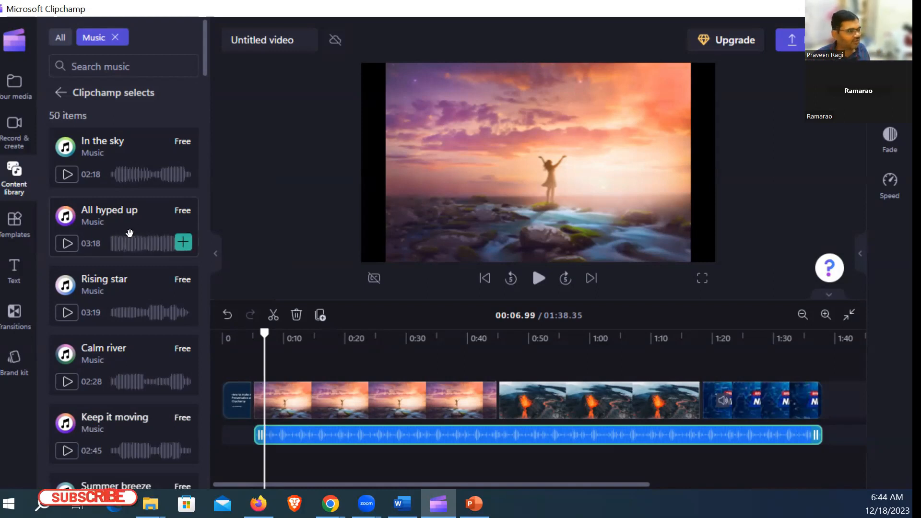
# Place the All hyped up music beneath the title slide, in the gap before the narration on the audio track.
pyautogui.moveTo(120, 217); pyautogui.dragTo(261, 431)
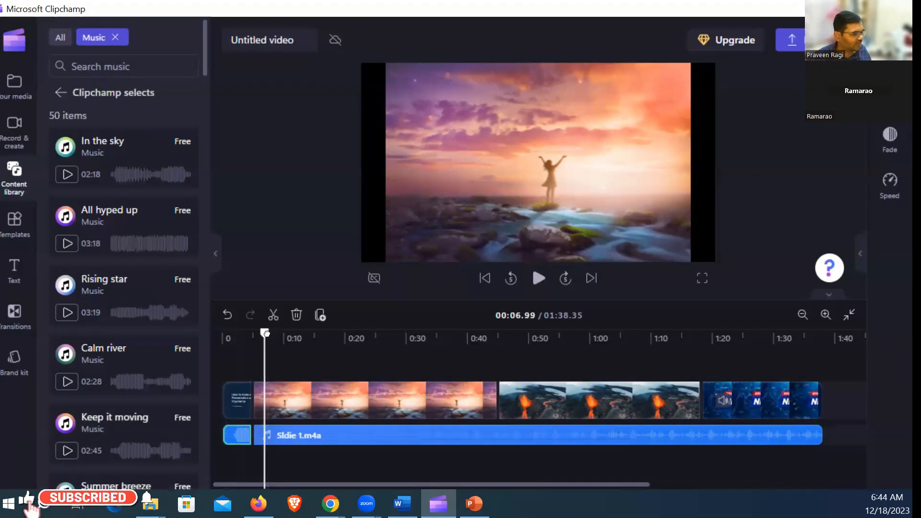
pyautogui.moveTo(264, 334); pyautogui.dragTo(245, 335)
pyautogui.click(234, 335)
pyautogui.click(310, 434)
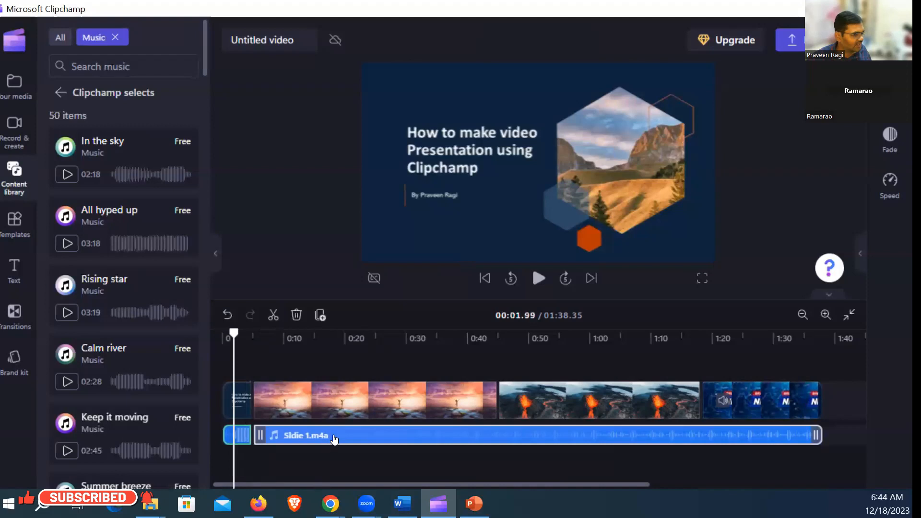
pyautogui.click(347, 398)
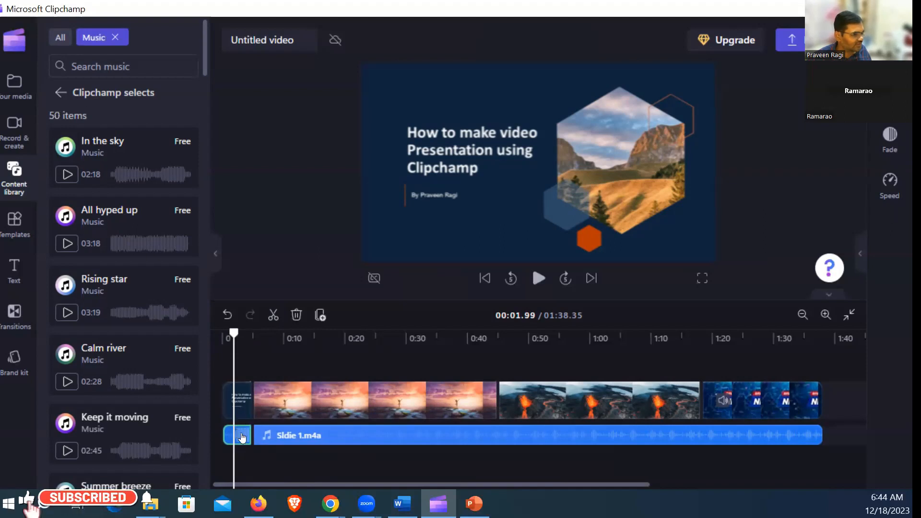
# Add a second All hyped up clip on a separate track below the narration, and delete it again.
pyautogui.moveTo(118, 226); pyautogui.dragTo(298, 456)
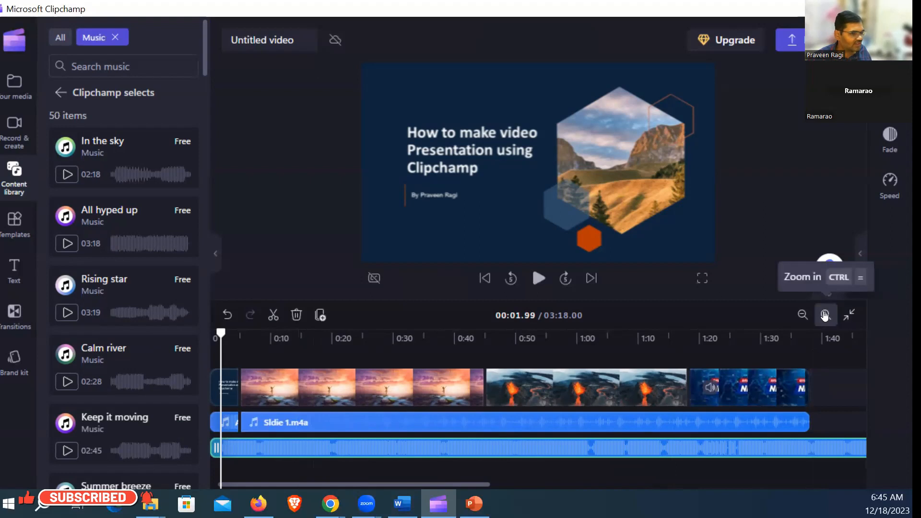
pyautogui.click(825, 315)
pyautogui.click(826, 316)
pyautogui.click(825, 316)
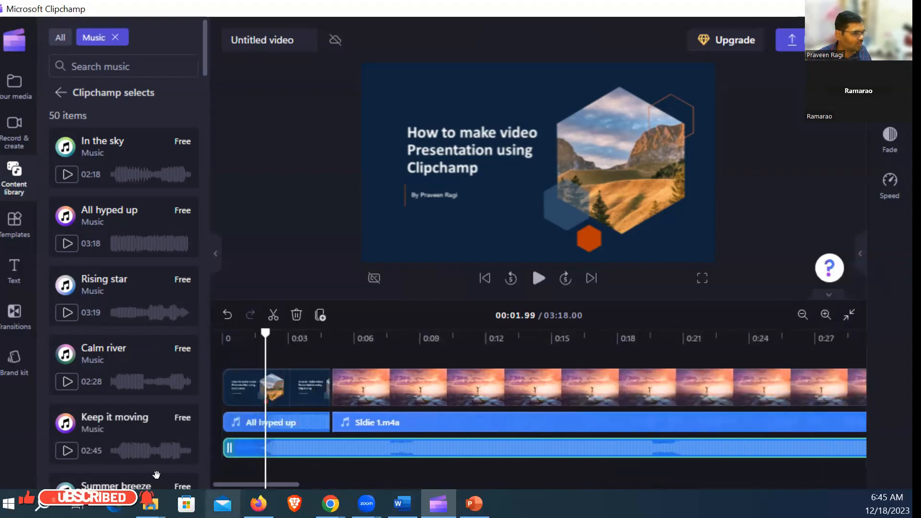
pyautogui.click(308, 423)
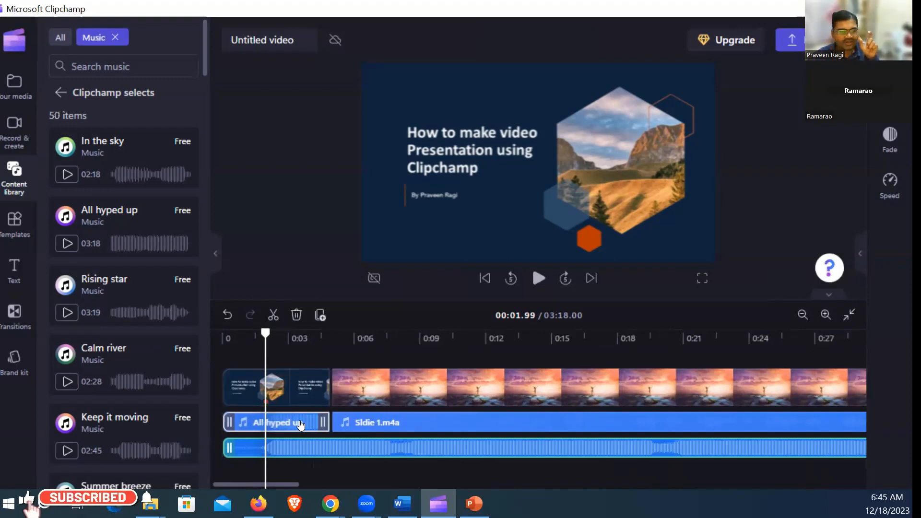
pyautogui.click(310, 455)
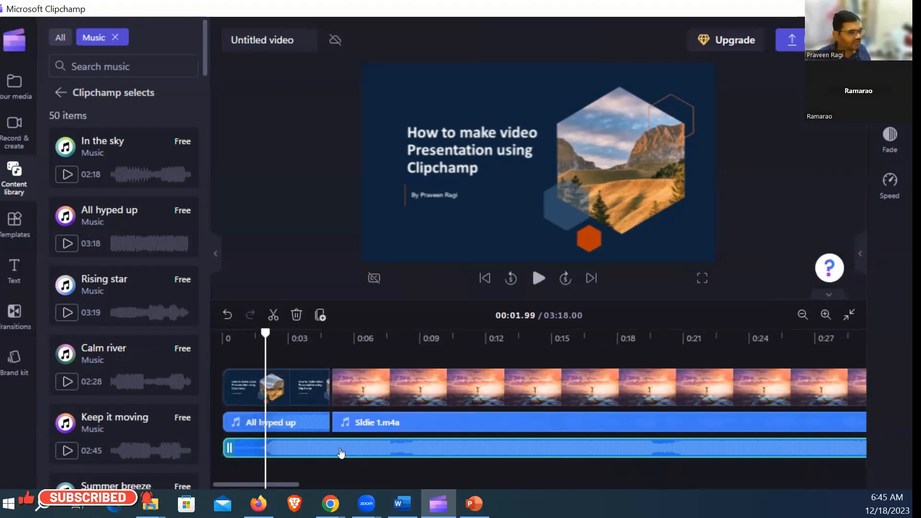
pyautogui.press('Delete')
pyautogui.click(290, 439)
pyautogui.click(316, 393)
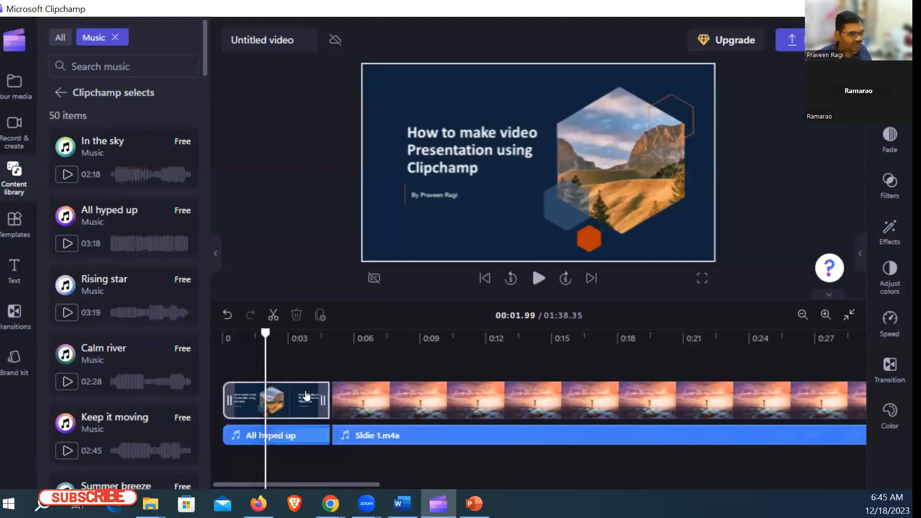
pyautogui.click(297, 436)
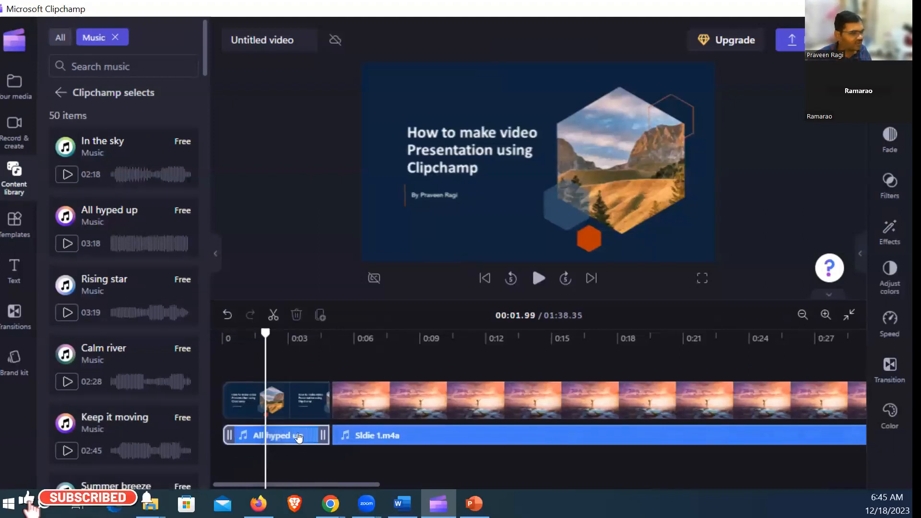
pyautogui.click(380, 459)
# Import the credits image Slide2.JPG from the Title and credits slide folder into the project media.
pyautogui.moveTo(364, 485); pyautogui.dragTo(845, 489)
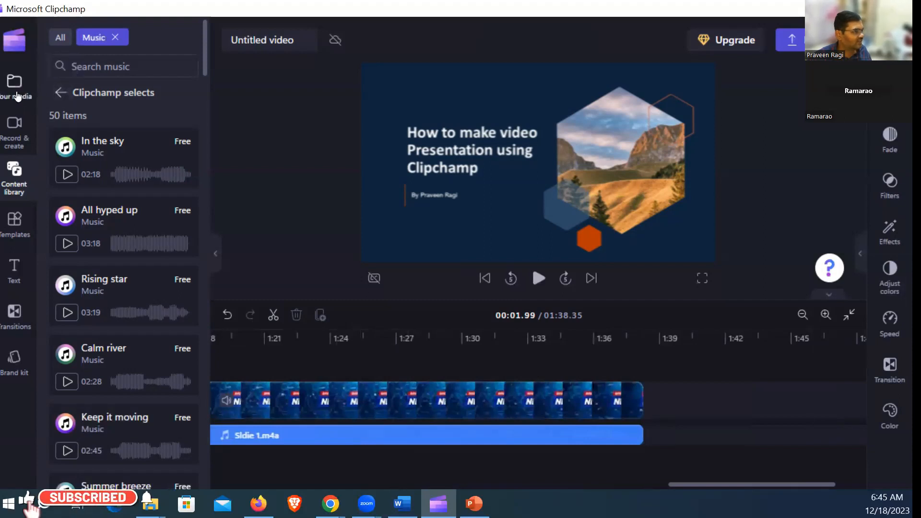
pyautogui.click(16, 91)
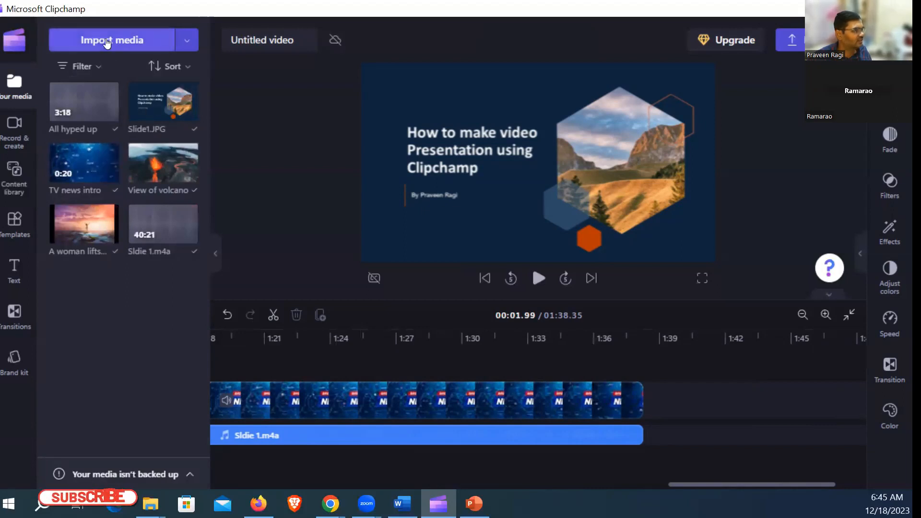
pyautogui.click(108, 38)
pyautogui.click(365, 204)
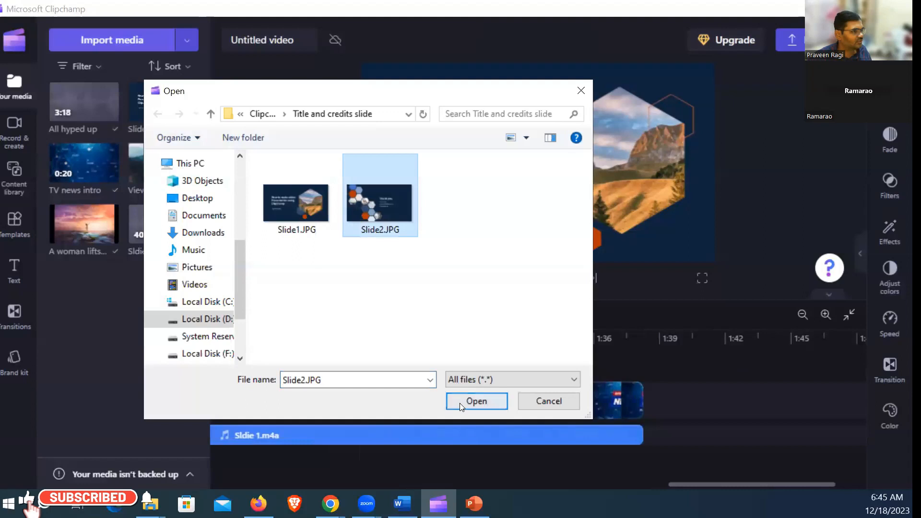
pyautogui.click(477, 401)
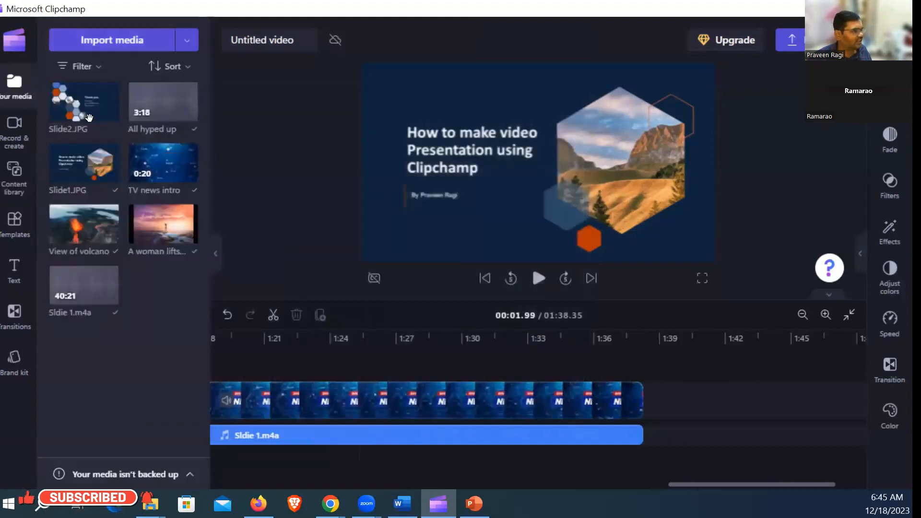
# Place Slide2.JPG after the TV news intro clip and trim its end to about 1:43 on the timeline.
pyautogui.moveTo(83, 102); pyautogui.dragTo(761, 387)
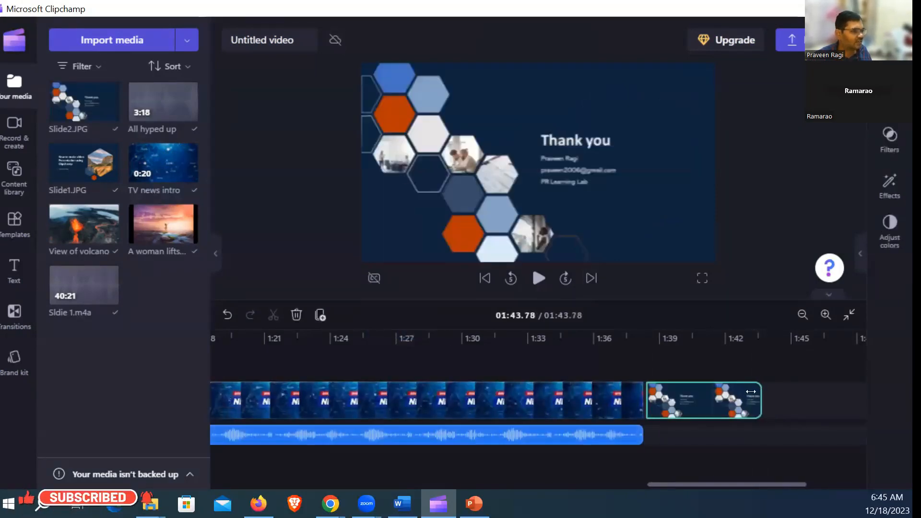
pyautogui.moveTo(746, 393); pyautogui.dragTo(774, 393)
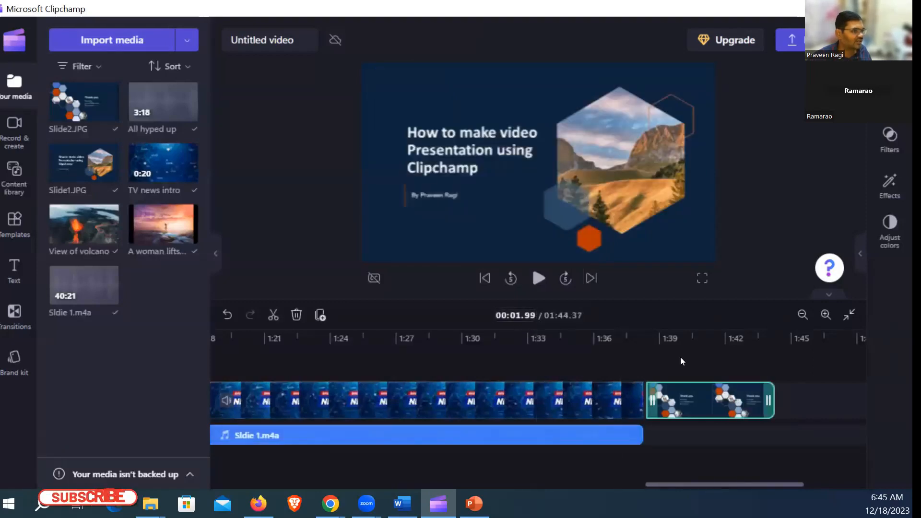
pyautogui.moveTo(773, 393); pyautogui.dragTo(752, 386)
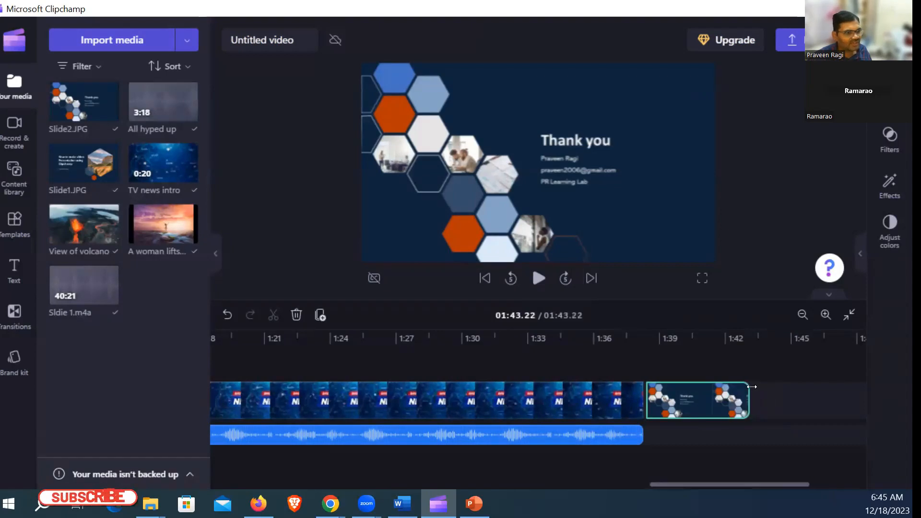
# Extend the end of the Slide2.JPG credits clip to about 1:51 on the timeline.
pyautogui.moveTo(816, 392); pyautogui.dragTo(790, 393)
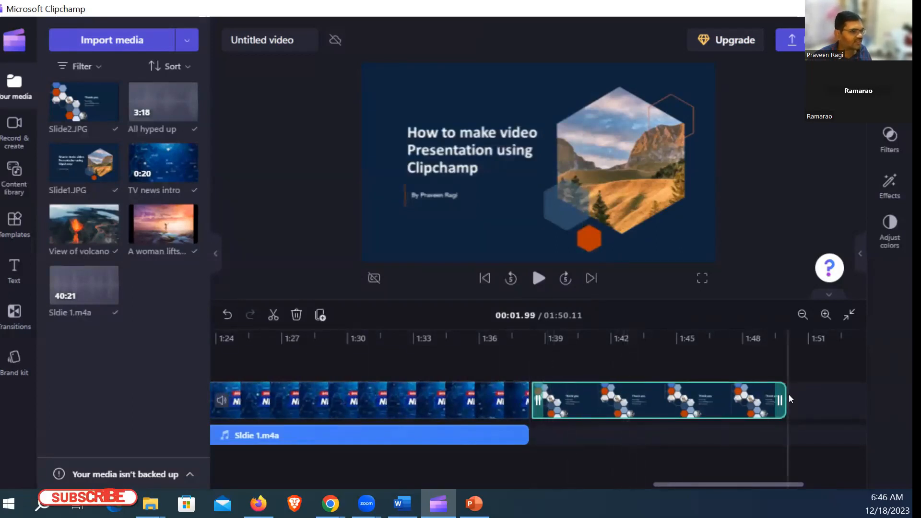
pyautogui.moveTo(786, 393); pyautogui.dragTo(804, 390)
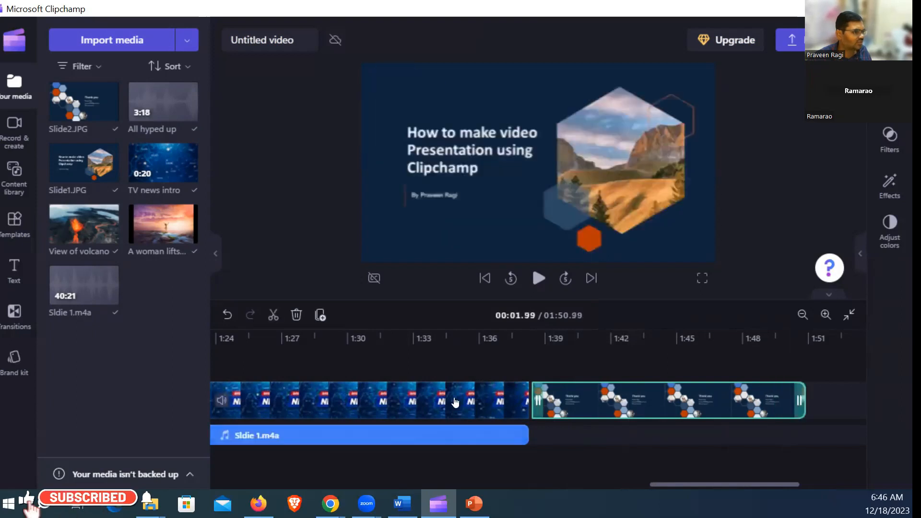
# Paste a copy of the title's All hyped up clip beneath the credits slide, directly after the narration, and lengthen its end.
pyautogui.moveTo(712, 485); pyautogui.dragTo(249, 493)
pyautogui.click(297, 437)
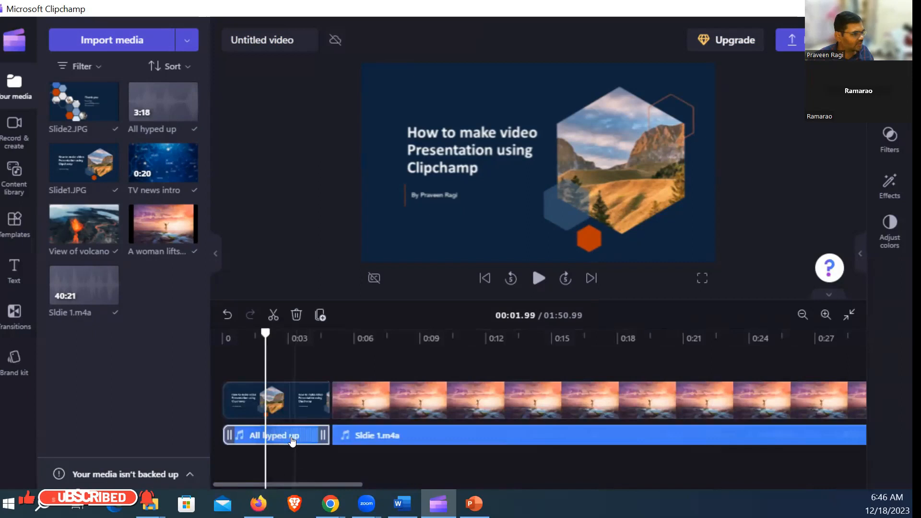
pyautogui.moveTo(345, 485); pyautogui.dragTo(787, 482)
pyautogui.click(689, 358)
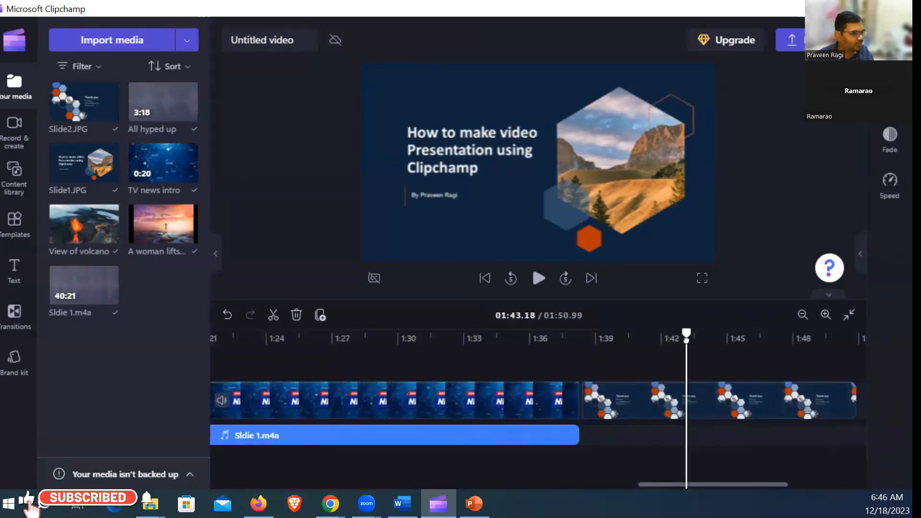
pyautogui.click(762, 406)
pyautogui.hotkey('ctrl', 'v')
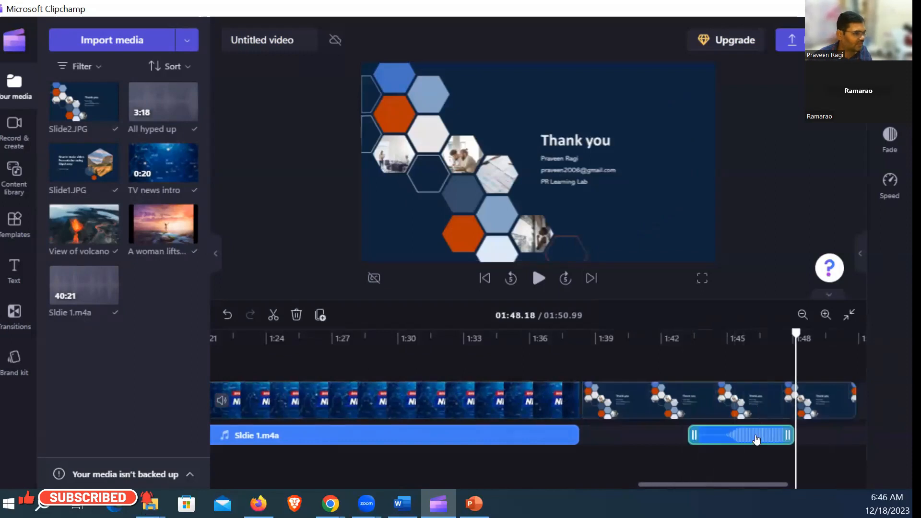
pyautogui.moveTo(757, 439); pyautogui.dragTo(651, 438)
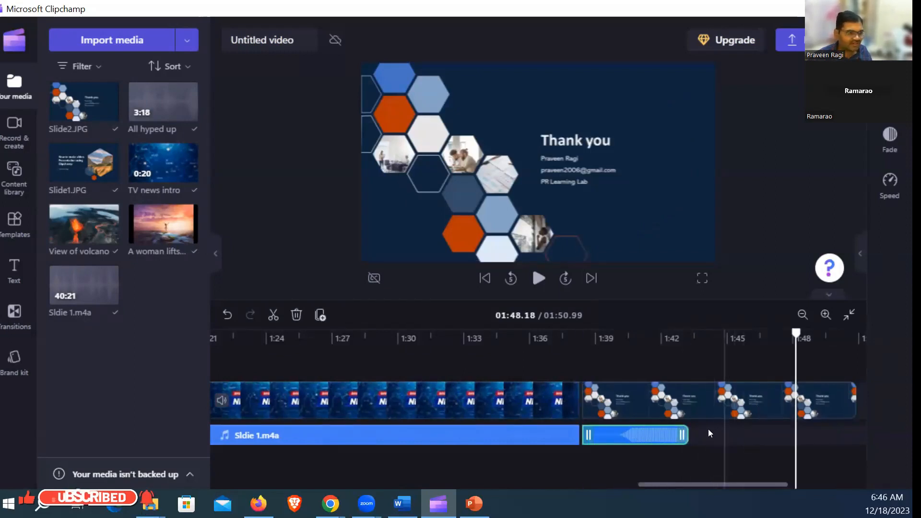
pyautogui.moveTo(683, 434); pyautogui.dragTo(788, 446)
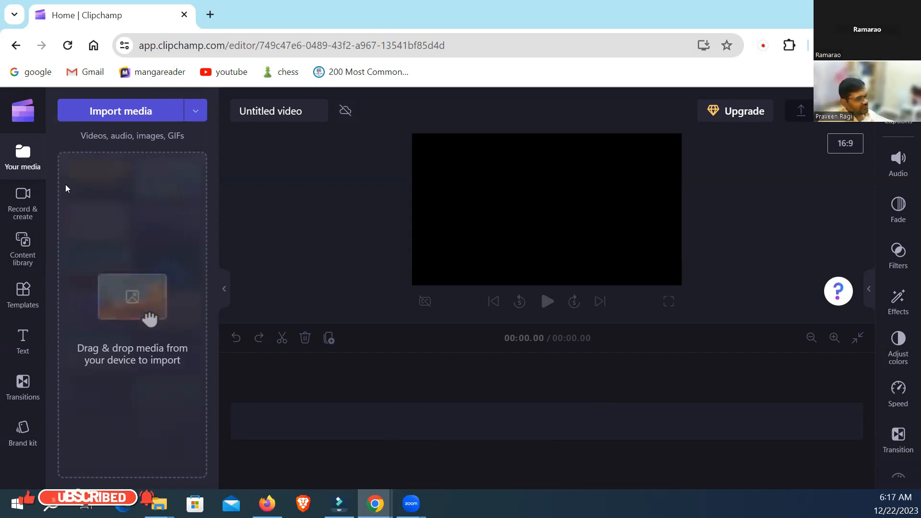
# Import video1849458398.mp4 from the CorelDraw Training in Telugu recording folder and place it at the start of the timeline.
pyautogui.click(24, 156)
pyautogui.click(24, 158)
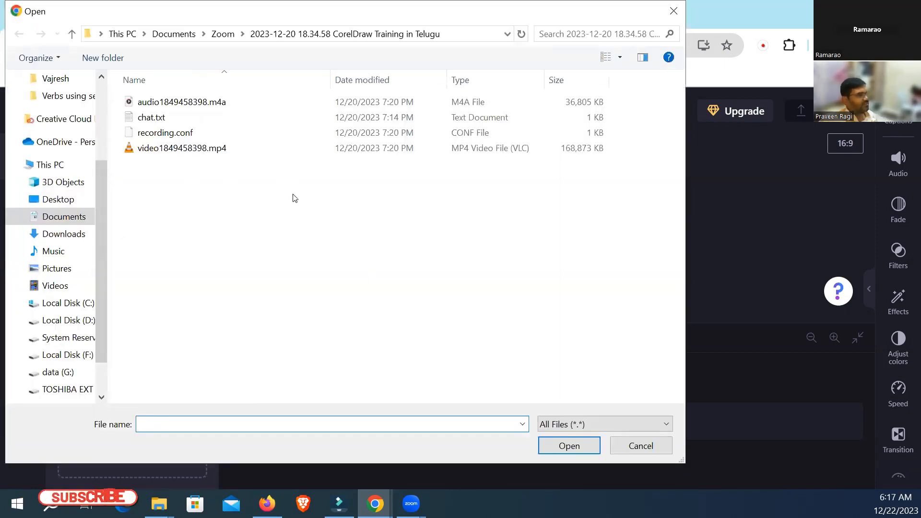
pyautogui.click(181, 148)
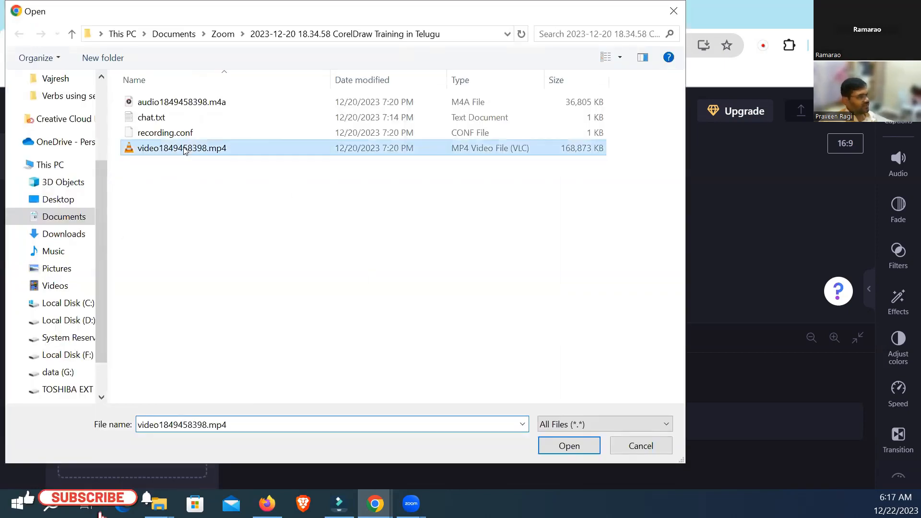
pyautogui.click(569, 445)
pyautogui.moveTo(88, 174); pyautogui.dragTo(389, 416)
pyautogui.click(348, 380)
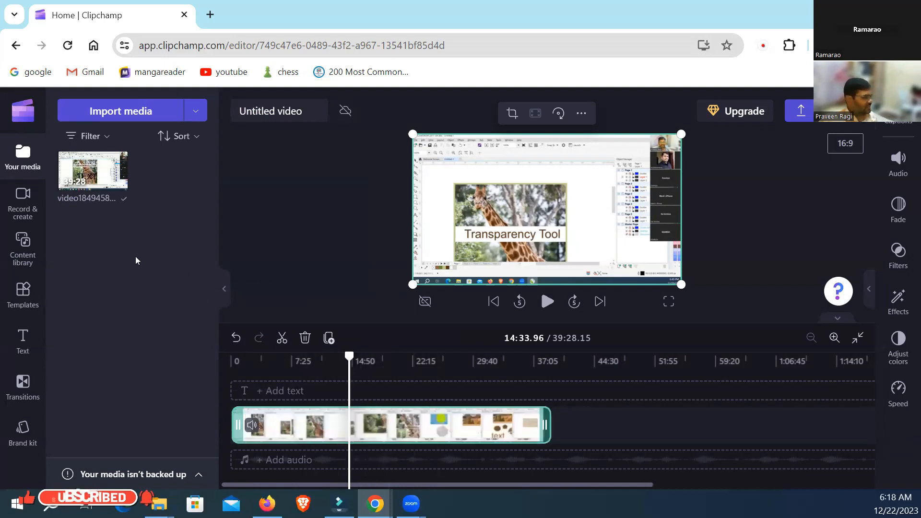
# Record about 9 seconds of audio in the browser, allowing microphone access, and save the recording to the project media.
pyautogui.click(19, 202)
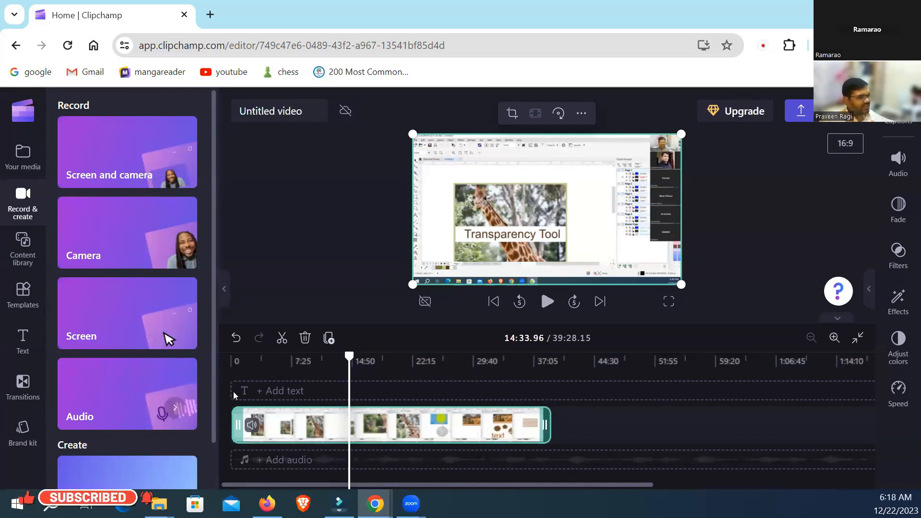
pyautogui.scroll(-1, 134, 383)
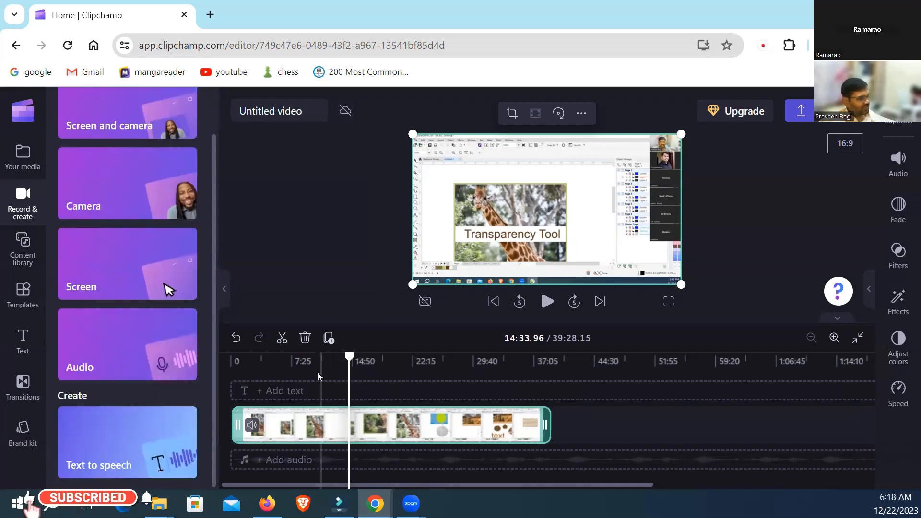
pyautogui.moveTo(351, 354); pyautogui.dragTo(229, 356)
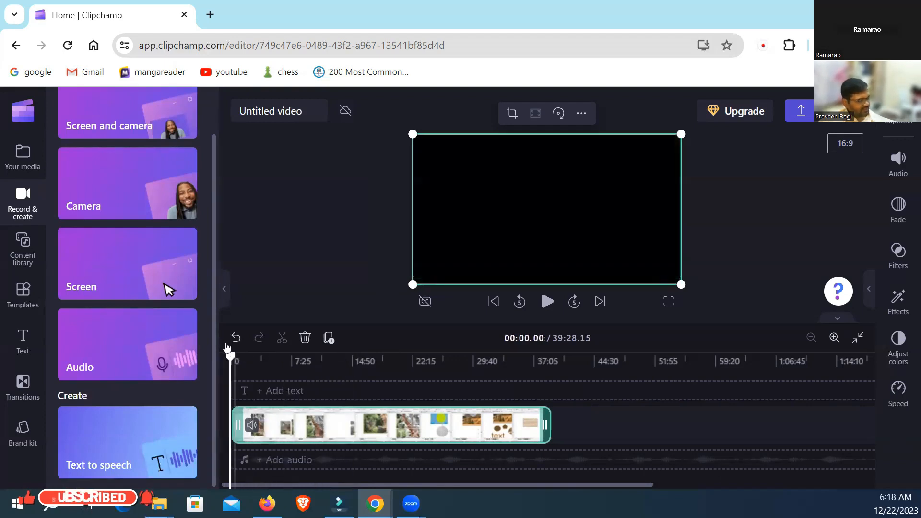
pyautogui.click(83, 335)
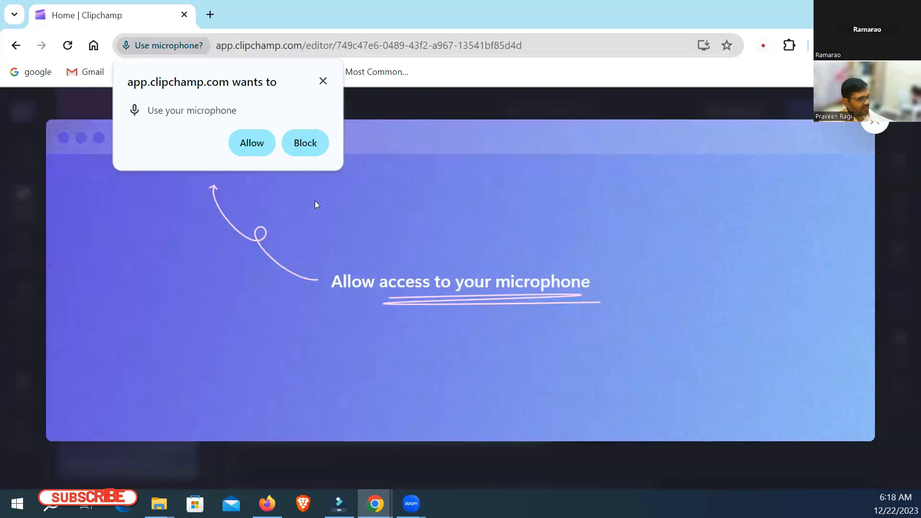
pyautogui.click(248, 142)
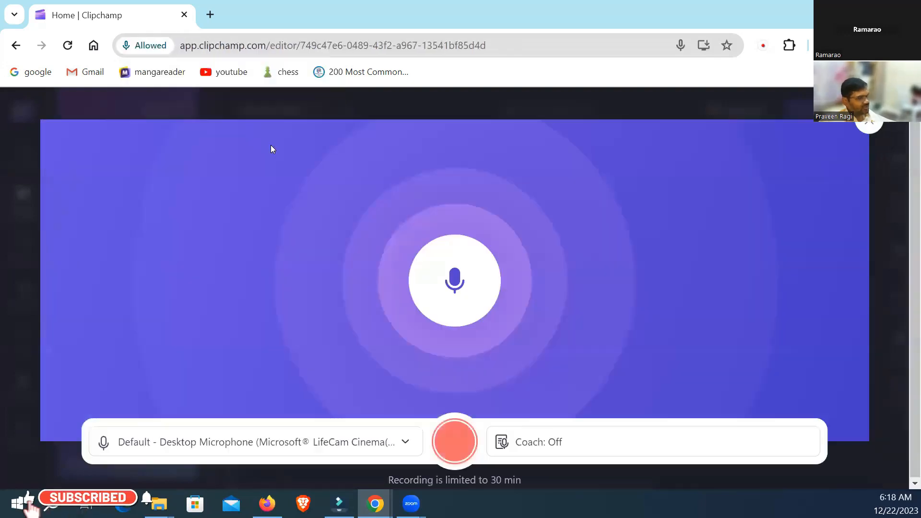
pyautogui.click(454, 443)
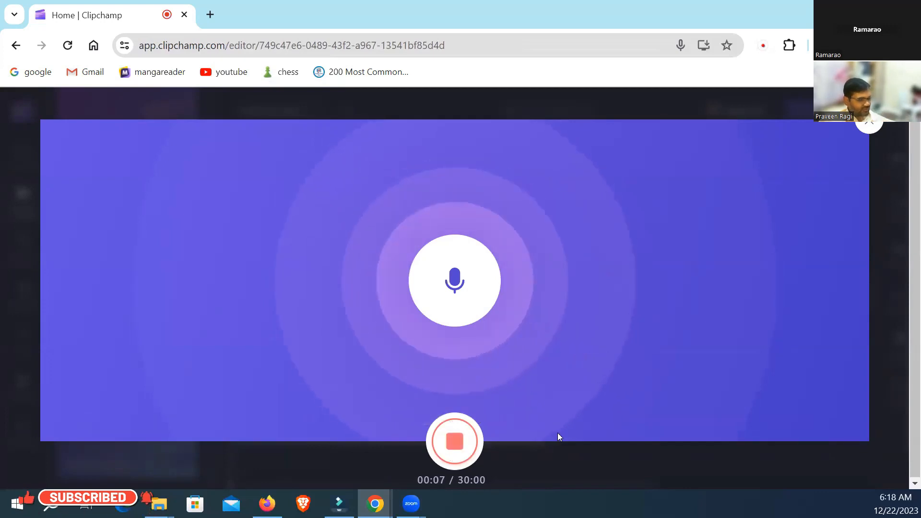
pyautogui.click(454, 442)
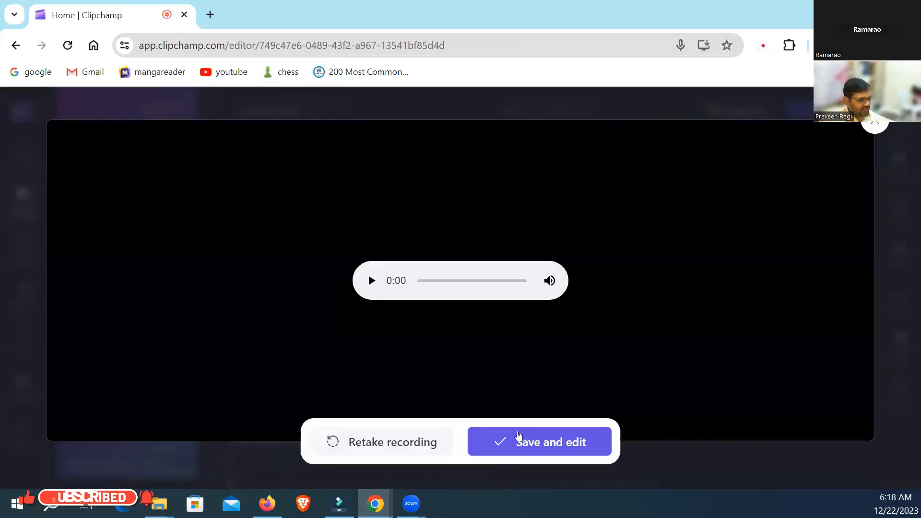
pyautogui.click(518, 436)
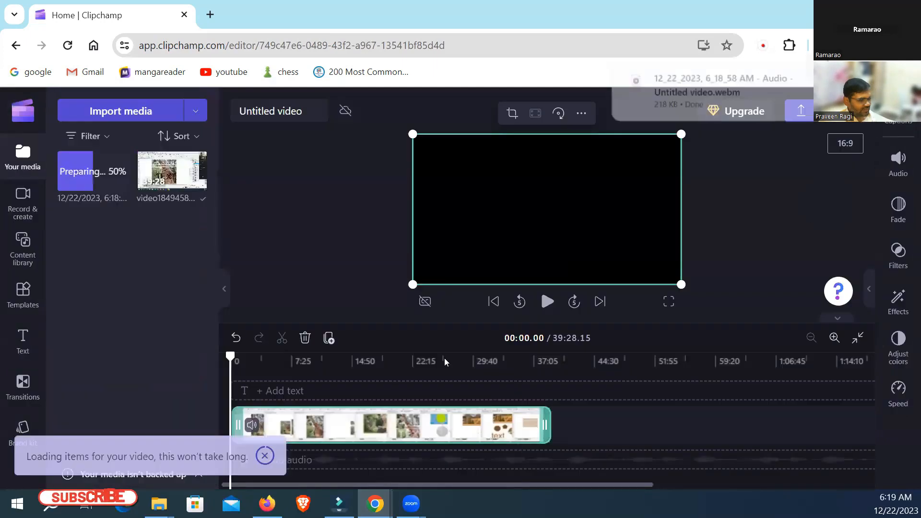
# Place the 0:09 audio recording on the audio track beneath the video, at the very start of the timeline.
pyautogui.moveTo(543, 486); pyautogui.dragTo(298, 481)
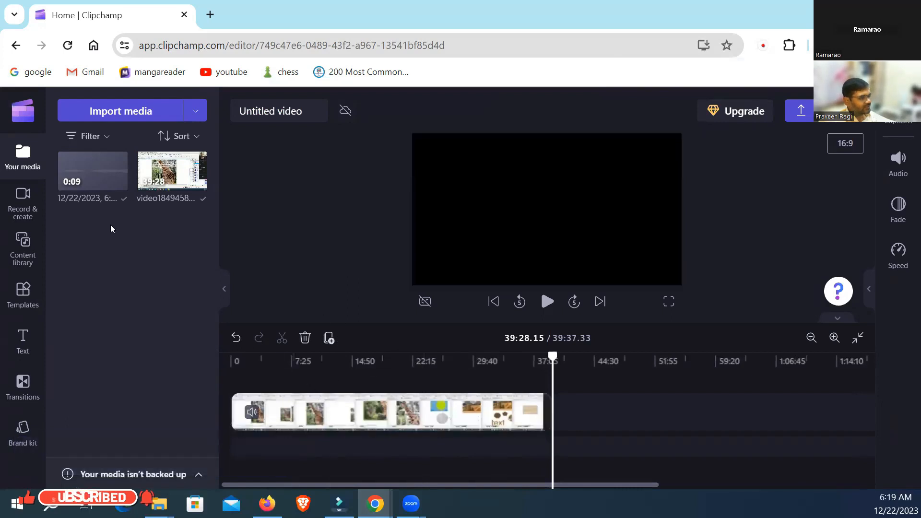
pyautogui.moveTo(86, 178)
pyautogui.moveTo(86, 179); pyautogui.dragTo(244, 440)
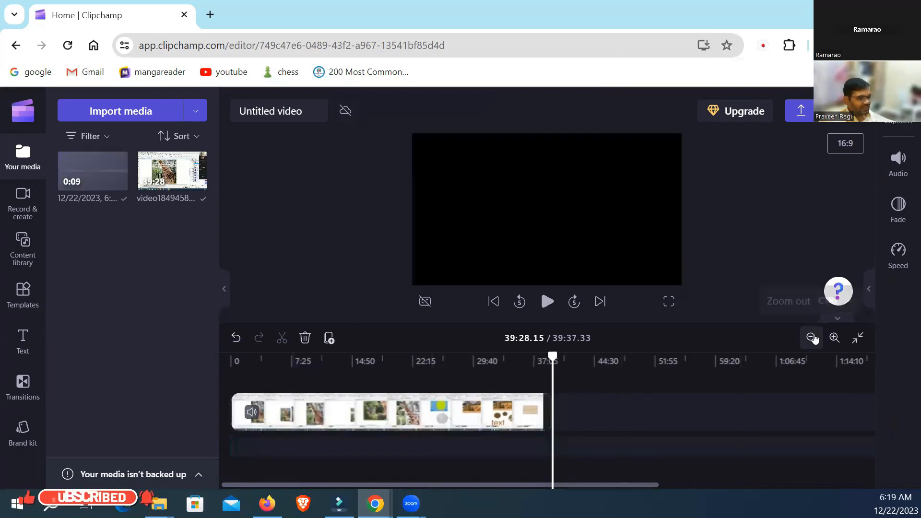
pyautogui.click(834, 338)
pyautogui.click(834, 338)
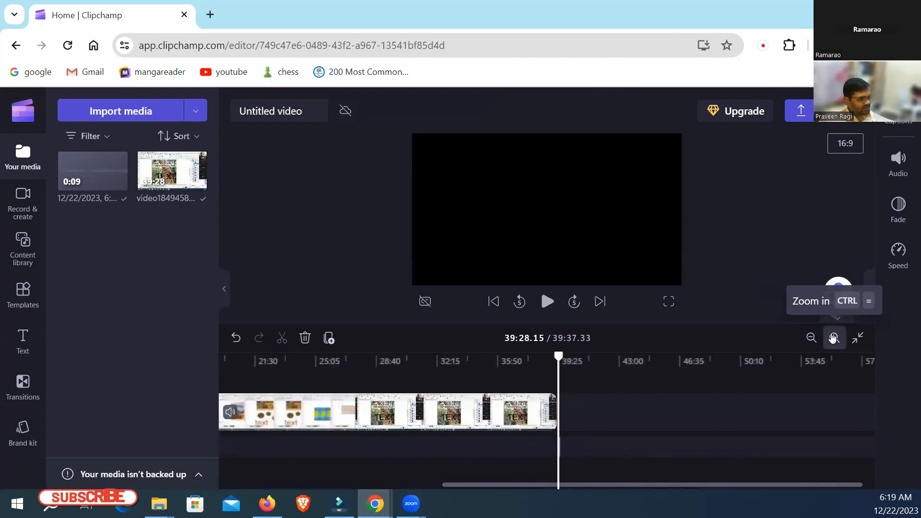
pyautogui.click(834, 338)
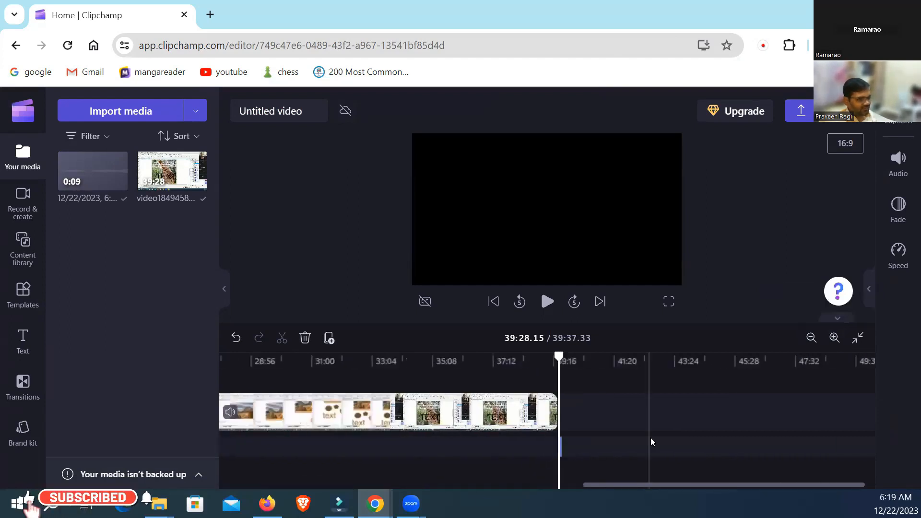
pyautogui.moveTo(638, 485); pyautogui.dragTo(168, 458)
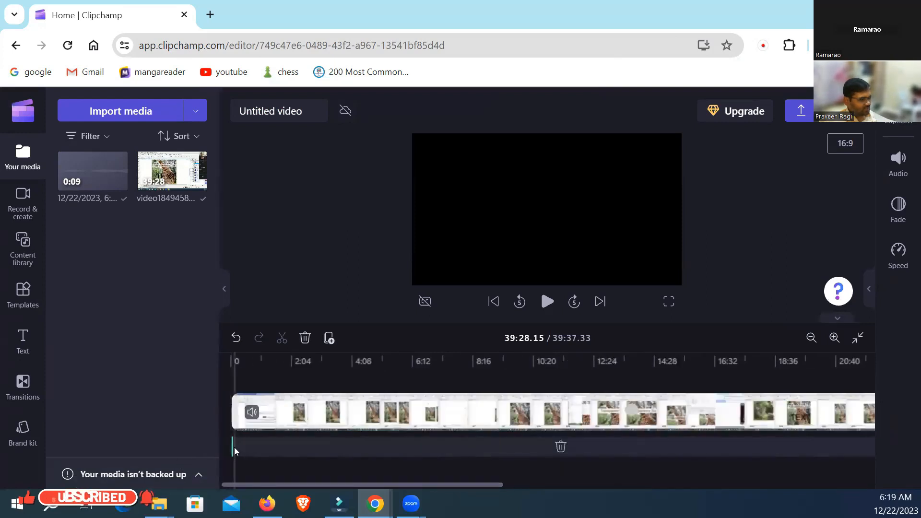
pyautogui.click(486, 407)
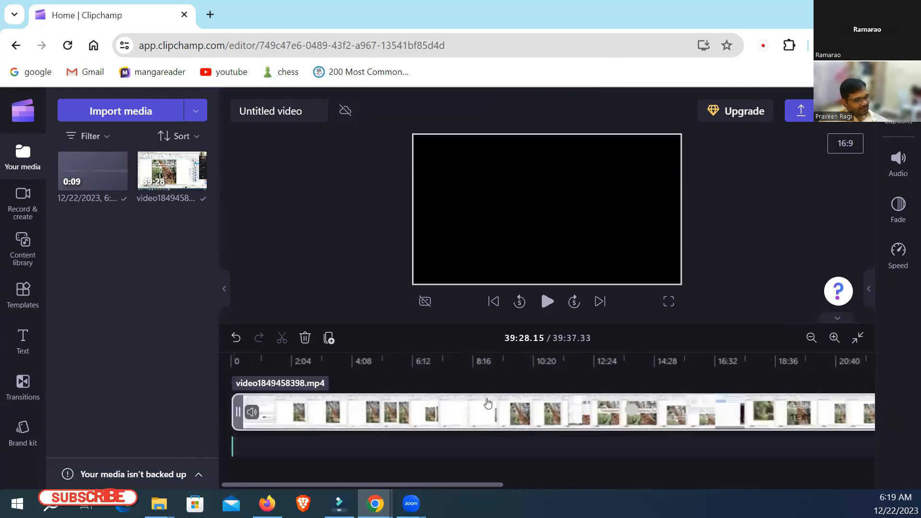
pyautogui.click(253, 441)
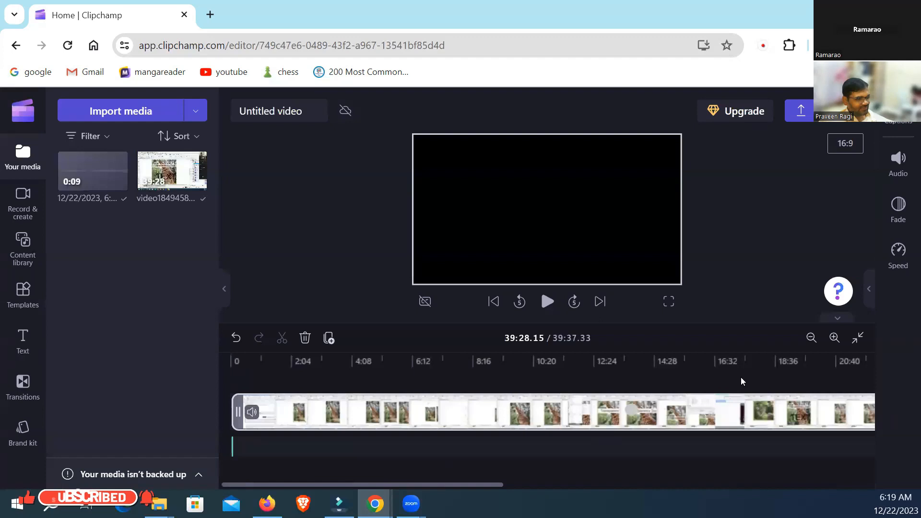
# Examine the audio recording at the start of the enlarged timeline and set the playhead to about 0:05.
pyautogui.click(834, 337)
pyautogui.click(834, 338)
pyautogui.click(834, 338)
pyautogui.click(834, 338)
pyautogui.click(834, 337)
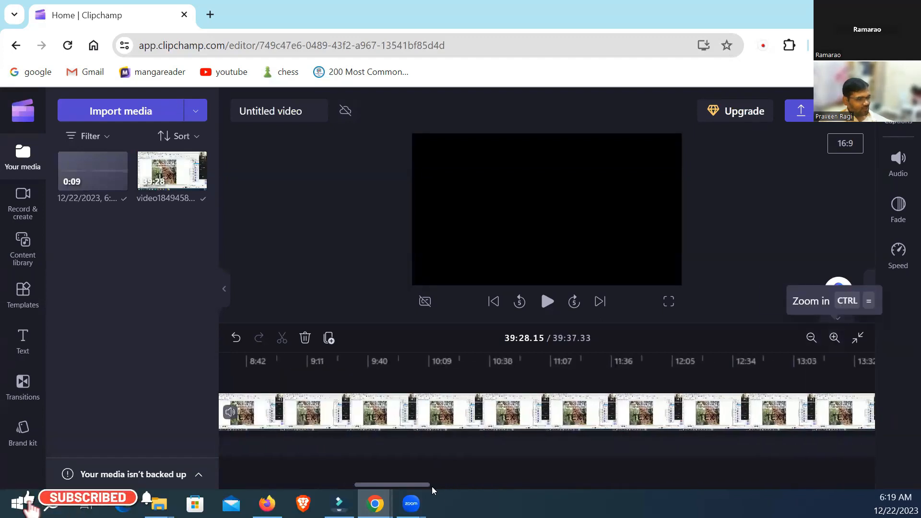
pyautogui.moveTo(396, 484); pyautogui.dragTo(223, 480)
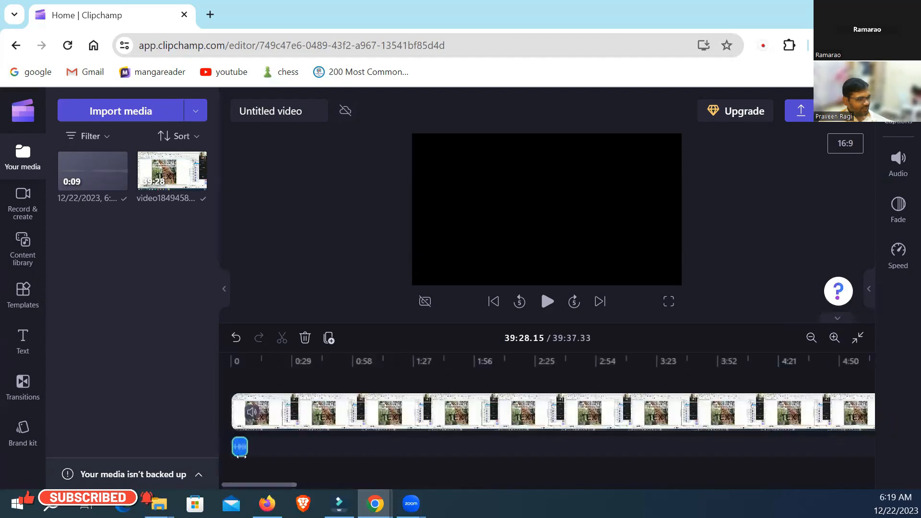
pyautogui.click(242, 361)
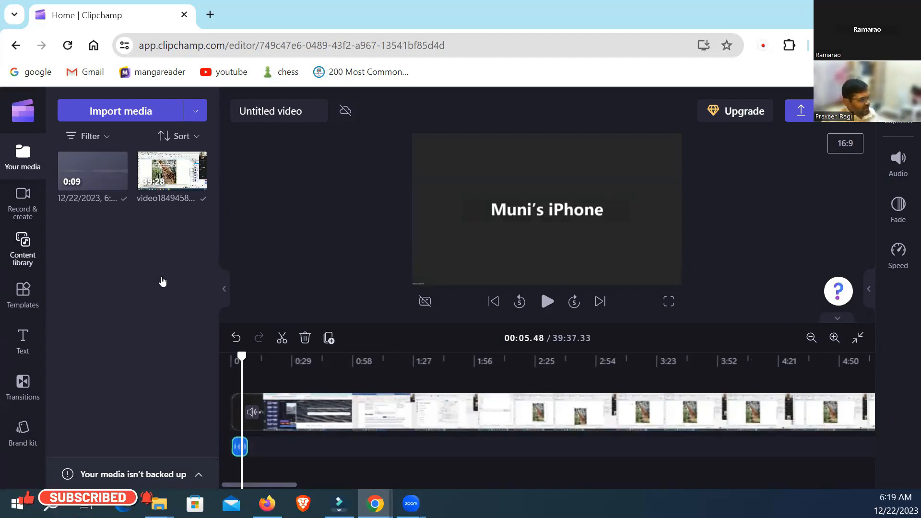
# Browse the content library's asset categories and the available template categories.
pyautogui.click(23, 247)
pyautogui.click(23, 202)
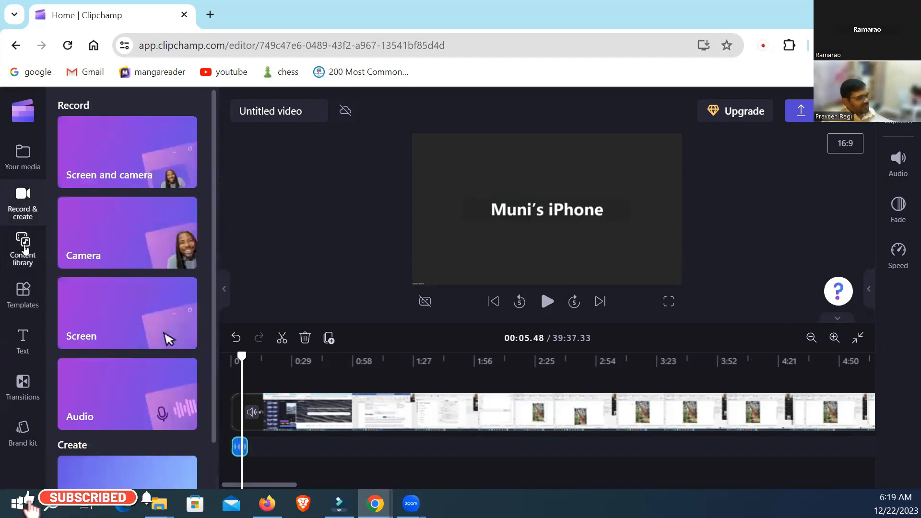
pyautogui.click(23, 240)
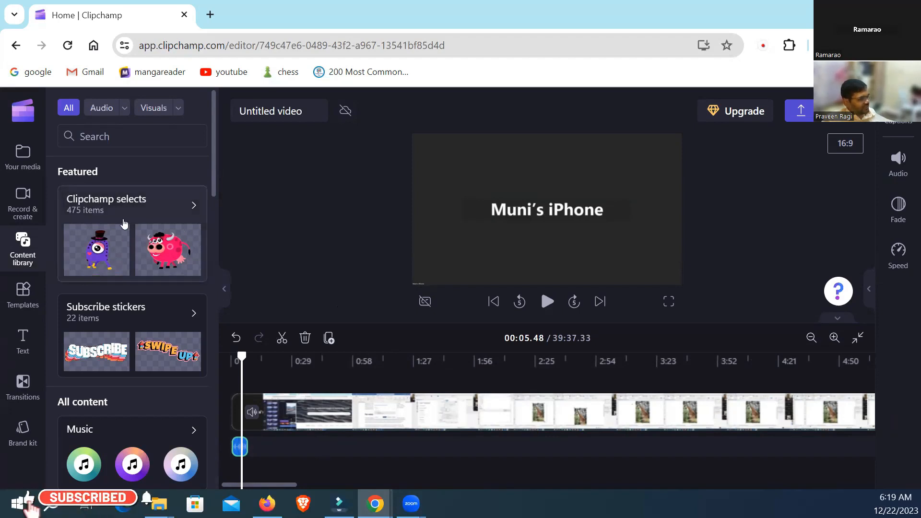
pyautogui.scroll(-3, 113, 292)
pyautogui.scroll(-3, 120, 311)
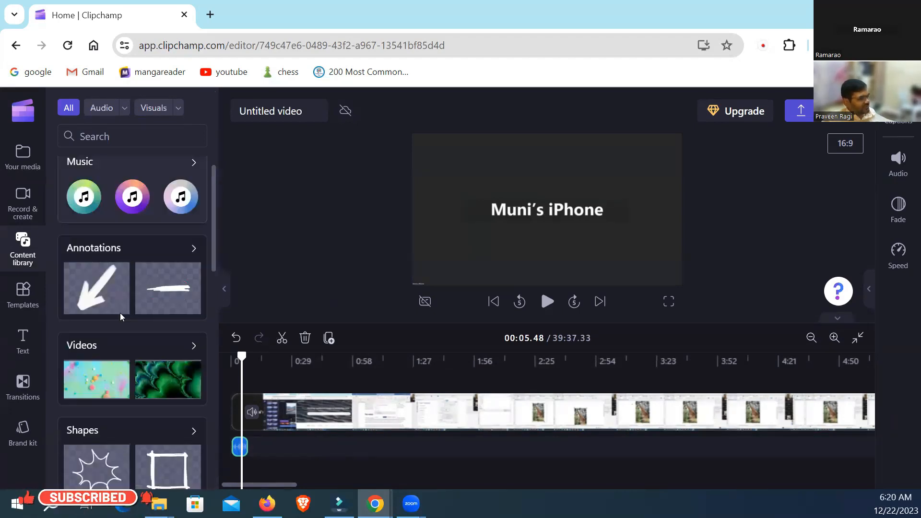
pyautogui.scroll(-5, 124, 324)
pyautogui.scroll(-2, 125, 320)
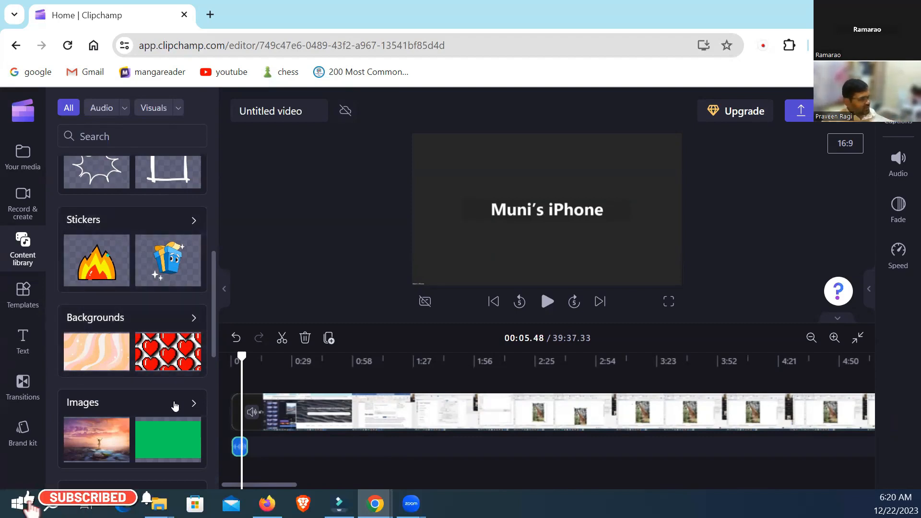
pyautogui.click(23, 302)
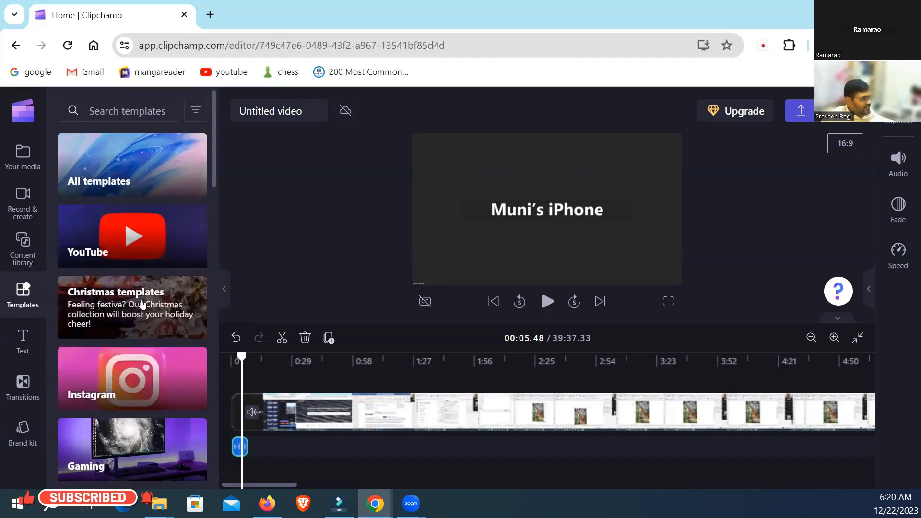
pyautogui.scroll(-3, 144, 307)
pyautogui.scroll(-3, 144, 309)
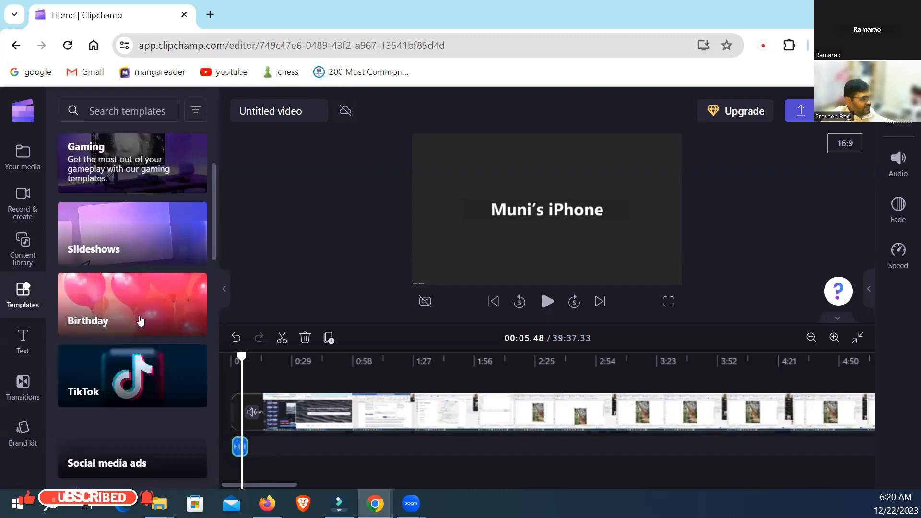
pyautogui.scroll(-3, 149, 298)
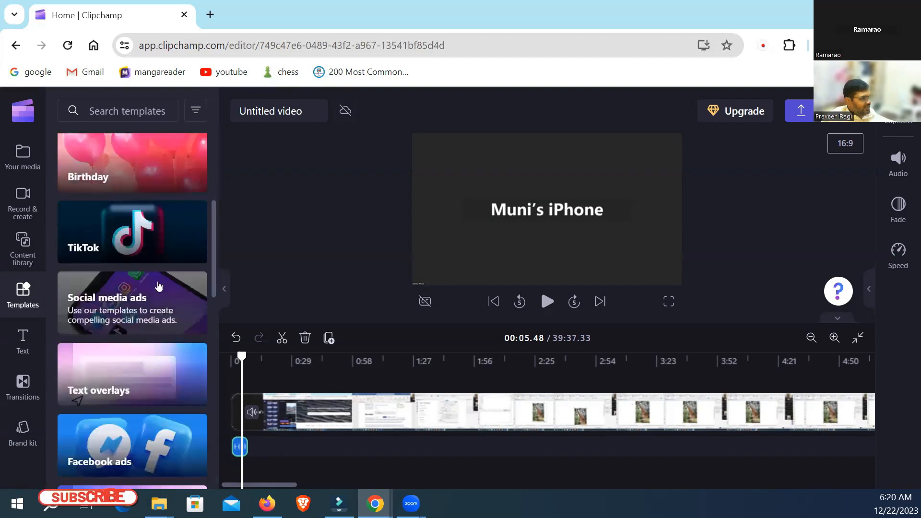
# Look through the remaining template categories and preview the YouTube templates, including VHS music video intro and Acknowledgement of land.
pyautogui.scroll(-7, 142, 308)
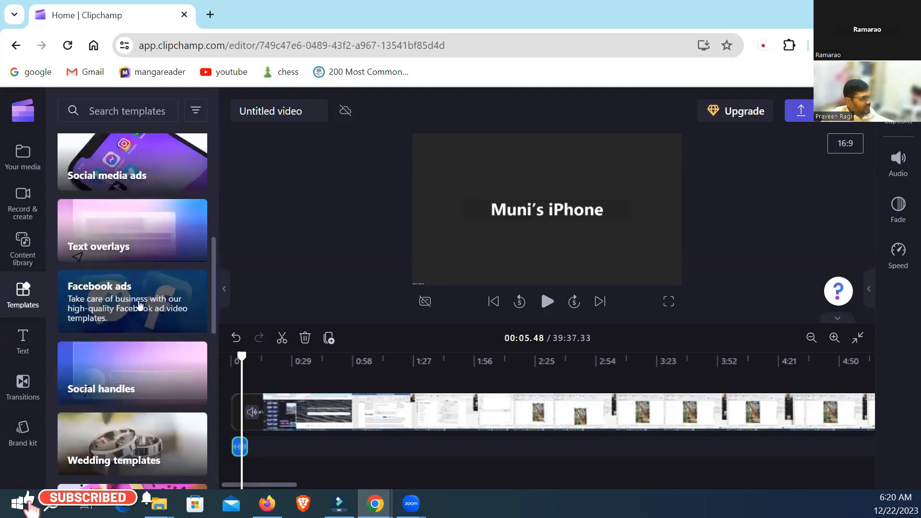
pyautogui.scroll(-8, 139, 306)
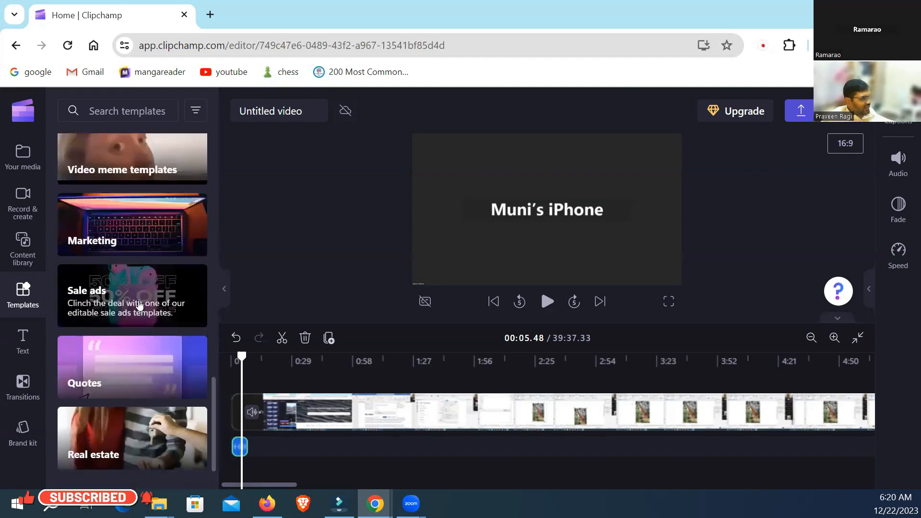
pyautogui.scroll(-5, 151, 321)
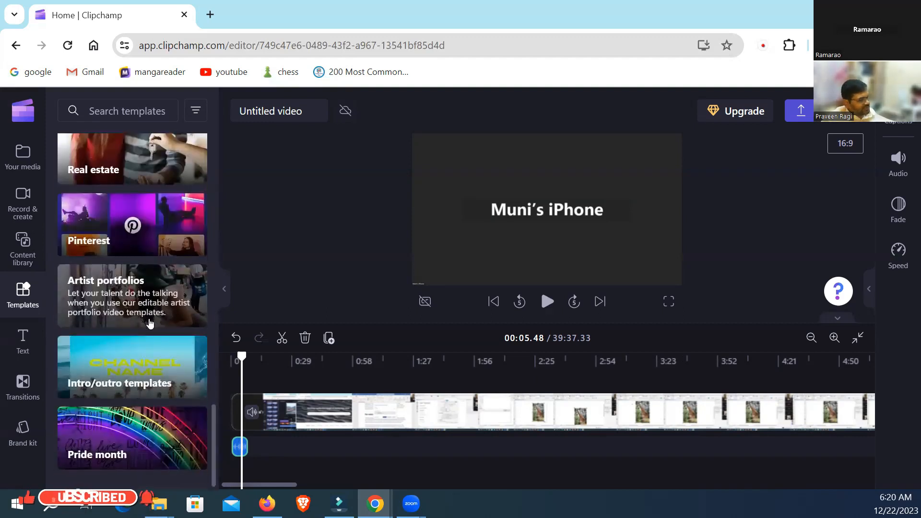
pyautogui.scroll(20, 143, 328)
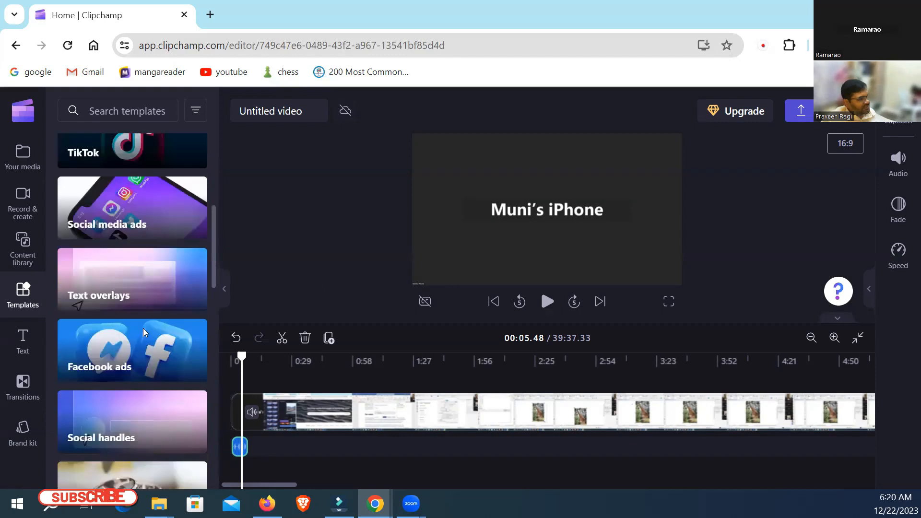
pyautogui.scroll(5, 143, 328)
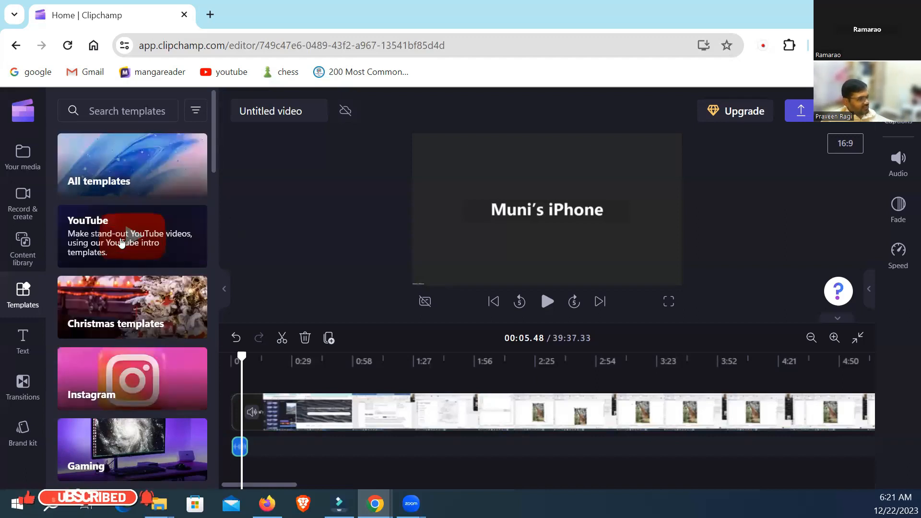
pyautogui.click(111, 207)
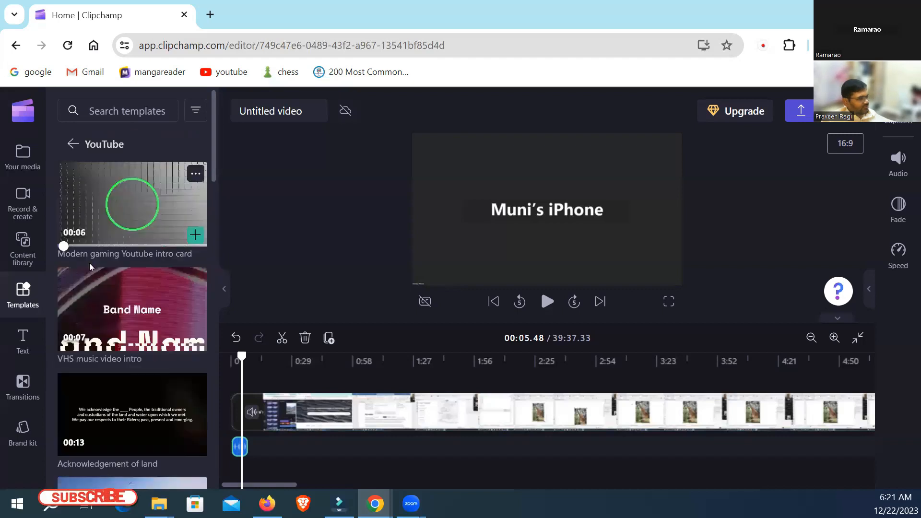
pyautogui.moveTo(97, 316)
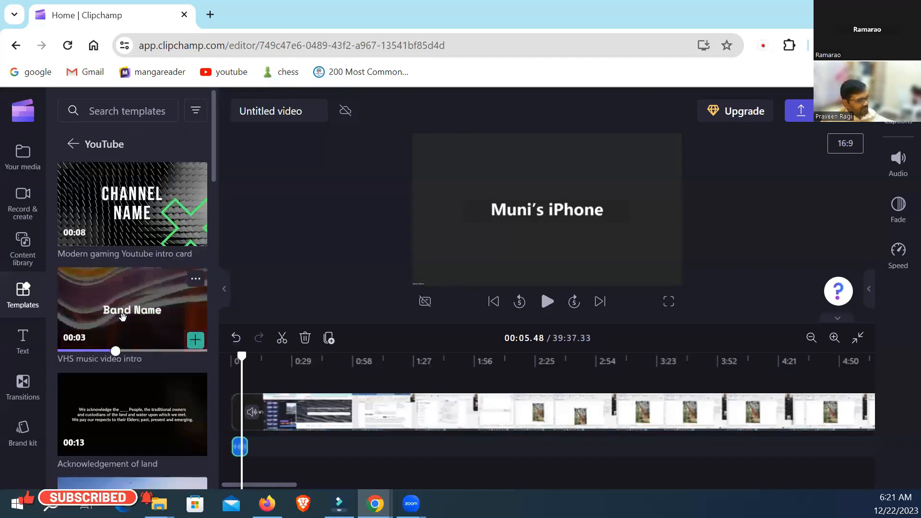
pyautogui.scroll(-3, 122, 318)
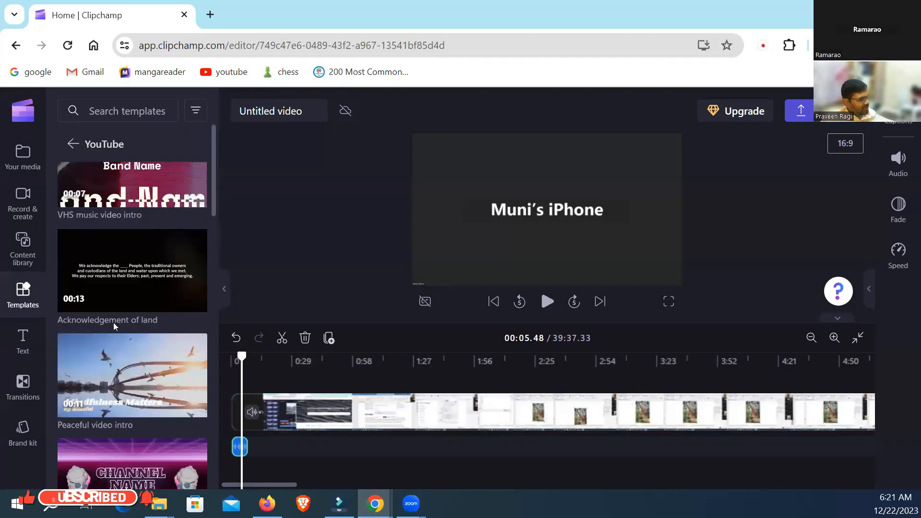
pyautogui.moveTo(152, 293)
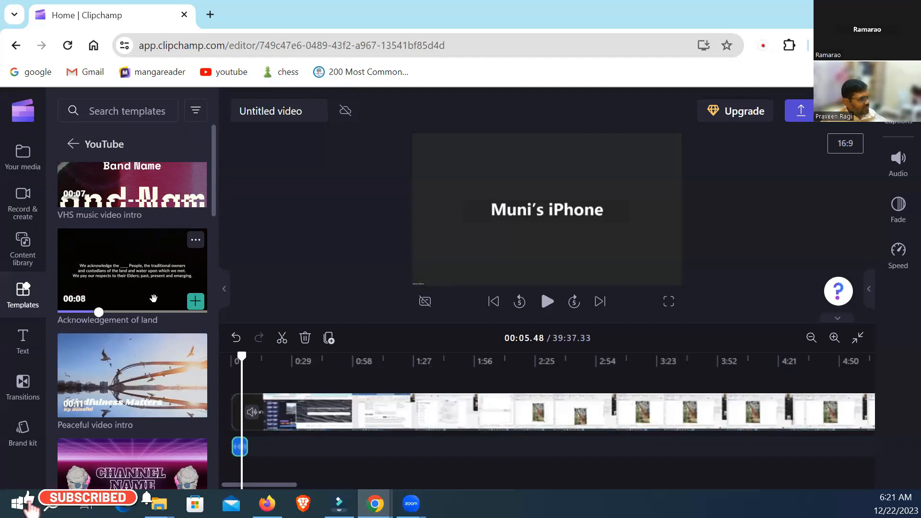
pyautogui.scroll(-2, 154, 298)
pyautogui.moveTo(158, 312)
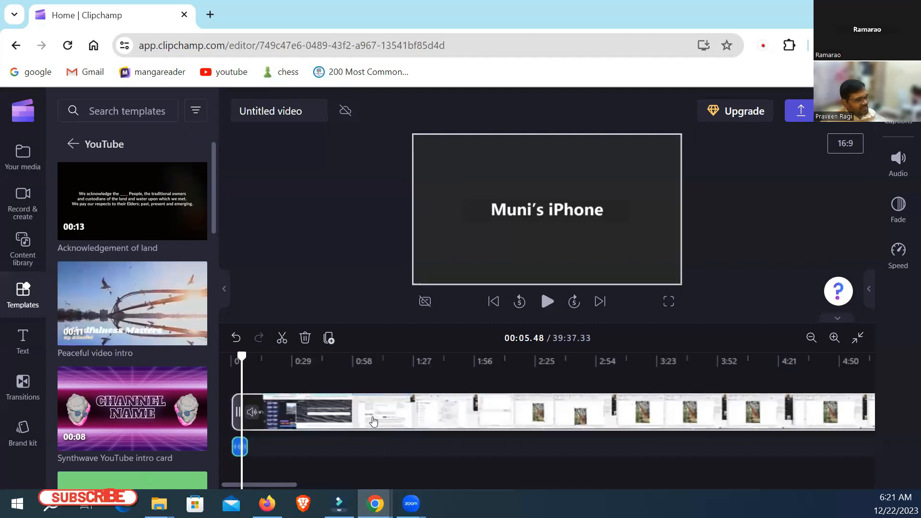
# Delete the long video clip, the audio recording and everything else from the timeline to leave it empty.
pyautogui.click(426, 423)
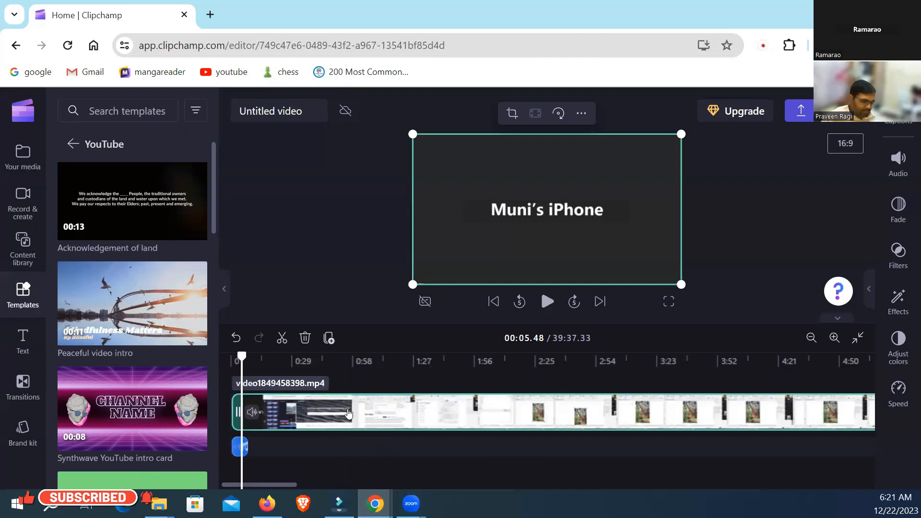
pyautogui.press('Delete')
pyautogui.moveTo(357, 456); pyautogui.dragTo(240, 386)
pyautogui.press('Delete')
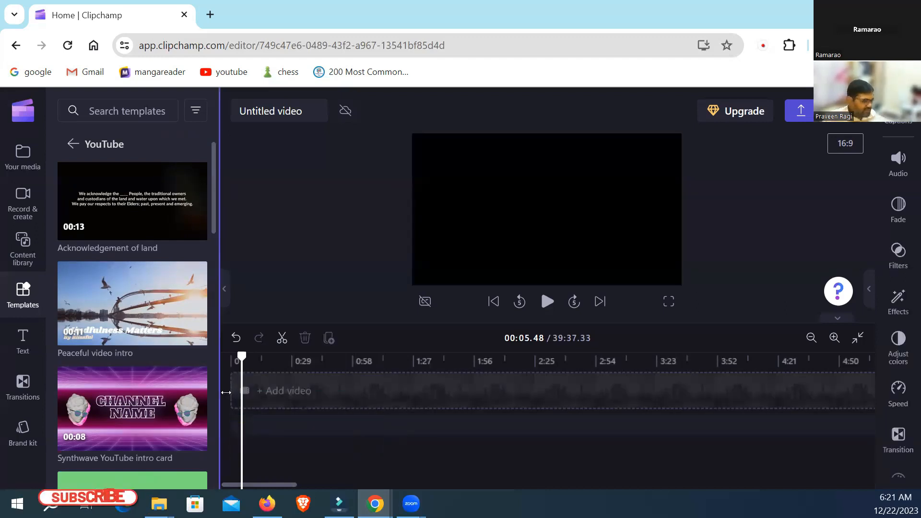
pyautogui.moveTo(286, 485); pyautogui.dragTo(842, 483)
pyautogui.moveTo(687, 450); pyautogui.dragTo(549, 418)
pyautogui.press('Delete')
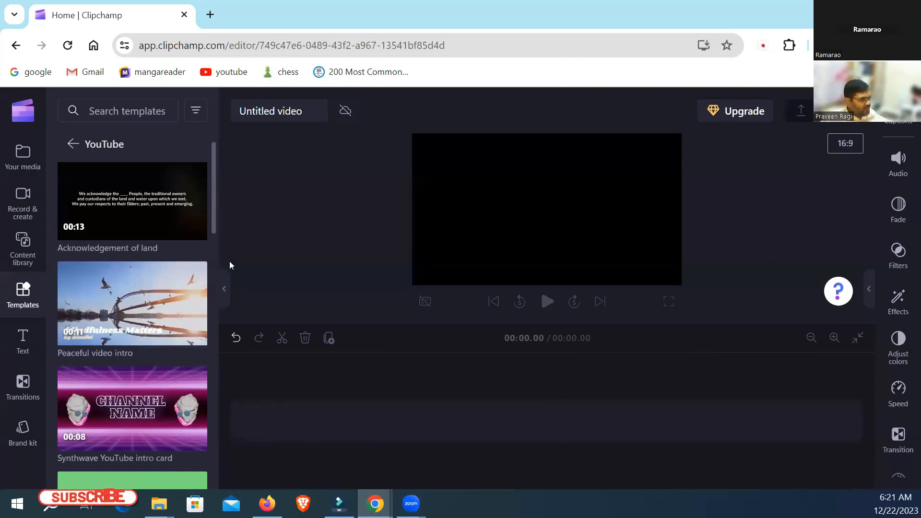
# Add the Peaceful video intro template from the YouTube category to the timeline and enlarge the timeline to show its separate clips.
pyautogui.moveTo(151, 318)
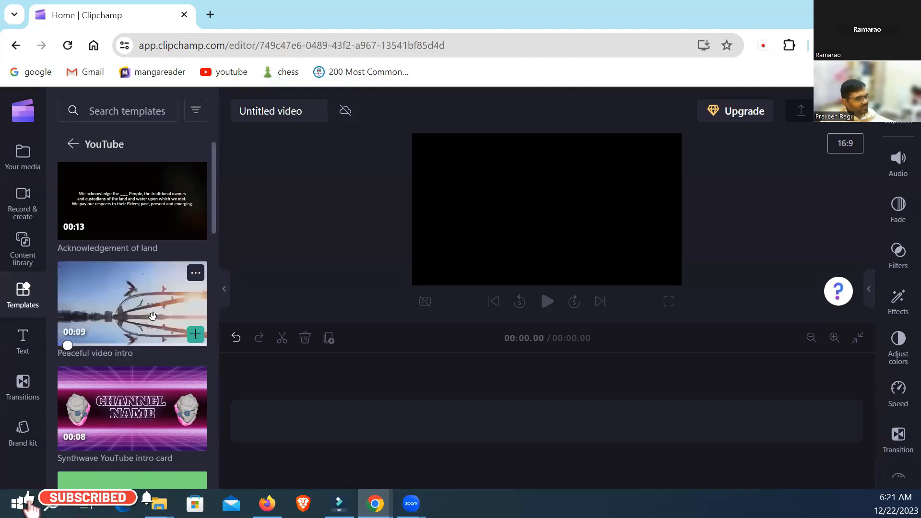
pyautogui.click(195, 336)
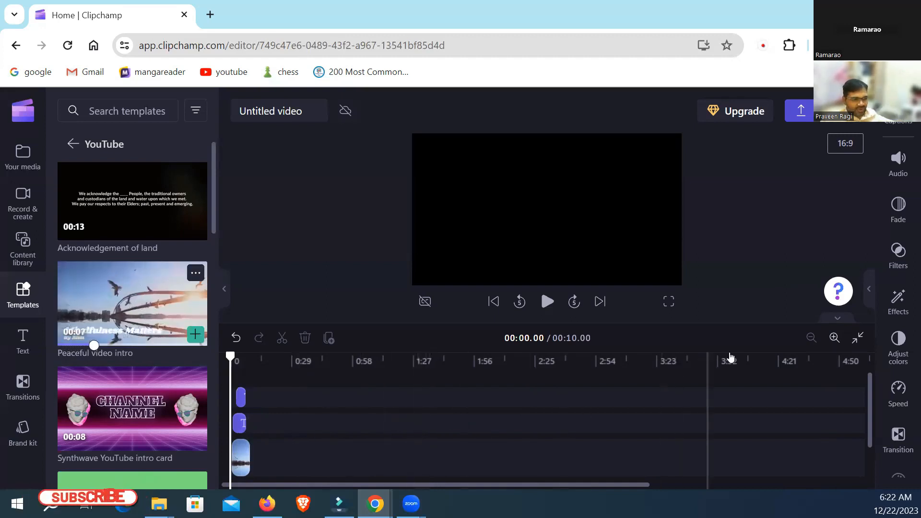
pyautogui.click(833, 338)
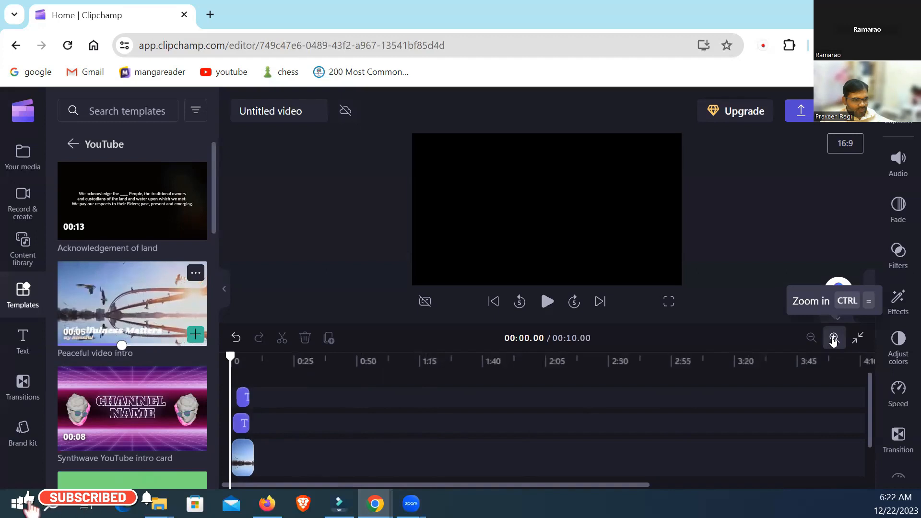
pyautogui.click(833, 339)
pyautogui.click(833, 338)
pyautogui.click(834, 338)
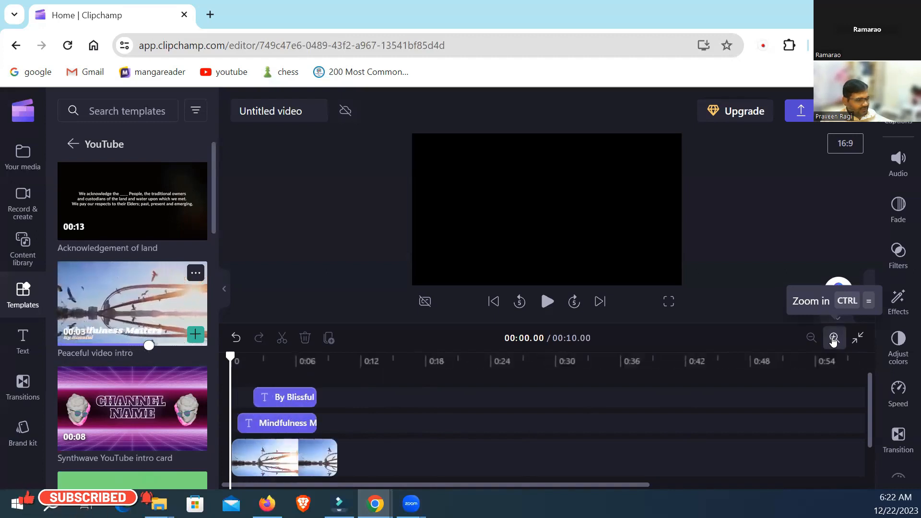
# Play back the Mindfulness Matters intro, rewind it to the beginning and play it again, pausing partway through.
pyautogui.click(833, 338)
pyautogui.click(833, 338)
pyautogui.click(834, 339)
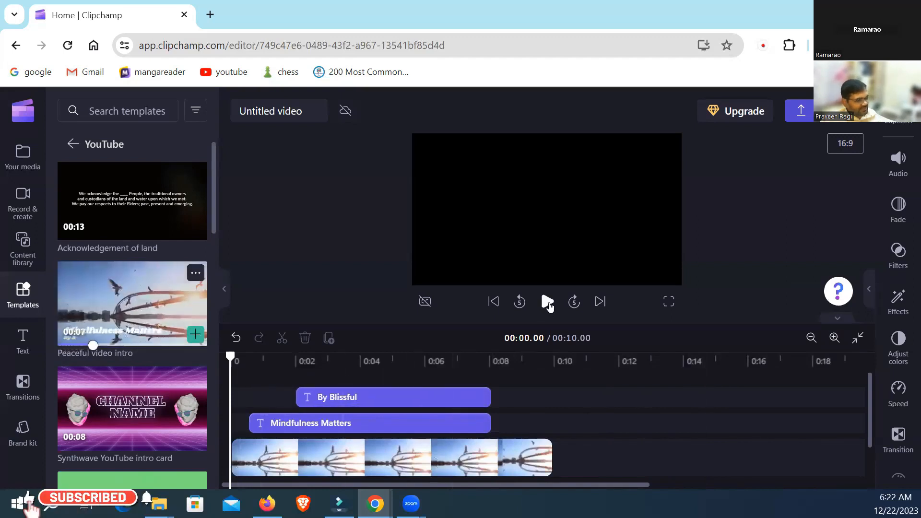
pyautogui.click(548, 301)
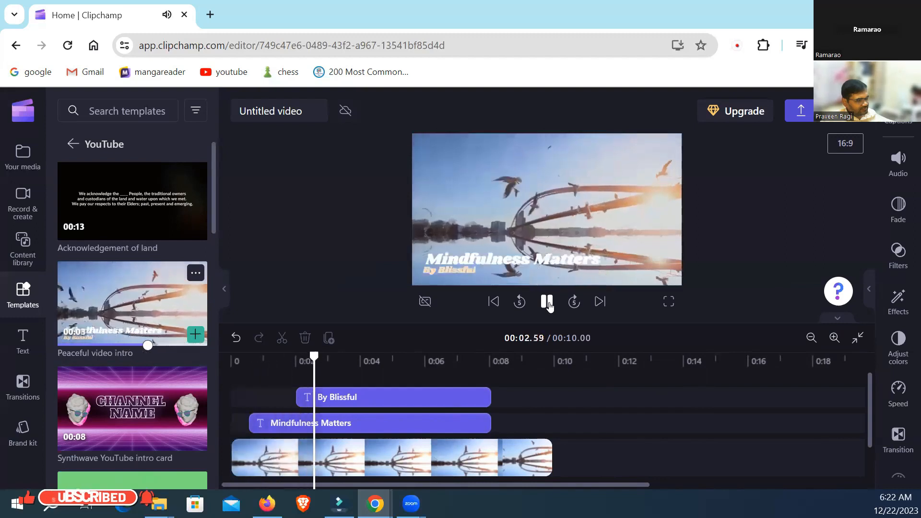
pyautogui.click(547, 302)
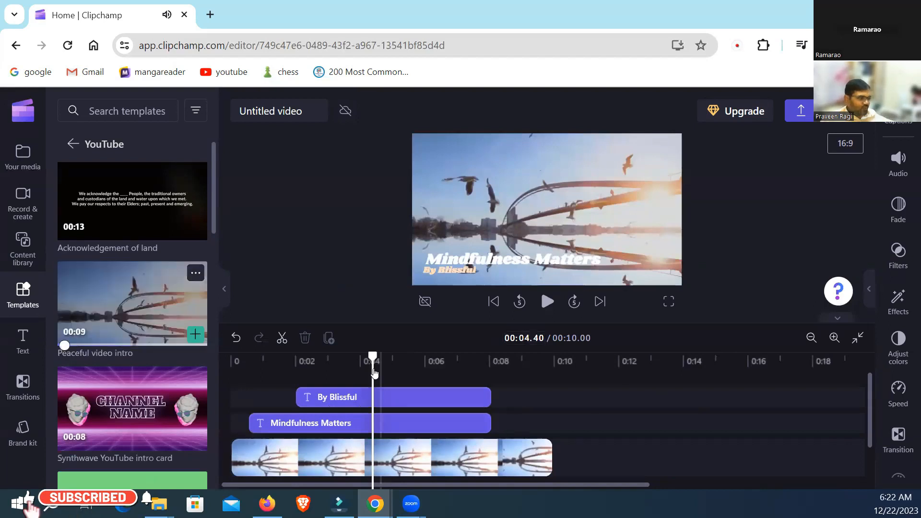
pyautogui.moveTo(373, 364); pyautogui.dragTo(230, 360)
pyautogui.click(326, 463)
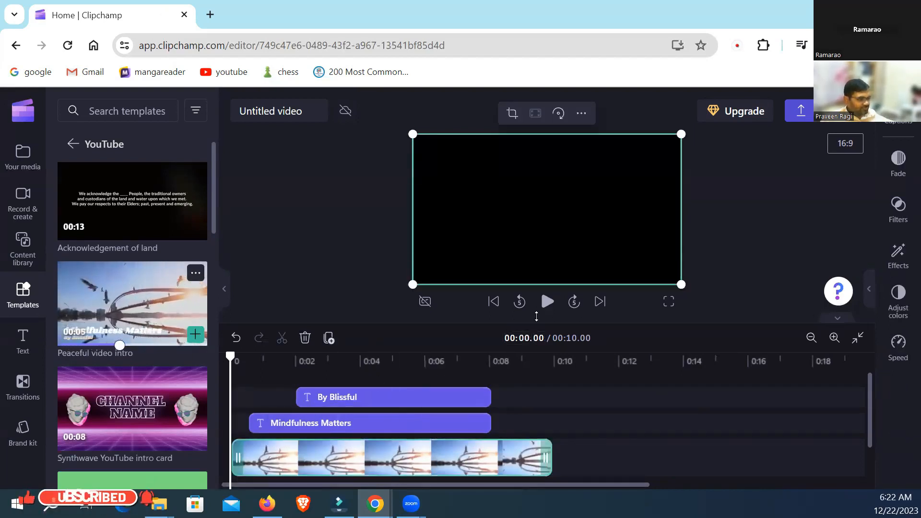
pyautogui.click(548, 303)
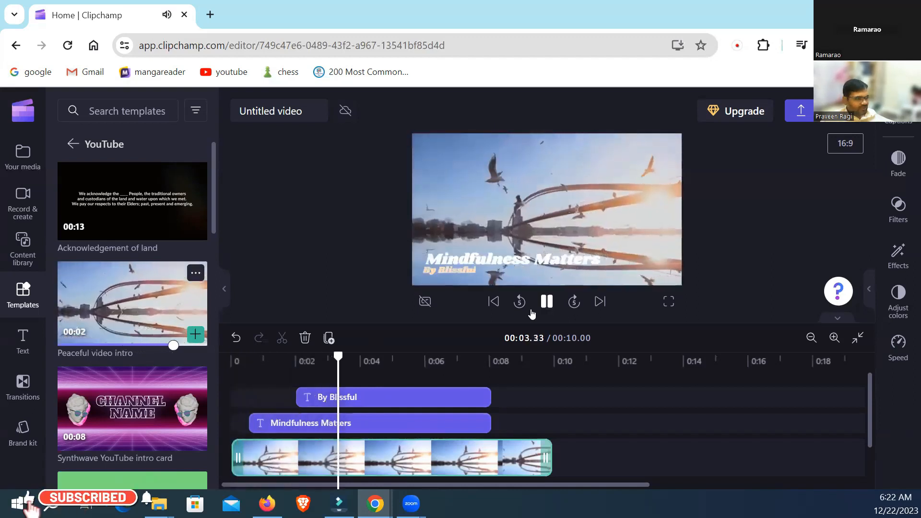
pyautogui.click(533, 195)
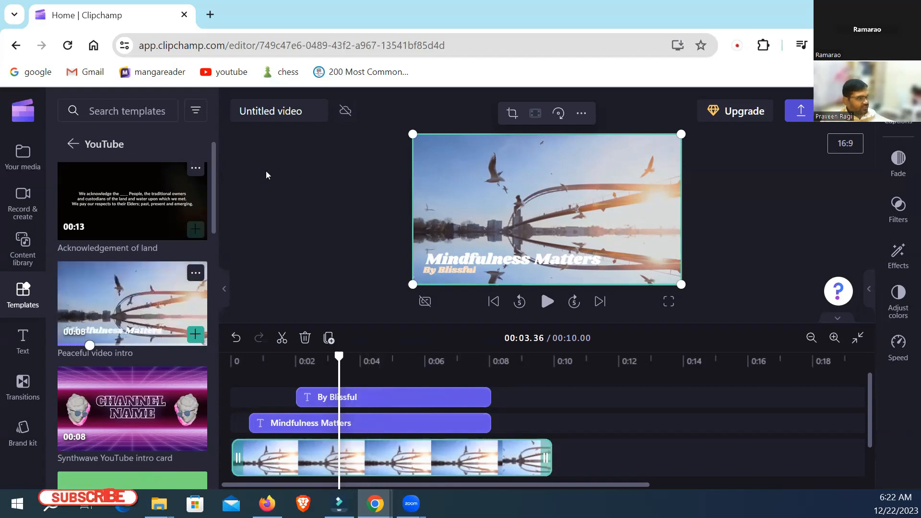
# Create a new video and add the green terraced-hills clip from the Clipchamp selects video collection to its timeline.
pyautogui.click(20, 112)
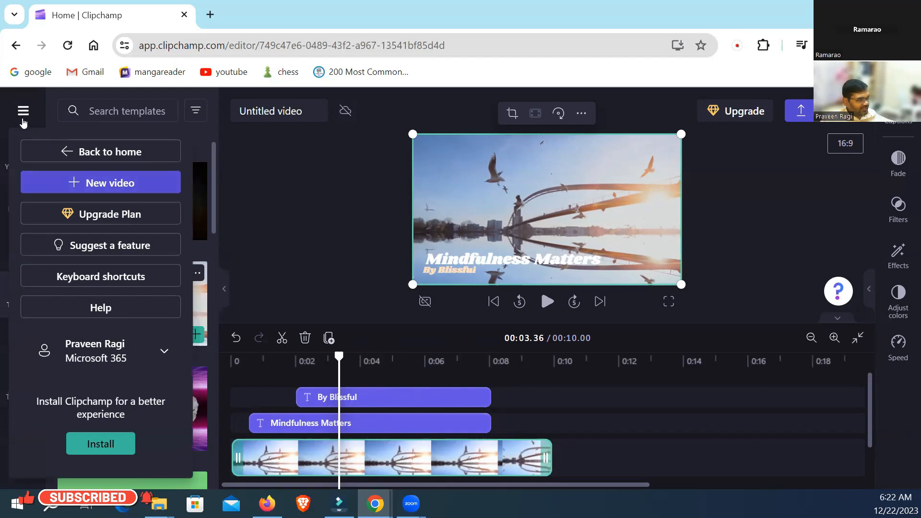
pyautogui.click(95, 182)
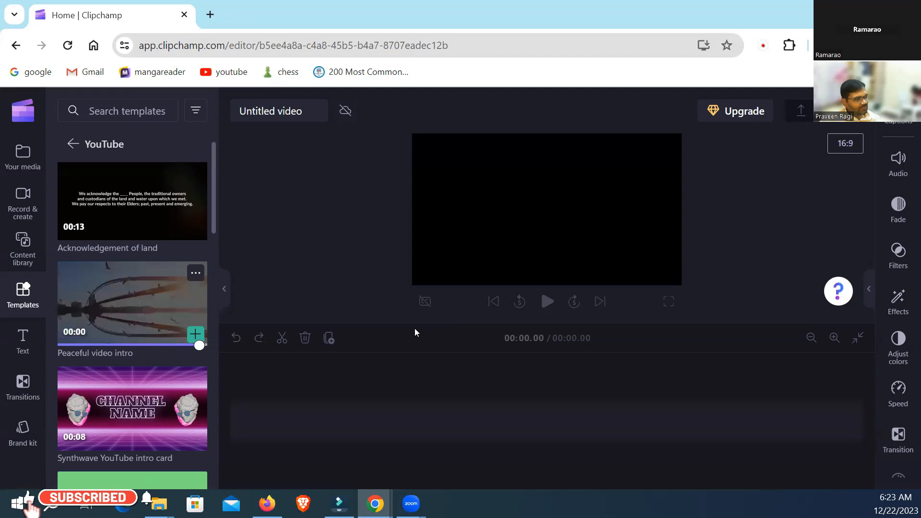
pyautogui.click(28, 251)
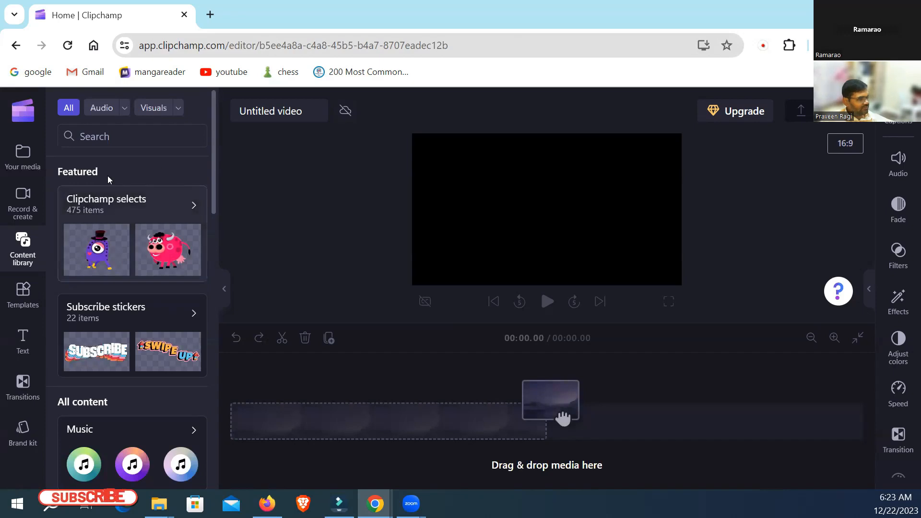
pyautogui.scroll(-5, 119, 248)
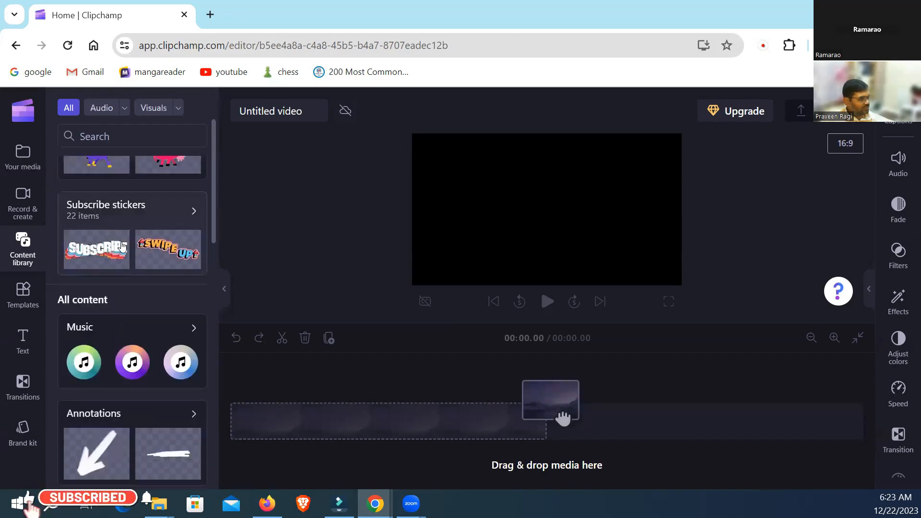
pyautogui.scroll(-3, 103, 277)
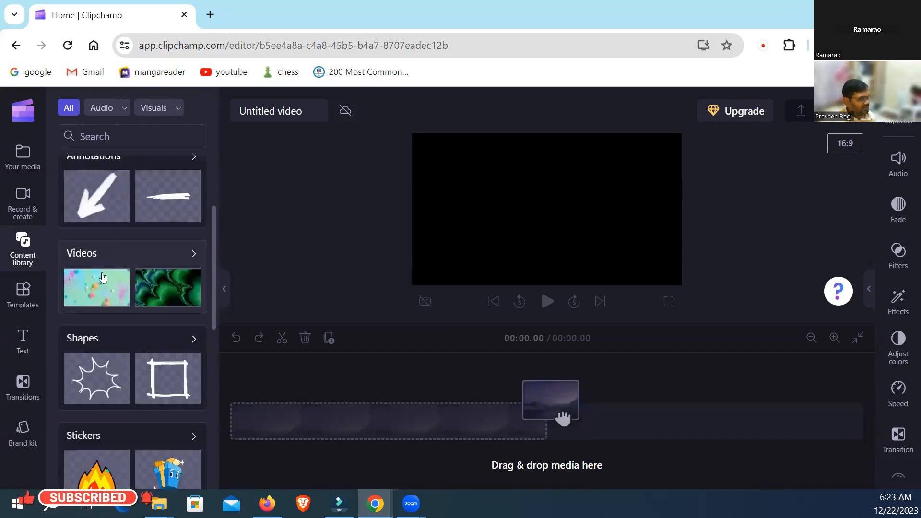
pyautogui.click(92, 259)
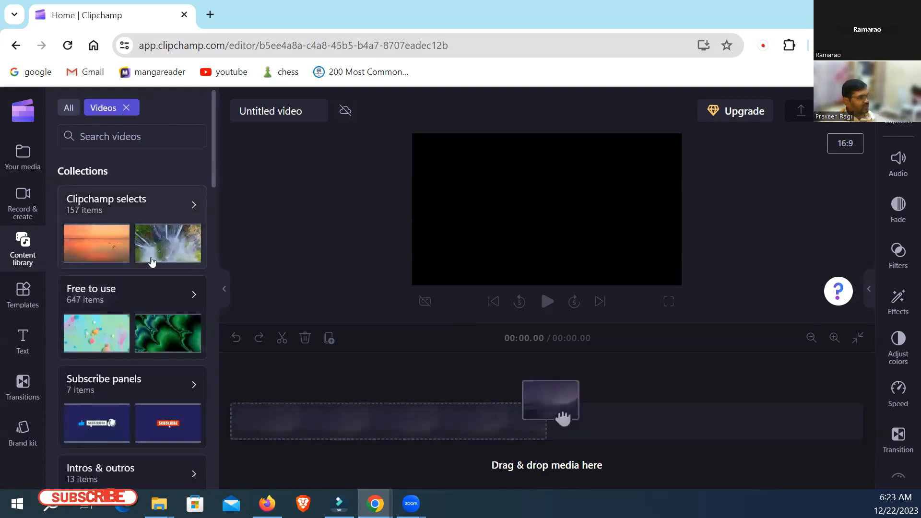
pyautogui.click(122, 202)
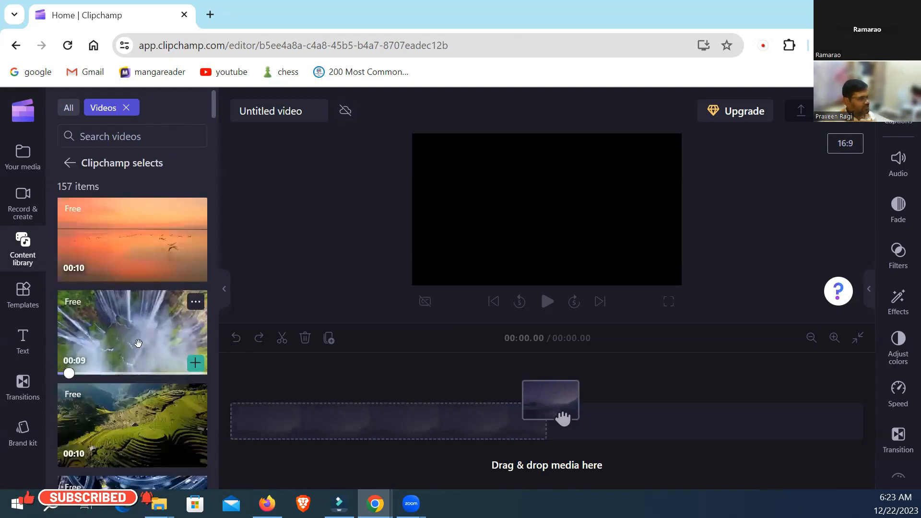
pyautogui.scroll(-2, 140, 355)
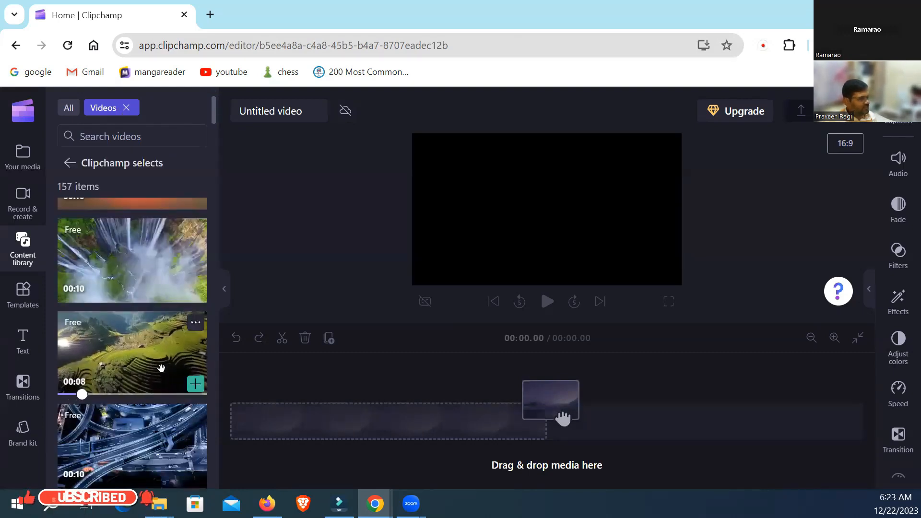
pyautogui.moveTo(139, 357); pyautogui.dragTo(427, 443)
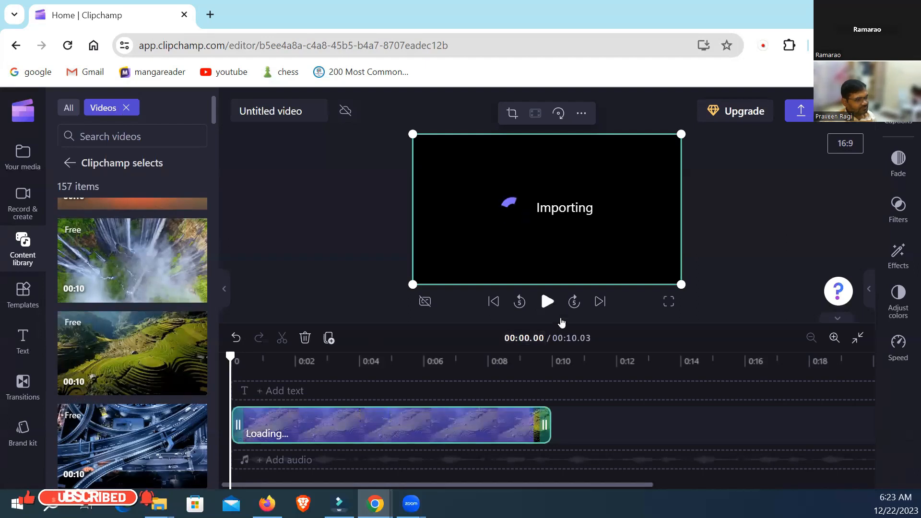
# Preview the terraced-hills clip, pause it, and return the playhead to the start.
pyautogui.click(548, 302)
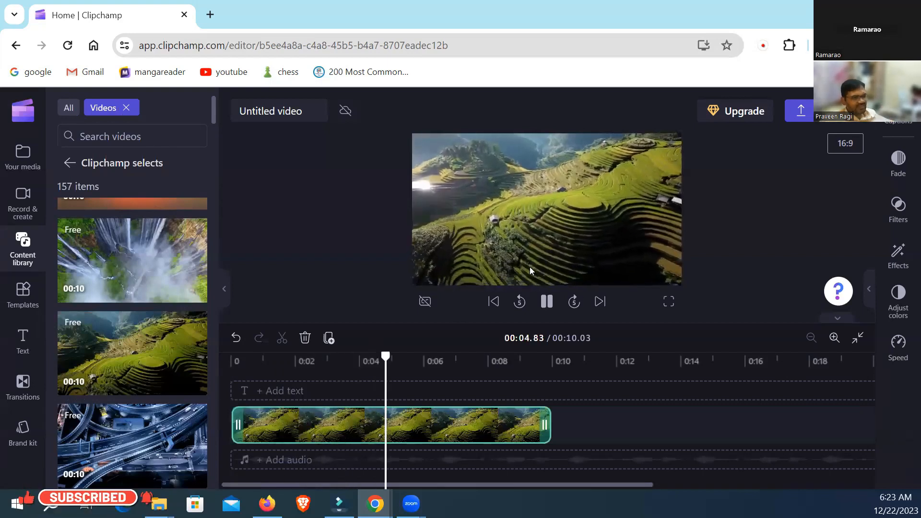
pyautogui.click(547, 302)
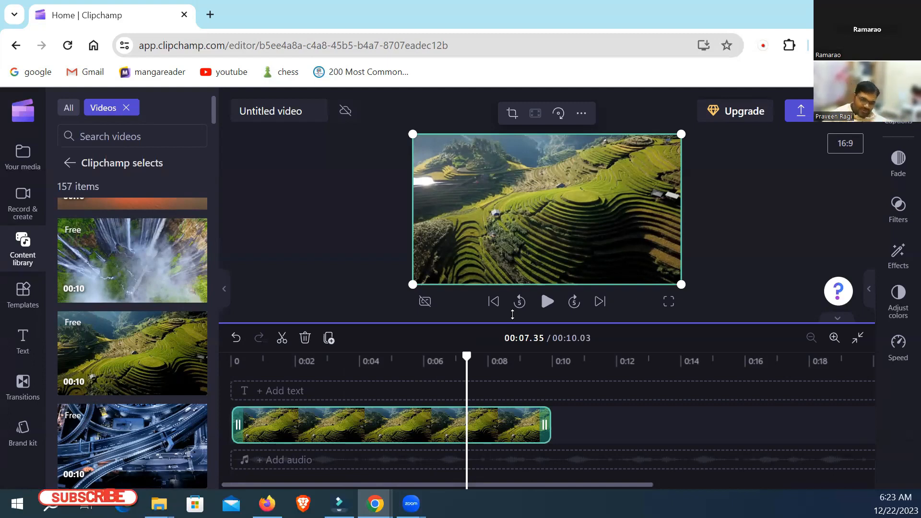
pyautogui.press('Home')
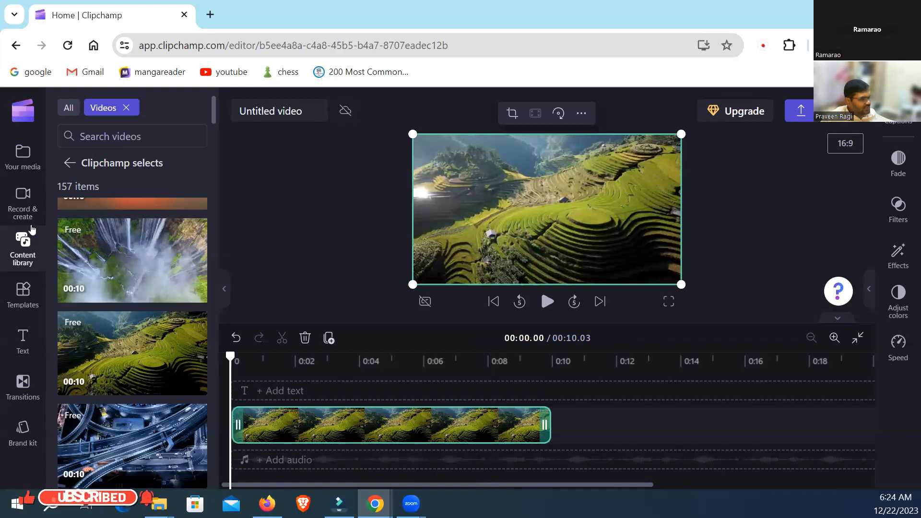
# Clear the Videos filter in the content library, switch to audio content and show the Music collections.
pyautogui.click(19, 217)
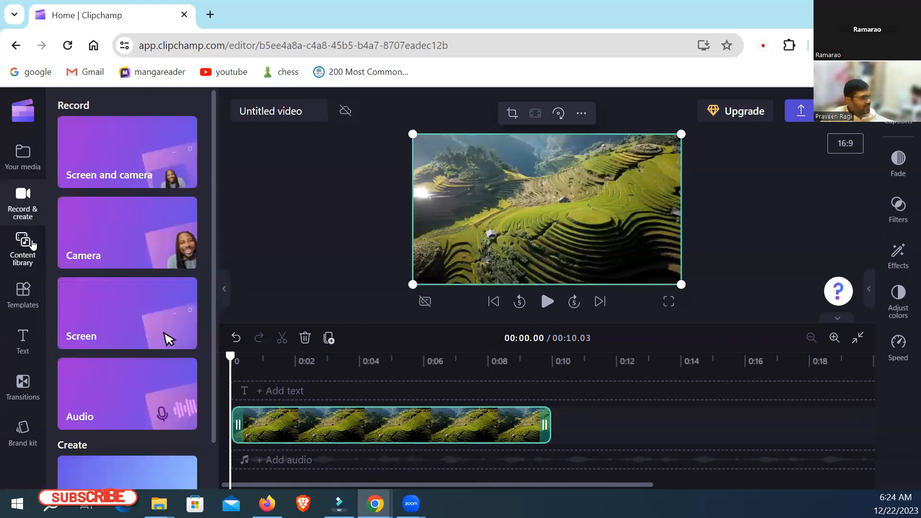
pyautogui.click(23, 245)
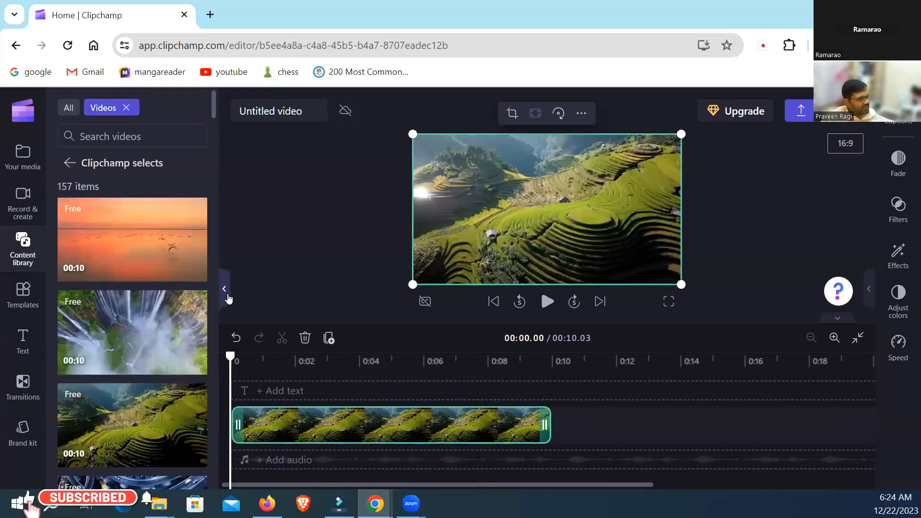
pyautogui.click(70, 163)
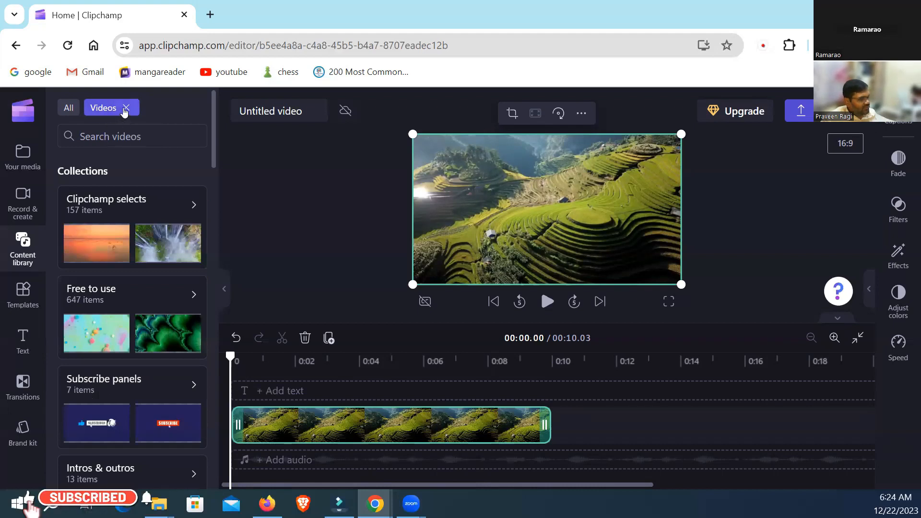
pyautogui.click(125, 110)
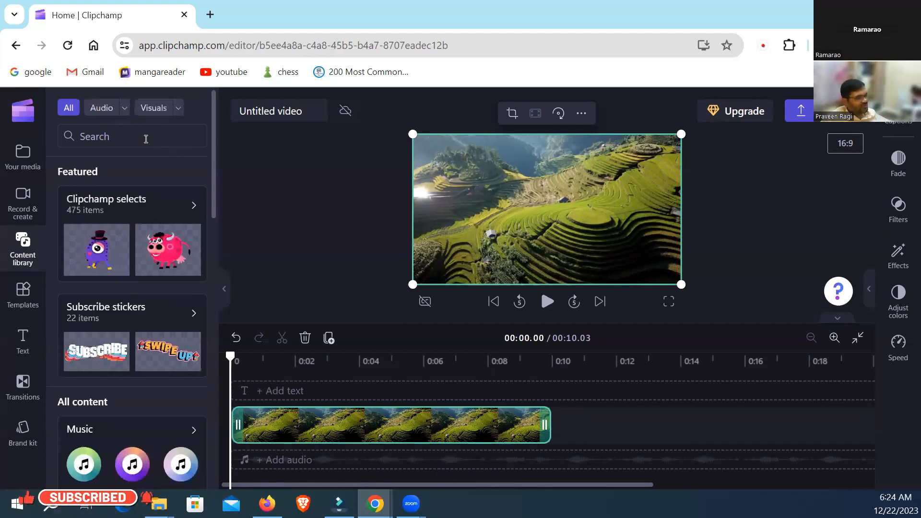
pyautogui.click(94, 109)
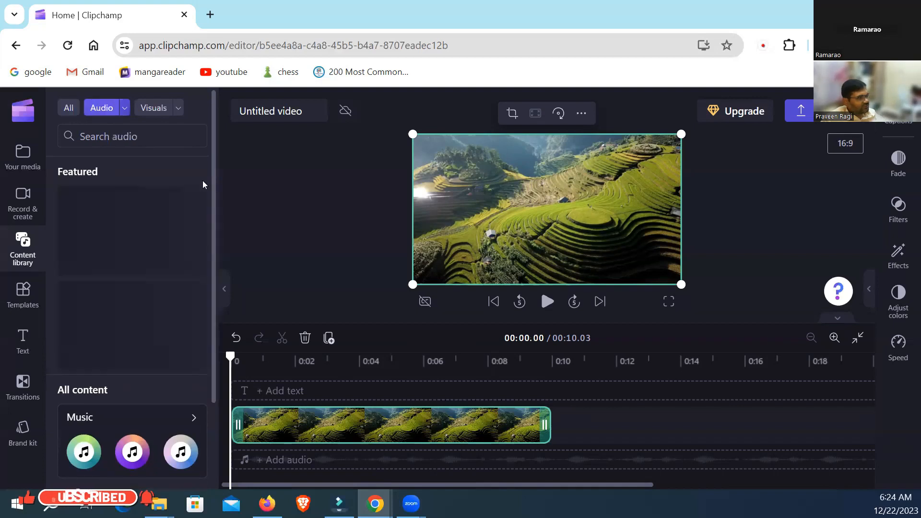
pyautogui.scroll(-1, 106, 247)
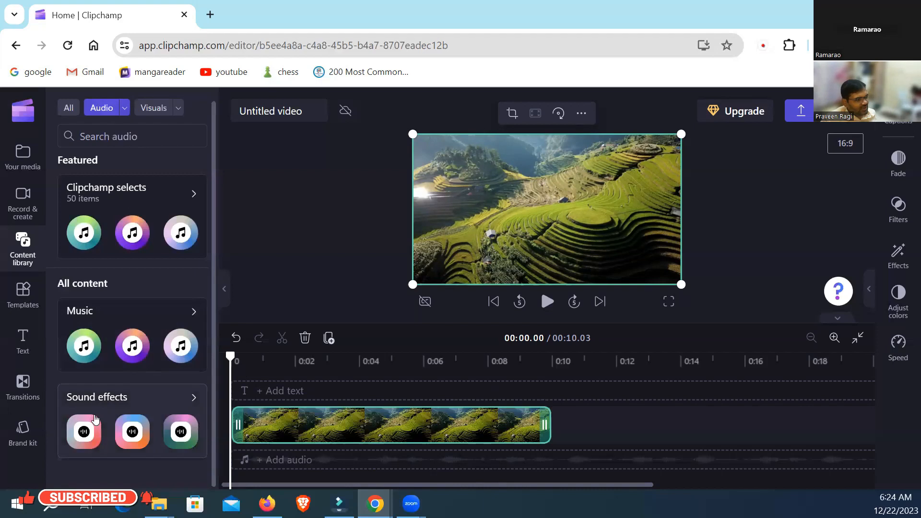
pyautogui.click(100, 323)
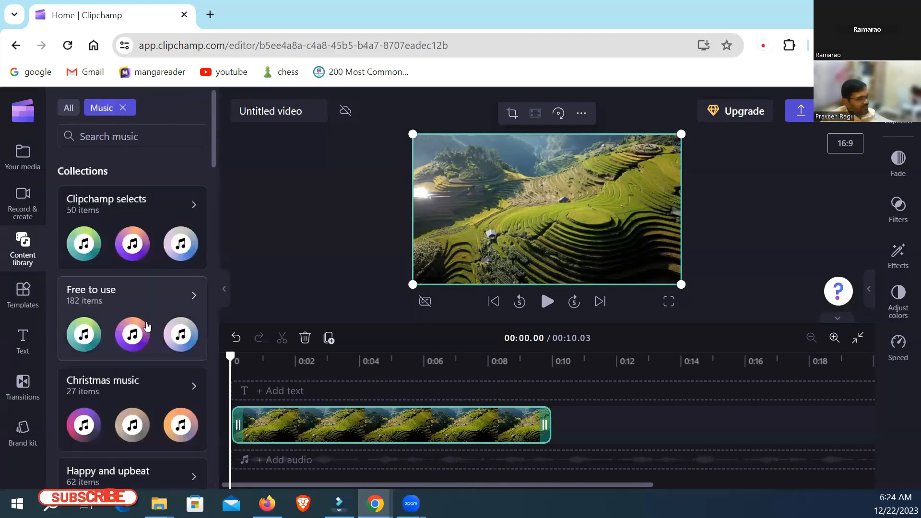
# Browse the music collections and open the Piano collection.
pyautogui.scroll(-3, 122, 354)
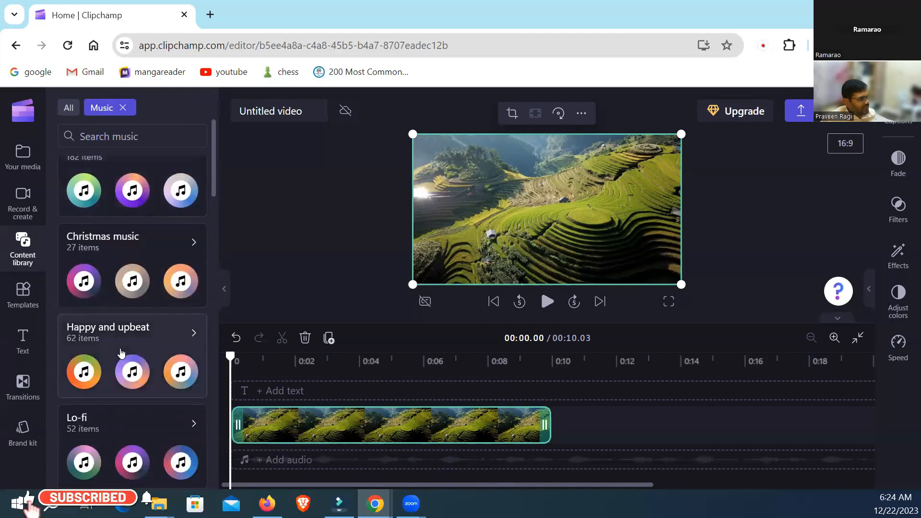
pyautogui.scroll(-3, 133, 355)
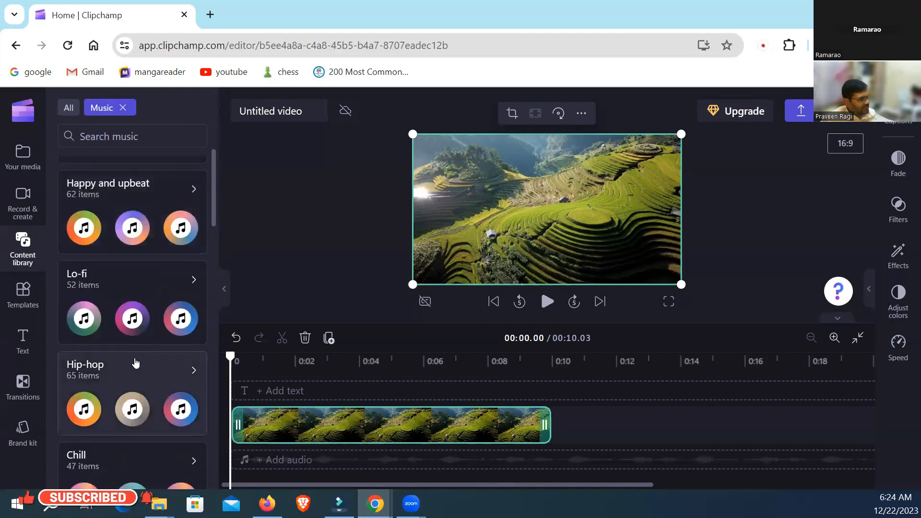
pyautogui.scroll(-3, 135, 363)
pyautogui.scroll(-3, 130, 355)
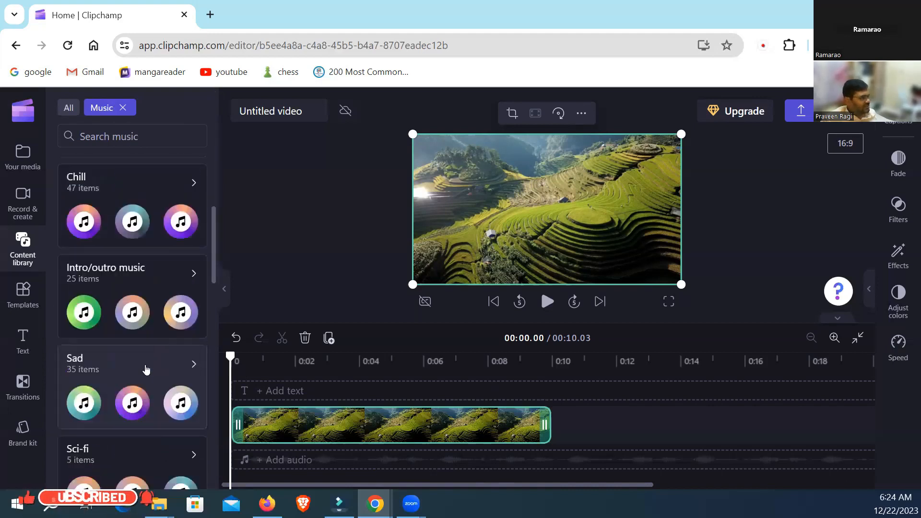
pyautogui.scroll(-3, 149, 327)
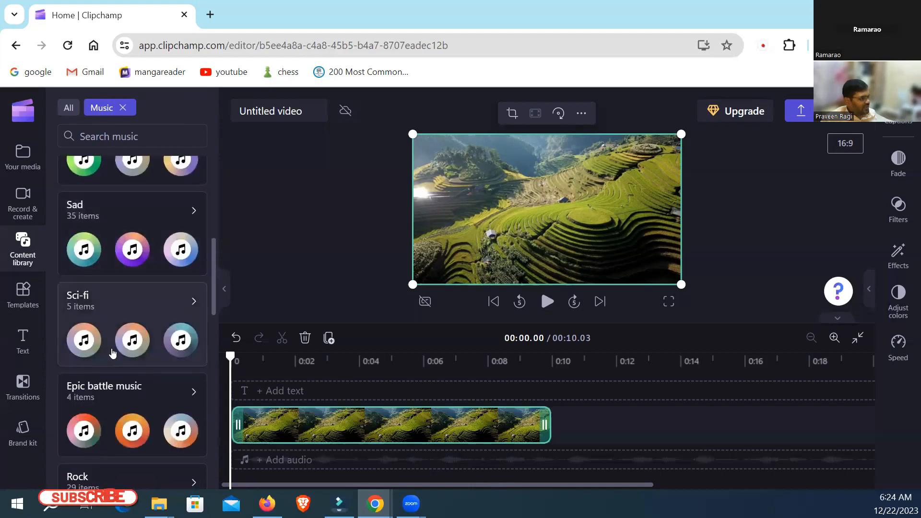
pyautogui.scroll(-3, 127, 367)
pyautogui.scroll(-3, 134, 360)
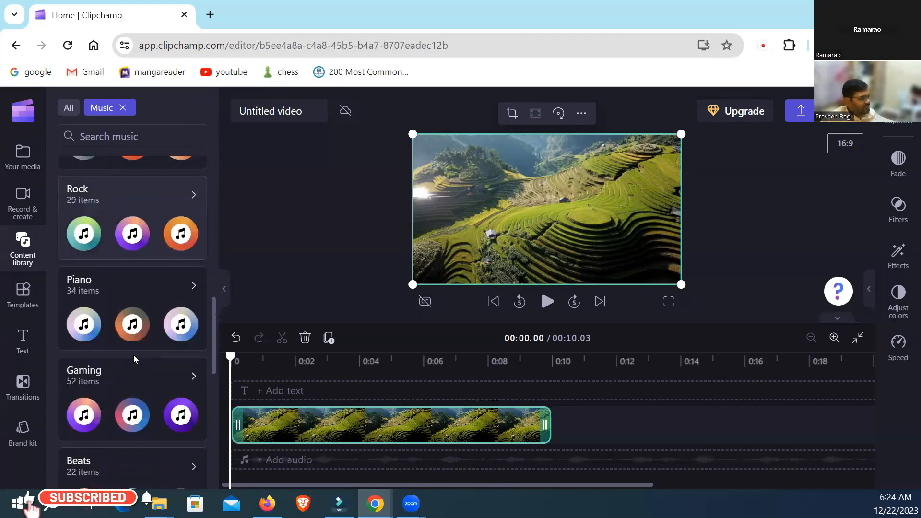
pyautogui.scroll(-3, 149, 369)
pyautogui.scroll(3, 149, 369)
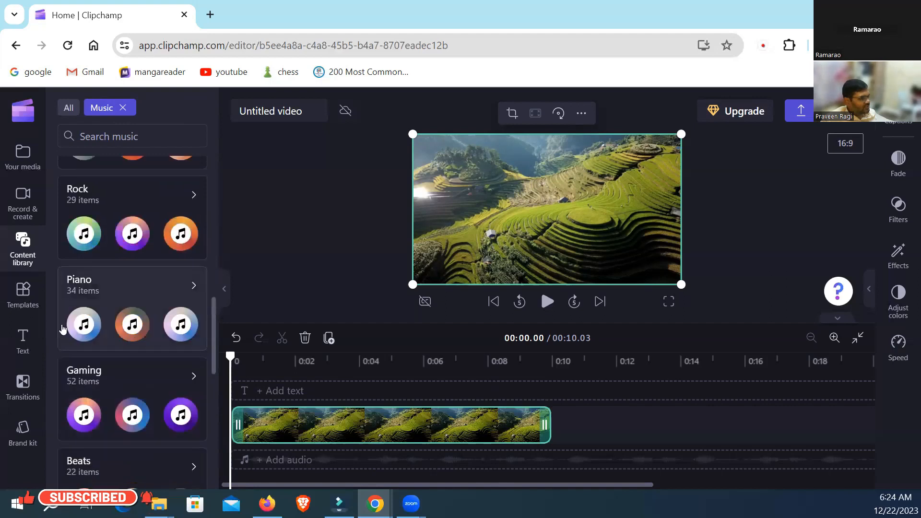
pyautogui.click(114, 322)
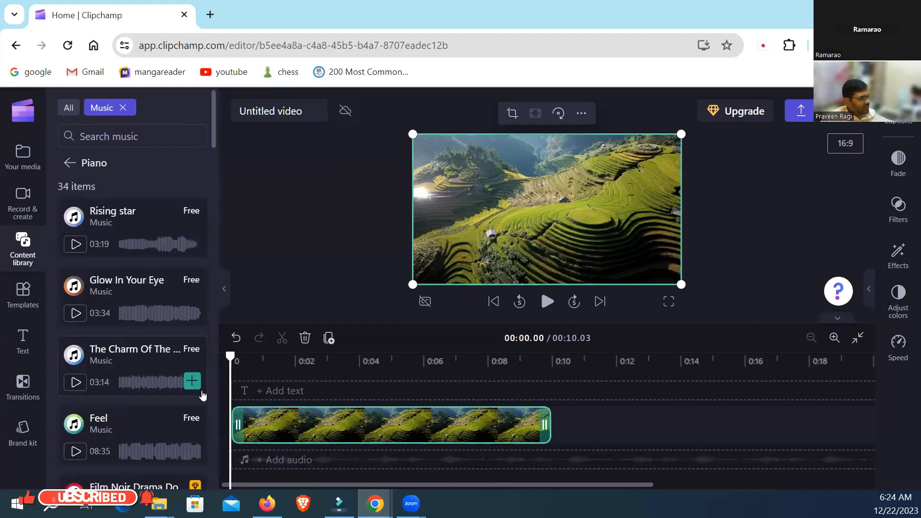
# Preview the Rising star piano track and add it to the timeline below the terraced-hills clip.
pyautogui.click(76, 246)
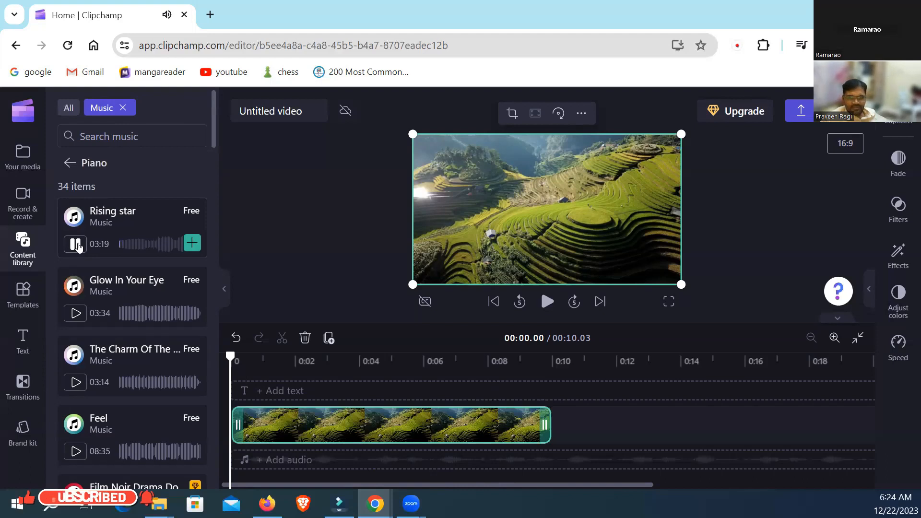
pyautogui.click(76, 244)
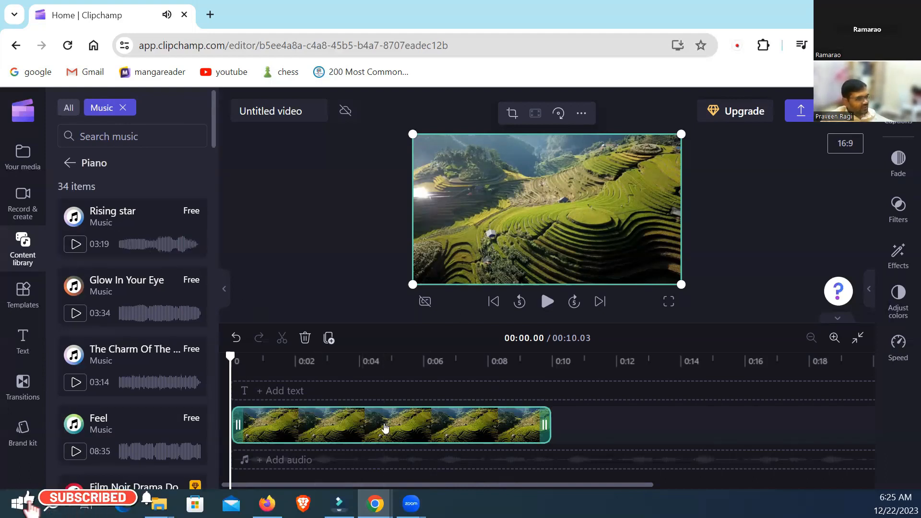
pyautogui.moveTo(114, 213); pyautogui.dragTo(267, 451)
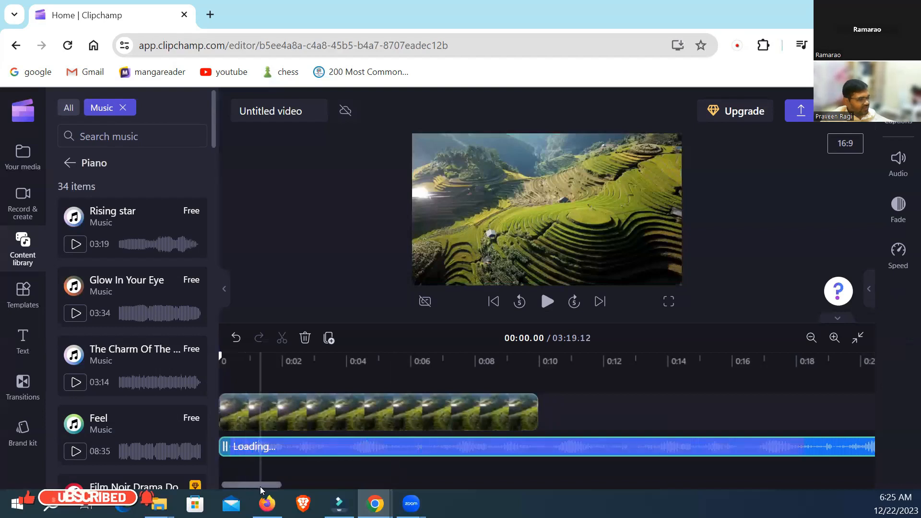
# Play the terraced-hills clip together with the Rising star track and pause past the end of the clip.
pyautogui.click(249, 411)
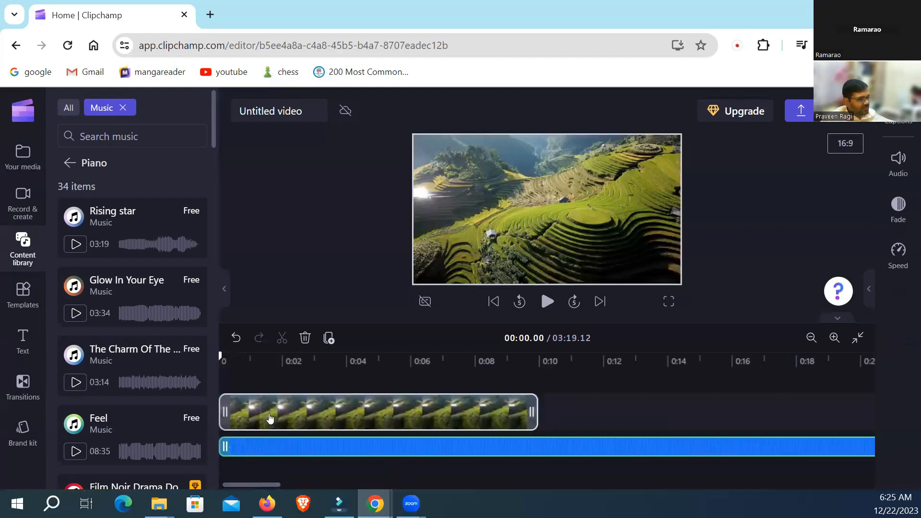
pyautogui.click(262, 453)
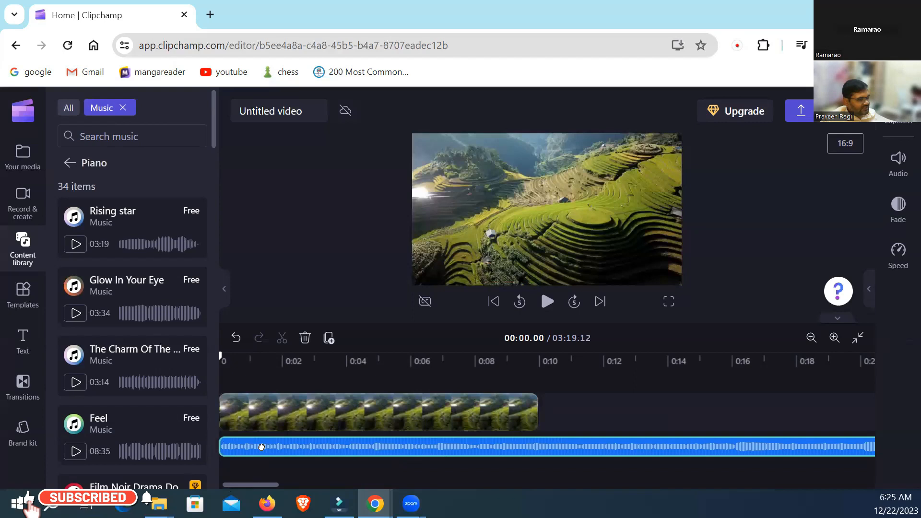
pyautogui.click(259, 416)
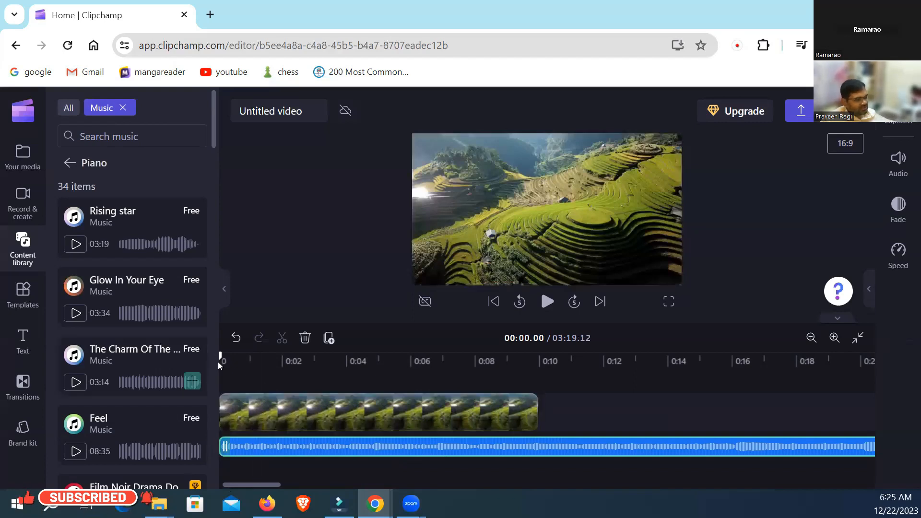
pyautogui.press('space')
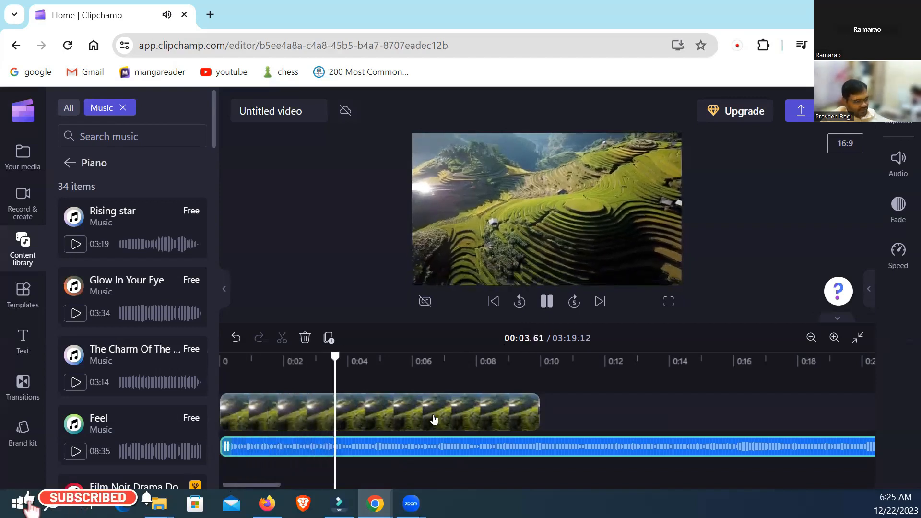
pyautogui.click(547, 302)
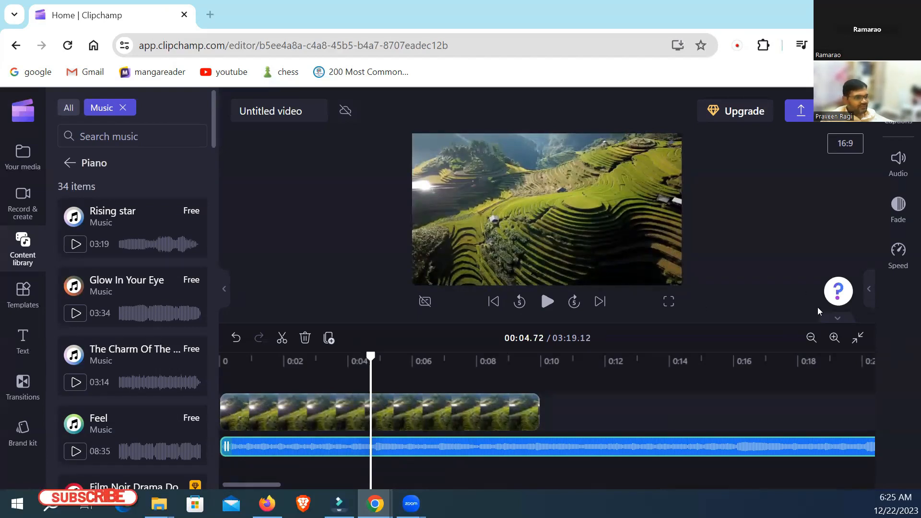
pyautogui.click(547, 303)
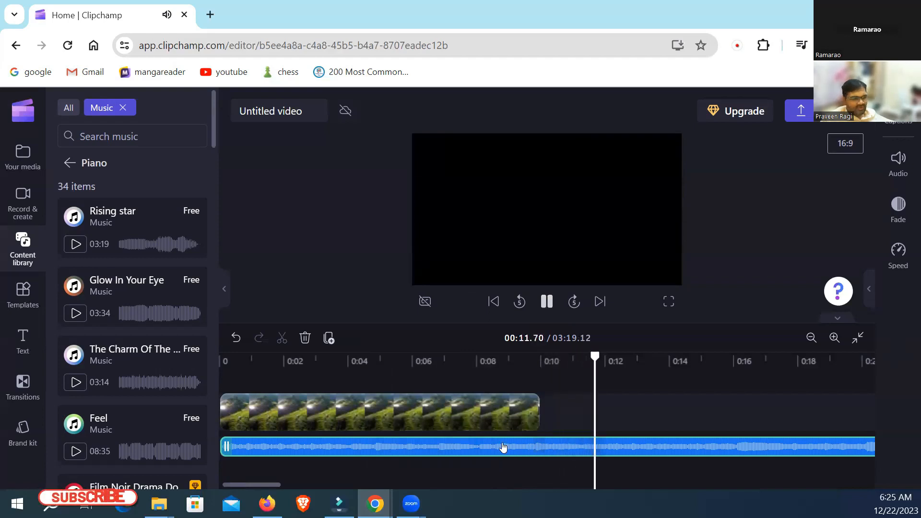
pyautogui.click(547, 302)
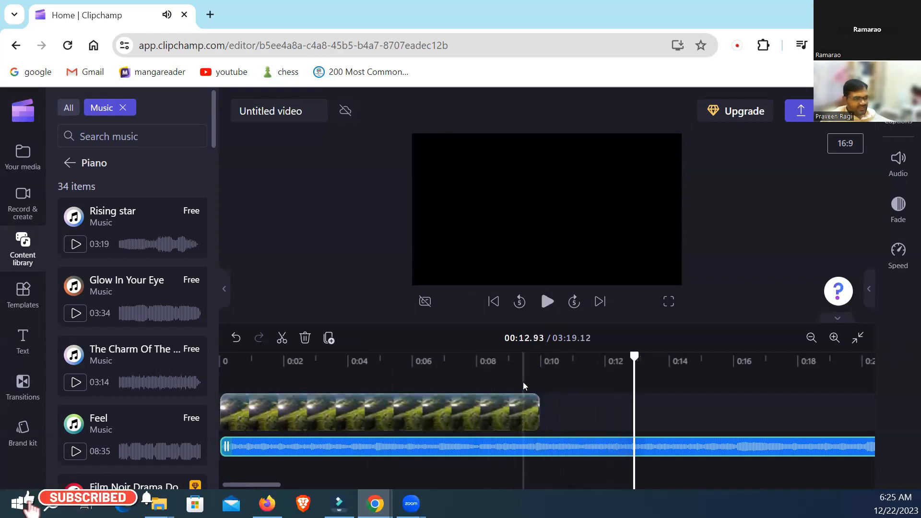
# Place the playhead precisely at the end of the terraced-hills clip, at 00:10.02.
pyautogui.click(498, 382)
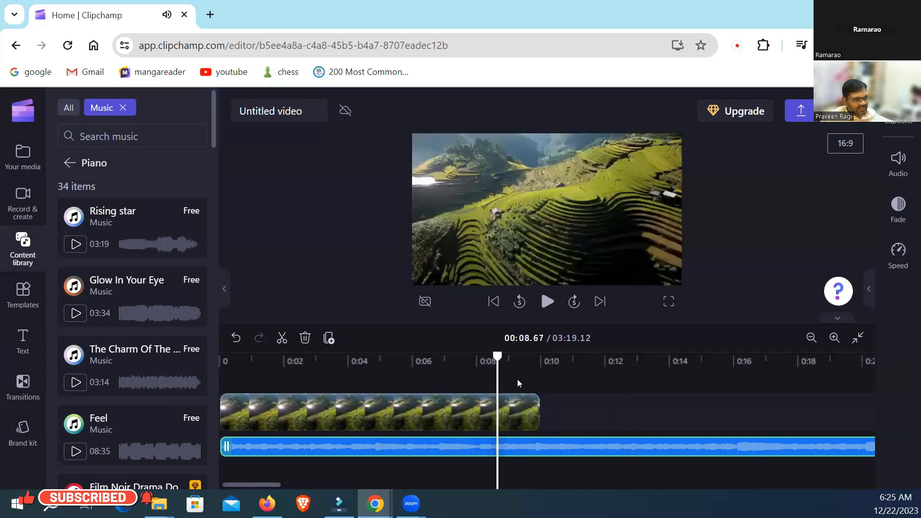
pyautogui.moveTo(500, 356); pyautogui.dragTo(534, 357)
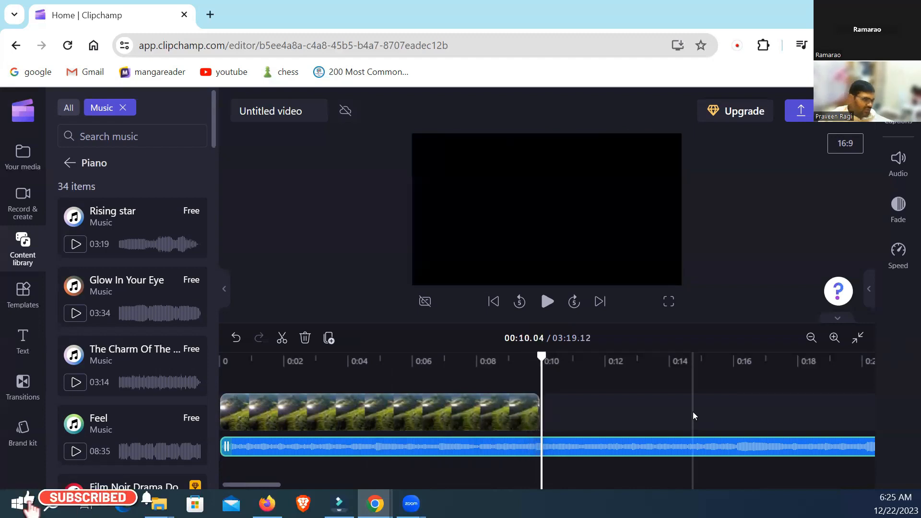
pyautogui.click(835, 339)
pyautogui.click(835, 338)
pyautogui.click(835, 338)
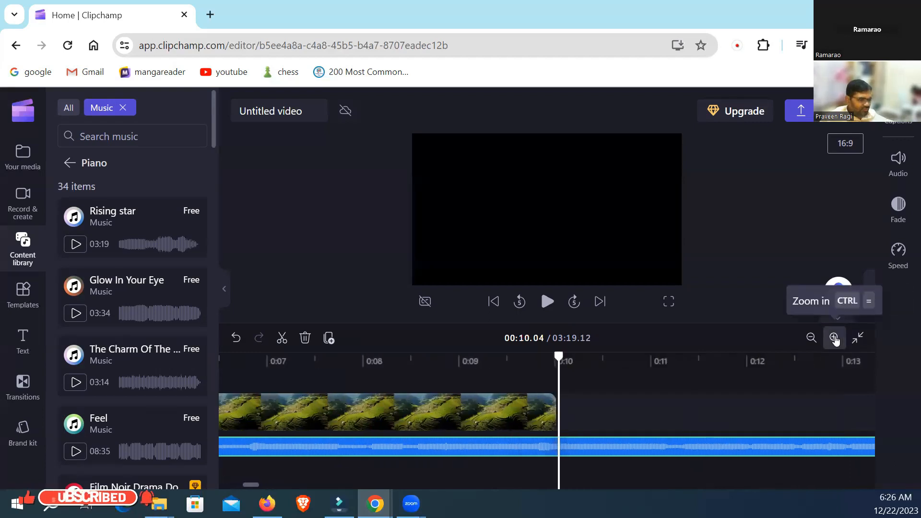
pyautogui.click(835, 338)
pyautogui.click(835, 339)
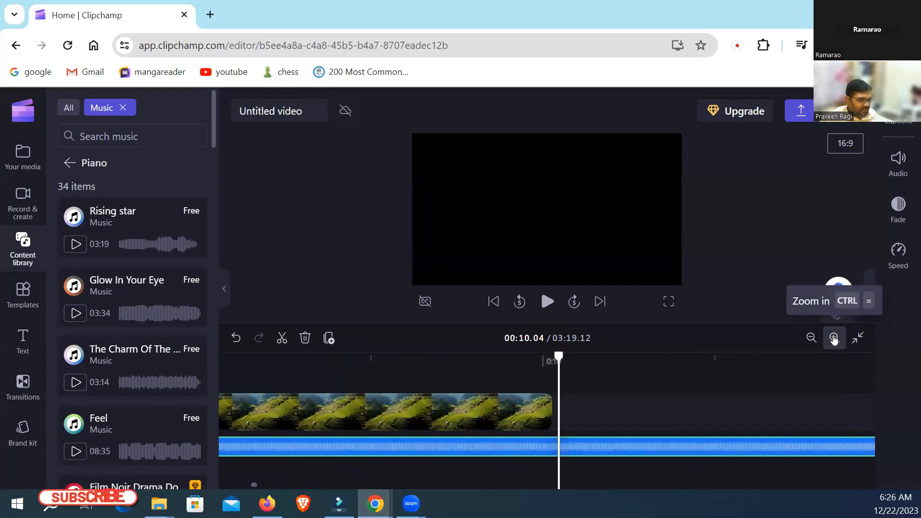
pyautogui.click(835, 339)
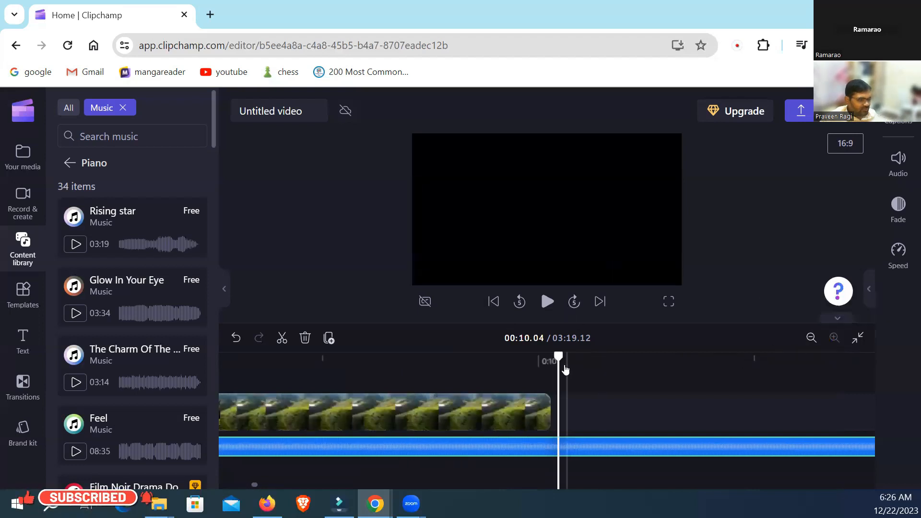
pyautogui.moveTo(553, 359); pyautogui.dragTo(541, 362)
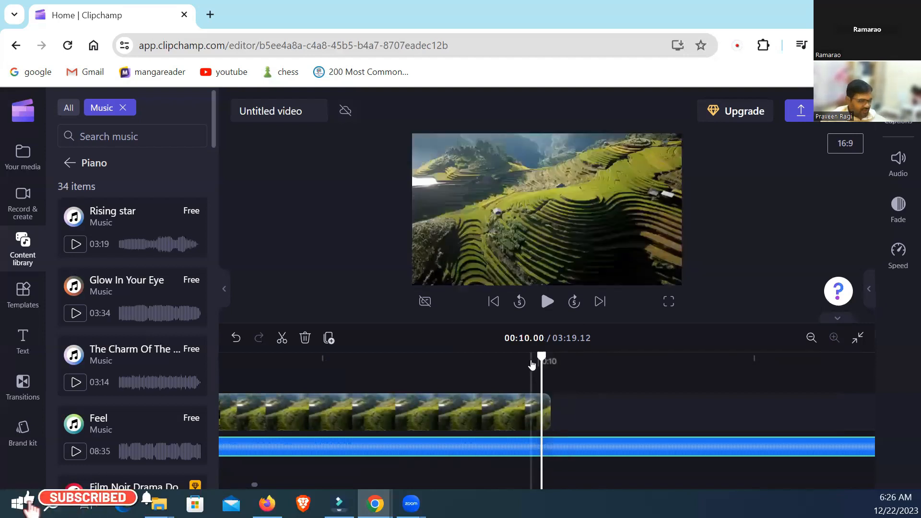
pyautogui.press('Right')
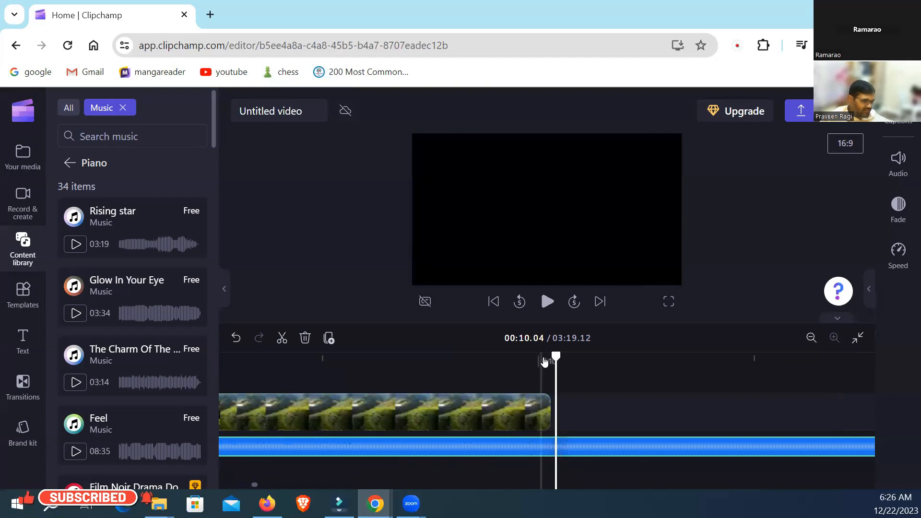
pyautogui.moveTo(557, 355); pyautogui.dragTo(550, 357)
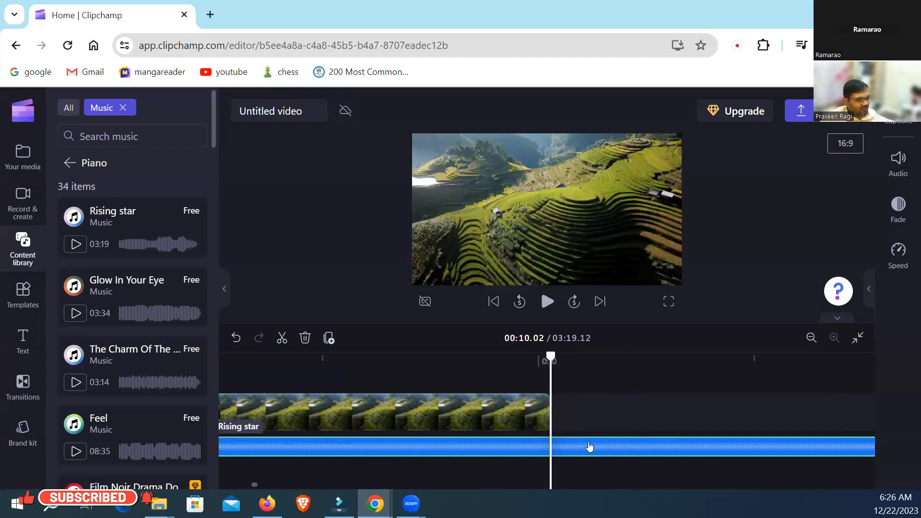
# Split the Rising star track at the playhead and delete the part that extends beyond the clip.
pyautogui.click(282, 339)
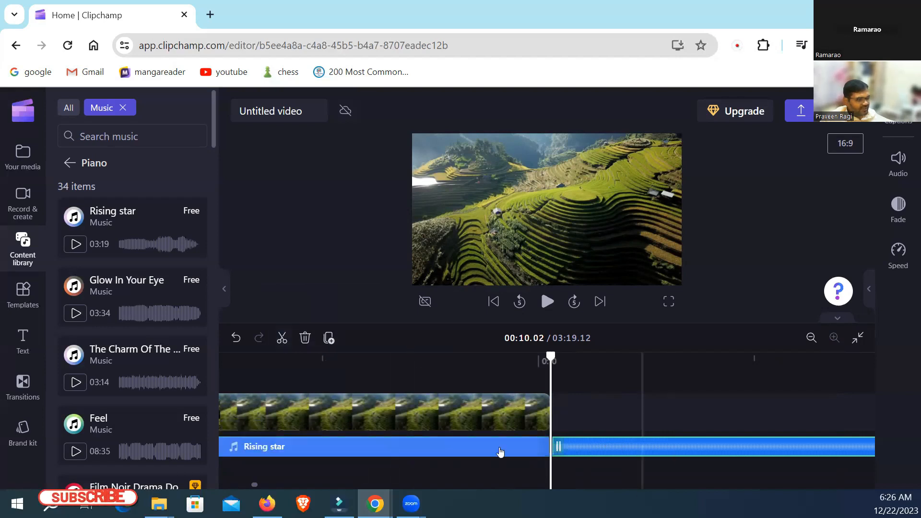
pyautogui.click(646, 451)
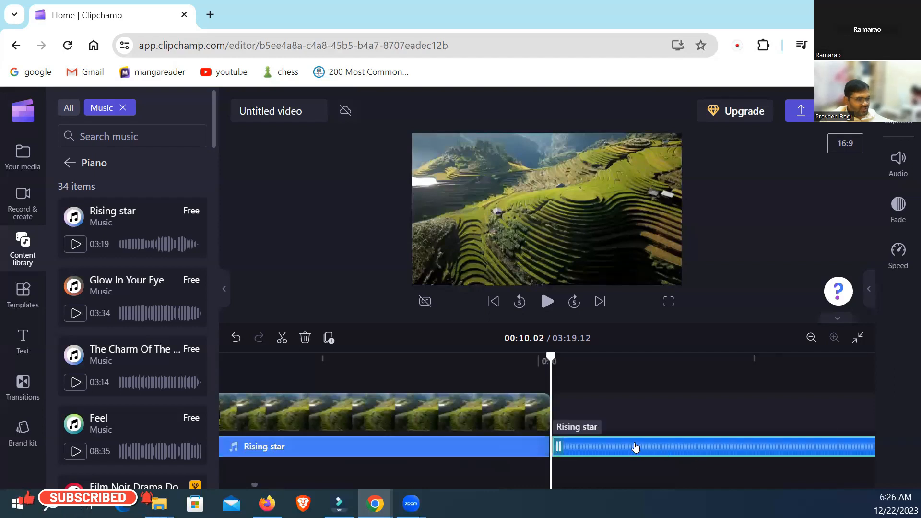
pyautogui.press('Delete')
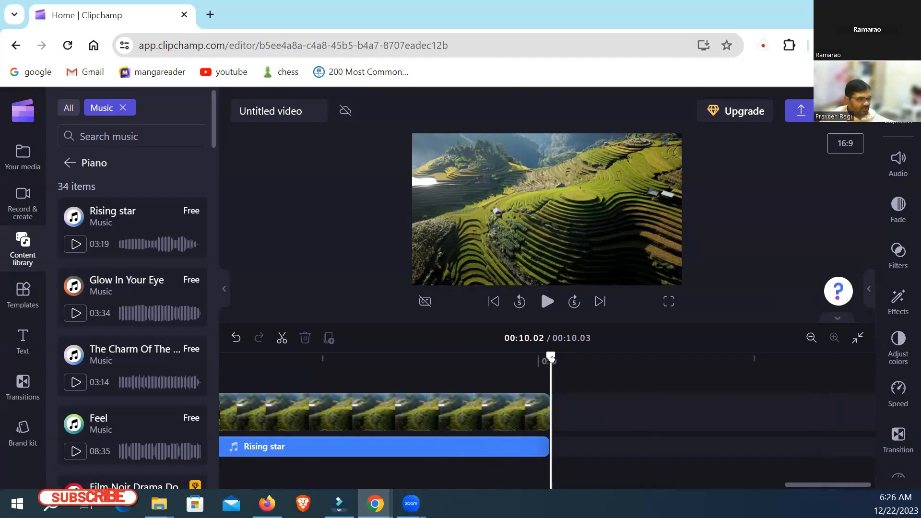
# Play the trimmed video with its music from start to end and return the playhead to the start.
pyautogui.moveTo(551, 357); pyautogui.dragTo(501, 358)
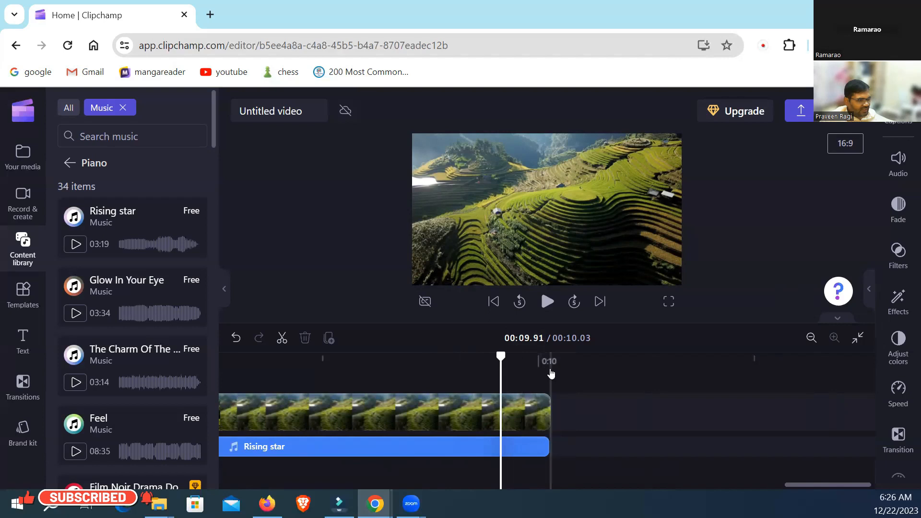
pyautogui.moveTo(500, 356); pyautogui.dragTo(213, 338)
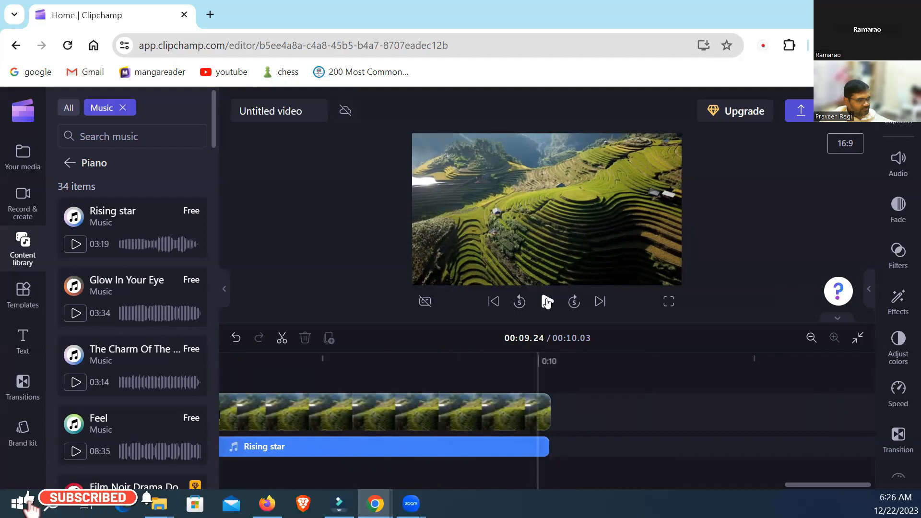
pyautogui.click(547, 301)
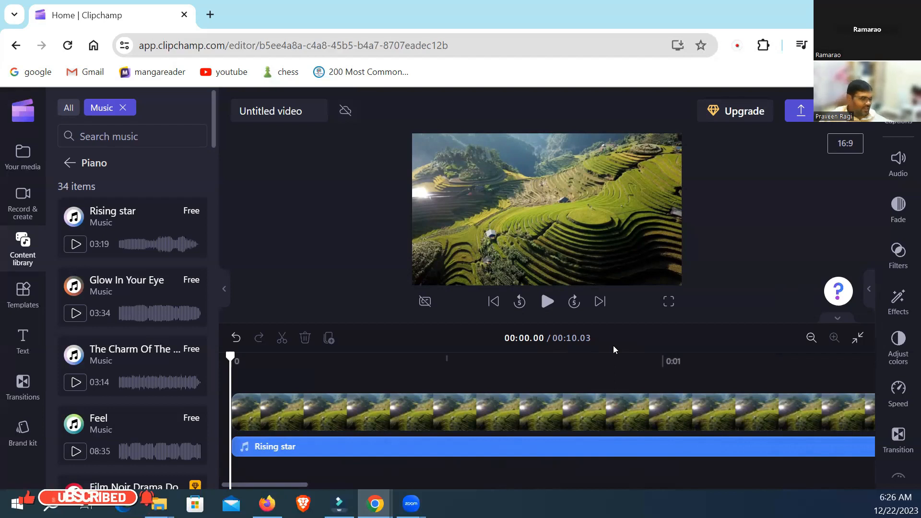
pyautogui.click(545, 302)
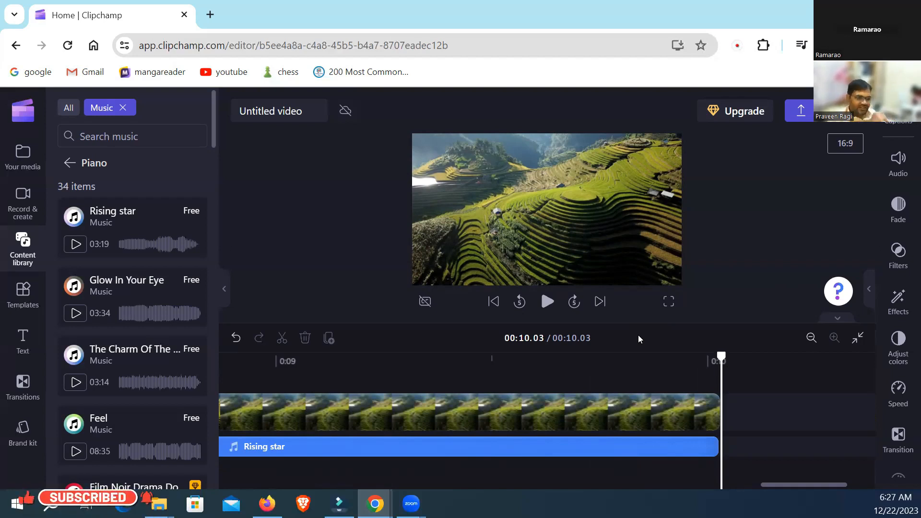
pyautogui.press('Home')
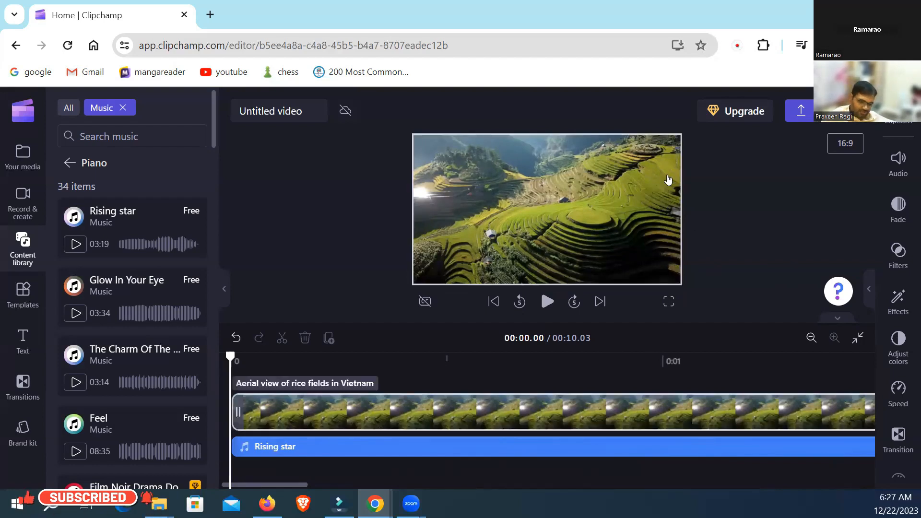
# Open a new browser window and load the Google home page.
pyautogui.hotkey('ctrl', 'n')
pyautogui.write('ww')
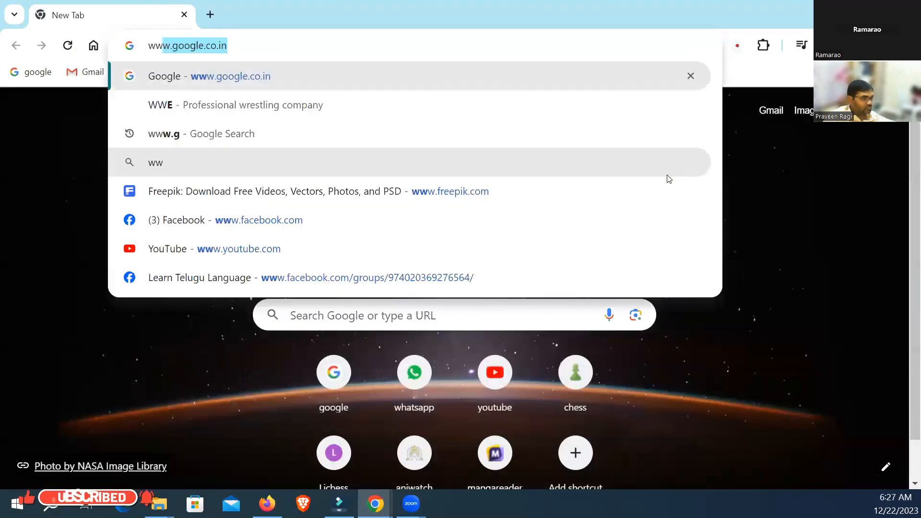
pyautogui.write('w')
pyautogui.press('Return')
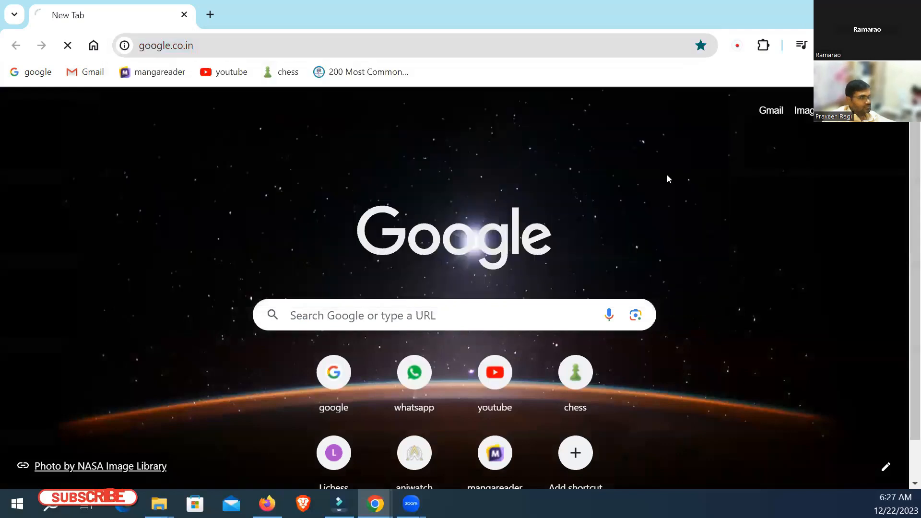
# Search Google for "motivational quotes".
pyautogui.write('motivational me')
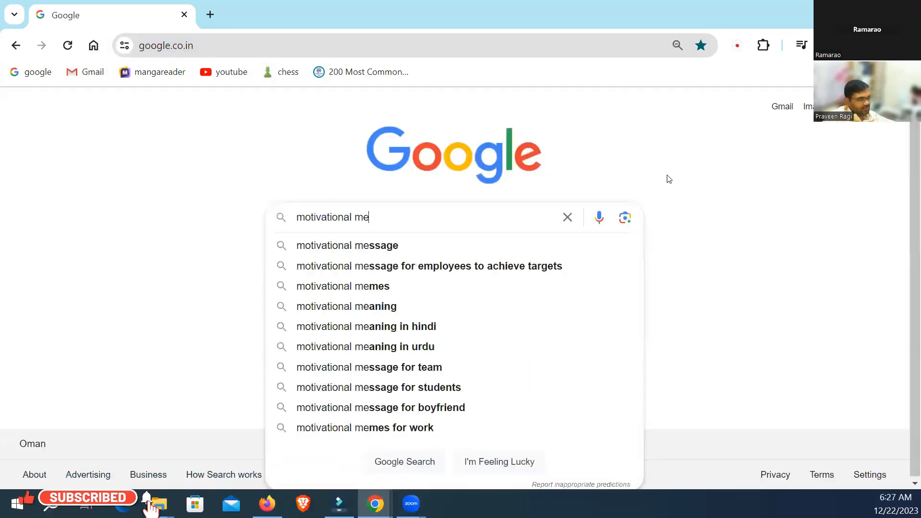
pyautogui.press('BackSpace')
pyautogui.press('BackSpace')
pyautogui.write('quotes')
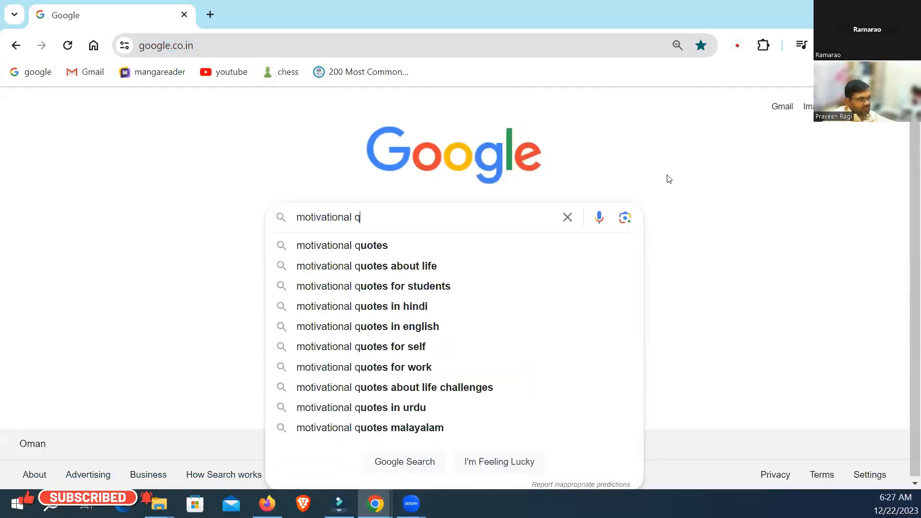
pyautogui.press('Return')
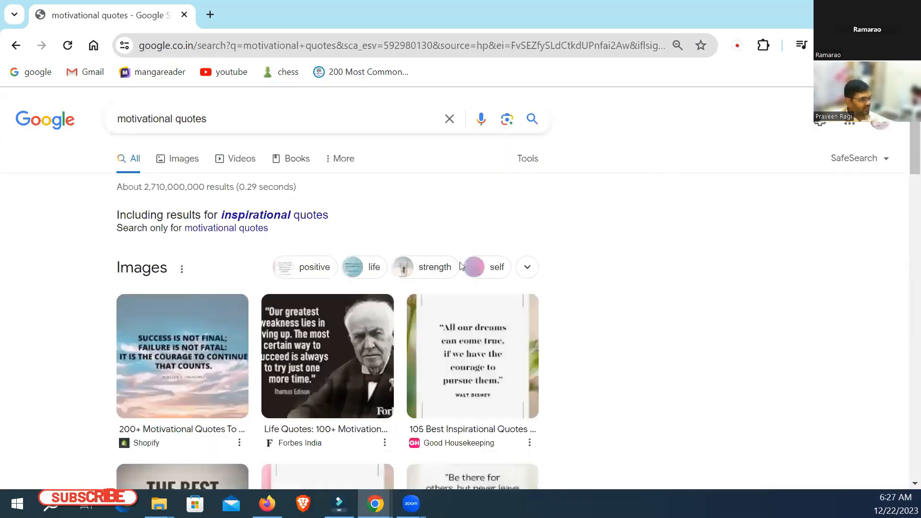
# Open Parade's "100 Inspirational Quotes To Keep You Motivated in 2023" result in a new tab and switch to it.
pyautogui.scroll(-10, 459, 265)
pyautogui.scroll(10, 460, 263)
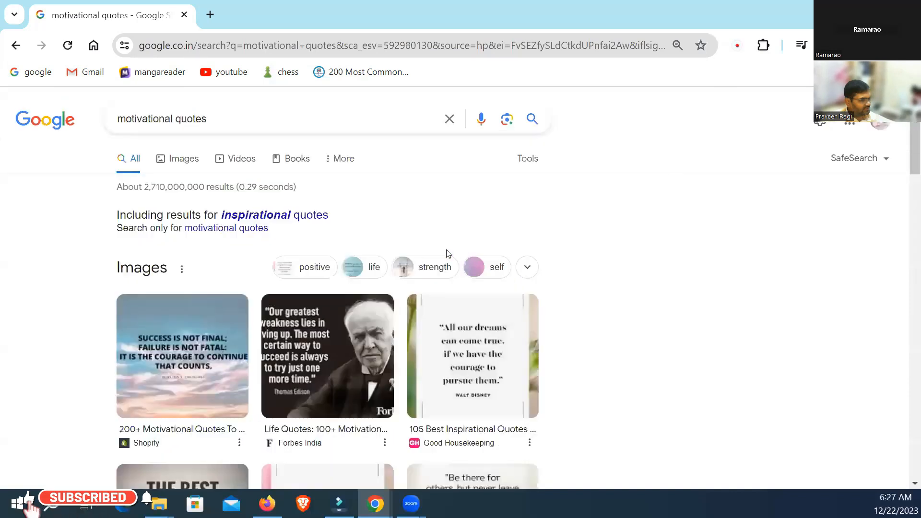
pyautogui.scroll(-12, 433, 264)
pyautogui.rightClick(223, 172)
pyautogui.click(279, 182)
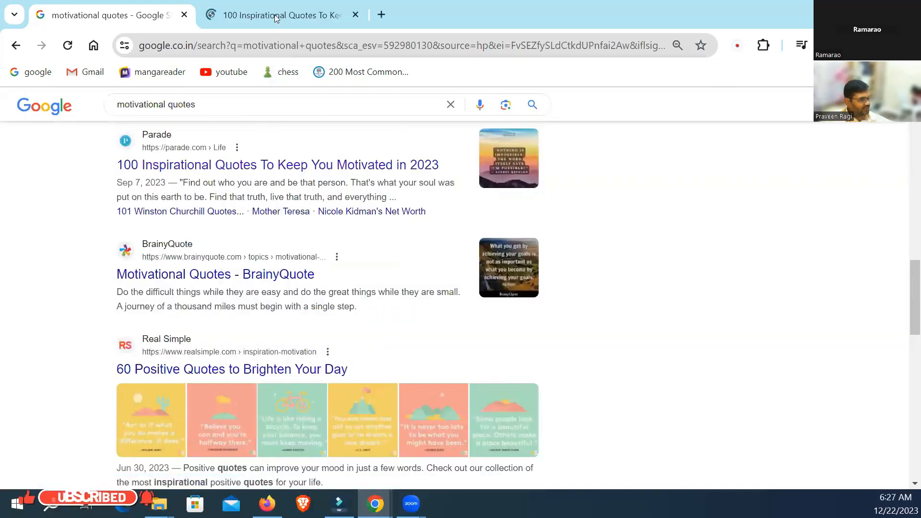
pyautogui.click(277, 19)
# Look through the Parade article to find the first quote in its list of 100 inspirational quotes.
pyautogui.scroll(-5, 398, 256)
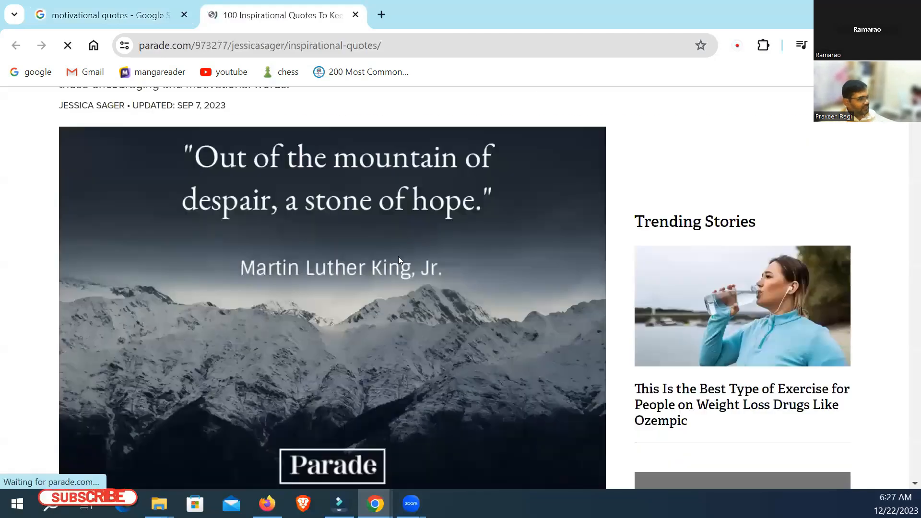
pyautogui.scroll(-5, 395, 239)
pyautogui.scroll(4, 379, 235)
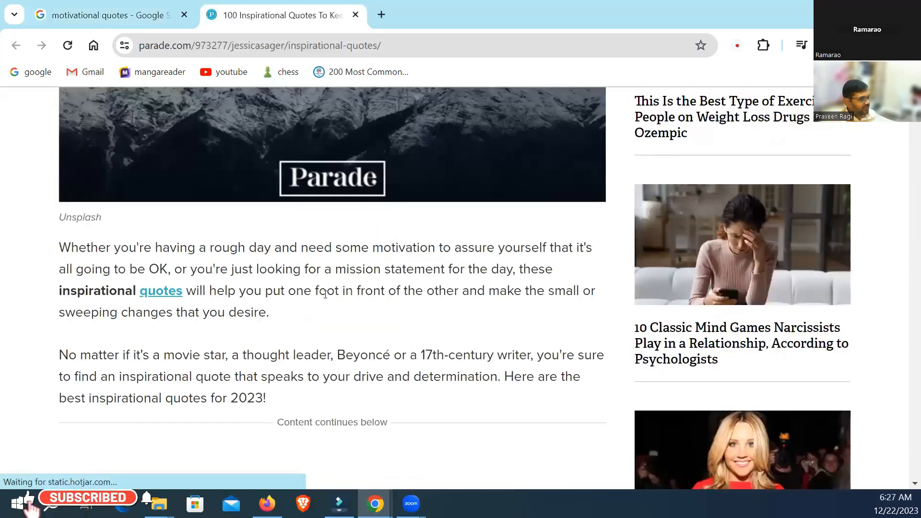
pyautogui.scroll(-20, 316, 335)
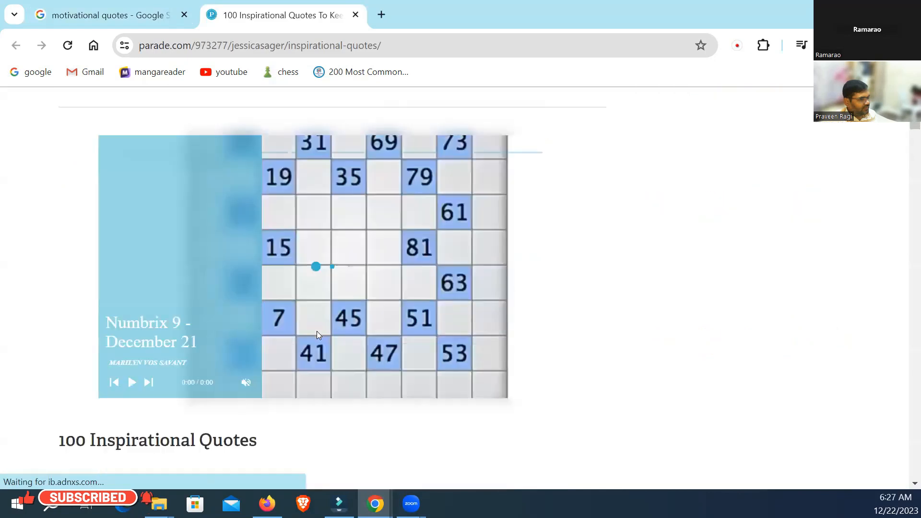
pyautogui.scroll(-7, 316, 335)
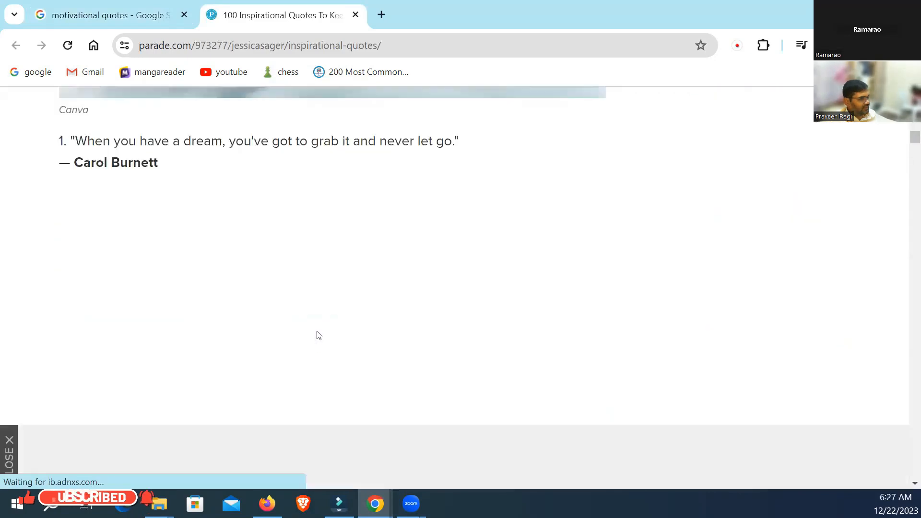
pyautogui.scroll(4, 329, 304)
pyautogui.scroll(-1, 303, 311)
pyautogui.scroll(-1, 302, 311)
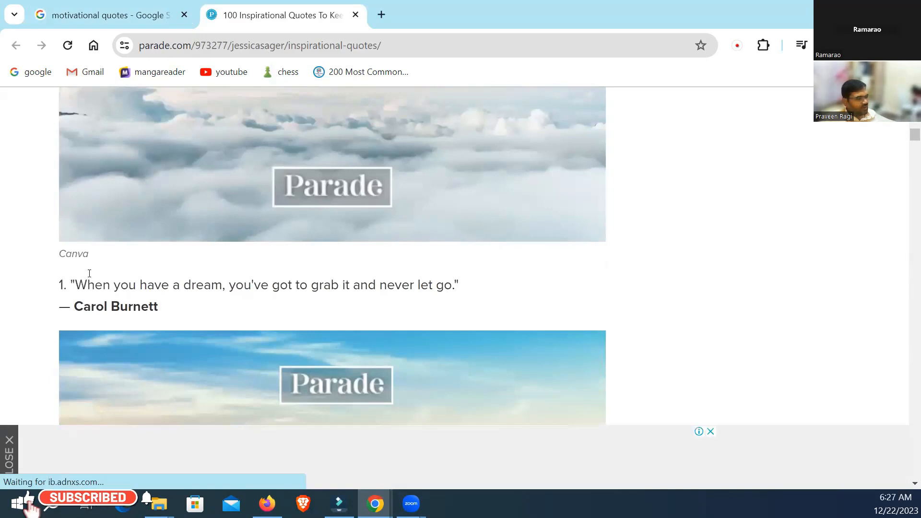
# Copy the quote "When you have a dream, you've got to grab it and never let go." from the Parade article, including its quotation marks.
pyautogui.moveTo(96, 285); pyautogui.dragTo(195, 285)
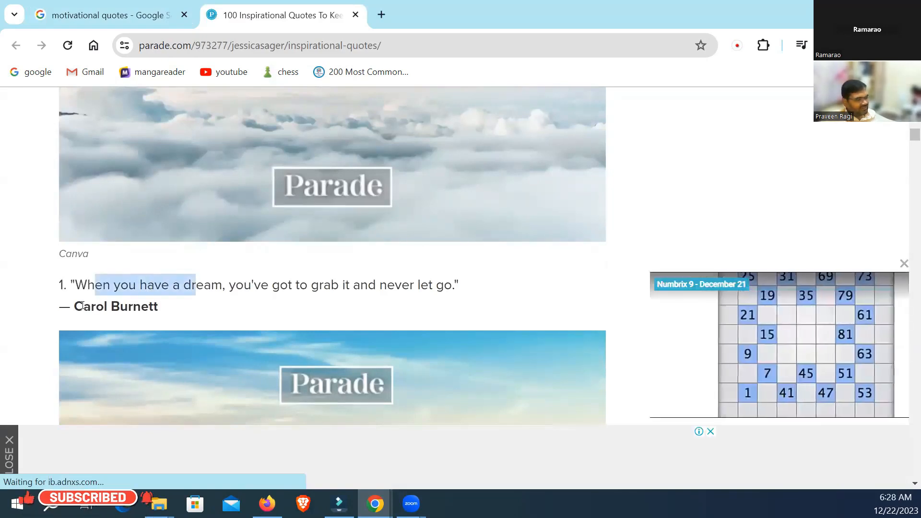
pyautogui.moveTo(84, 306); pyautogui.dragTo(167, 304)
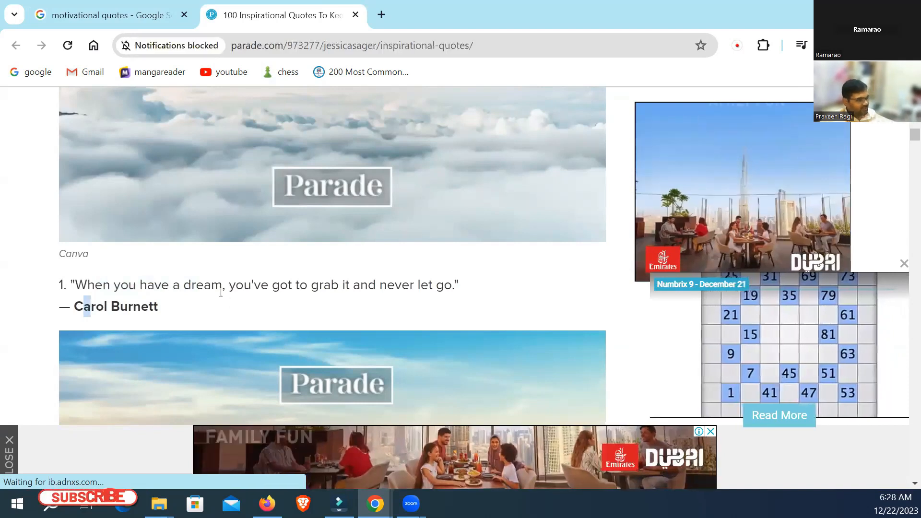
pyautogui.moveTo(70, 285); pyautogui.dragTo(456, 287)
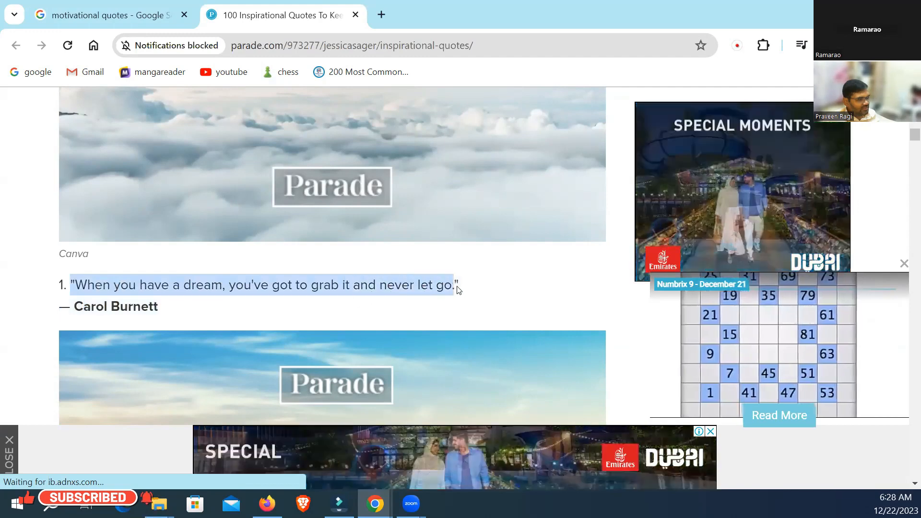
pyautogui.click(374, 285)
pyautogui.rightClick(374, 287)
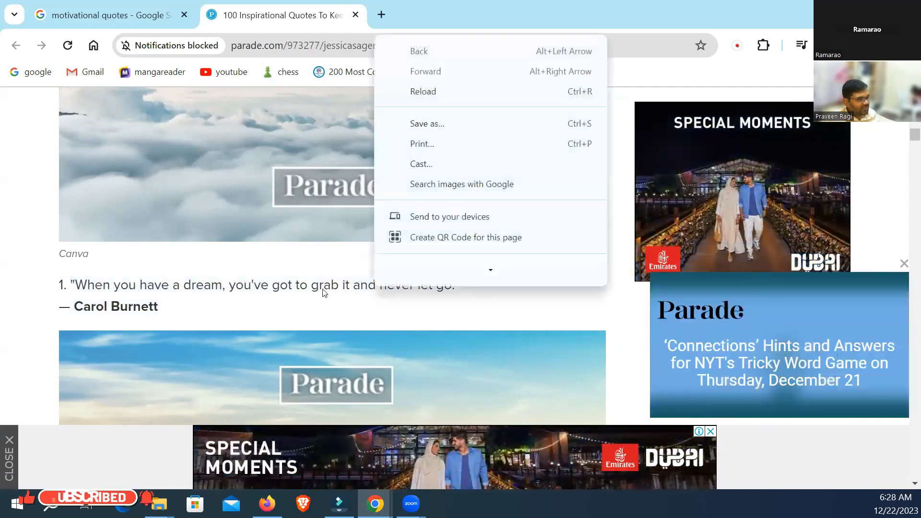
pyautogui.click(321, 286)
pyautogui.tripleClick(321, 286)
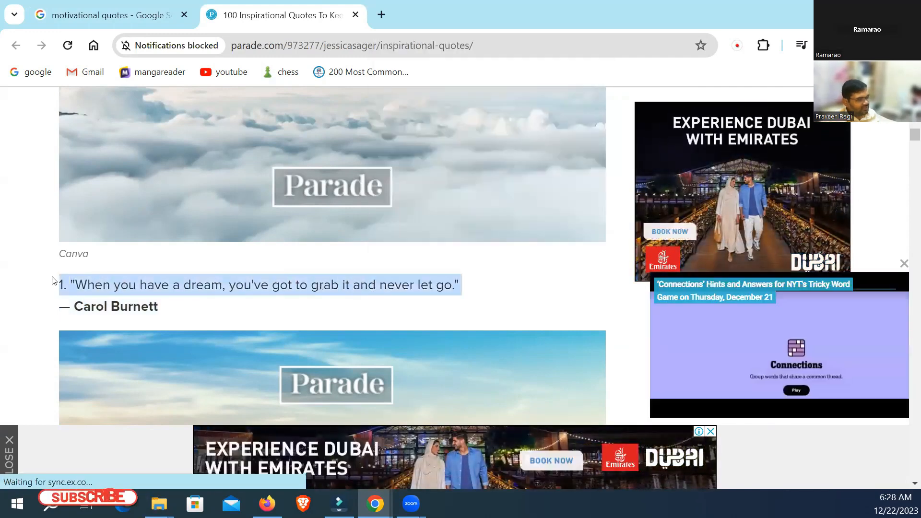
pyautogui.click(68, 281)
pyautogui.moveTo(70, 280); pyautogui.dragTo(454, 289)
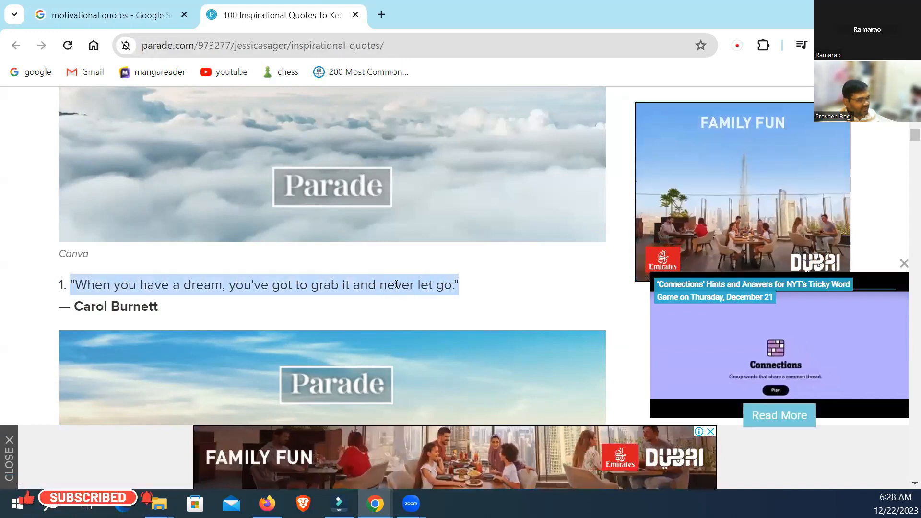
pyautogui.rightClick(459, 289)
pyautogui.click(477, 104)
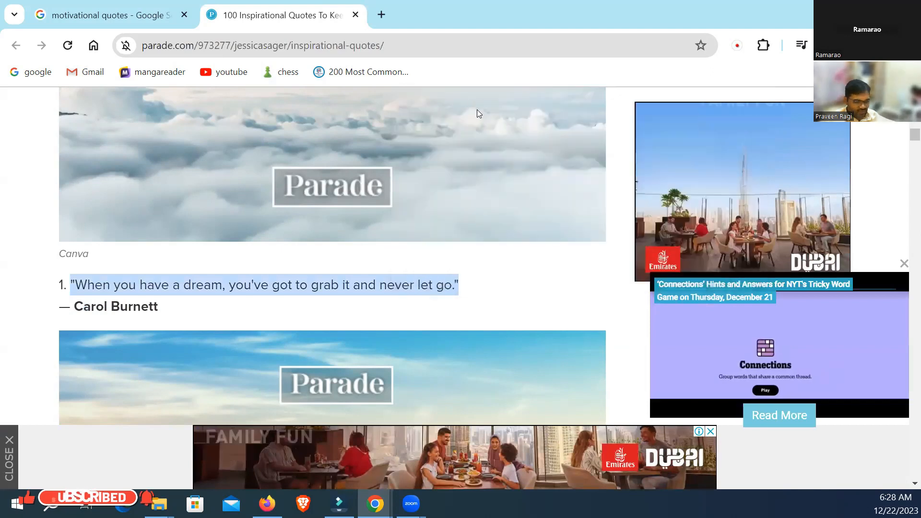
# Switch to Clipchamp, look through the title styles and add the Fireworks title on a track above the landscape clip.
pyautogui.hotkey('alt', 'Tab')
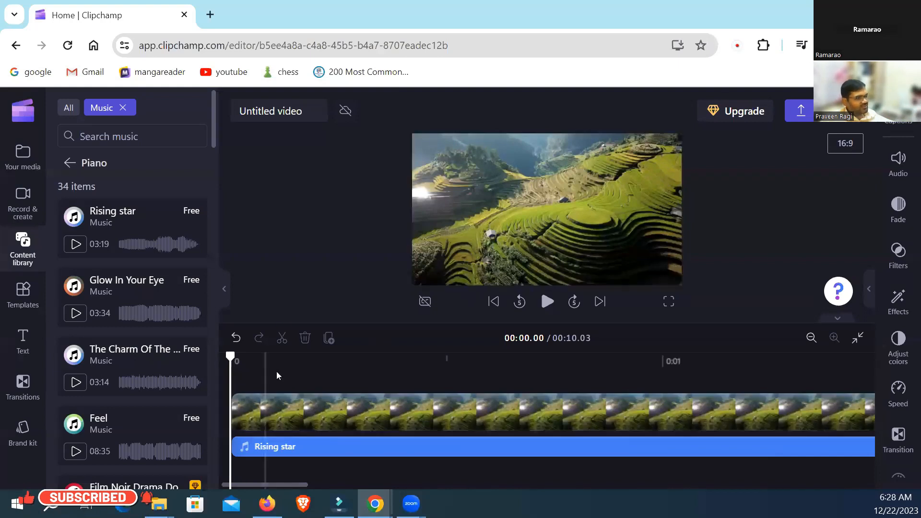
pyautogui.click(17, 338)
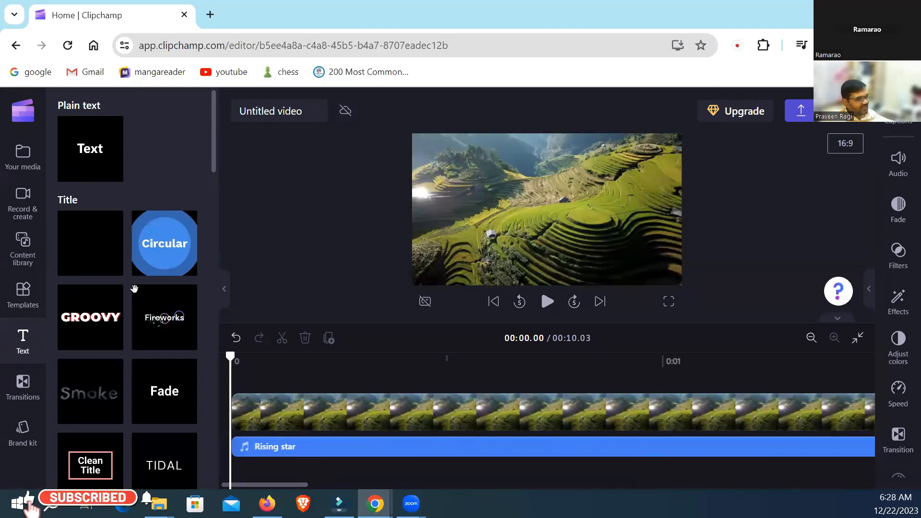
pyautogui.scroll(-2, 114, 320)
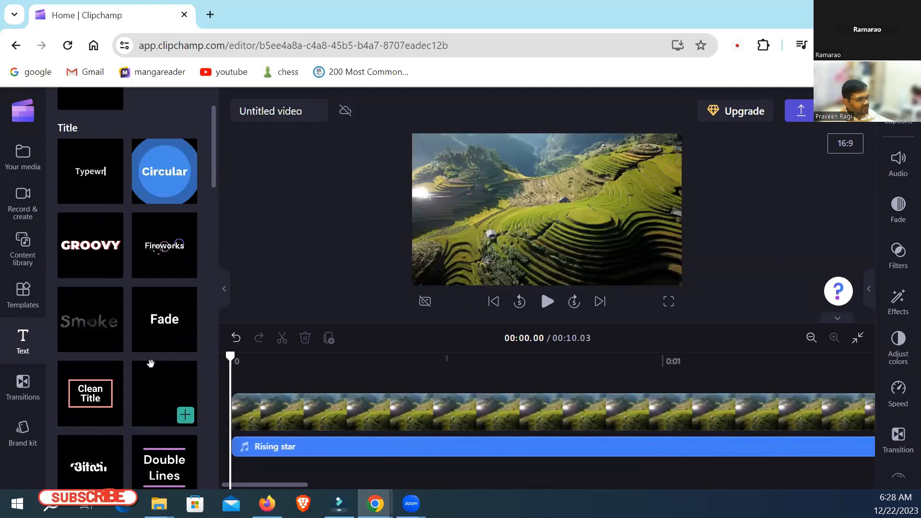
pyautogui.scroll(-3, 158, 365)
pyautogui.scroll(-1, 151, 340)
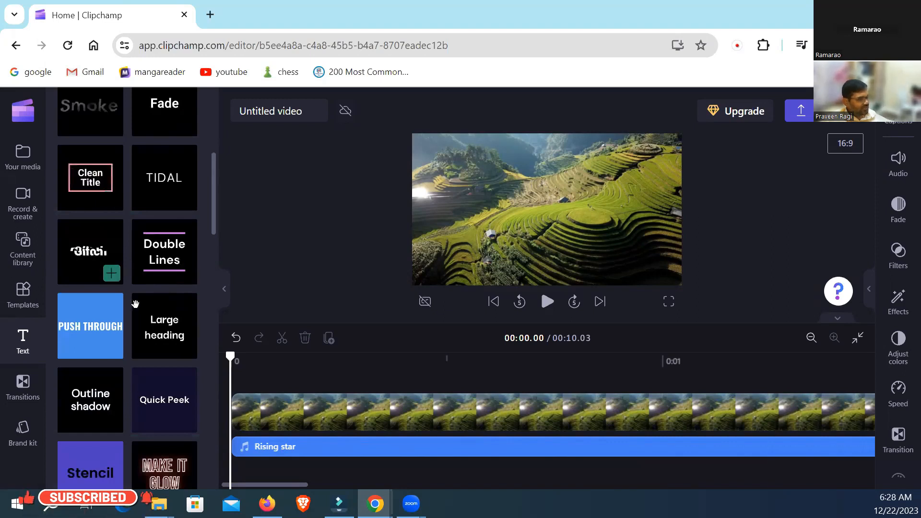
pyautogui.scroll(-1, 135, 304)
pyautogui.scroll(7, 136, 304)
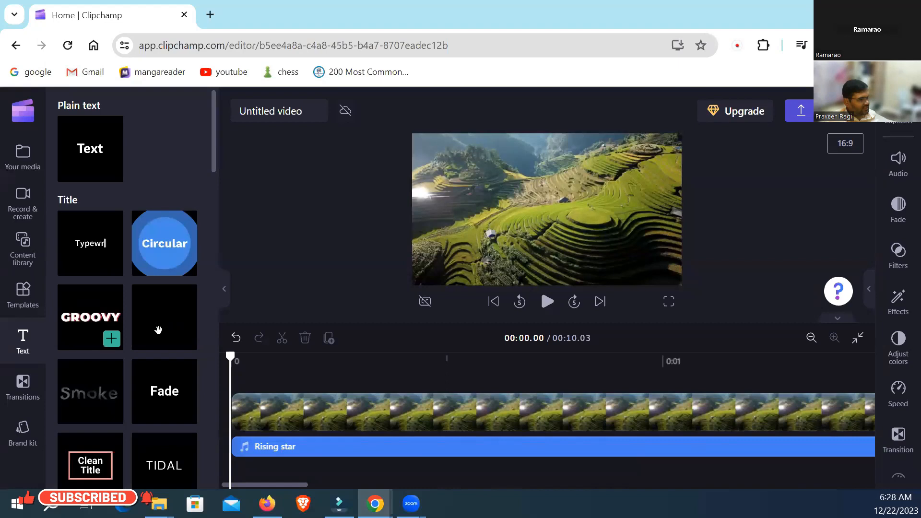
pyautogui.moveTo(154, 319); pyautogui.dragTo(269, 377)
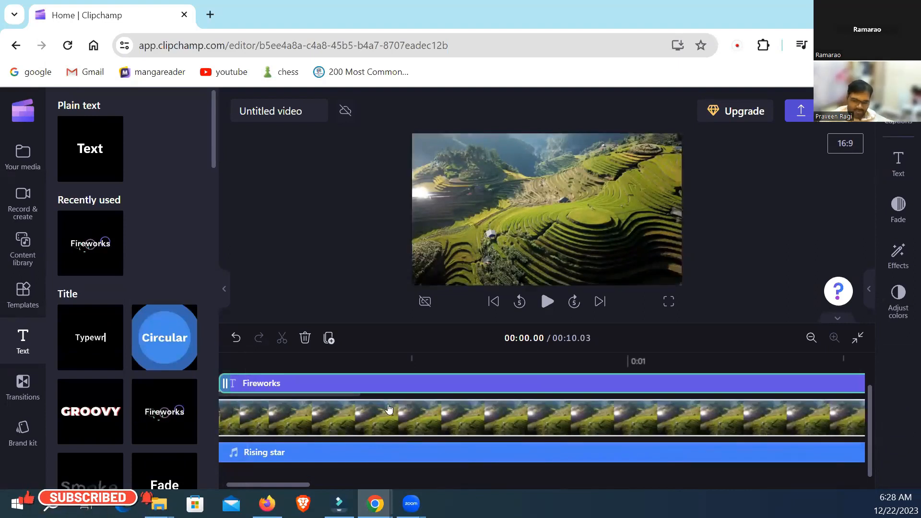
# Align the Fireworks title with the start of the timeline and show the frame at 00:00.21.
pyautogui.hscroll(-1, 389, 409)
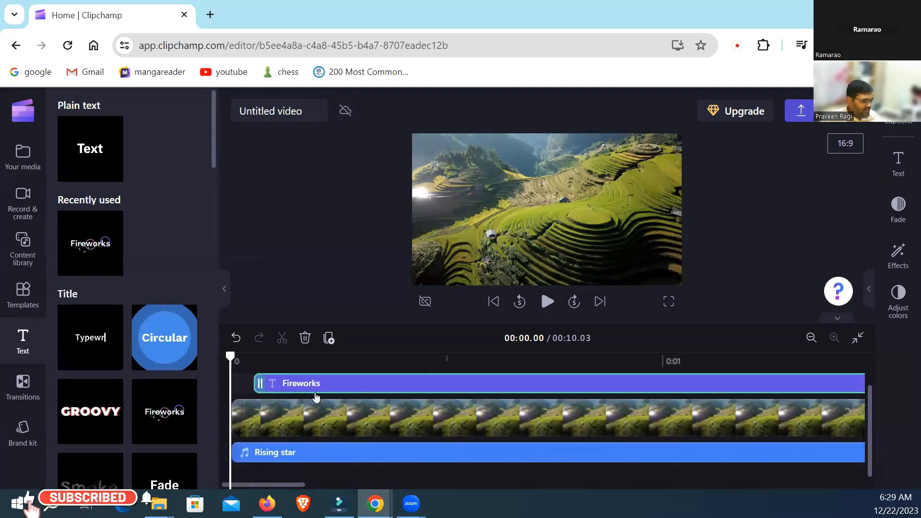
pyautogui.moveTo(406, 387); pyautogui.dragTo(374, 384)
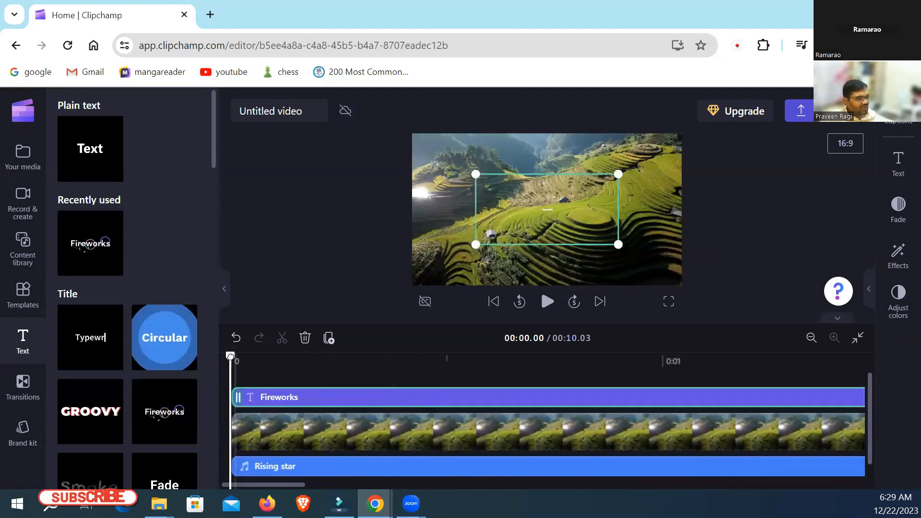
pyautogui.moveTo(231, 356); pyautogui.dragTo(320, 393)
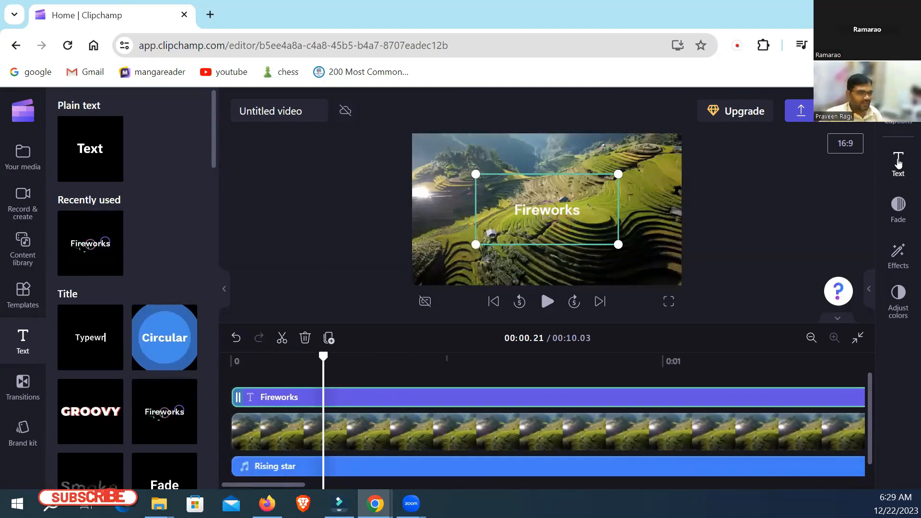
# Replace the Fireworks title's text with the copied quote "When you have a dream, you've got to grab it and never let go.".
pyautogui.click(883, 161)
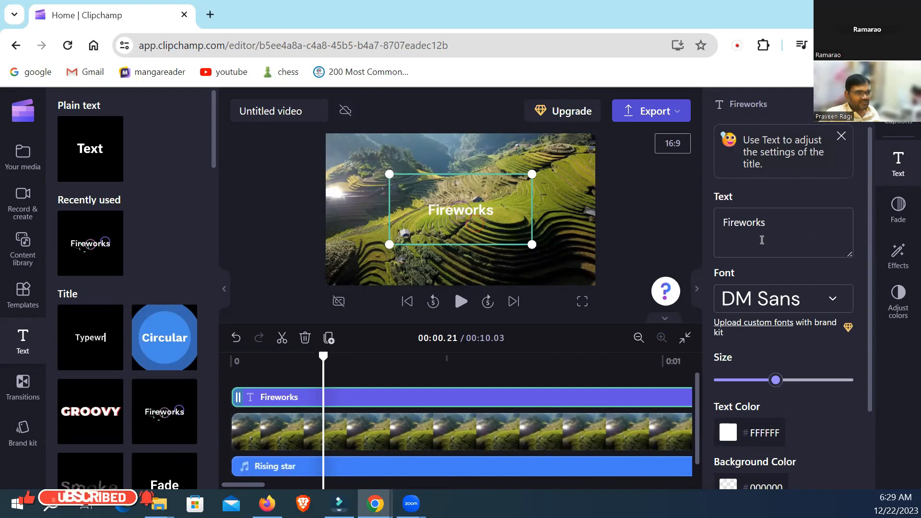
pyautogui.doubleClick(722, 227)
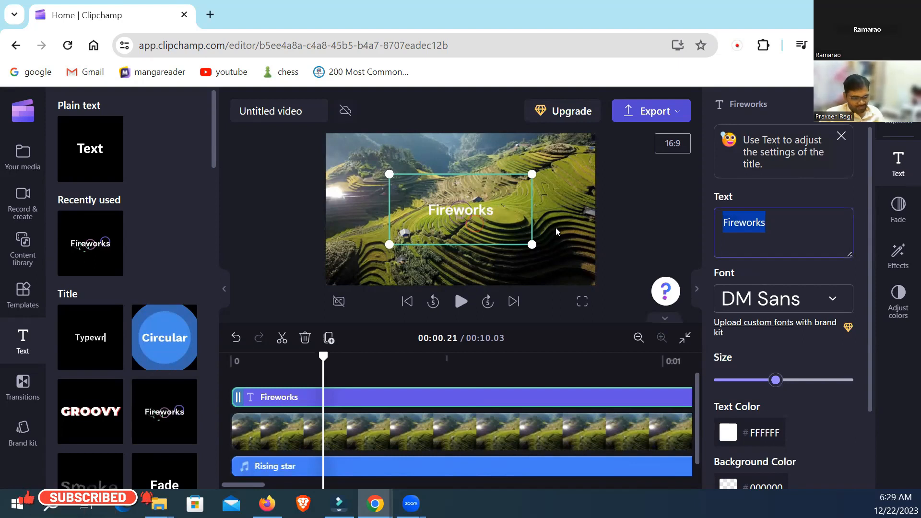
pyautogui.write('"When you have a dream, you\'ve got to grab it and never let go."')
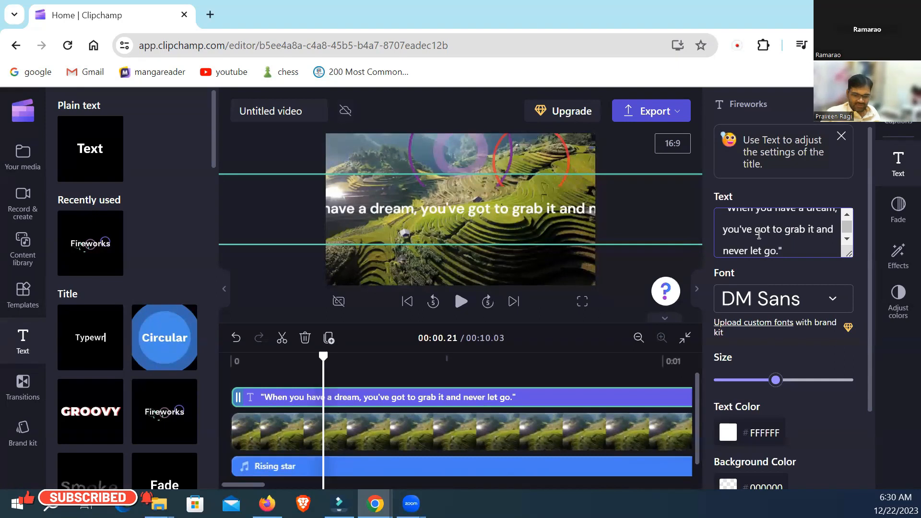
# Break the quote text into three lines, after "dream," and after "grab it".
pyautogui.scroll(1, 759, 235)
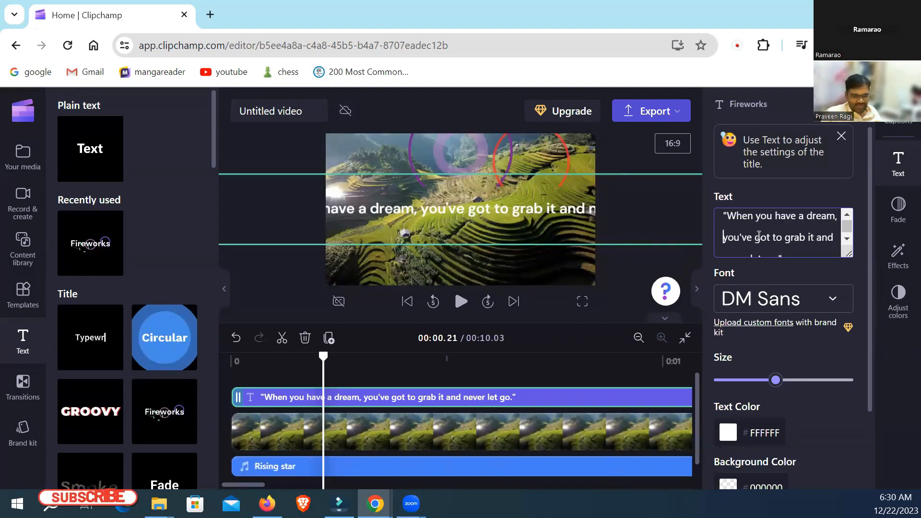
pyautogui.scroll(-1, 759, 235)
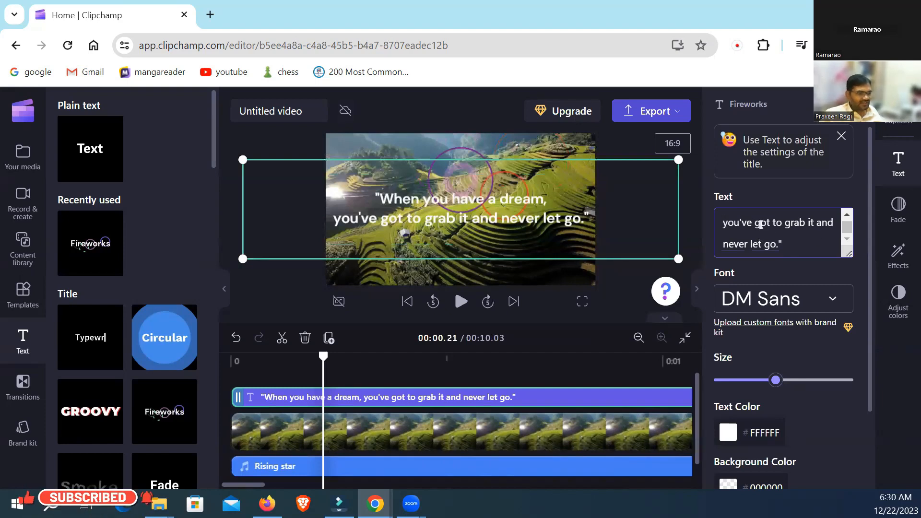
pyautogui.press('Right')
pyautogui.press('Right')
pyautogui.press('Right')
pyautogui.press('Right')
pyautogui.press('Right')
pyautogui.press('Right')
pyautogui.press('Right')
pyautogui.press('Right')
pyautogui.press('Right')
pyautogui.press('Right')
pyautogui.press('Right')
pyautogui.press('Right')
pyautogui.press('Right')
pyautogui.press('Right')
pyautogui.press('Right')
pyautogui.press('Right')
pyautogui.press('Return')
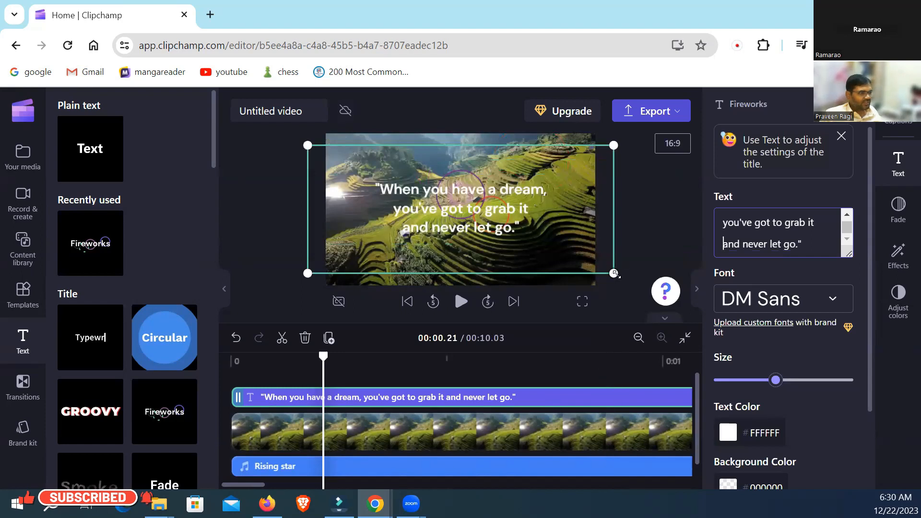
# Enlarge the quote title in the preview, centre it horizontally in the upper part of the frame and deselect it.
pyautogui.moveTo(615, 274); pyautogui.dragTo(638, 284)
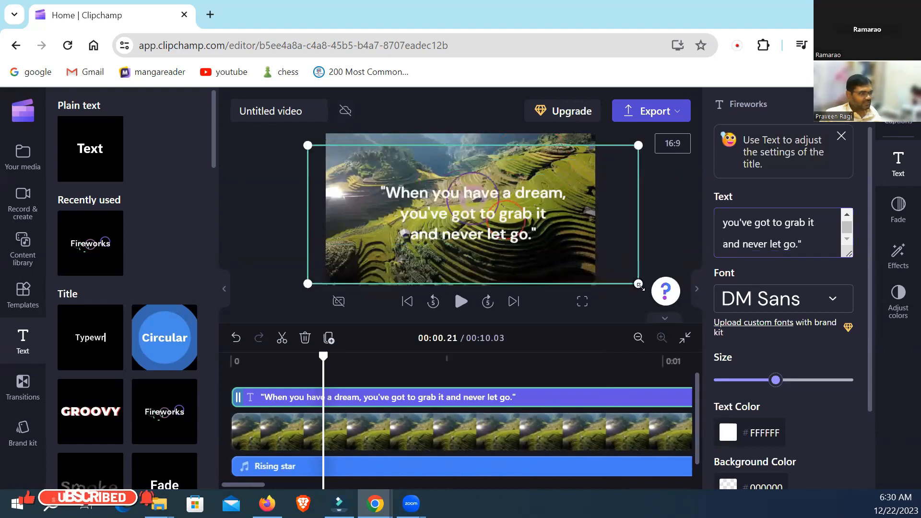
pyautogui.moveTo(308, 145); pyautogui.dragTo(277, 124)
pyautogui.moveTo(634, 233); pyautogui.dragTo(637, 240)
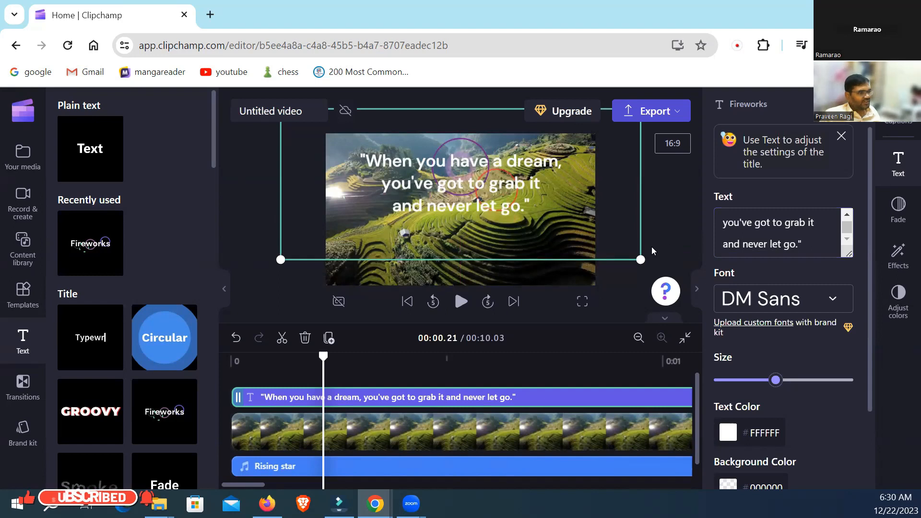
pyautogui.click(655, 252)
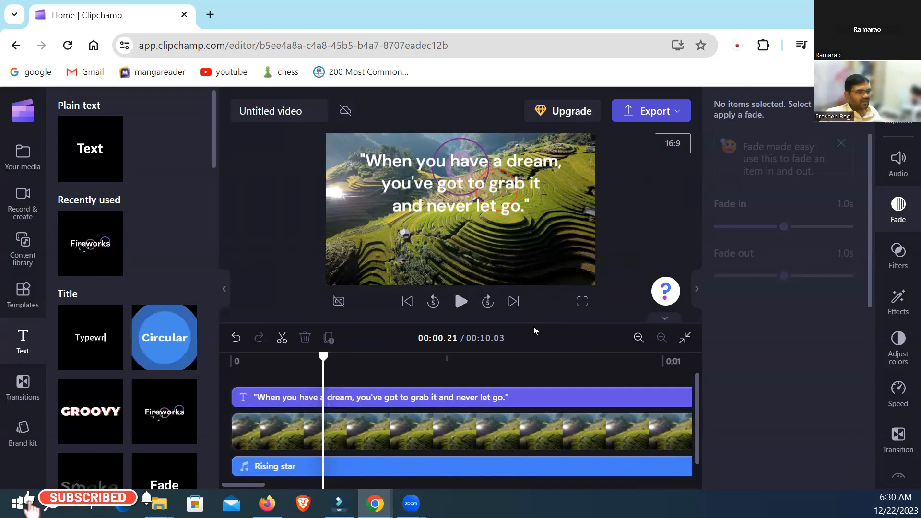
# Extend the quote title on the timeline so that it ends together with the landscape clip and the music.
pyautogui.click(638, 338)
pyautogui.click(638, 338)
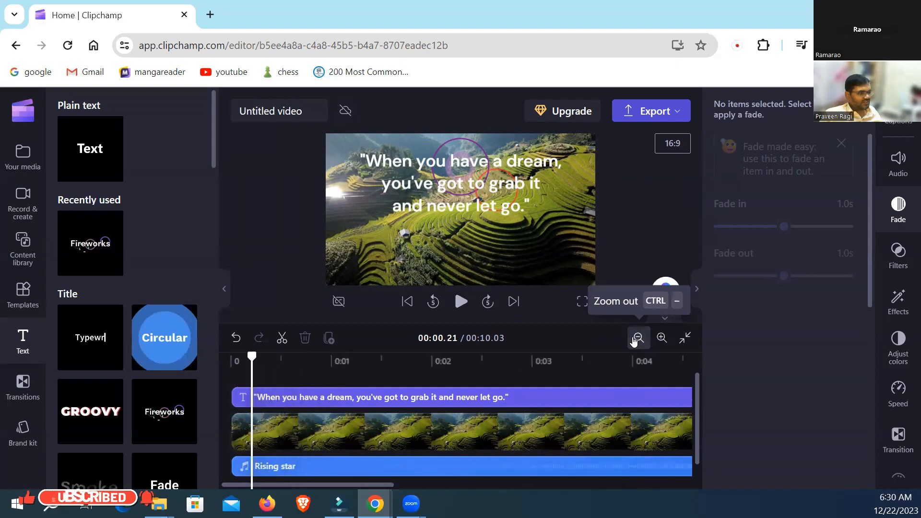
pyautogui.click(638, 338)
pyautogui.click(638, 337)
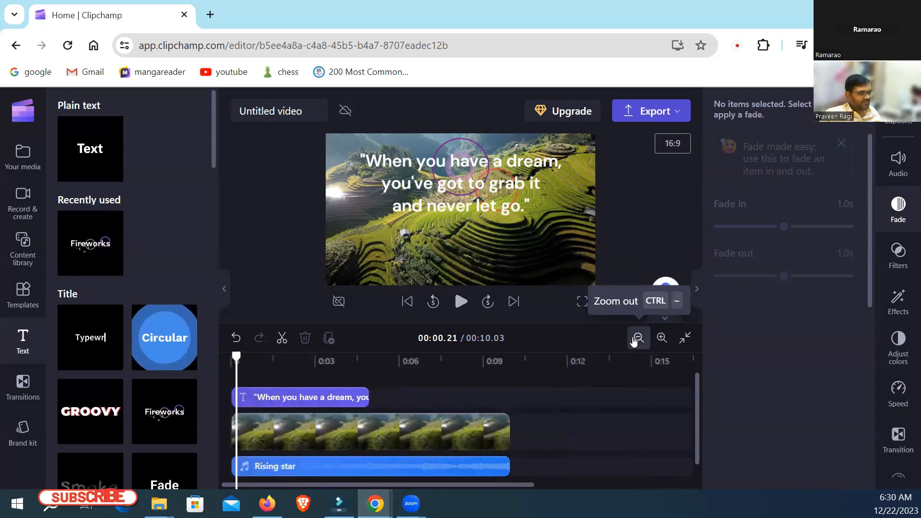
pyautogui.click(355, 397)
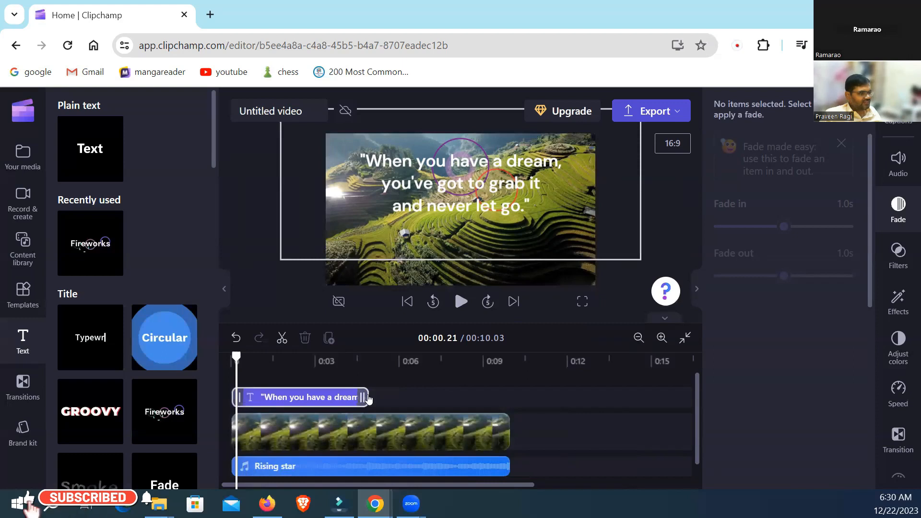
pyautogui.moveTo(367, 396); pyautogui.dragTo(509, 442)
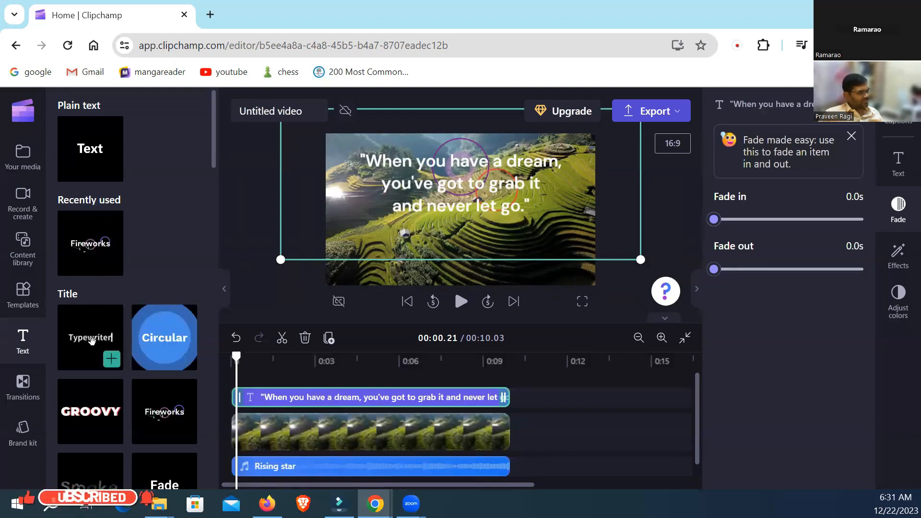
# Add the Typewriter title on a track above the quote, starting at about 0:06, and show the frame at 00:07.60.
pyautogui.moveTo(92, 340); pyautogui.dragTo(460, 383)
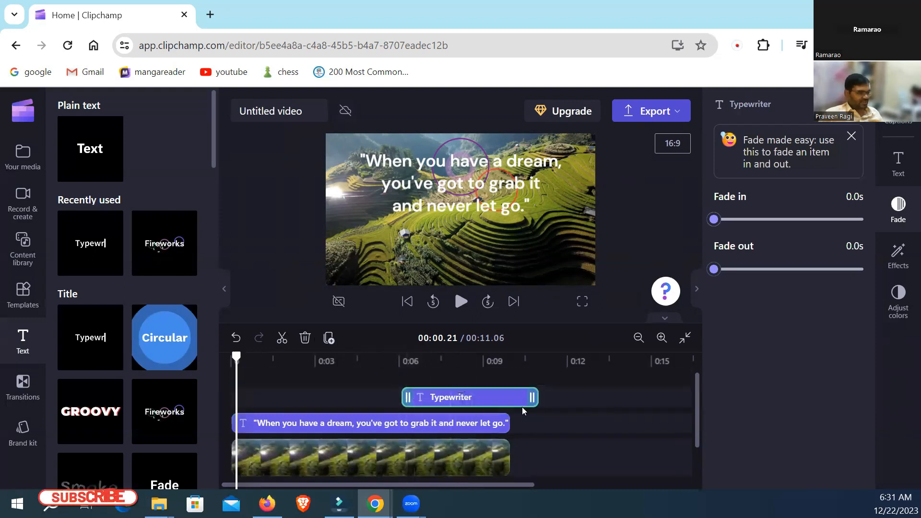
pyautogui.moveTo(537, 398); pyautogui.dragTo(511, 427)
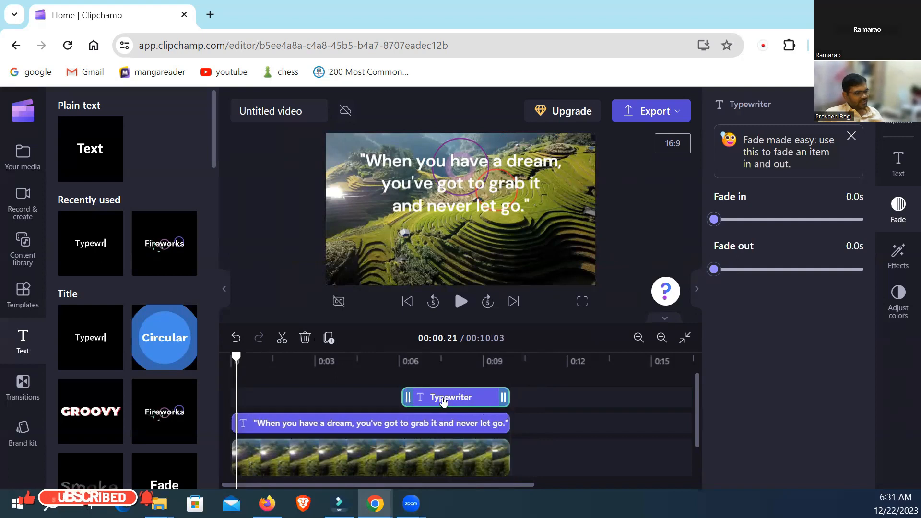
pyautogui.click(443, 398)
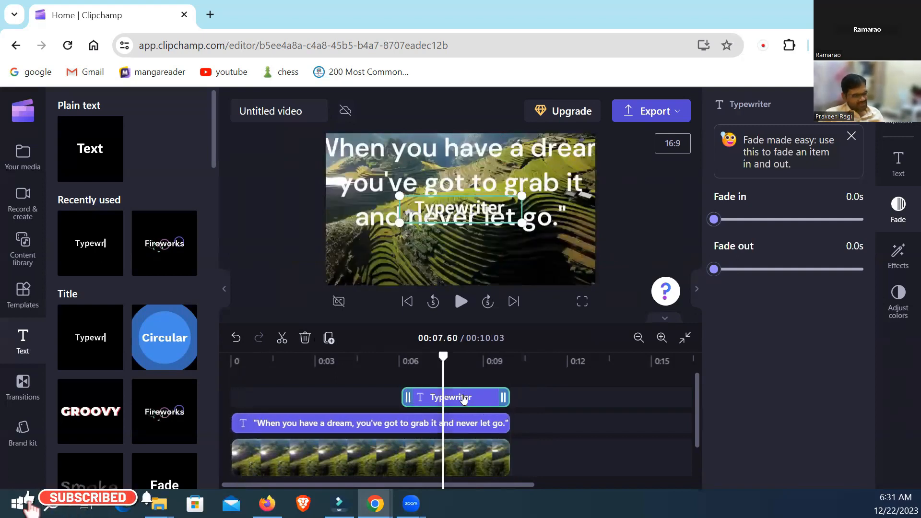
pyautogui.moveTo(504, 397); pyautogui.dragTo(532, 397)
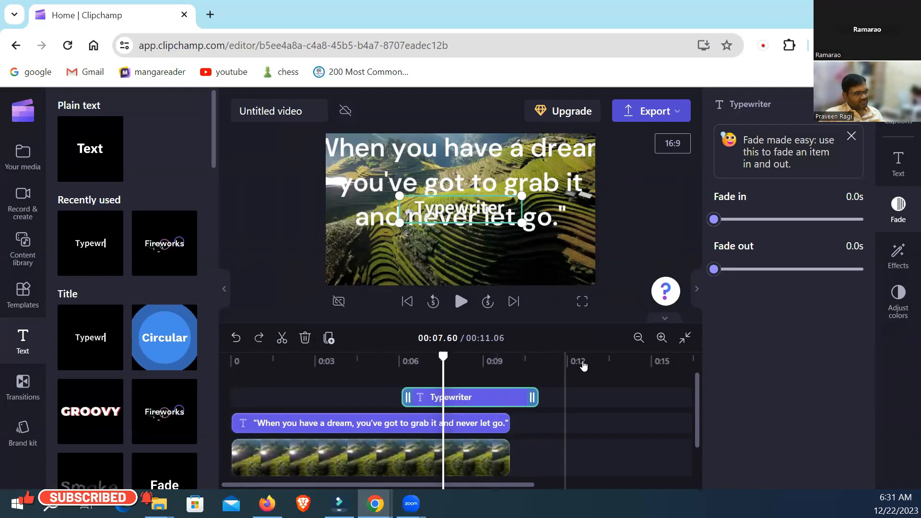
# Replace the Typewriter title's text with the author line "— Carol Burnett" copied from the Parade quotes page.
pyautogui.click(907, 164)
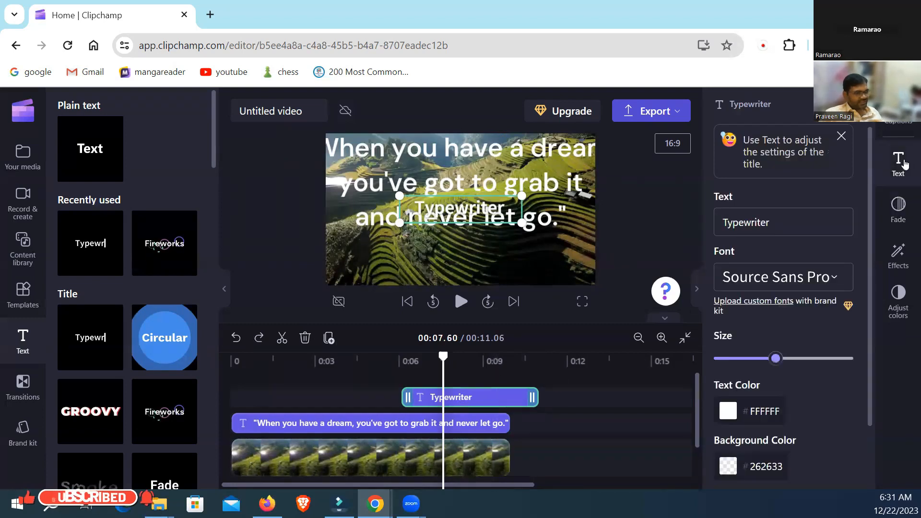
pyautogui.moveTo(798, 229); pyautogui.dragTo(693, 232)
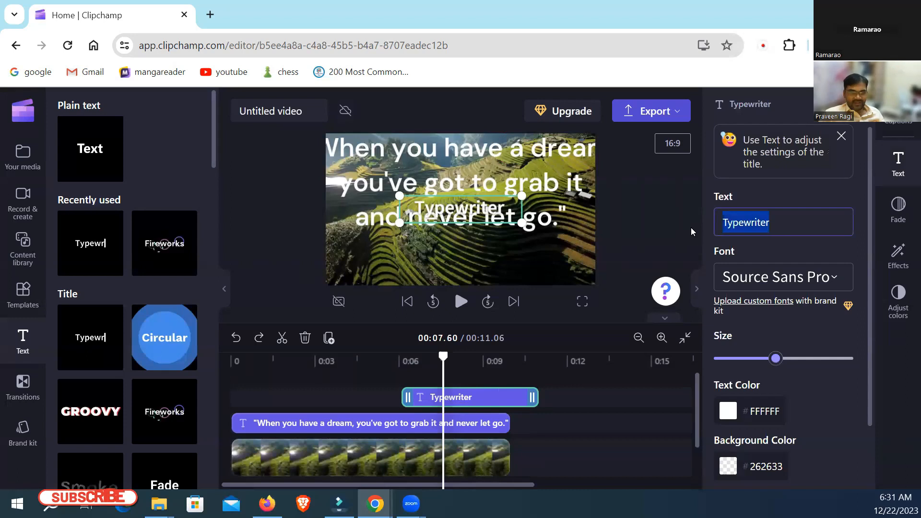
pyautogui.hotkey('alt', 'Tab')
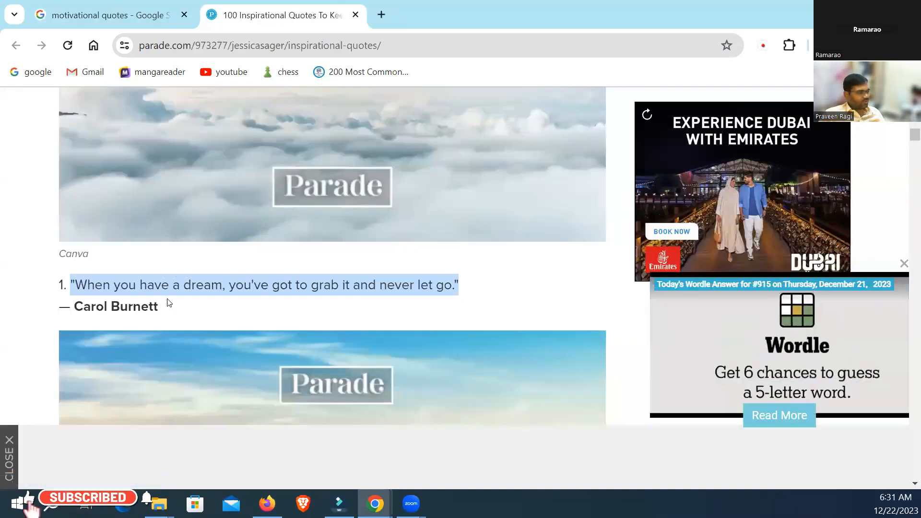
pyautogui.moveTo(160, 307); pyautogui.dragTo(60, 304)
pyautogui.hotkey('ctrl', 'c')
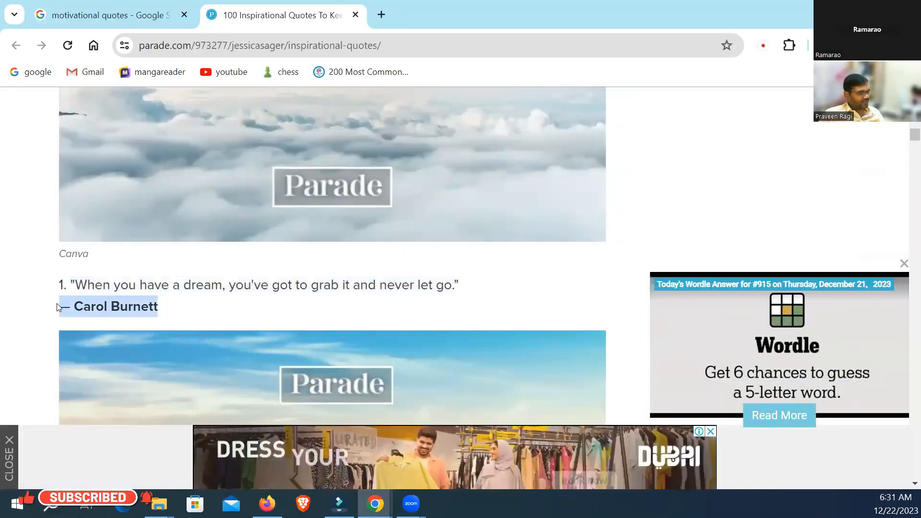
pyautogui.hotkey('alt', 'Tab')
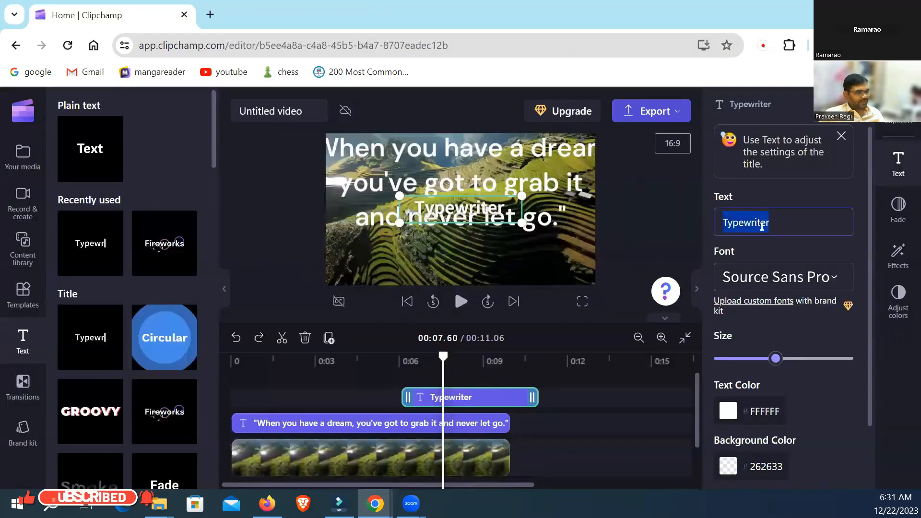
pyautogui.hotkey('ctrl', 'v')
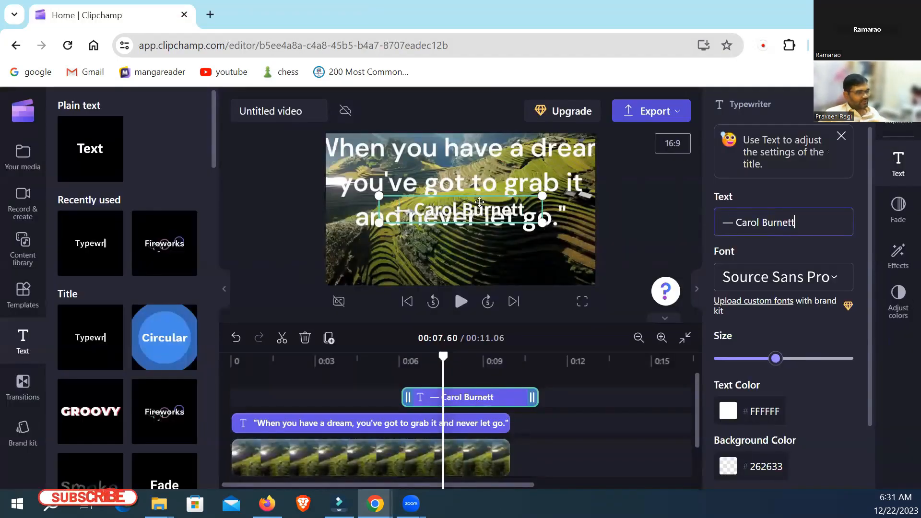
# Move the author title below the quote towards the frame's lower right corner, and shrink the quote title to fit inside the frame.
pyautogui.moveTo(511, 201); pyautogui.dragTo(556, 254)
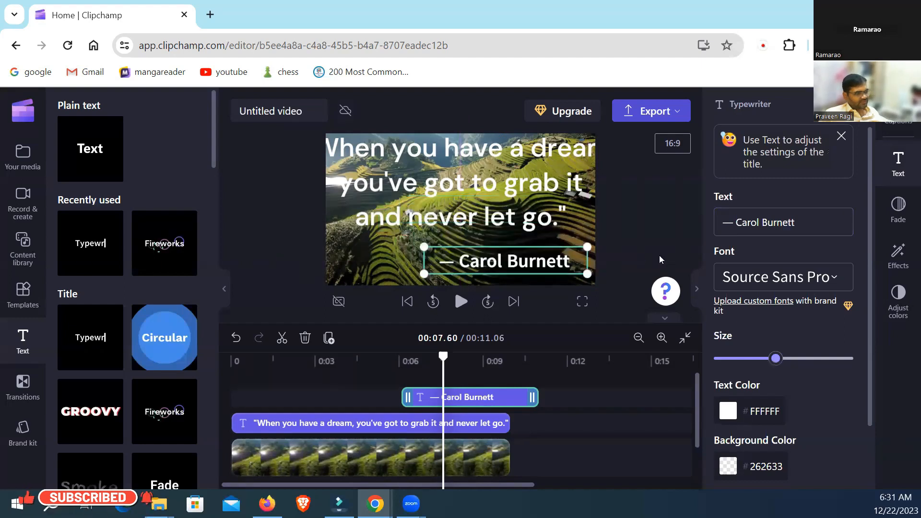
pyautogui.click(508, 219)
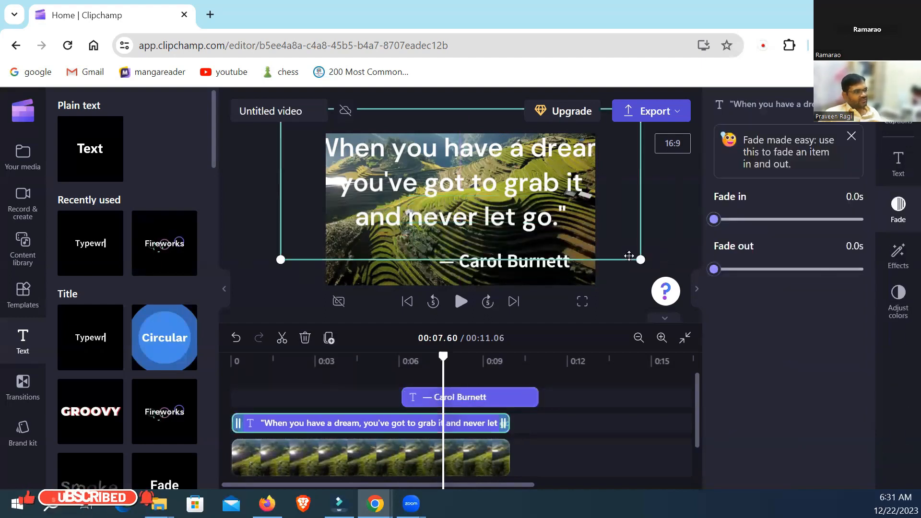
pyautogui.moveTo(642, 259); pyautogui.dragTo(610, 260)
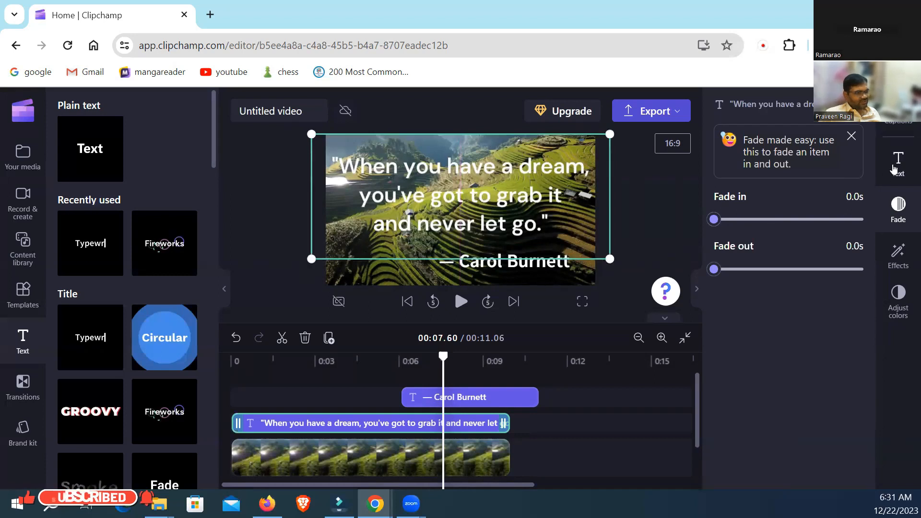
# Try the Knewave font on the quote title.
pyautogui.click(898, 163)
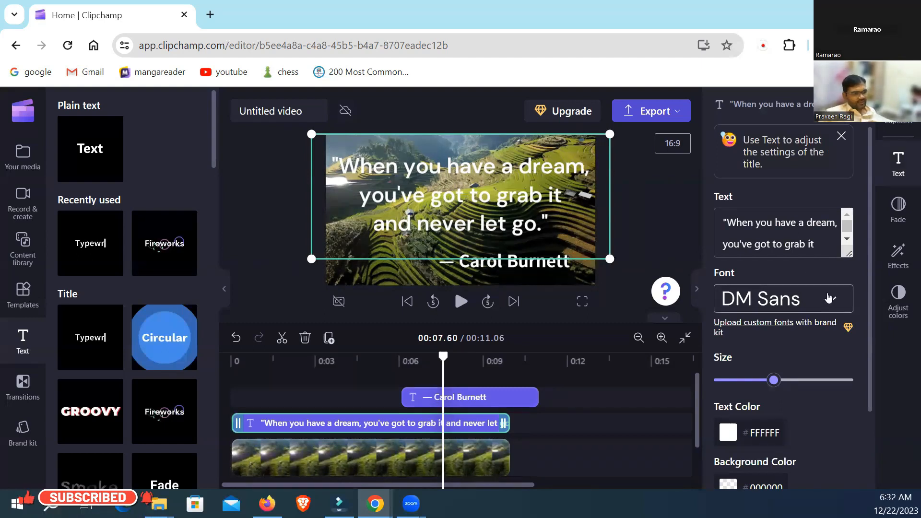
pyautogui.click(832, 301)
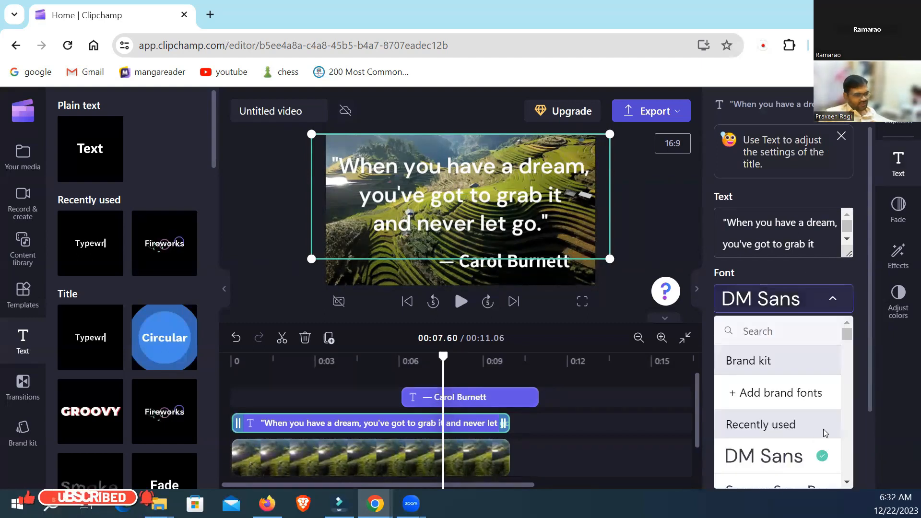
pyautogui.click(849, 483)
pyautogui.scroll(-5, 848, 482)
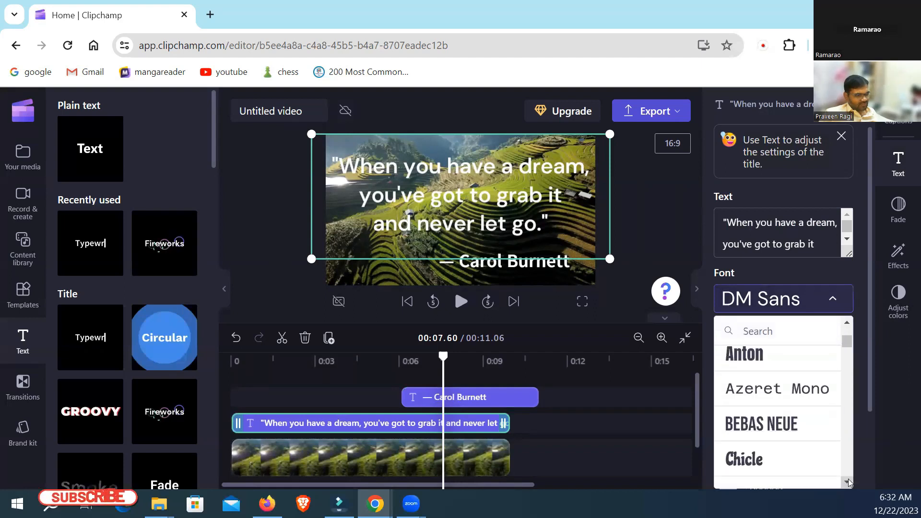
pyautogui.scroll(-2, 848, 482)
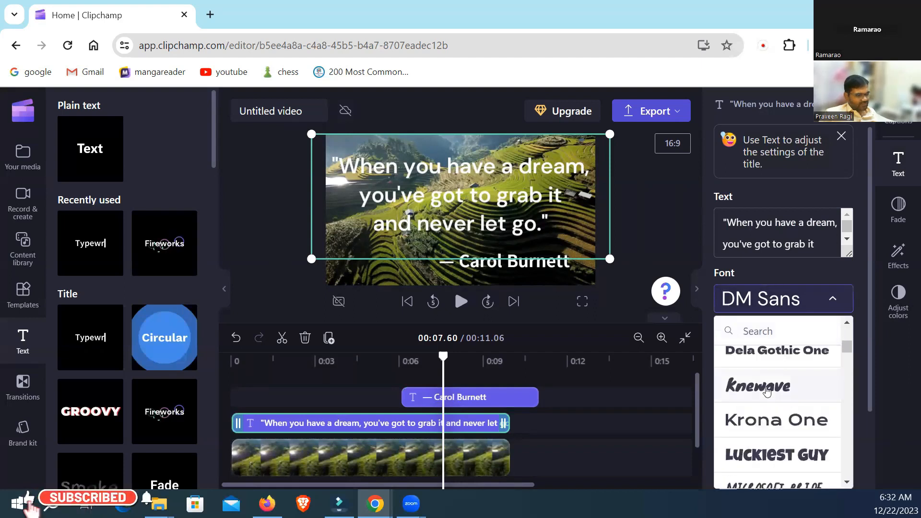
pyautogui.click(765, 384)
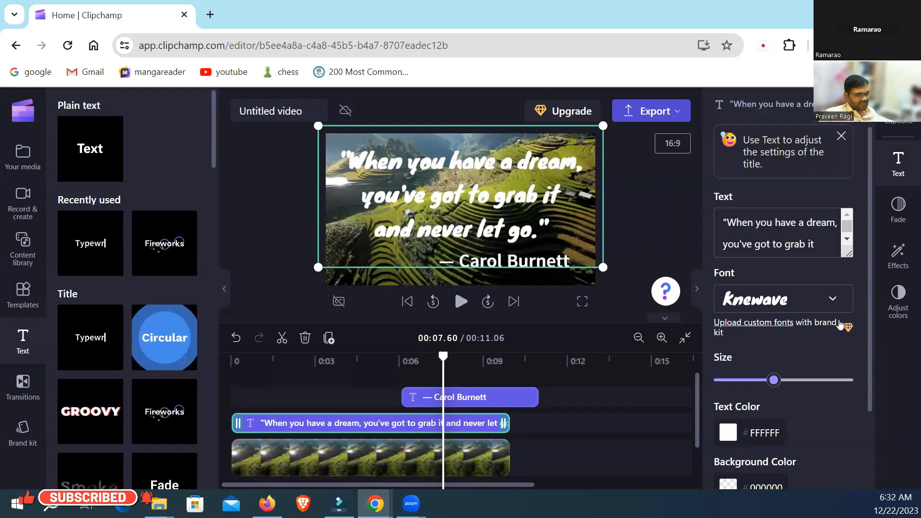
# Try the Shrikhand font on the quote title.
pyautogui.click(834, 307)
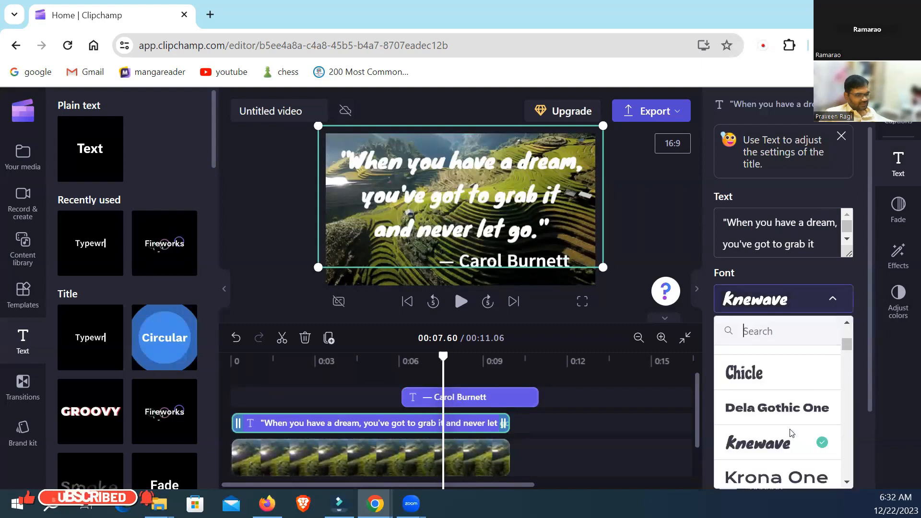
pyautogui.scroll(-3, 791, 435)
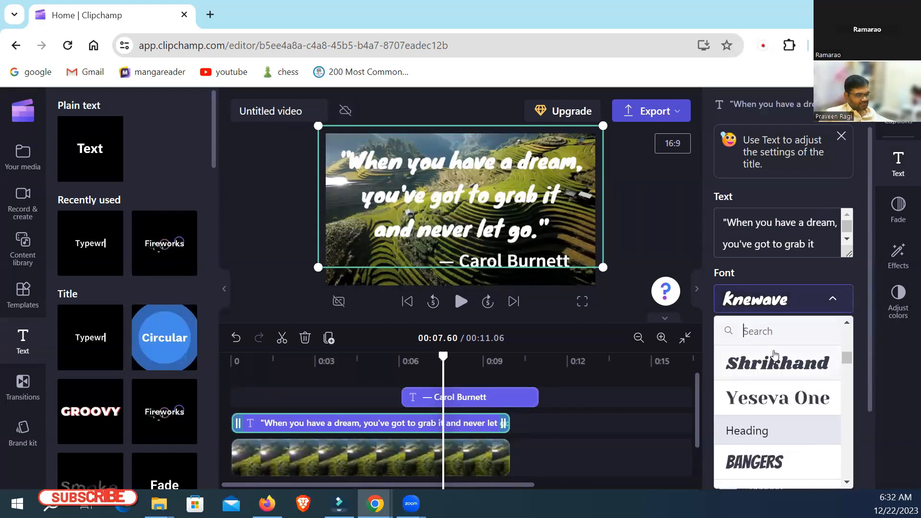
pyautogui.click(771, 369)
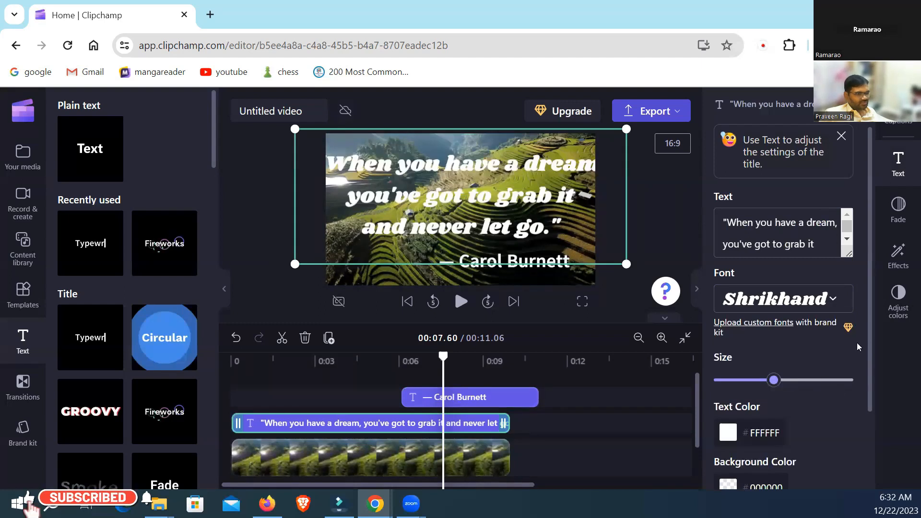
pyautogui.click(828, 304)
pyautogui.scroll(-10, 798, 445)
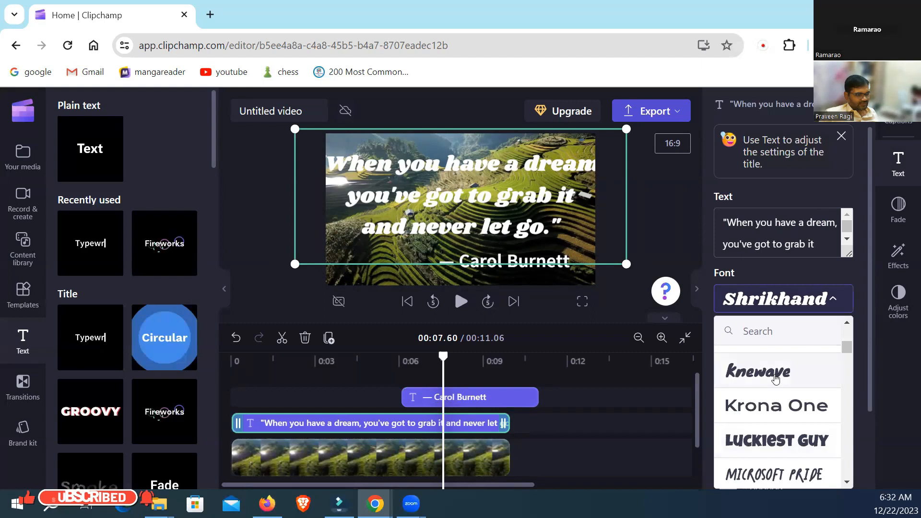
pyautogui.scroll(-3, 774, 422)
pyautogui.scroll(-3, 774, 422)
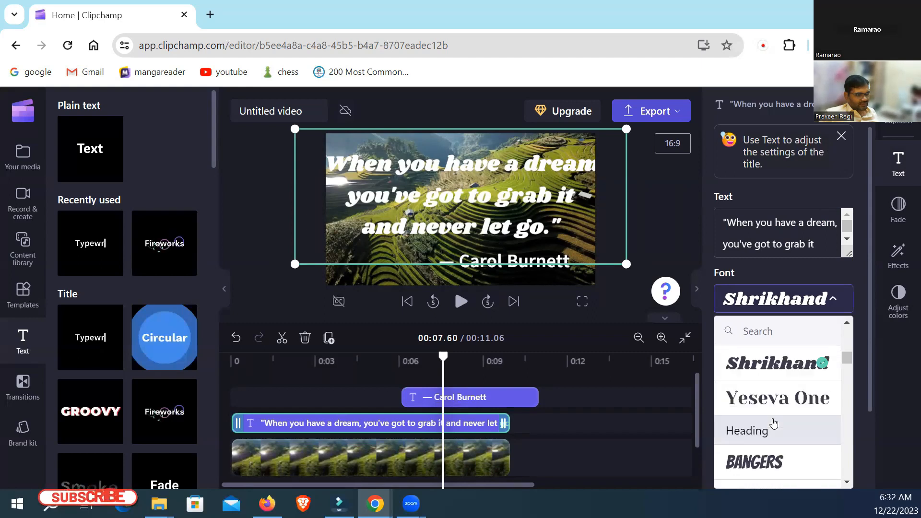
pyautogui.click(775, 367)
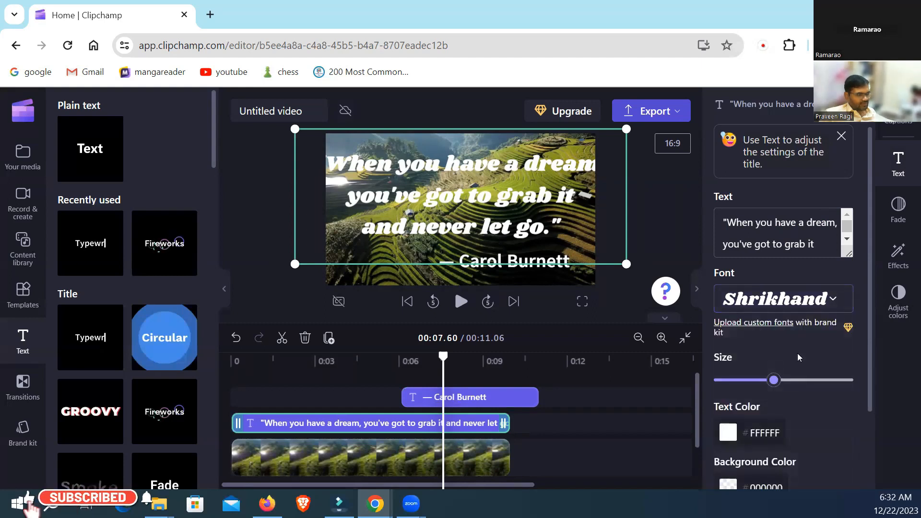
# Set the quote title's font to Ephesis.
pyautogui.click(783, 299)
pyautogui.scroll(-10, 794, 391)
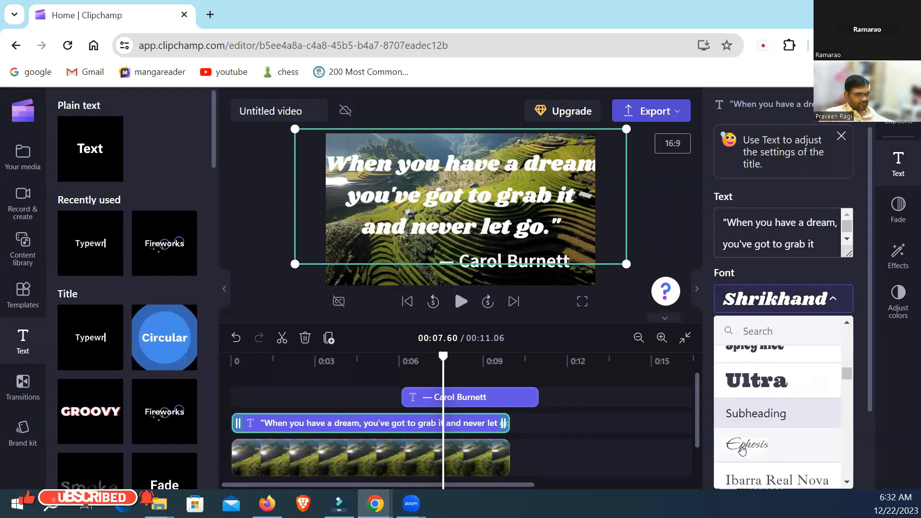
pyautogui.click(742, 446)
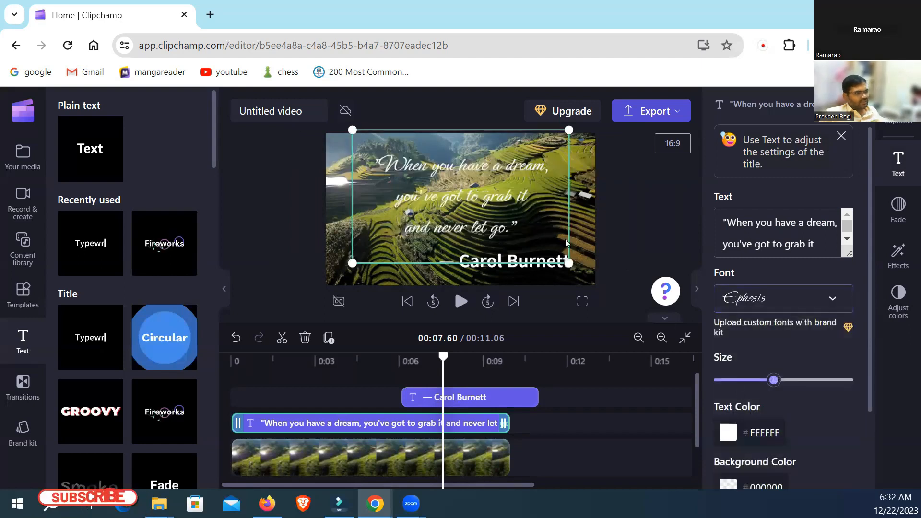
# Enlarge the quote title to nearly the full frame width and centre it horizontally above the author line.
pyautogui.moveTo(569, 230); pyautogui.dragTo(550, 227)
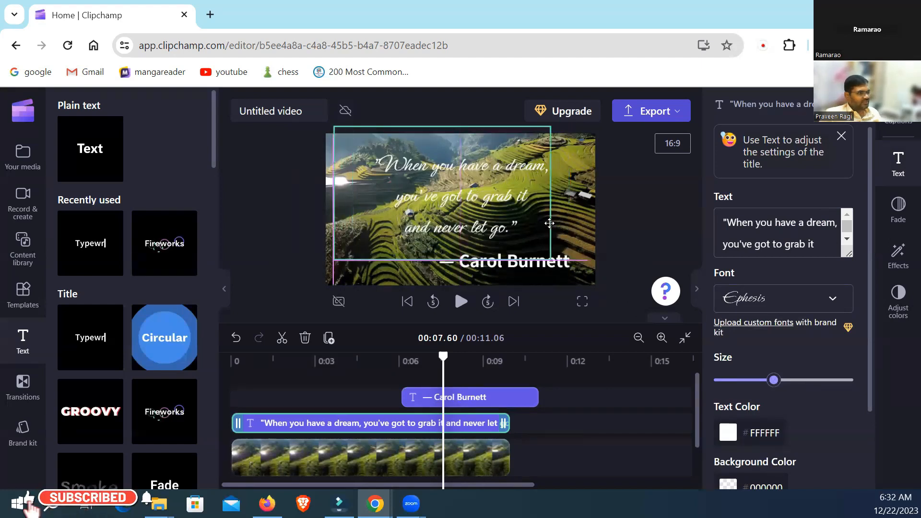
pyautogui.moveTo(551, 260); pyautogui.dragTo(594, 286)
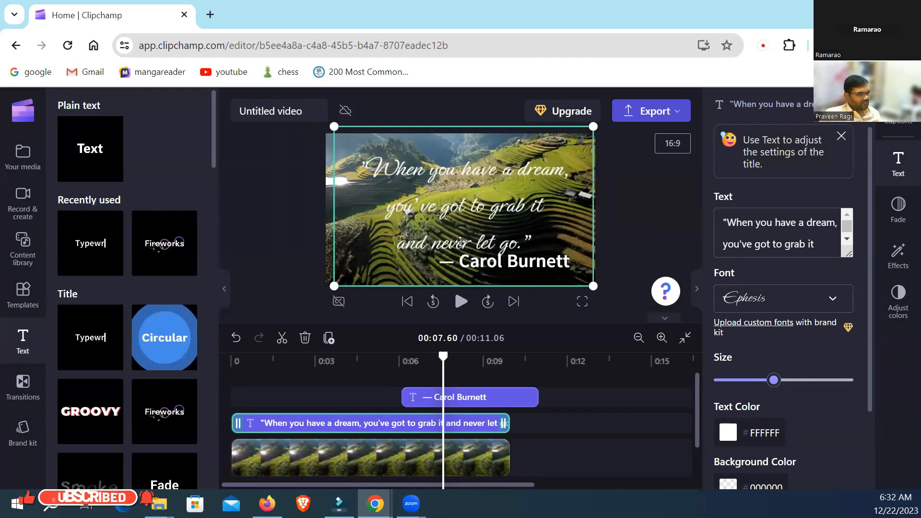
pyautogui.moveTo(461, 242); pyautogui.dragTo(462, 230)
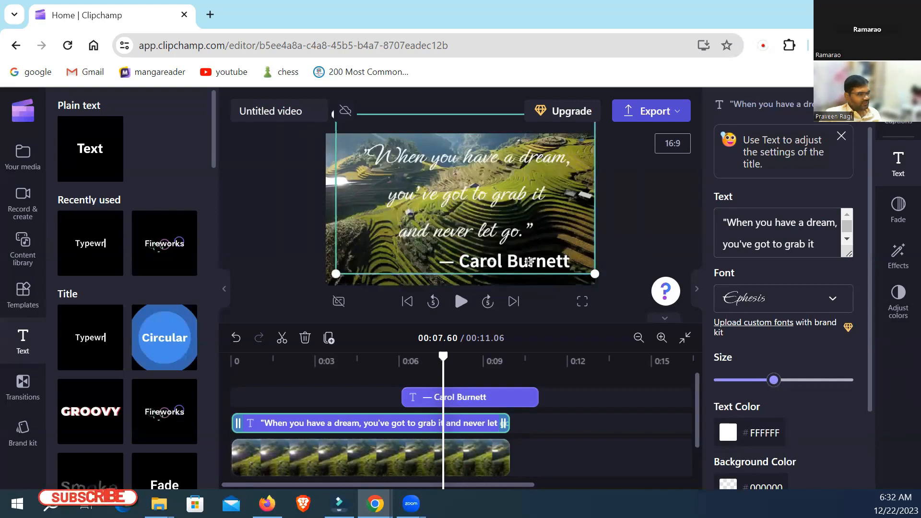
pyautogui.click(629, 250)
# Try the Azeret Mono font on the author title and shift the title left within the frame.
pyautogui.click(564, 269)
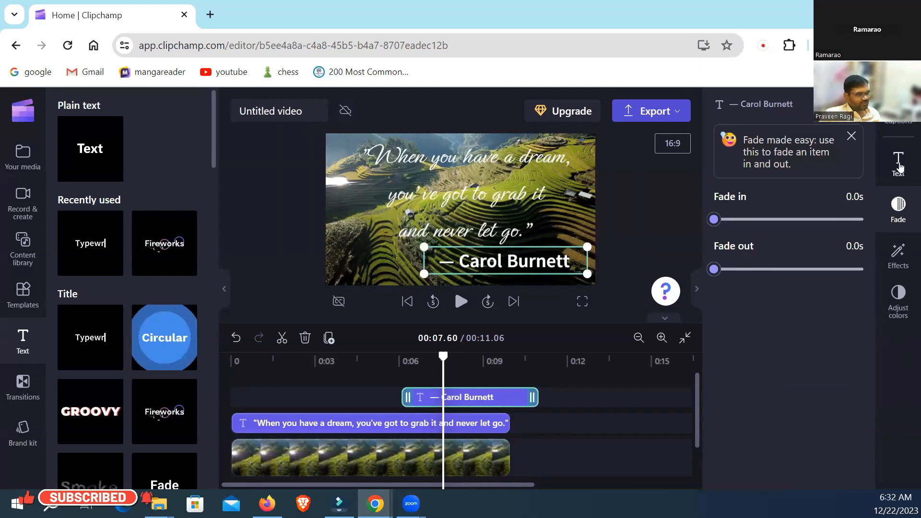
pyautogui.click(899, 166)
pyautogui.click(784, 276)
pyautogui.scroll(-3, 767, 370)
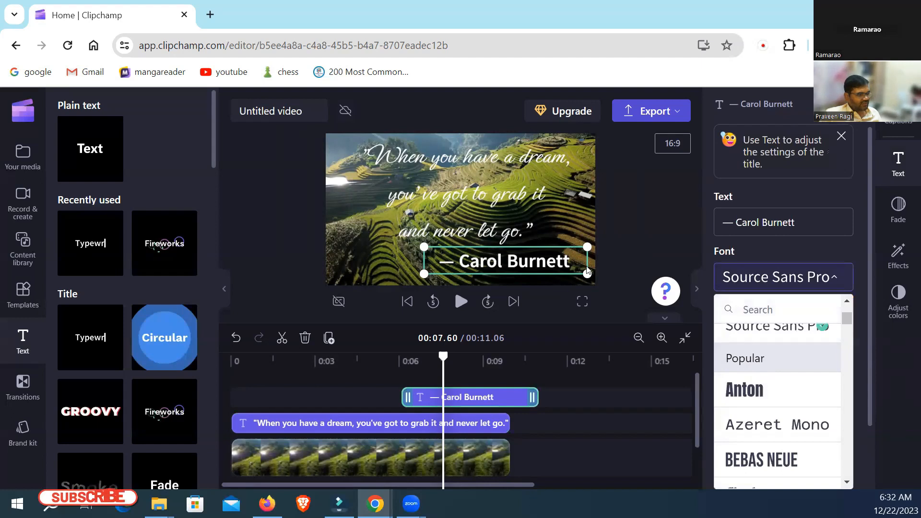
pyautogui.click(766, 430)
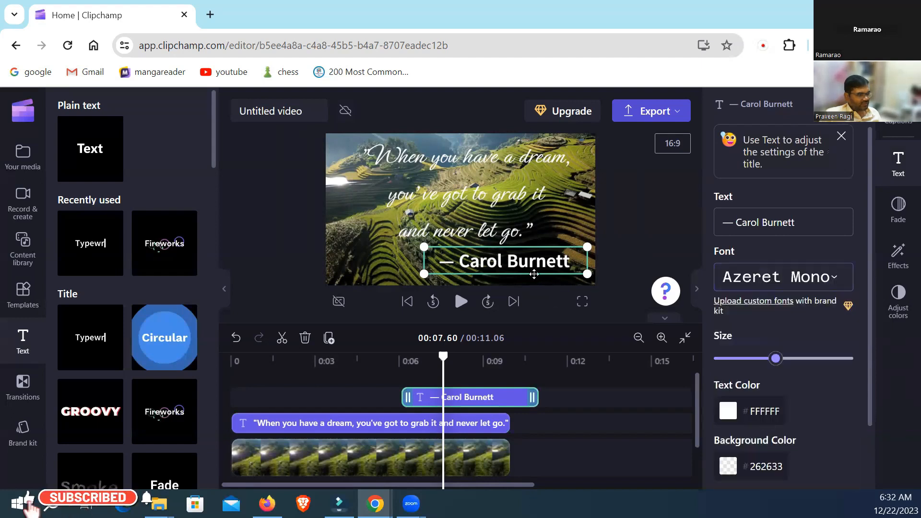
pyautogui.moveTo(585, 246); pyautogui.dragTo(566, 246)
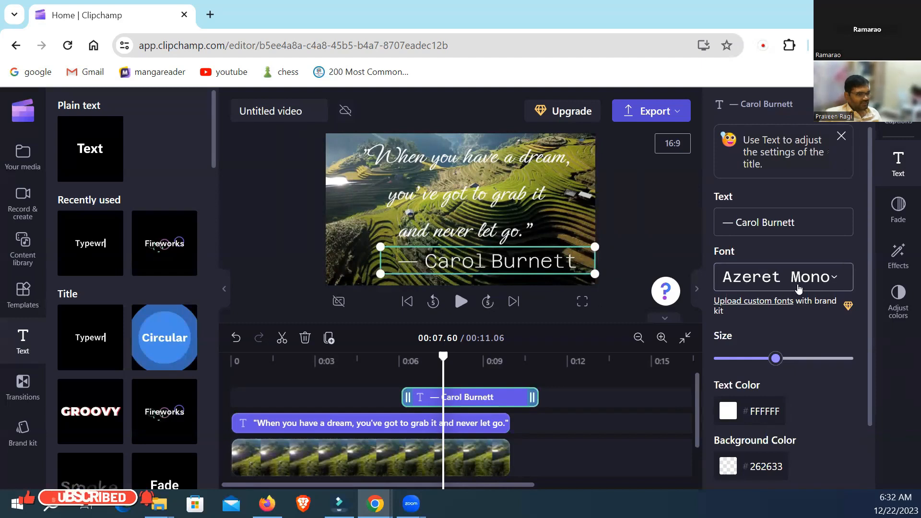
# Set the author title's font to Ephesis, move it to the frame's lower right corner and deselect it.
pyautogui.click(751, 286)
pyautogui.scroll(-2, 776, 384)
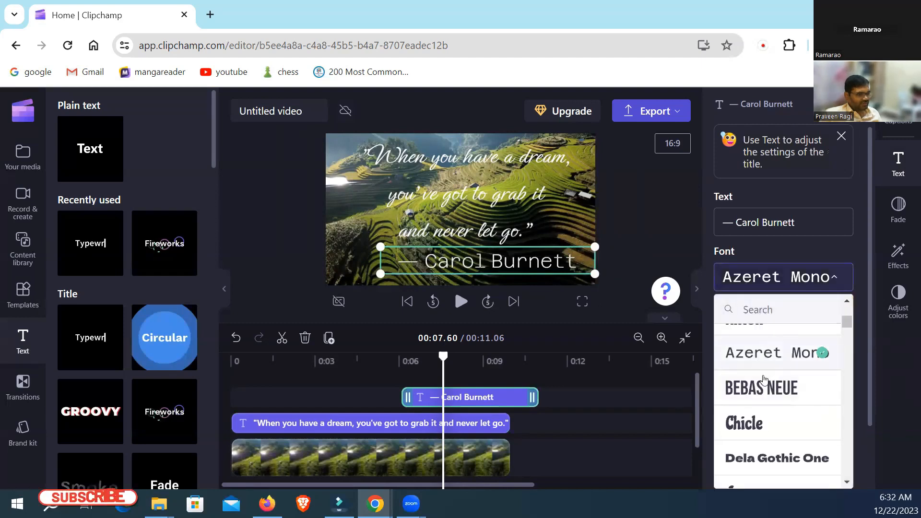
pyautogui.scroll(3, 776, 384)
pyautogui.click(754, 365)
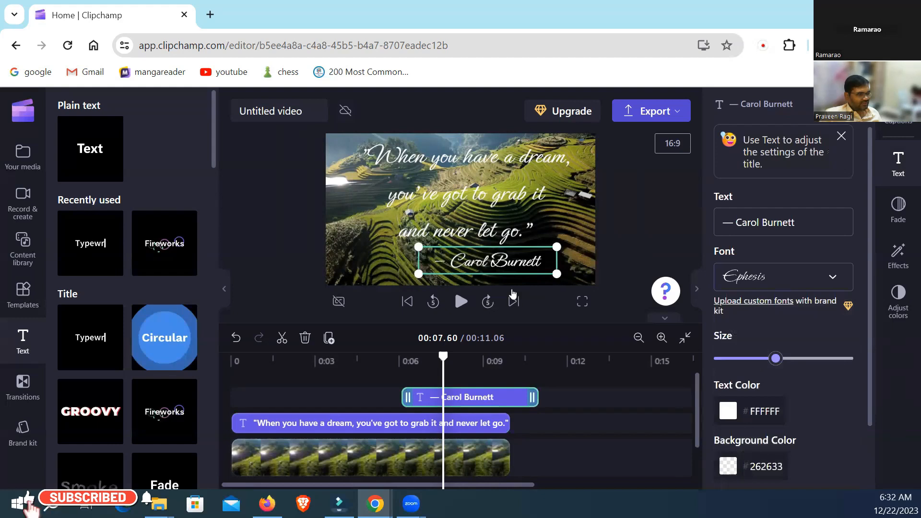
pyautogui.moveTo(515, 271); pyautogui.dragTo(546, 273)
pyautogui.click(630, 251)
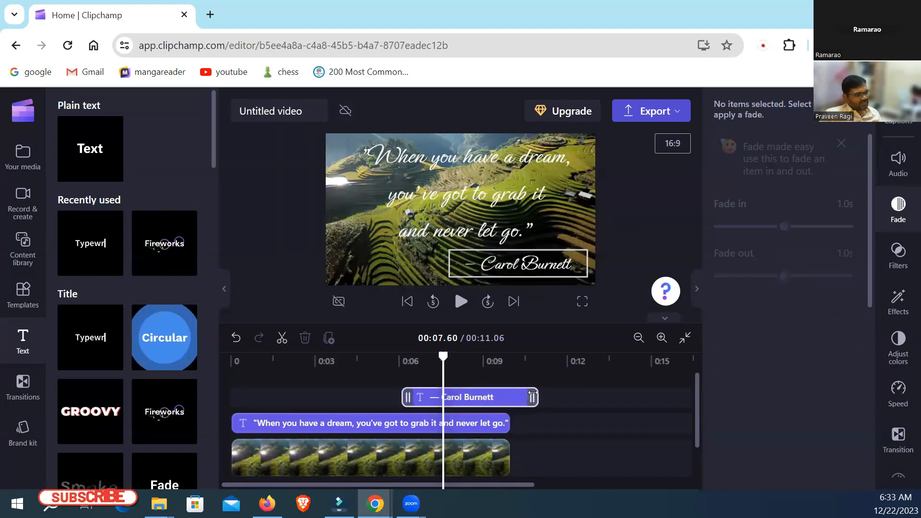
# Trim the author title on the timeline to end together with the landscape clip, and play the video from the start.
pyautogui.moveTo(531, 407); pyautogui.dragTo(503, 407)
pyautogui.moveTo(438, 361); pyautogui.dragTo(230, 364)
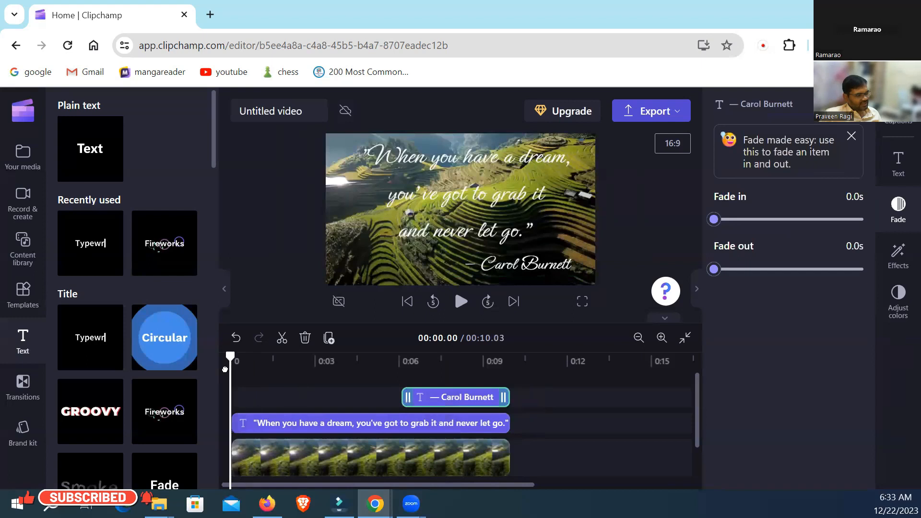
pyautogui.click(461, 302)
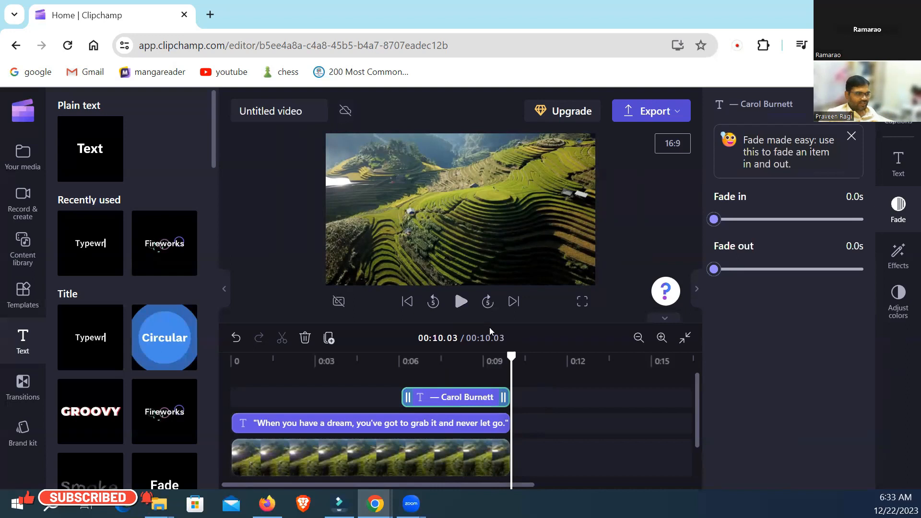
# Export the video in 1080p and rename it "Motivational quote - 22-12-2023".
pyautogui.click(643, 111)
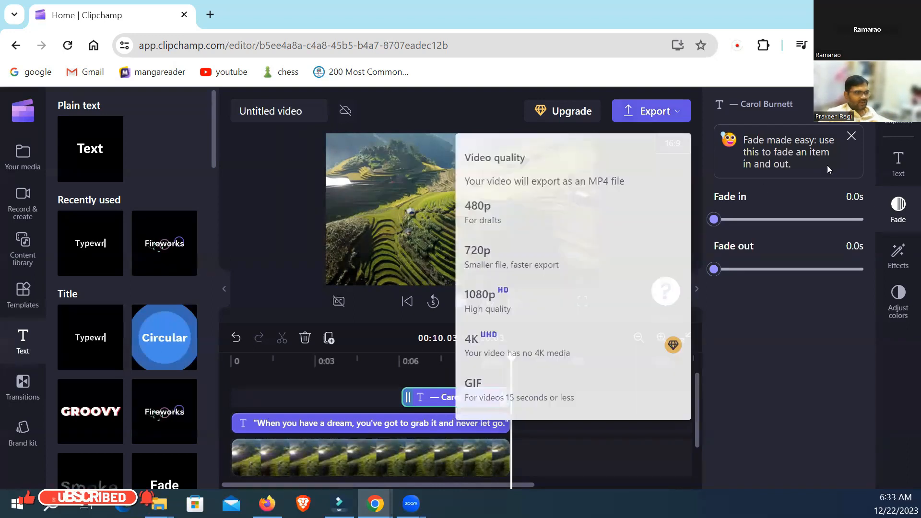
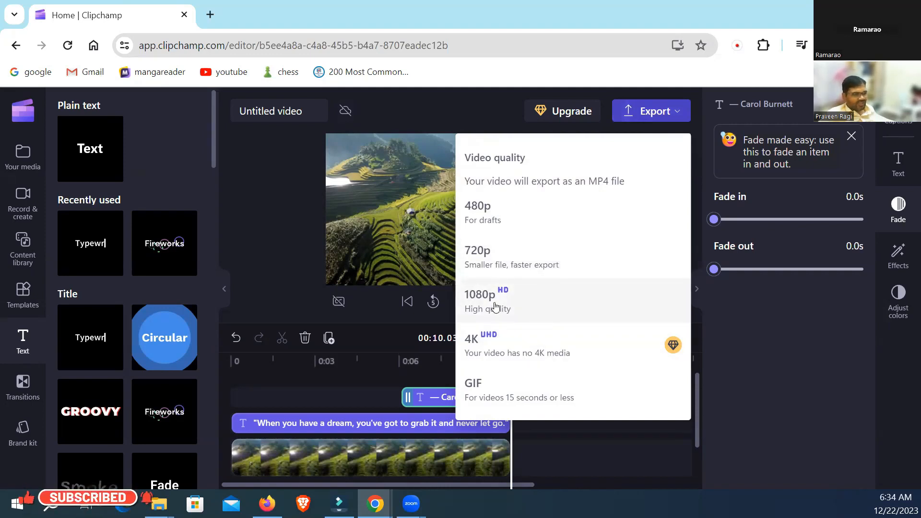
pyautogui.click(522, 307)
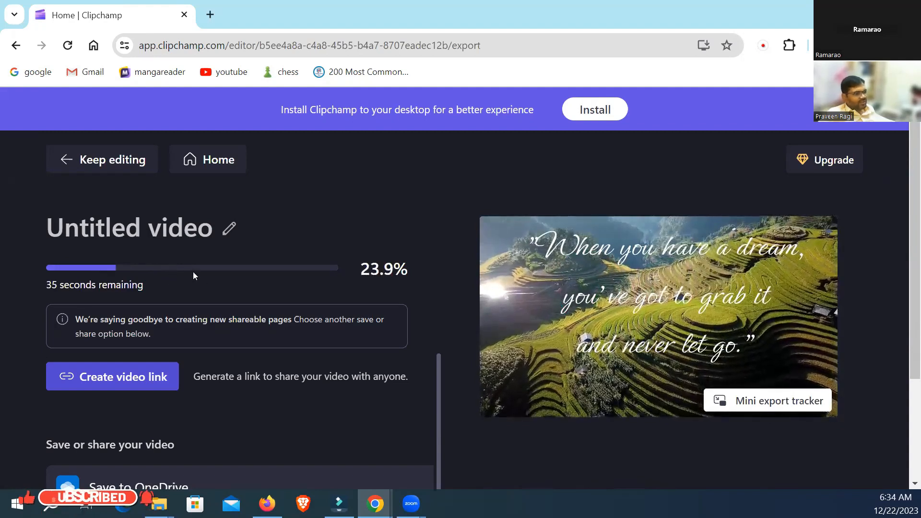
pyautogui.click(129, 230)
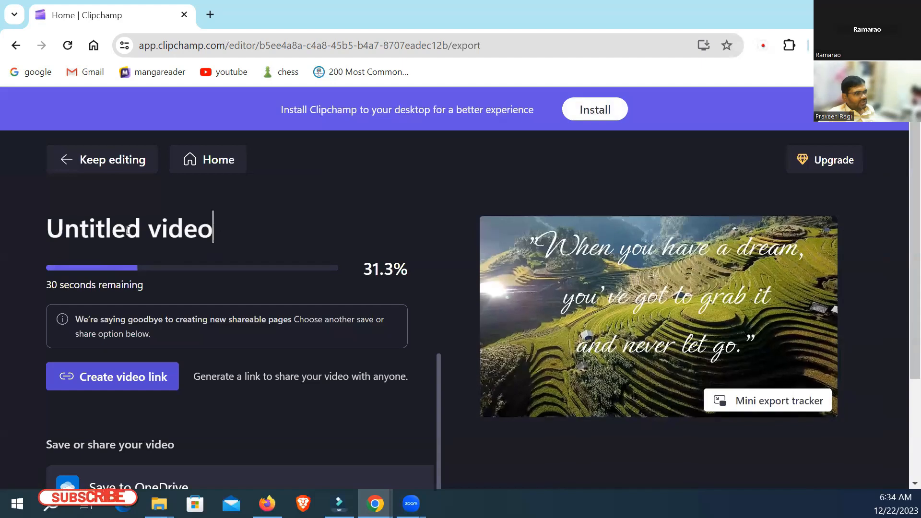
pyautogui.moveTo(223, 228); pyautogui.dragTo(25, 224)
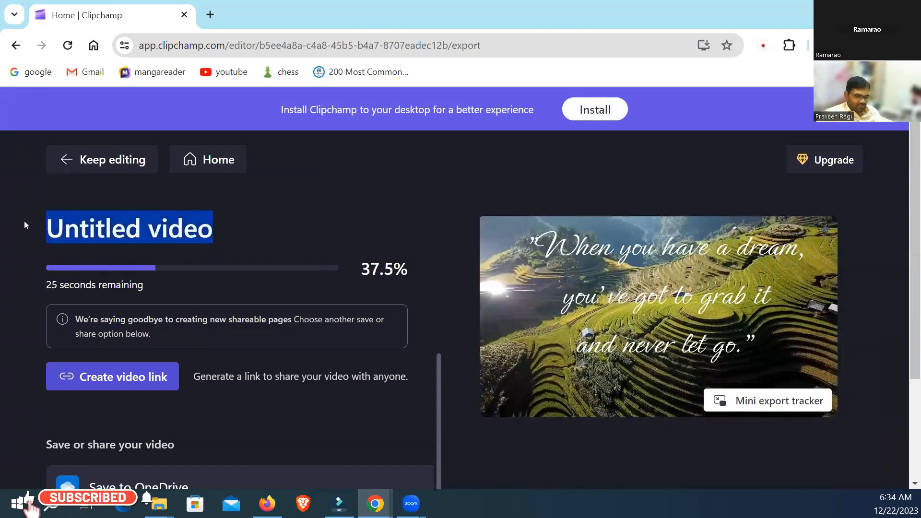
pyautogui.write('Moat')
pyautogui.press('BackSpace')
pyautogui.press('BackSpace')
pyautogui.press('BackSpace')
pyautogui.write('otivationa')
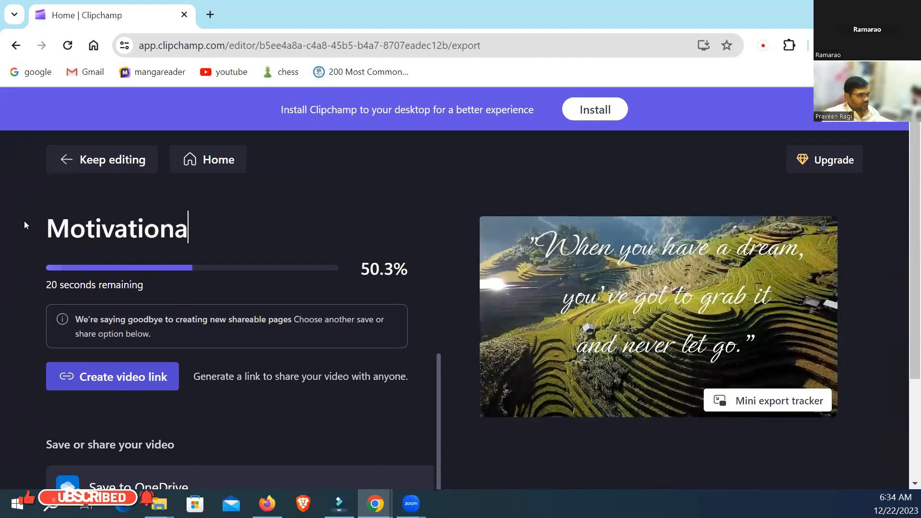
pyautogui.write('l qot')
pyautogui.press('BackSpace')
pyautogui.press('BackSpace')
pyautogui.write('yote')
pyautogui.press('BackSpace')
pyautogui.press('BackSpace')
pyautogui.press('BackSpace')
pyautogui.press('BackSpace')
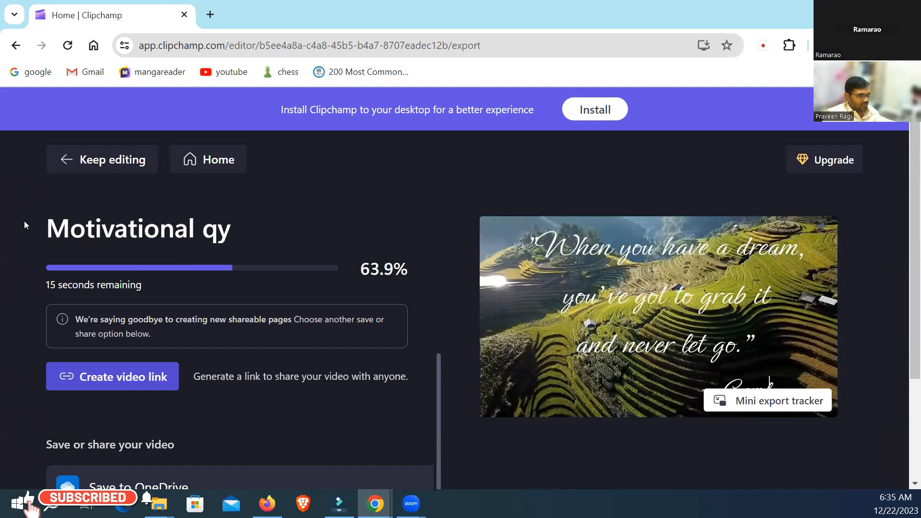
pyautogui.write('uote ')
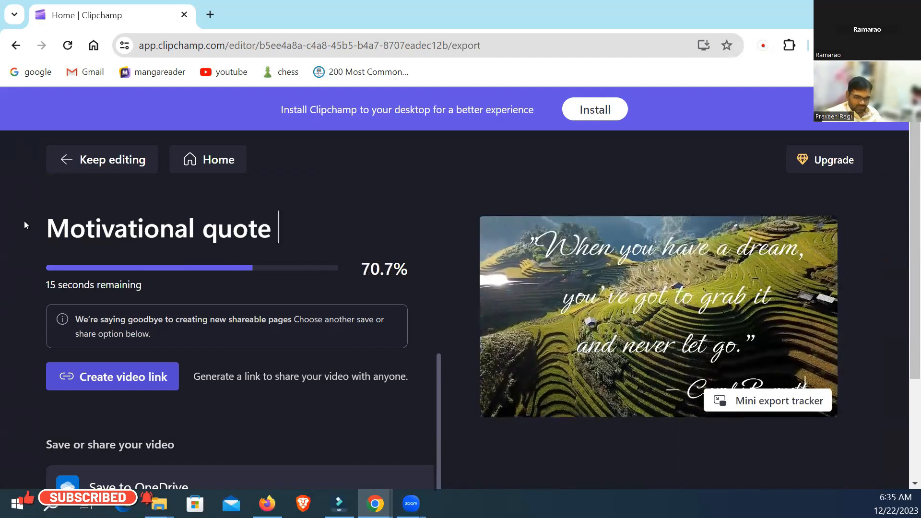
pyautogui.write('- 22-')
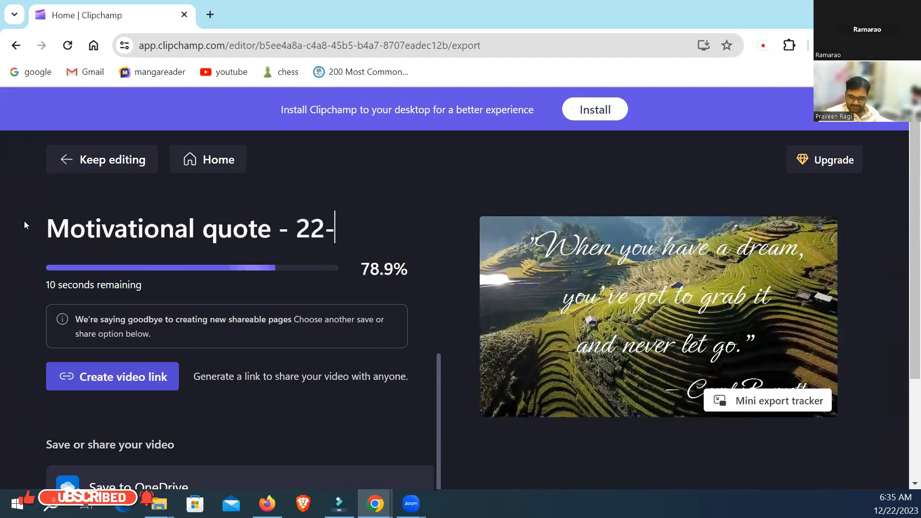
pyautogui.write('12-2023')
pyautogui.press('Return')
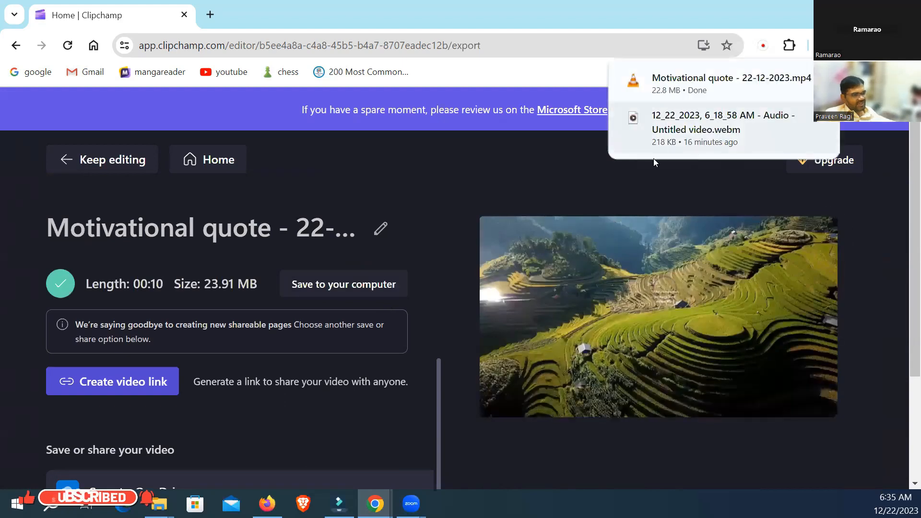
# Show the exported MP4 in the Downloads folder, play it in VLC media player and close the player.
pyautogui.moveTo(734, 79)
pyautogui.click(784, 81)
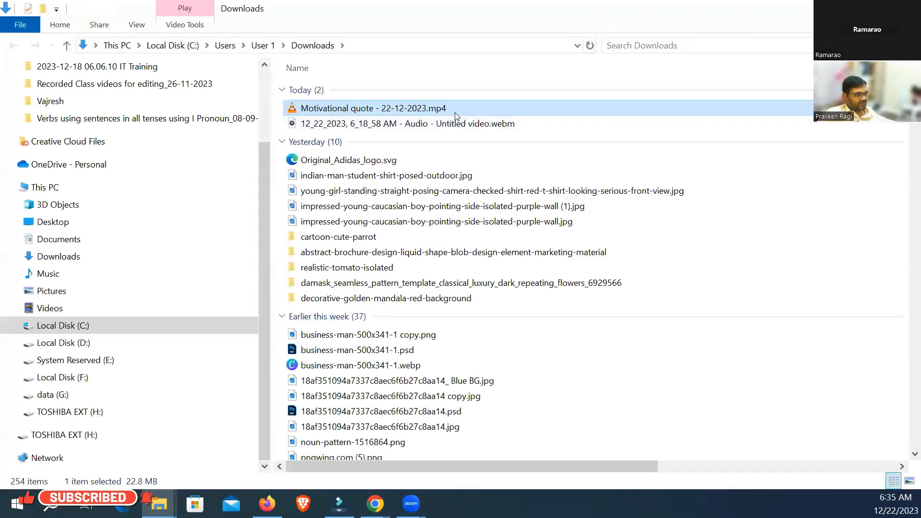
pyautogui.doubleClick(401, 107)
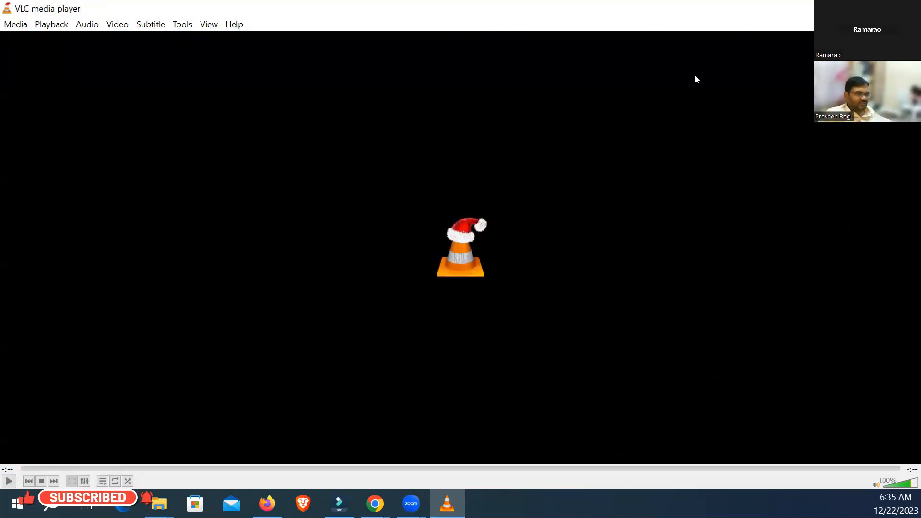
pyautogui.moveTo(635, 15); pyautogui.dragTo(533, 179)
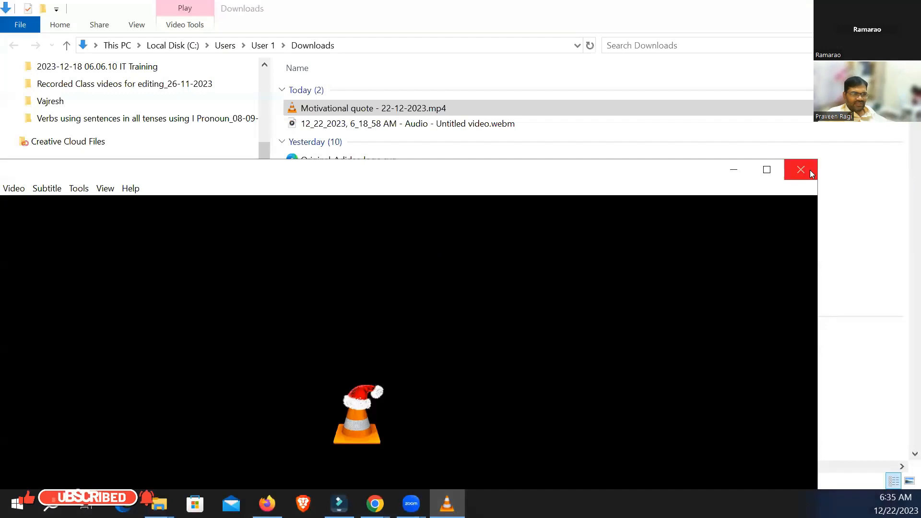
pyautogui.click(810, 171)
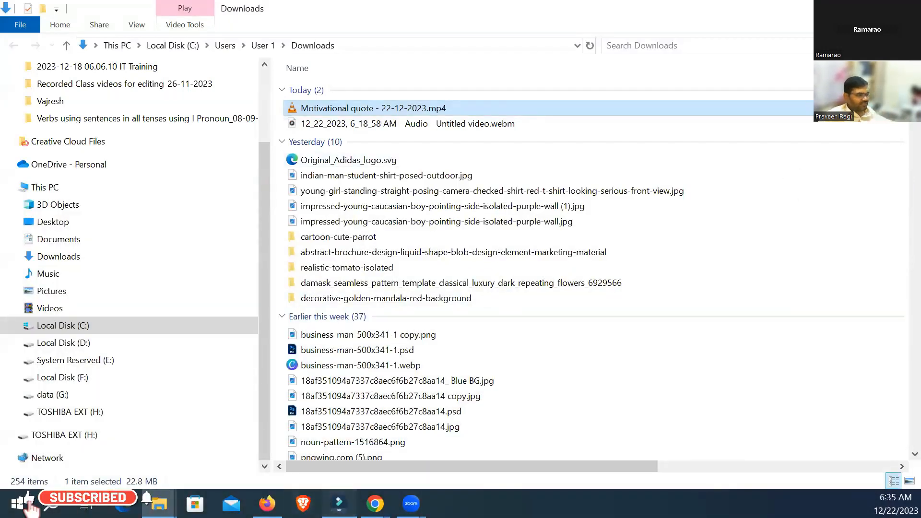
# Switch back to the Clipchamp browser window and start a new video from scratch.
pyautogui.click(339, 503)
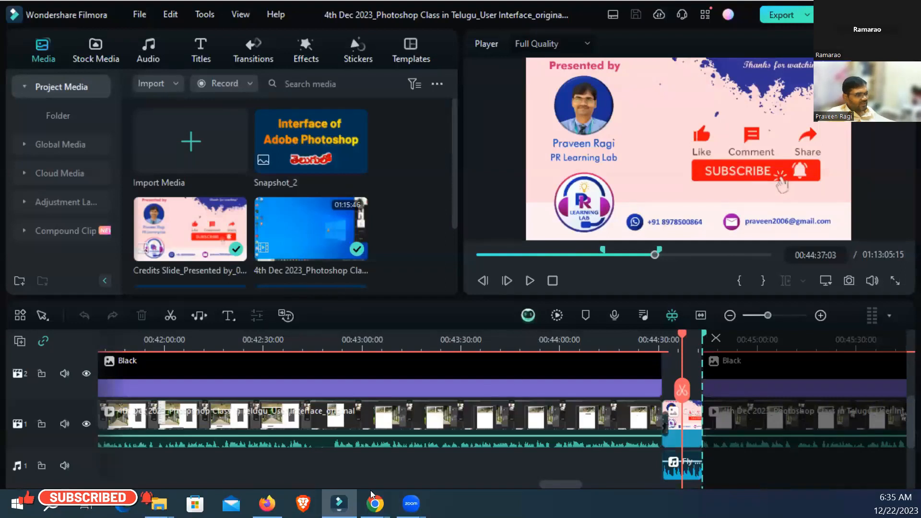
pyautogui.moveTo(375, 503)
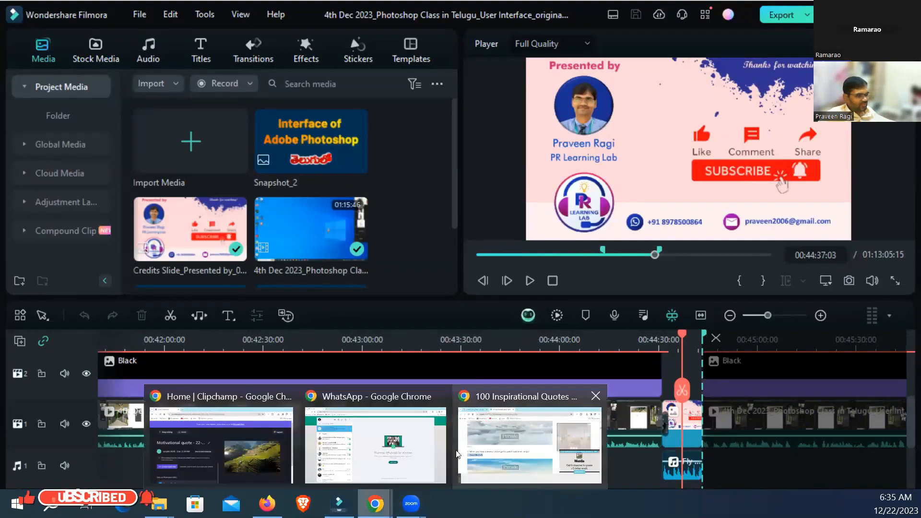
pyautogui.click(230, 426)
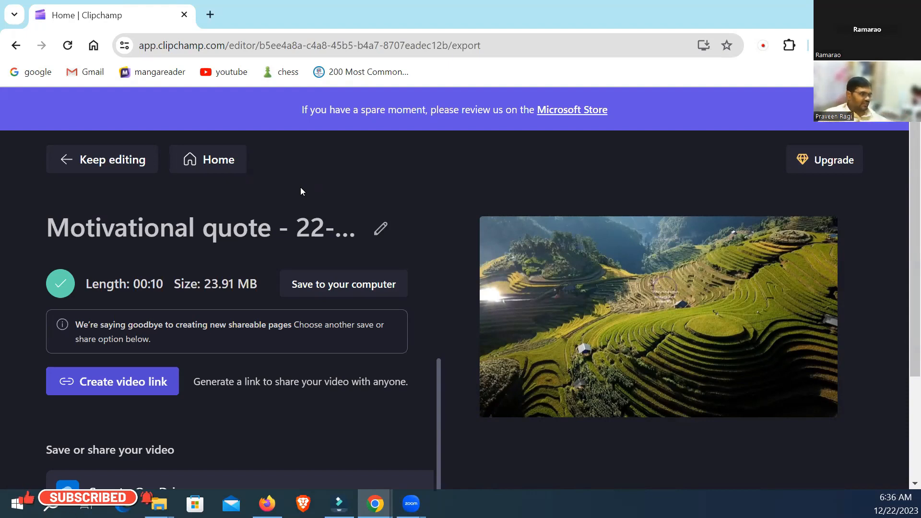
pyautogui.click(207, 160)
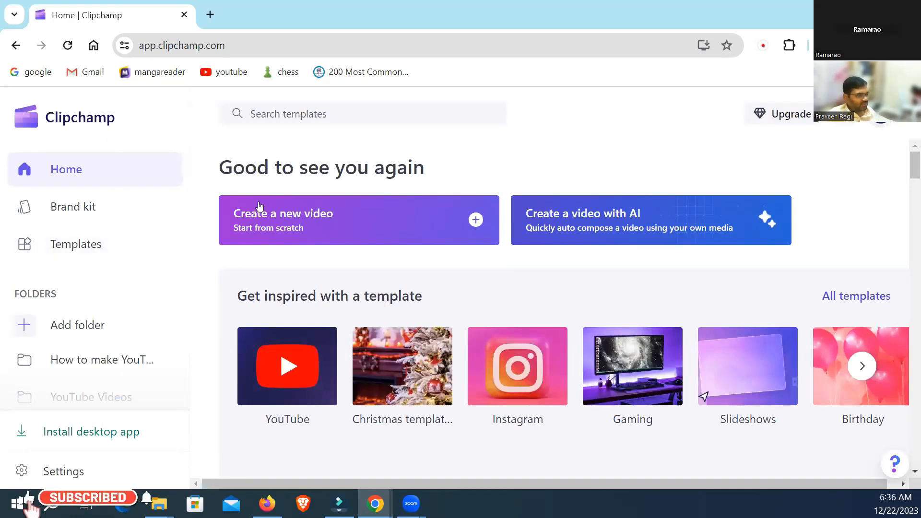
pyautogui.click(363, 241)
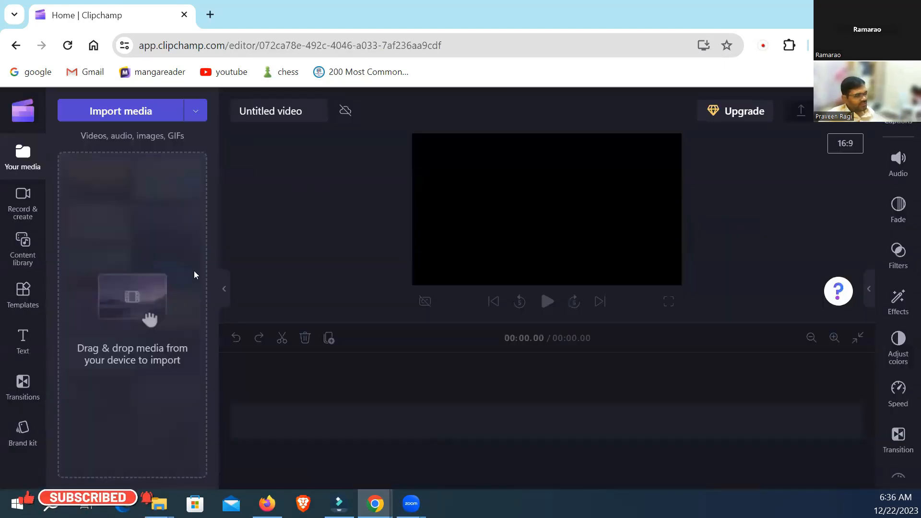
# Browse the template categories in the new project and open the Birthday templates.
pyautogui.click(17, 296)
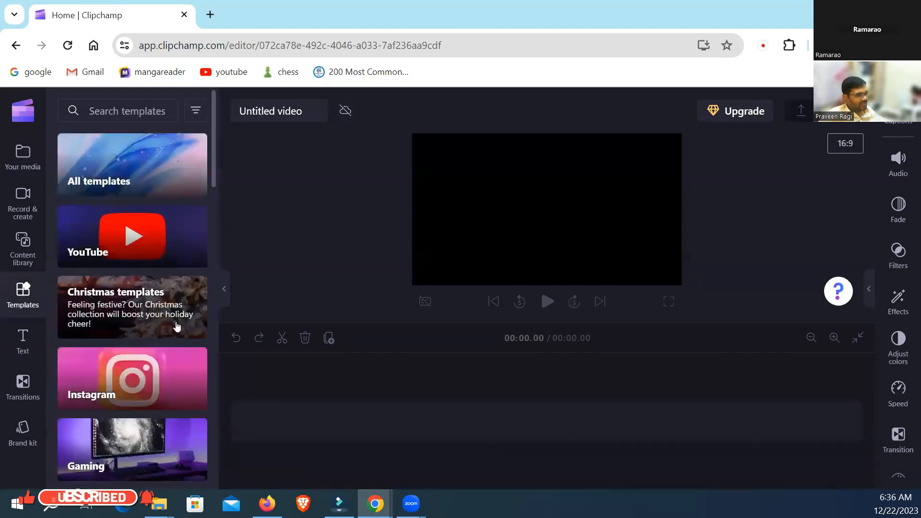
pyautogui.scroll(-9, 140, 320)
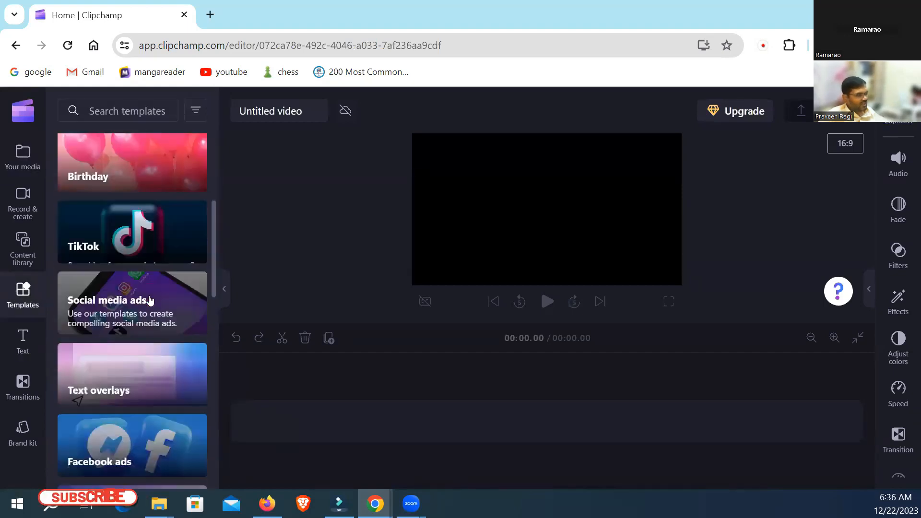
pyautogui.scroll(3, 130, 314)
pyautogui.click(129, 312)
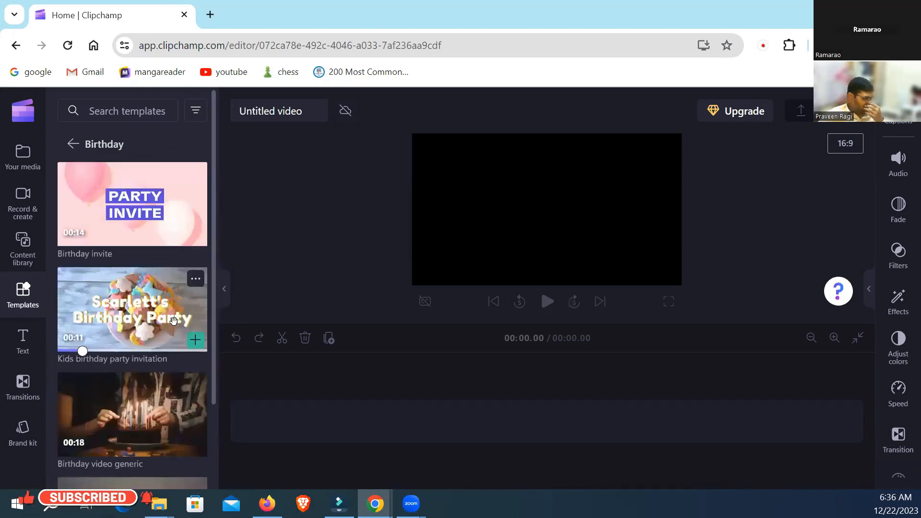
# Look through the Birthday templates, preview the Birthday invite template and close its preview.
pyautogui.scroll(-2, 163, 307)
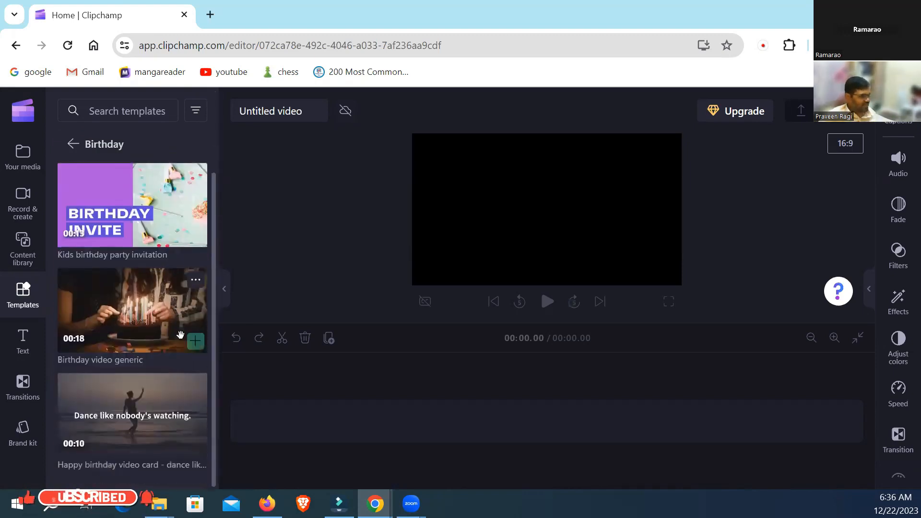
pyautogui.scroll(2, 163, 345)
pyautogui.scroll(-2, 178, 354)
pyautogui.scroll(2, 178, 353)
pyautogui.click(126, 222)
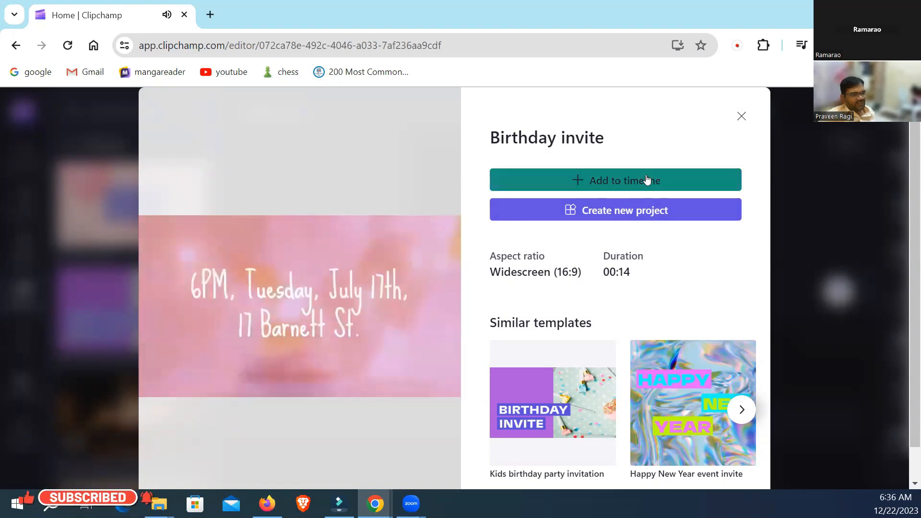
pyautogui.click(741, 116)
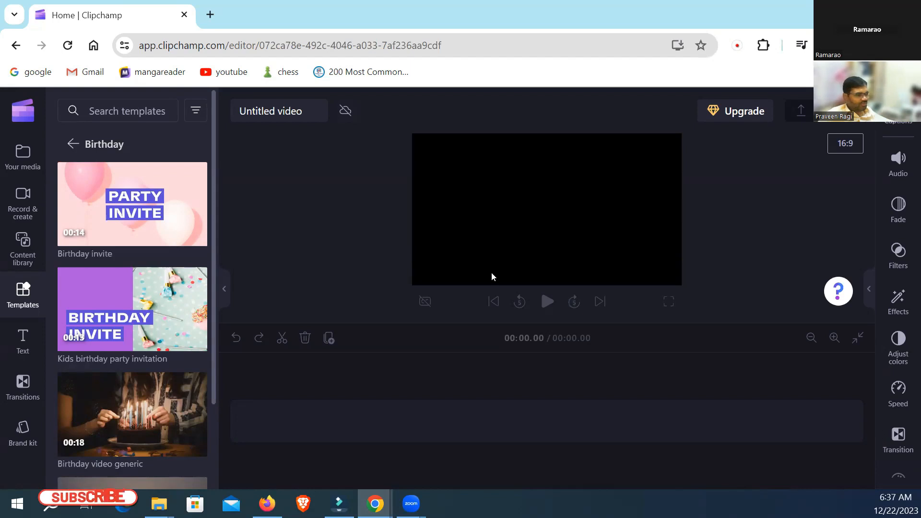
# Add the Kids birthday party invitation template to the timeline and play it until the opening title is on screen.
pyautogui.moveTo(166, 314)
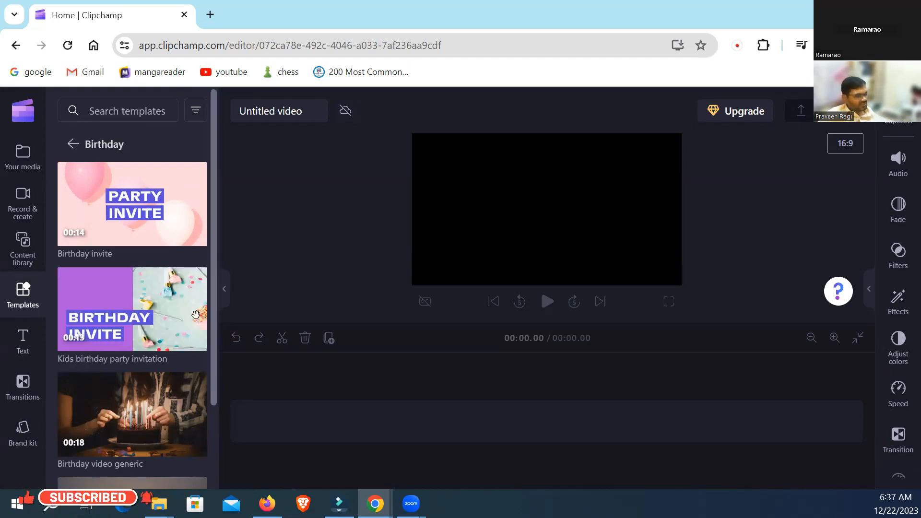
pyautogui.click(128, 302)
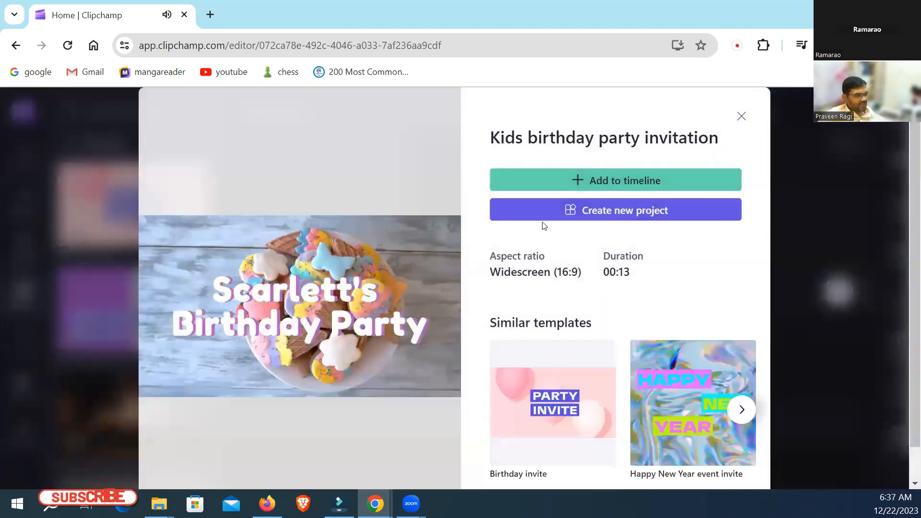
pyautogui.click(597, 182)
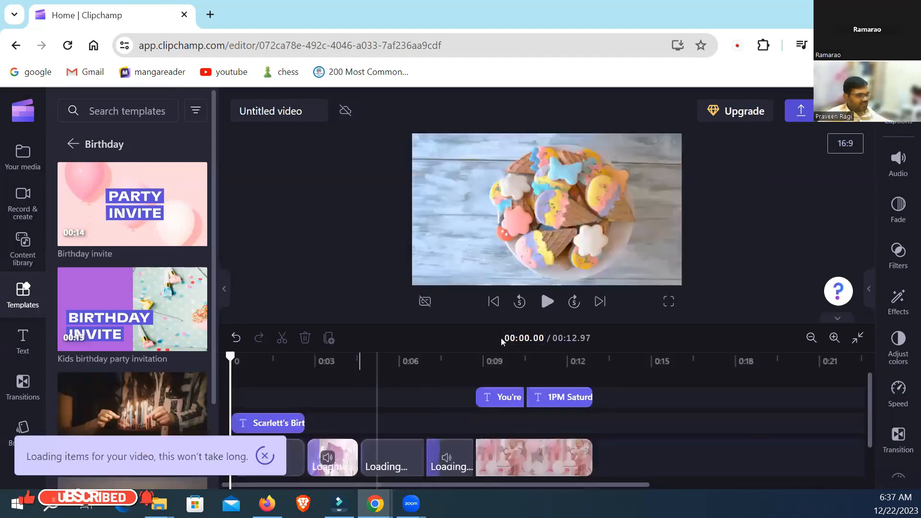
pyautogui.click(545, 302)
pyautogui.click(545, 303)
# Replace the child's name in the opening birthday party title with the new child's name in possessive form.
pyautogui.click(538, 204)
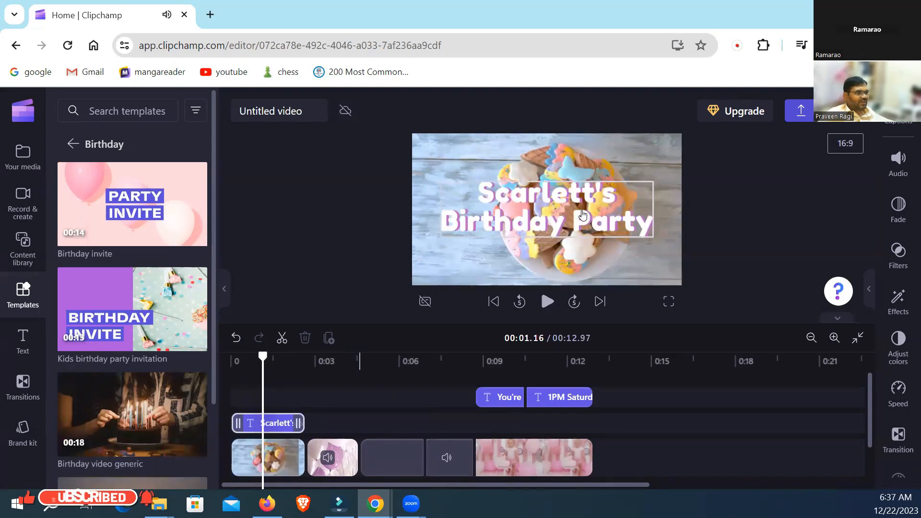
pyautogui.click(546, 195)
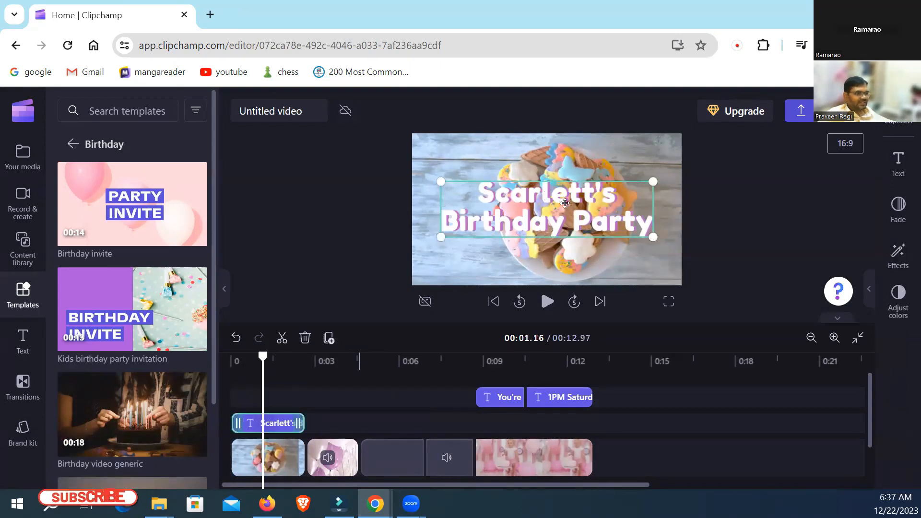
pyautogui.click(898, 163)
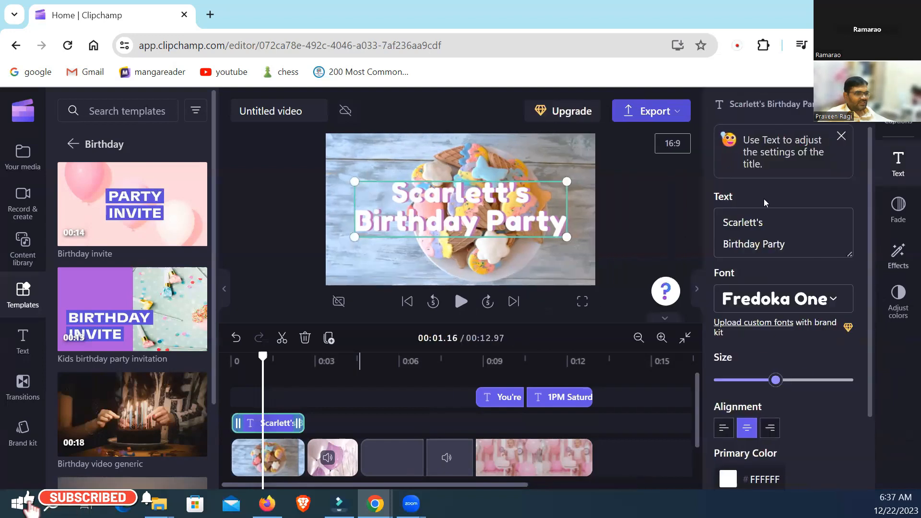
pyautogui.moveTo(794, 240); pyautogui.dragTo(723, 217)
pyautogui.click(749, 224)
pyautogui.doubleClick(747, 223)
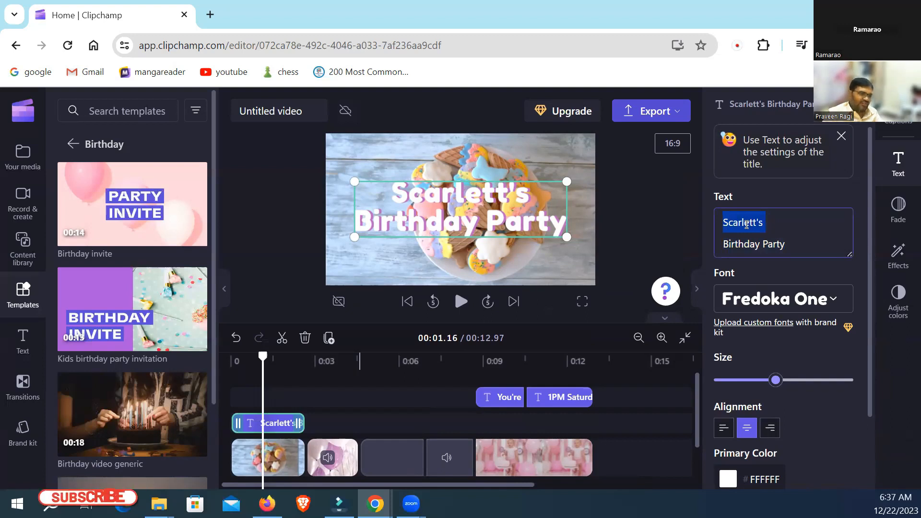
pyautogui.write('S')
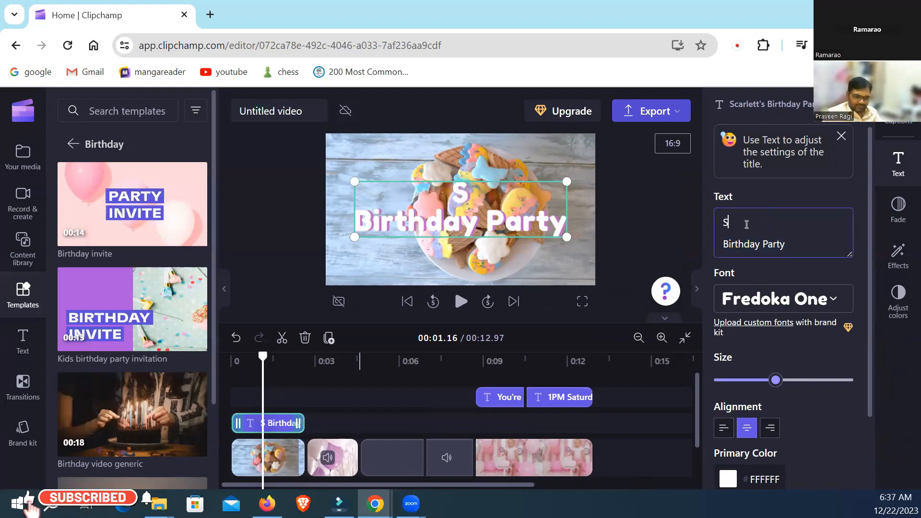
pyautogui.write('ashi')
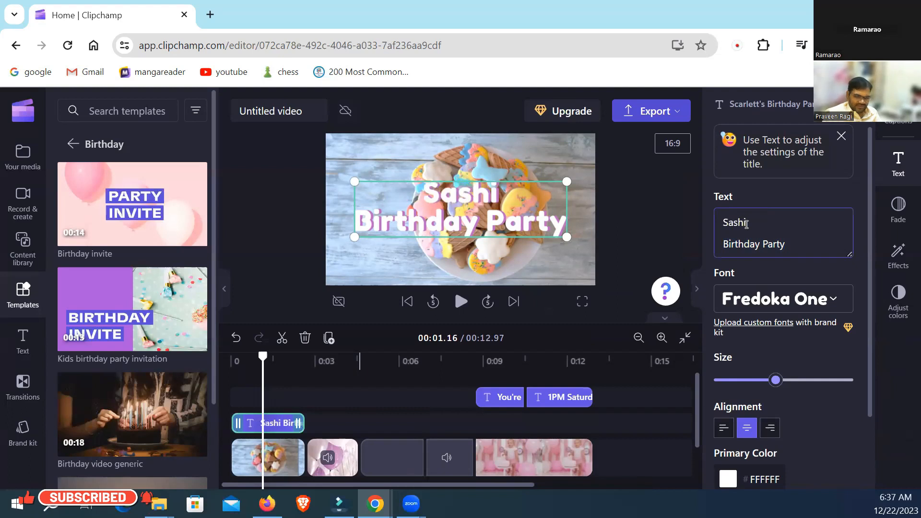
pyautogui.write("'s")
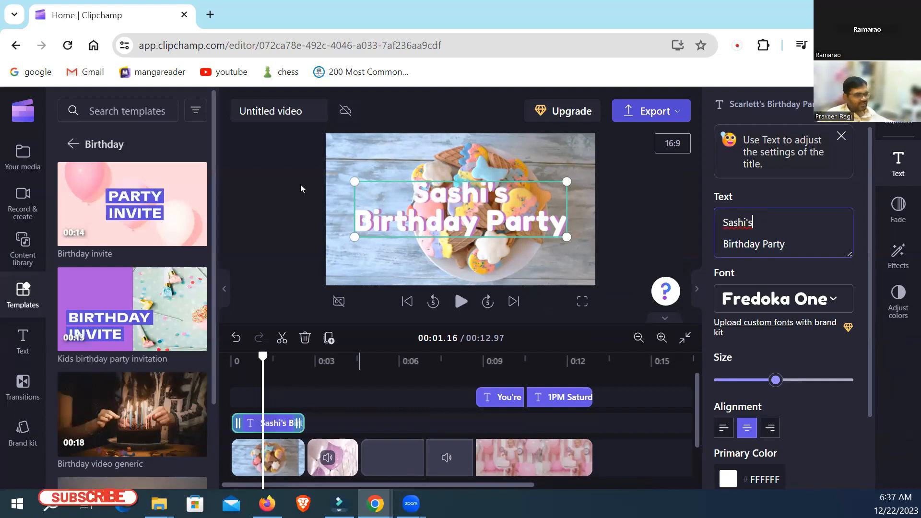
# Play the invitation past the opening title and replay the section with the clip of the two girls.
pyautogui.click(461, 303)
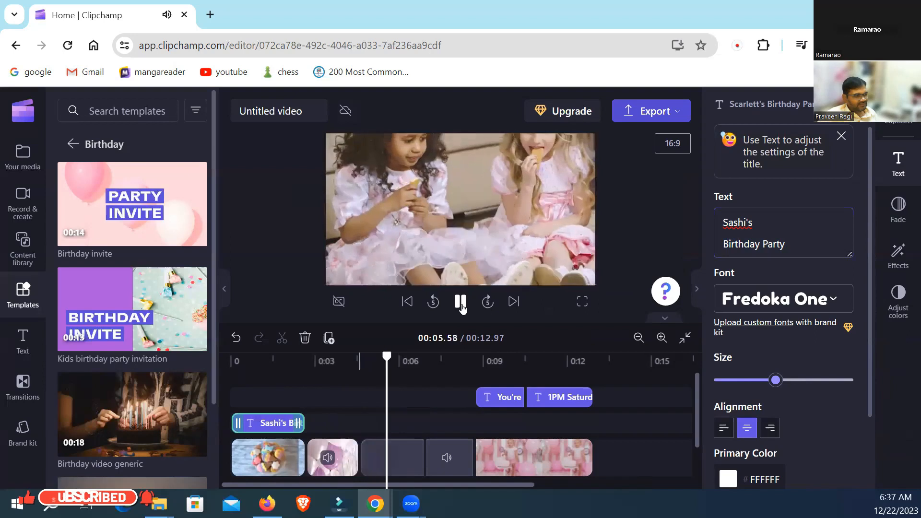
pyautogui.click(462, 303)
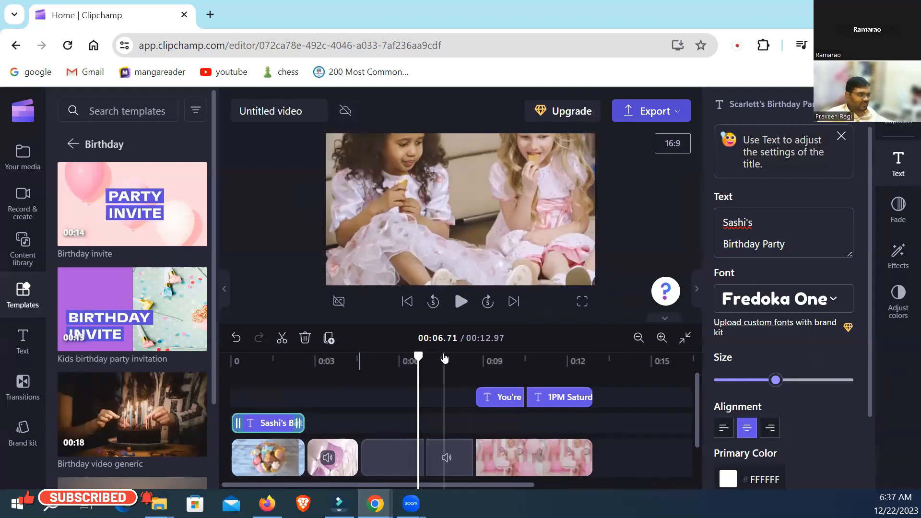
pyautogui.scroll(-1, 441, 386)
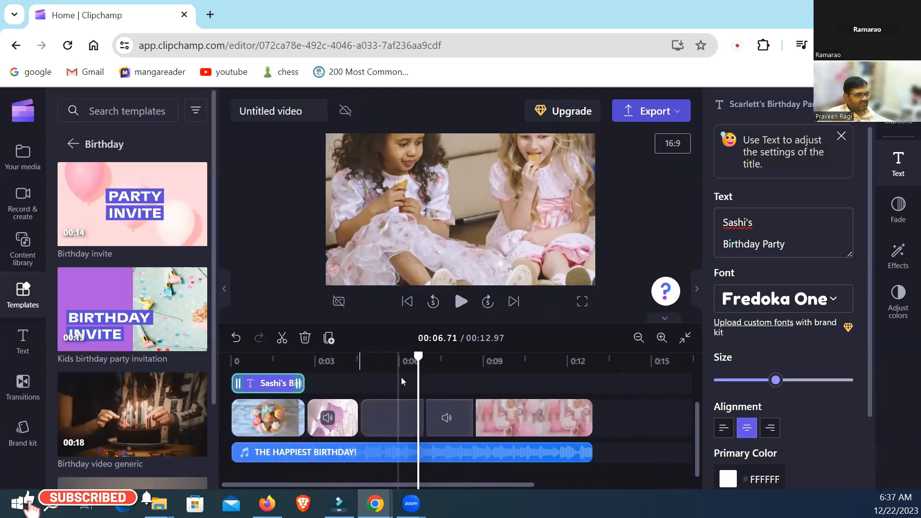
pyautogui.click(384, 415)
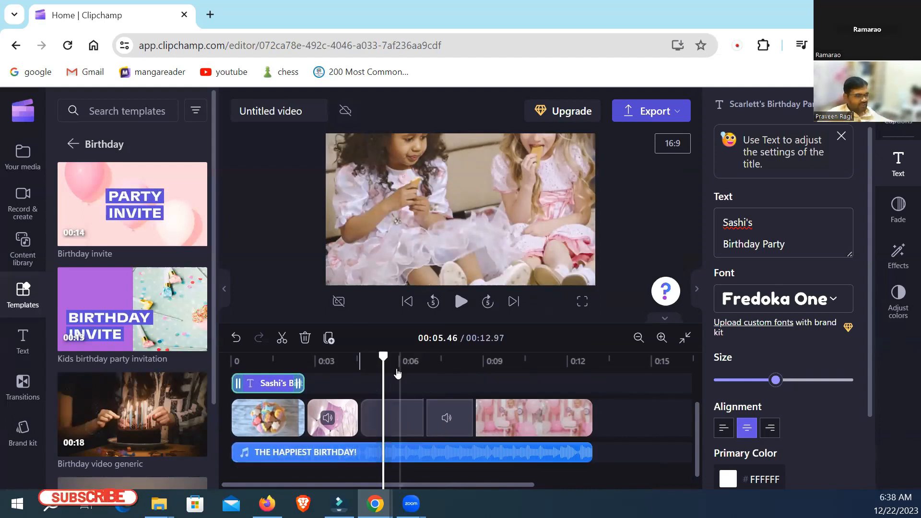
pyautogui.click(351, 363)
pyautogui.click(460, 301)
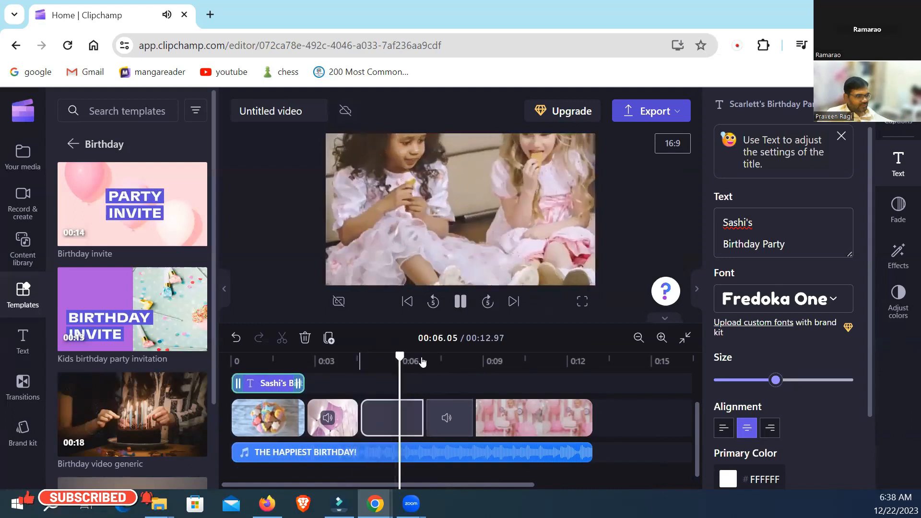
pyautogui.click(461, 304)
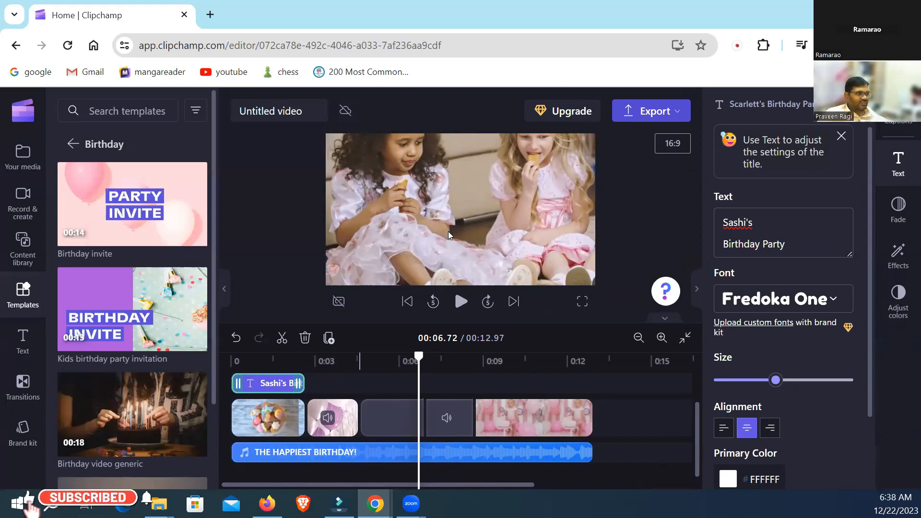
# Clear the Music filter in the content library, leave the Piano collection and open the stock Videos category.
pyautogui.click(23, 159)
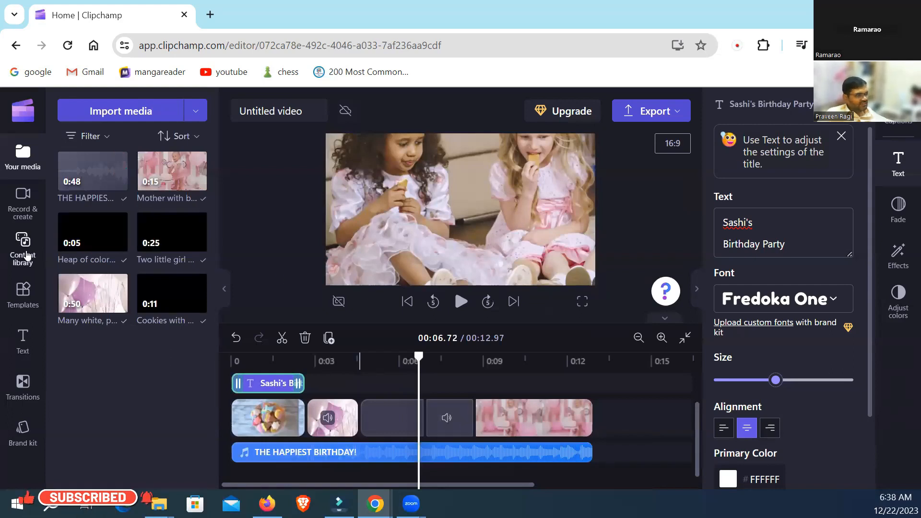
pyautogui.click(23, 247)
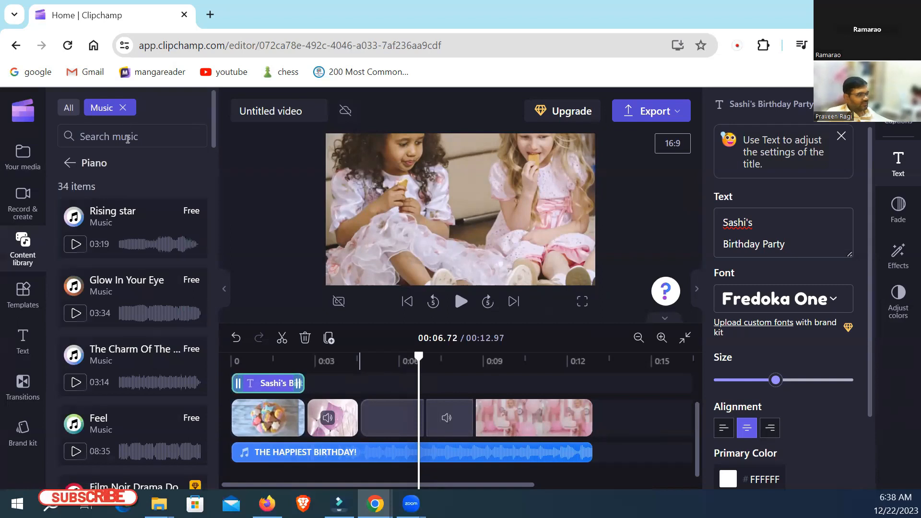
pyautogui.click(123, 108)
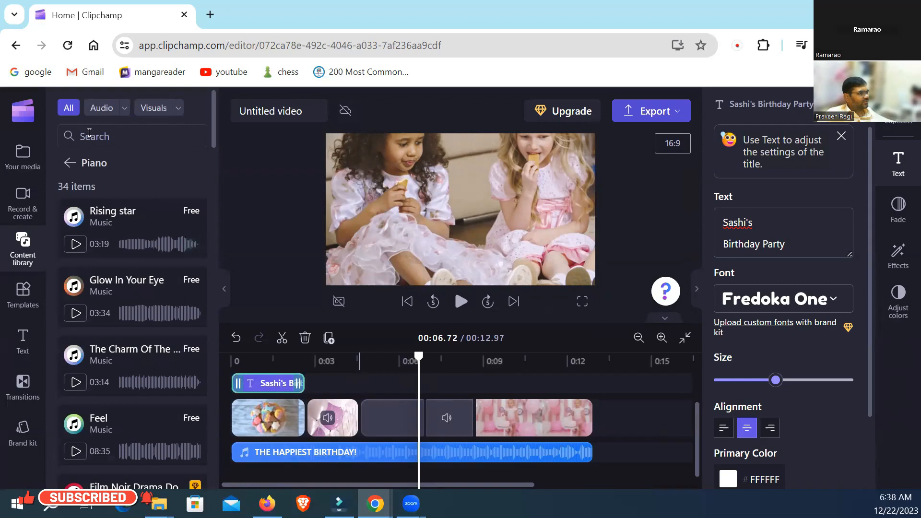
pyautogui.click(139, 109)
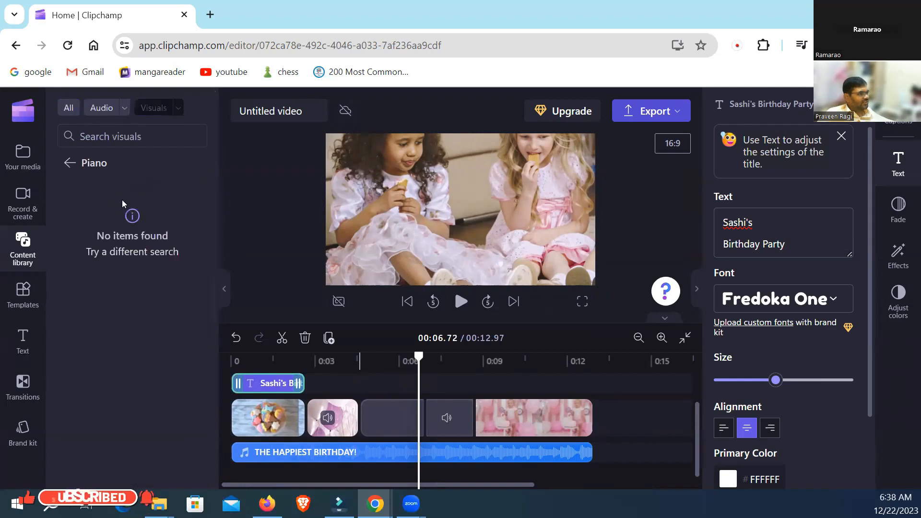
pyautogui.click(70, 169)
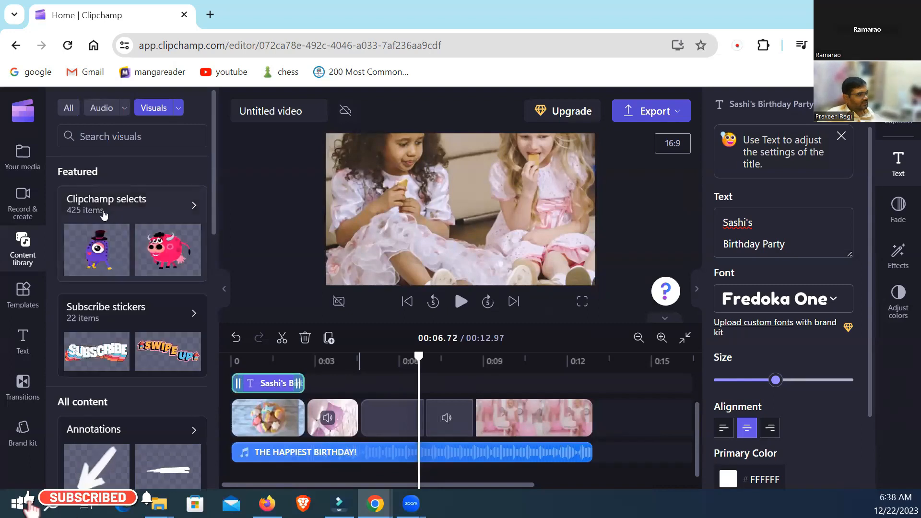
pyautogui.scroll(-5, 104, 215)
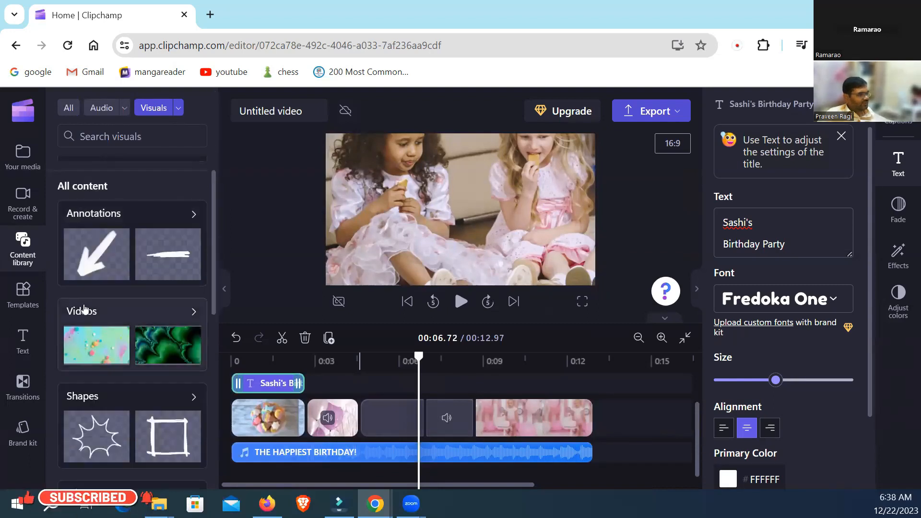
pyautogui.click(84, 310)
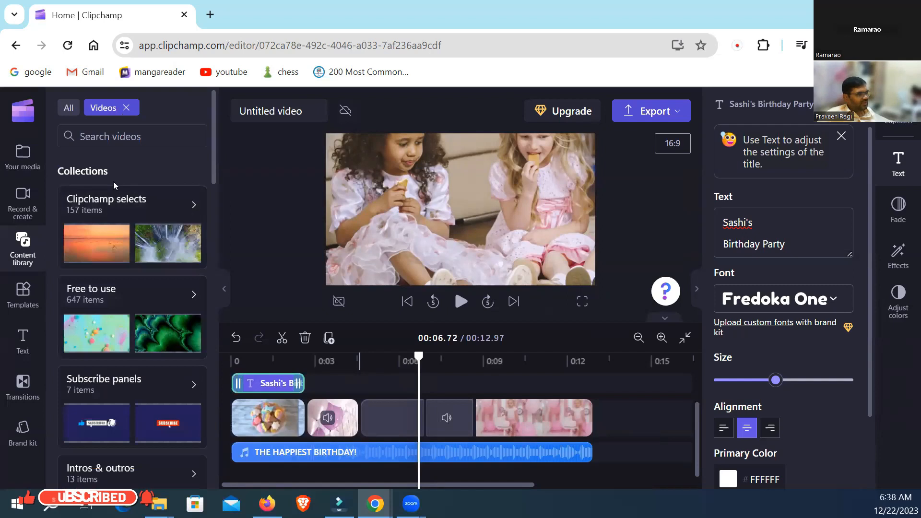
# Search the stock videos for "cute boy" and look through the results for a replacement clip.
pyautogui.click(114, 135)
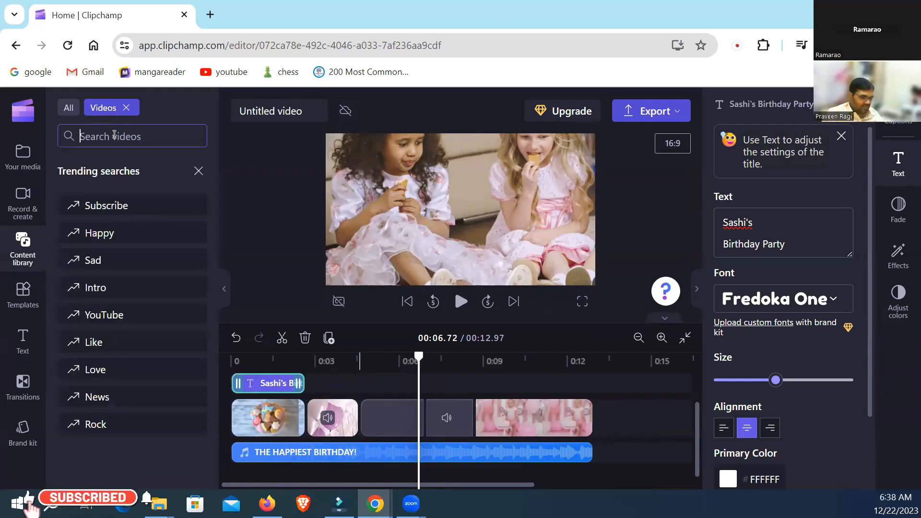
pyautogui.write('cute boy')
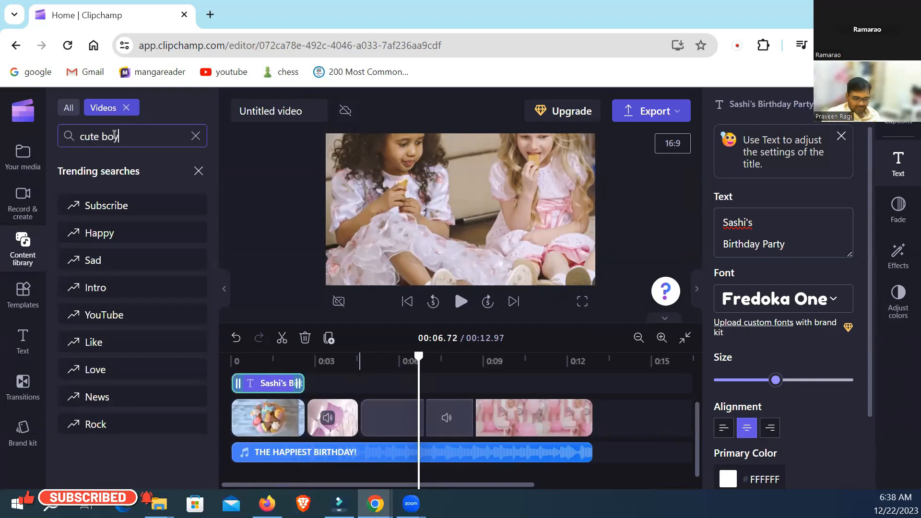
pyautogui.press('Return')
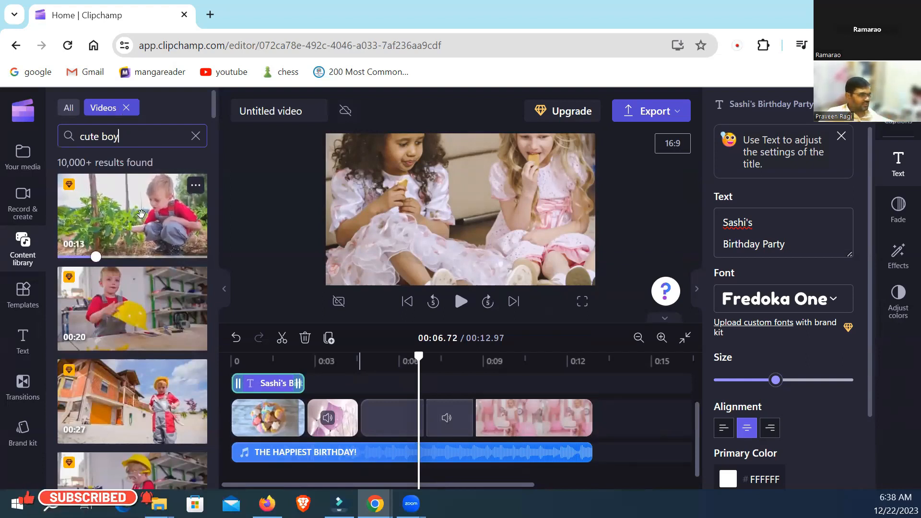
pyautogui.scroll(-10, 151, 265)
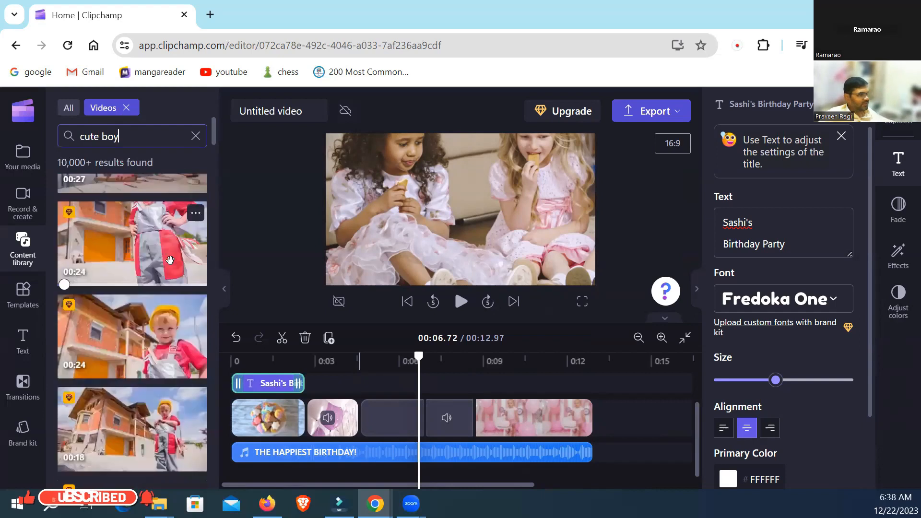
pyautogui.scroll(-10, 171, 260)
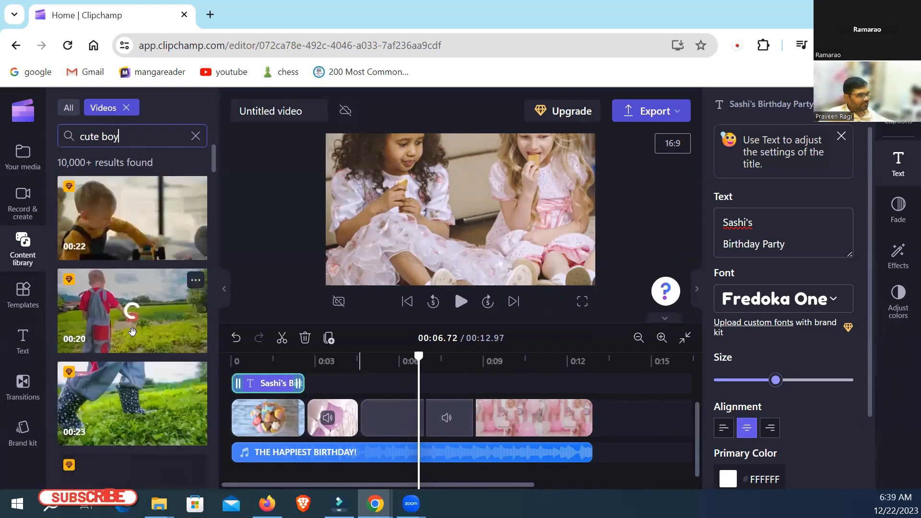
pyautogui.scroll(-10, 157, 316)
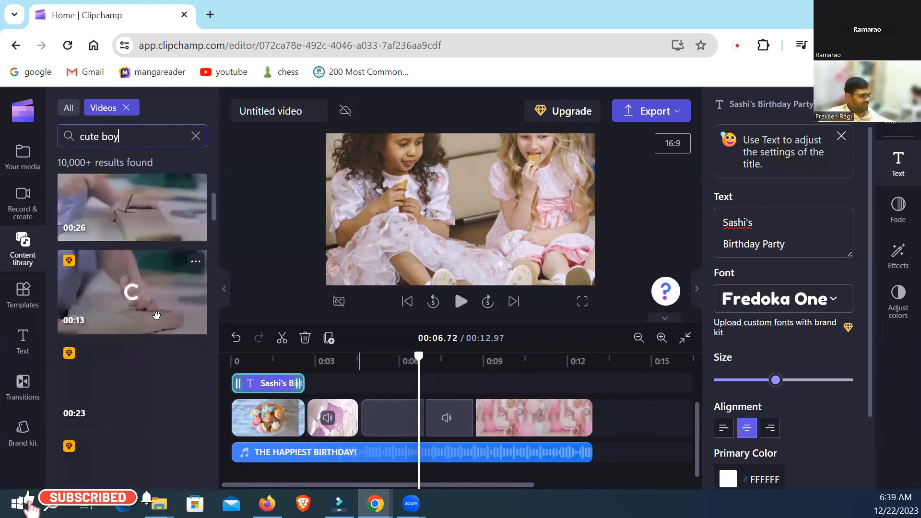
pyautogui.scroll(-10, 156, 315)
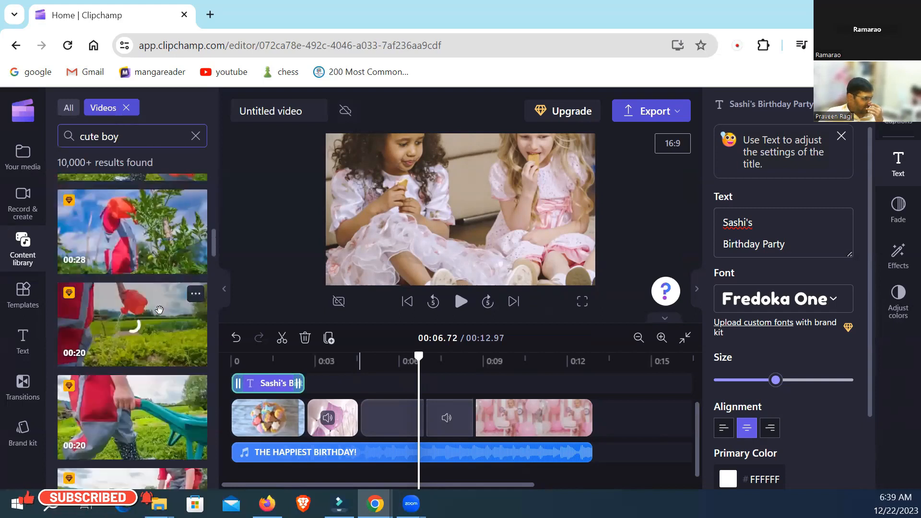
pyautogui.scroll(-5, 160, 311)
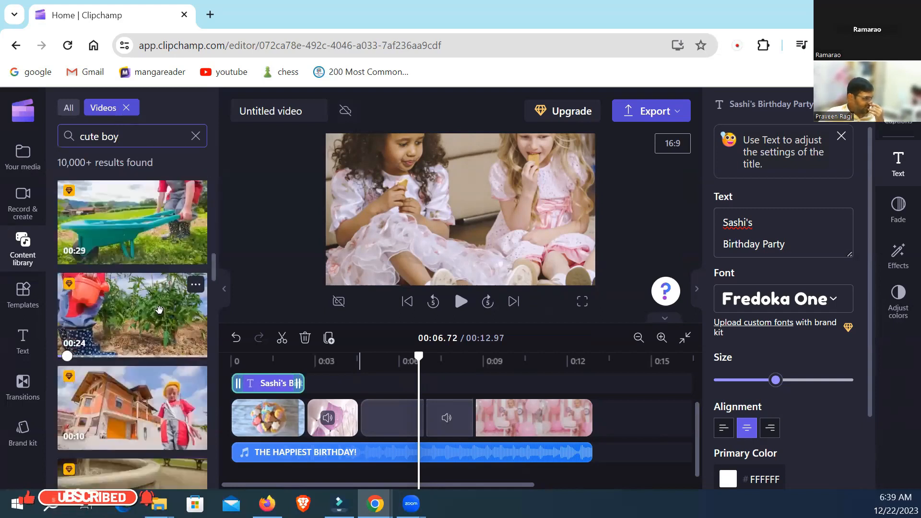
# Clear the video search, try the trending search "Happy" across all content, and clear it too.
pyautogui.click(195, 136)
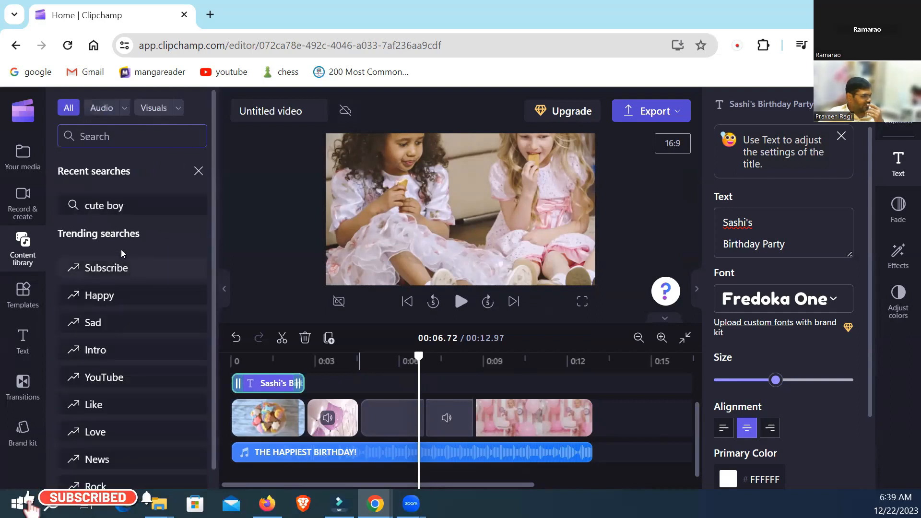
pyautogui.click(107, 297)
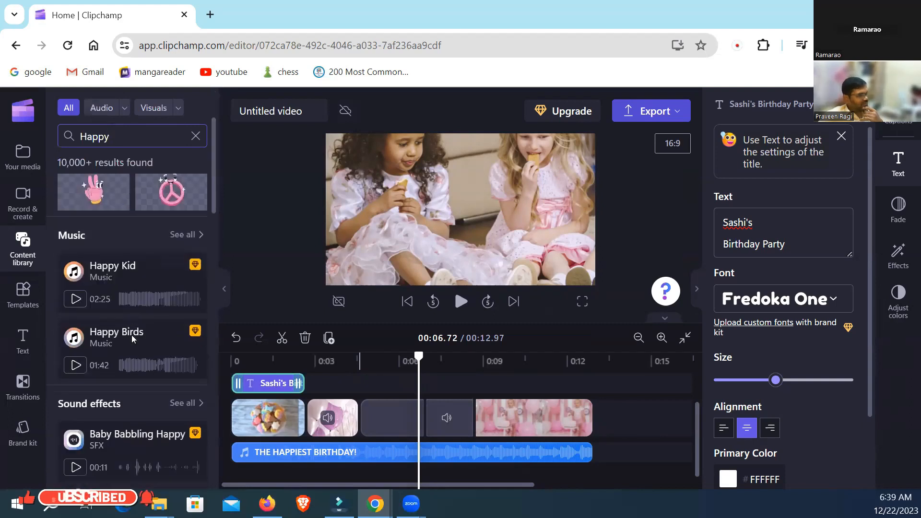
pyautogui.click(196, 136)
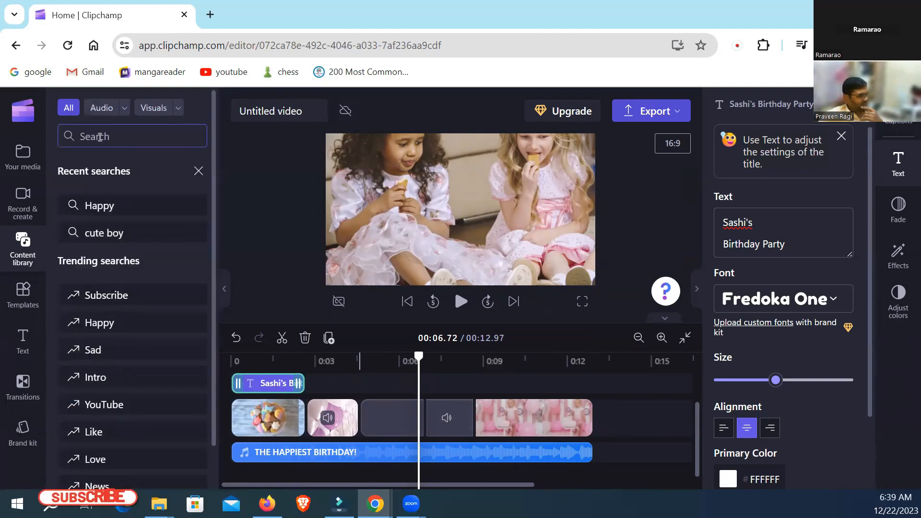
pyautogui.click(196, 171)
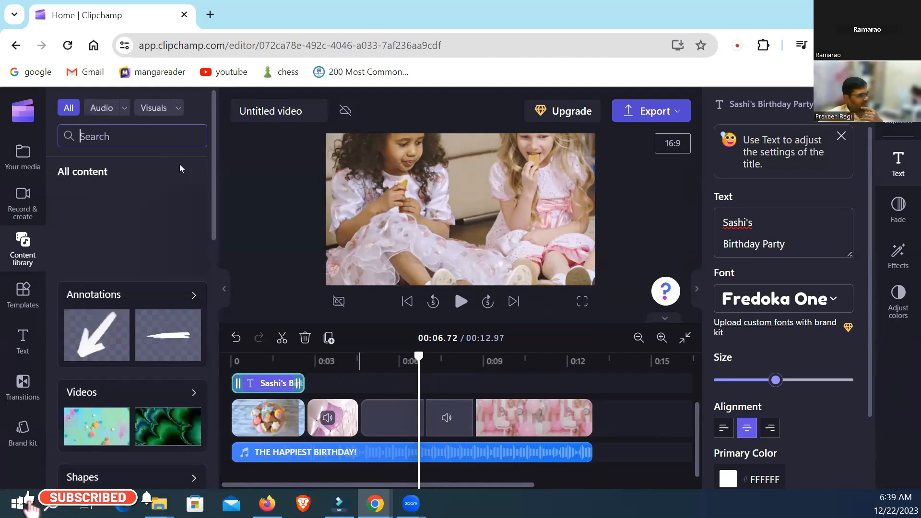
# Browse the stock video collections under Visuals and open the Christmas collection.
pyautogui.click(152, 106)
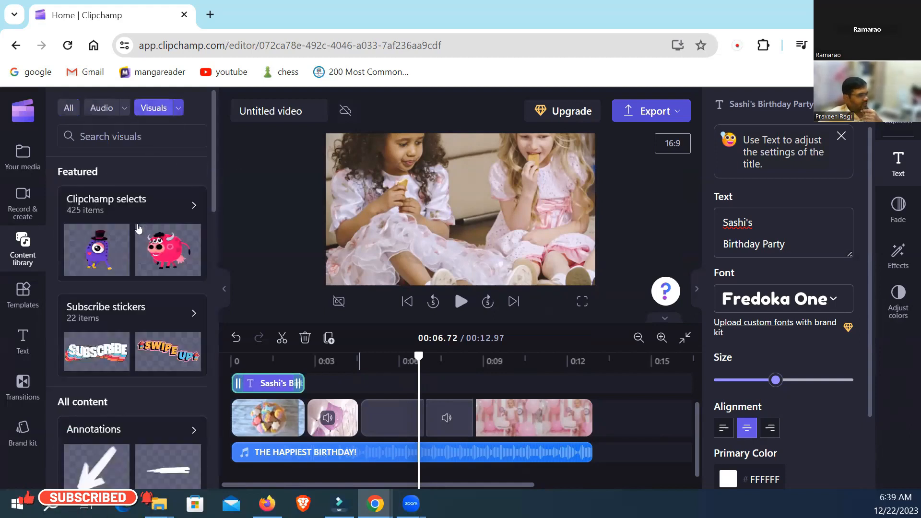
pyautogui.scroll(-5, 128, 247)
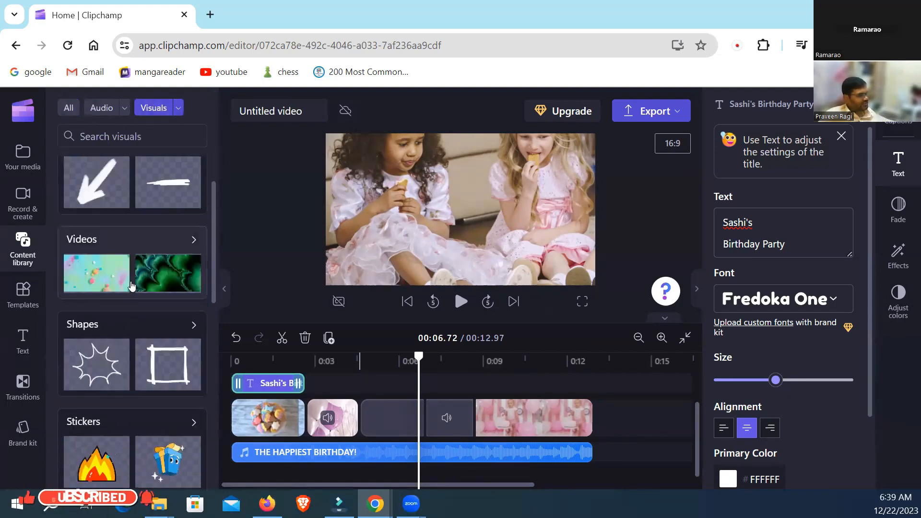
pyautogui.click(194, 239)
pyautogui.scroll(-5, 152, 289)
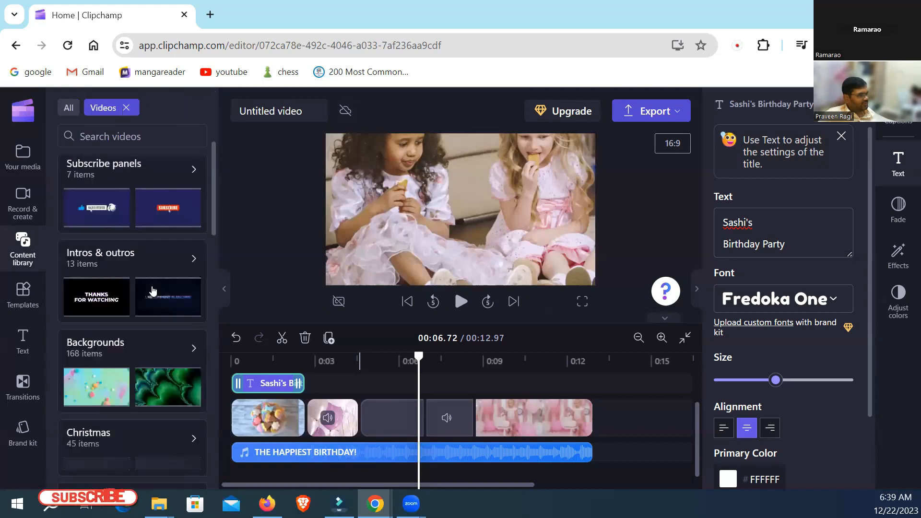
pyautogui.scroll(-5, 152, 290)
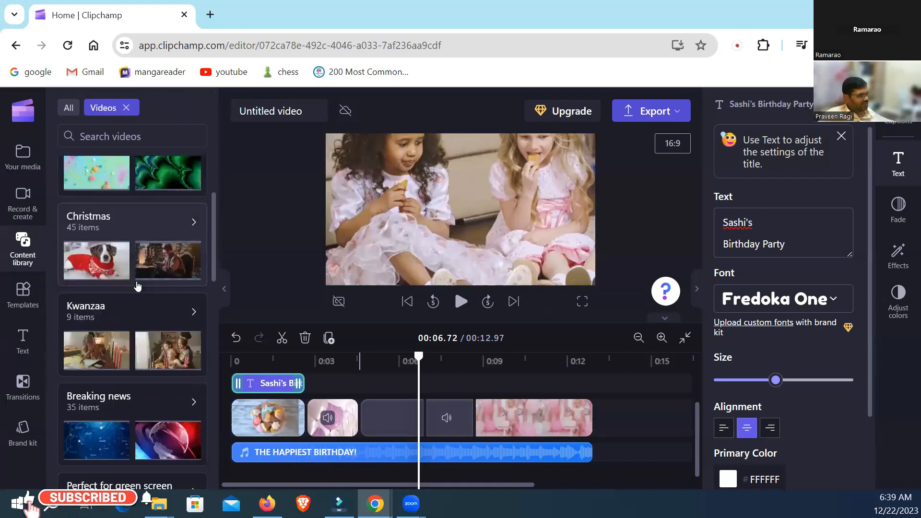
pyautogui.click(182, 257)
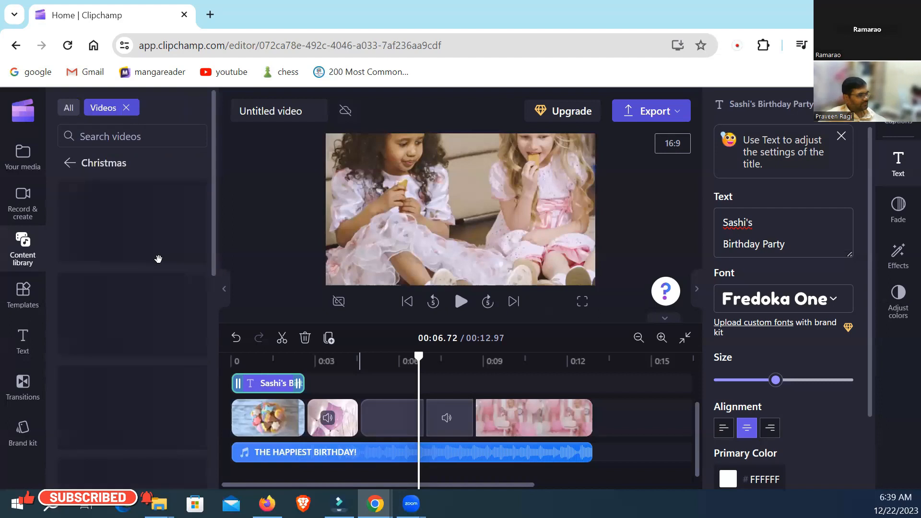
# Replace the two girls clip, third on the timeline, with the free blue Christmas ornaments video.
pyautogui.scroll(-4, 146, 277)
pyautogui.scroll(-3, 146, 278)
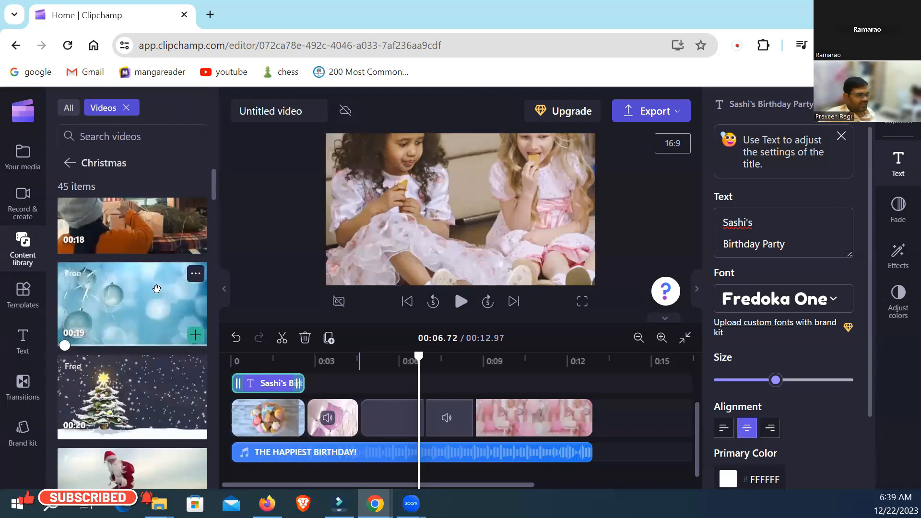
pyautogui.moveTo(139, 289); pyautogui.dragTo(383, 448)
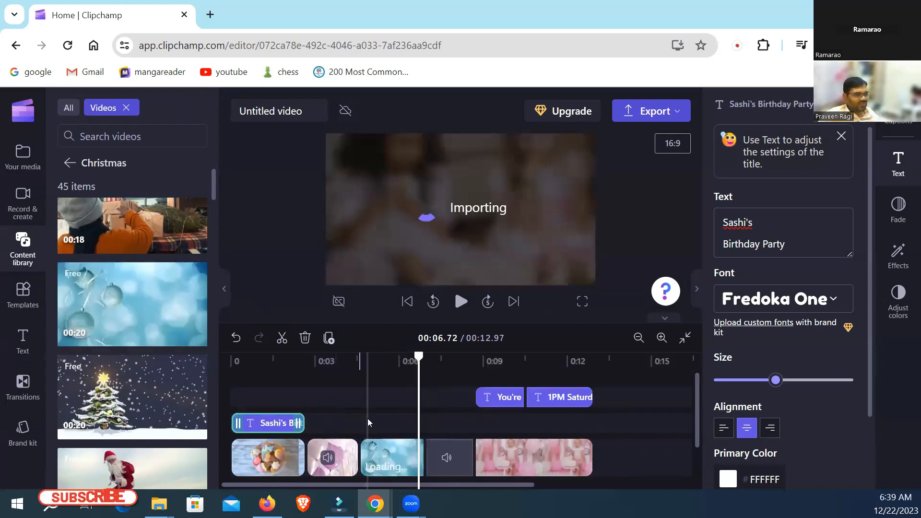
# Play the timeline from the end of the balloon clip to check the replaced ornaments clip.
pyautogui.moveTo(418, 355); pyautogui.dragTo(349, 355)
pyautogui.click(452, 309)
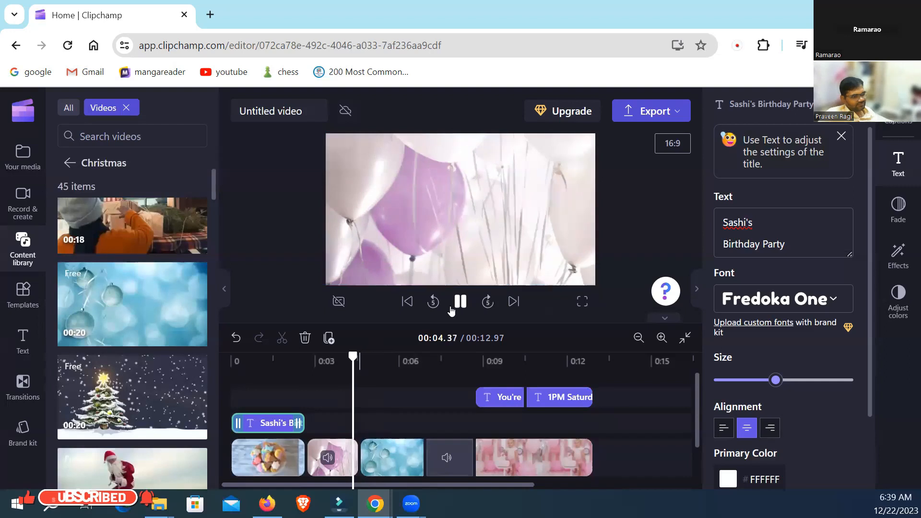
pyautogui.click(462, 302)
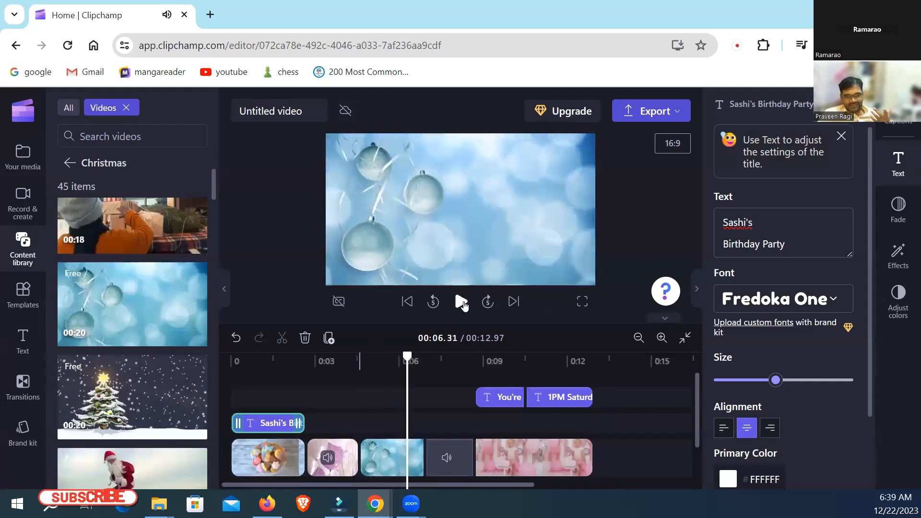
pyautogui.click(462, 303)
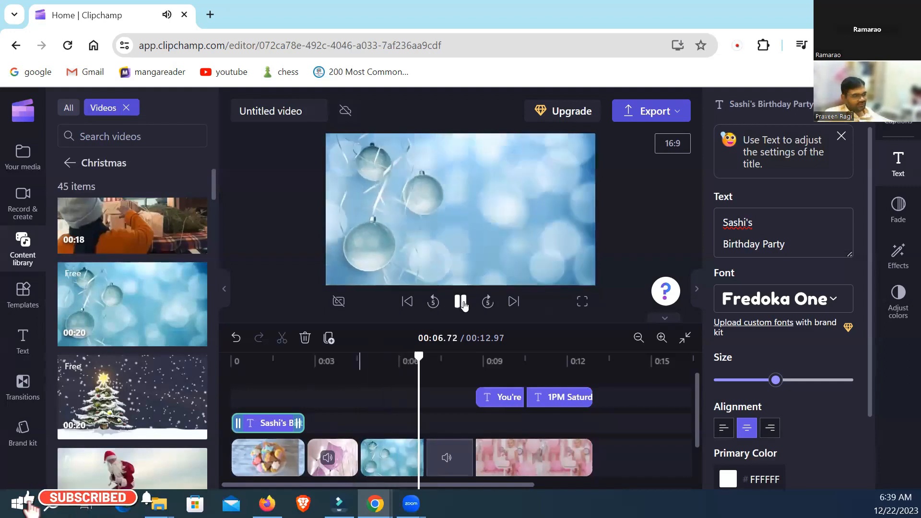
# Play the rest of the timeline in parts, pausing to check the "You're invited!" title and the date and address title.
pyautogui.click(462, 302)
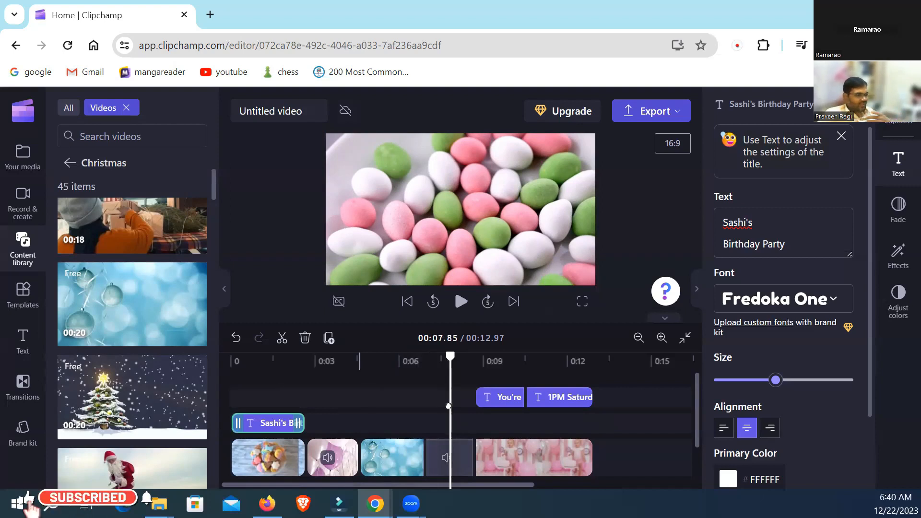
pyautogui.click(452, 360)
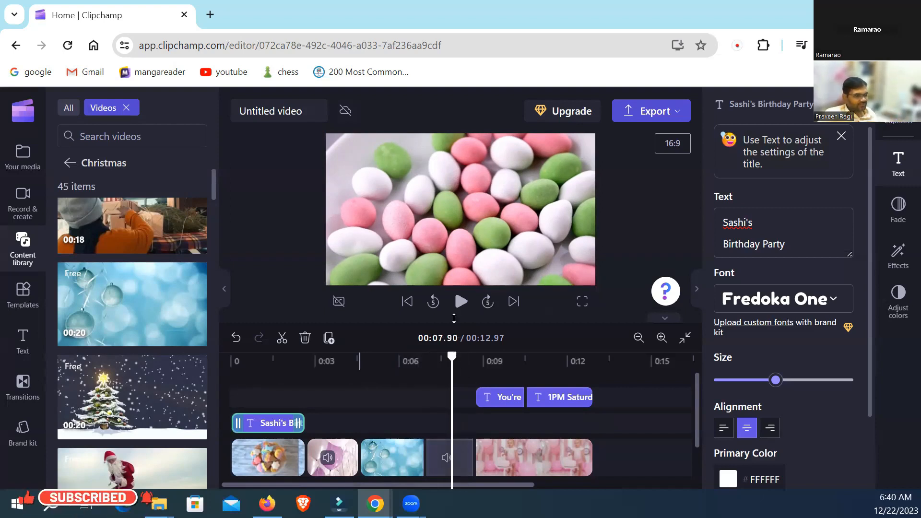
pyautogui.click(456, 307)
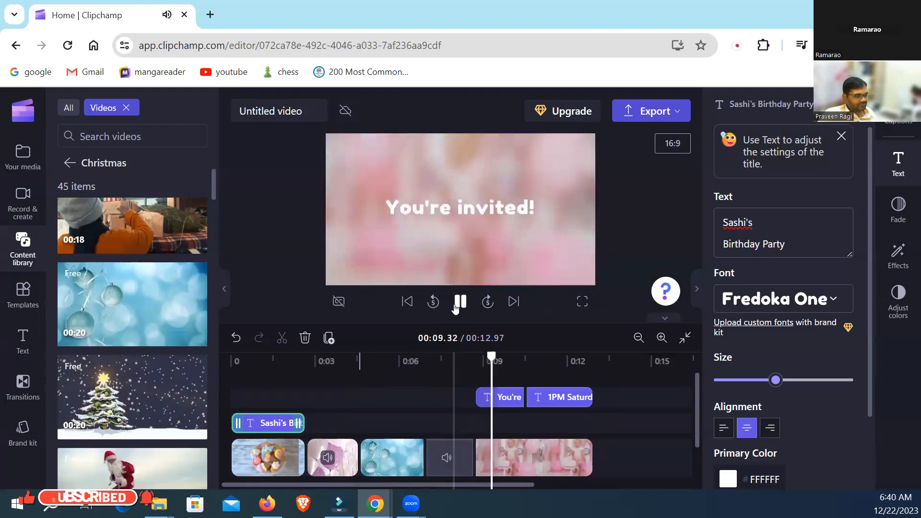
pyautogui.click(455, 307)
pyautogui.click(481, 219)
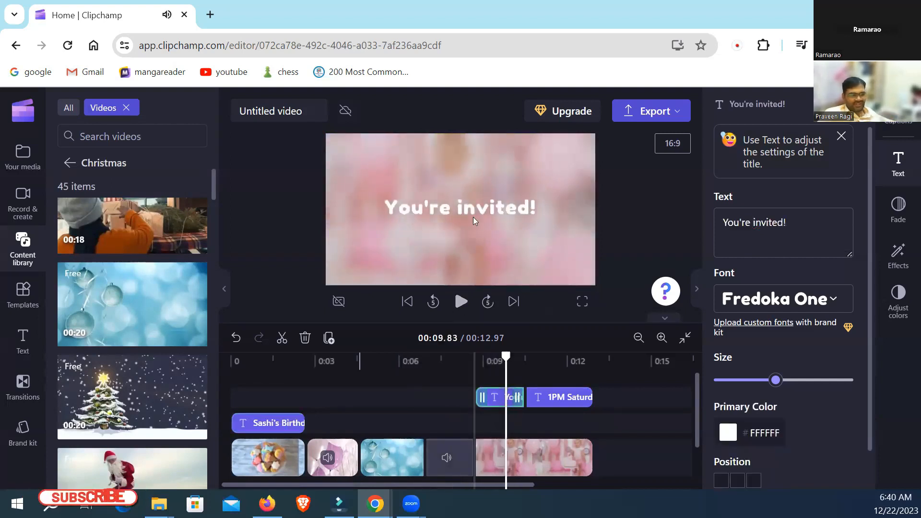
pyautogui.click(461, 302)
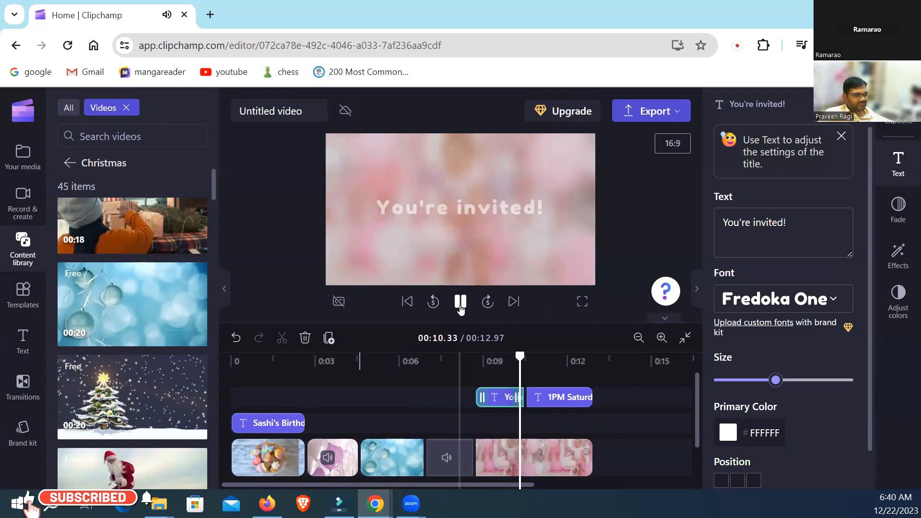
pyautogui.click(494, 234)
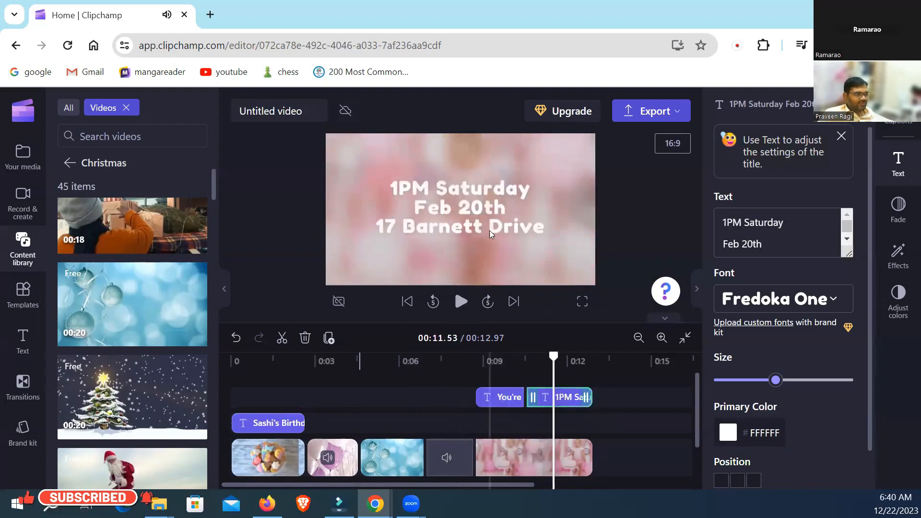
# Set the primary color of the closing date and address title to yellow, #FBE555.
pyautogui.click(456, 213)
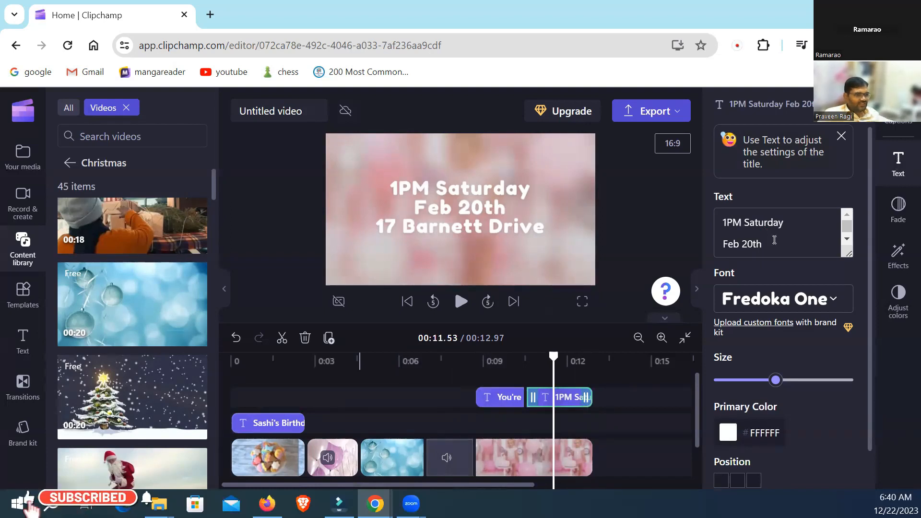
pyautogui.click(797, 244)
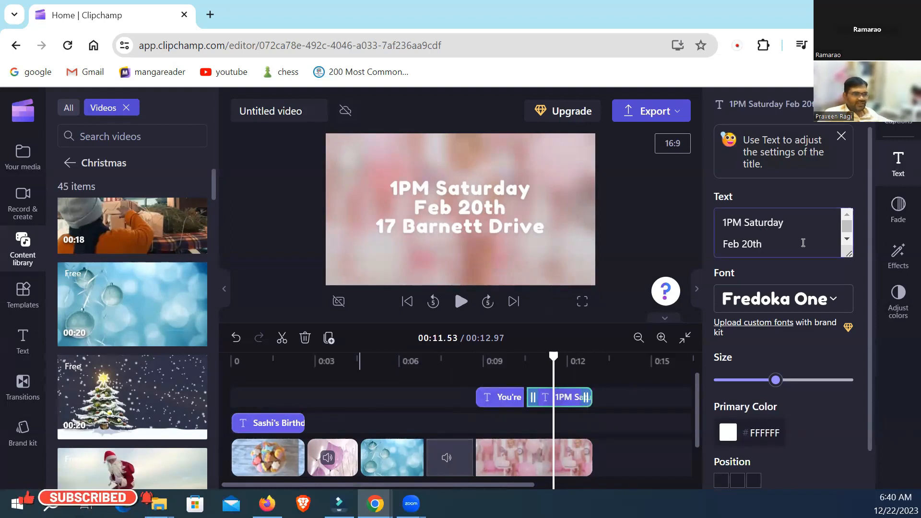
pyautogui.scroll(-1, 803, 243)
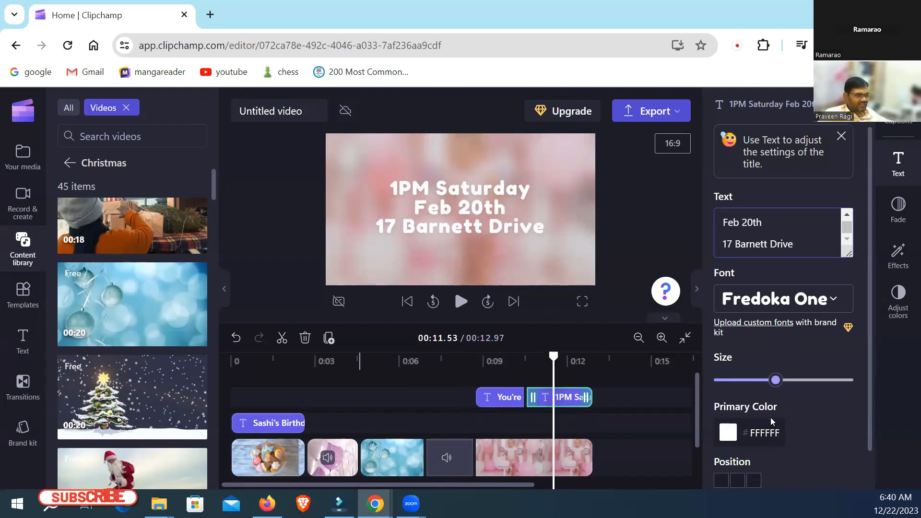
pyautogui.click(733, 432)
pyautogui.click(783, 382)
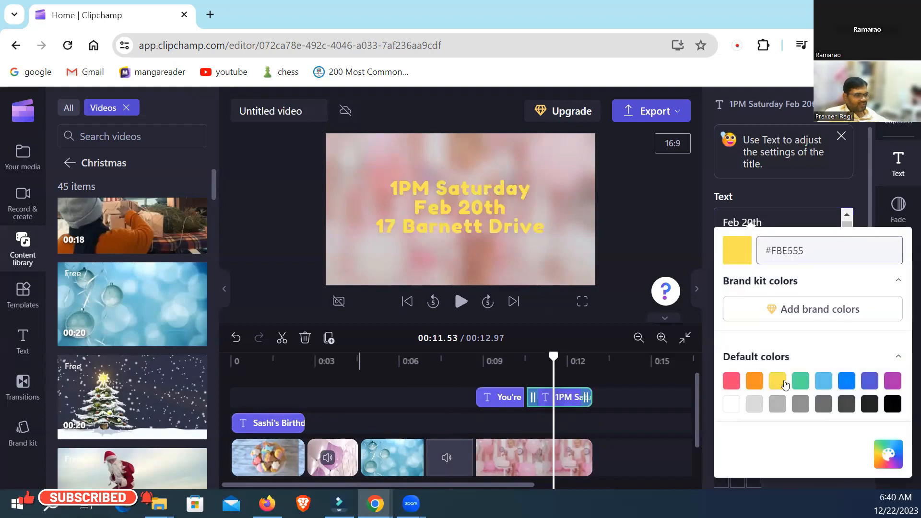
pyautogui.click(704, 403)
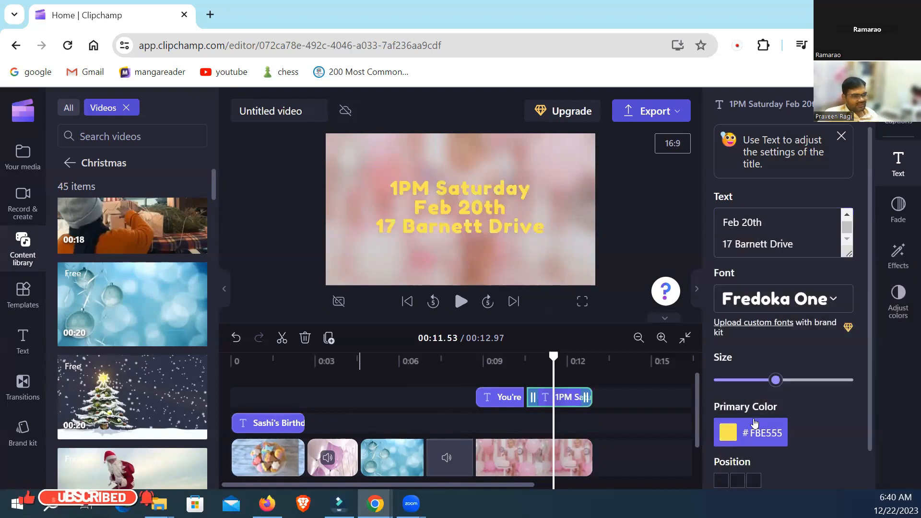
# Try the date and address title in the upper-left corner of the frame, and return it to the center.
pyautogui.scroll(-1, 803, 435)
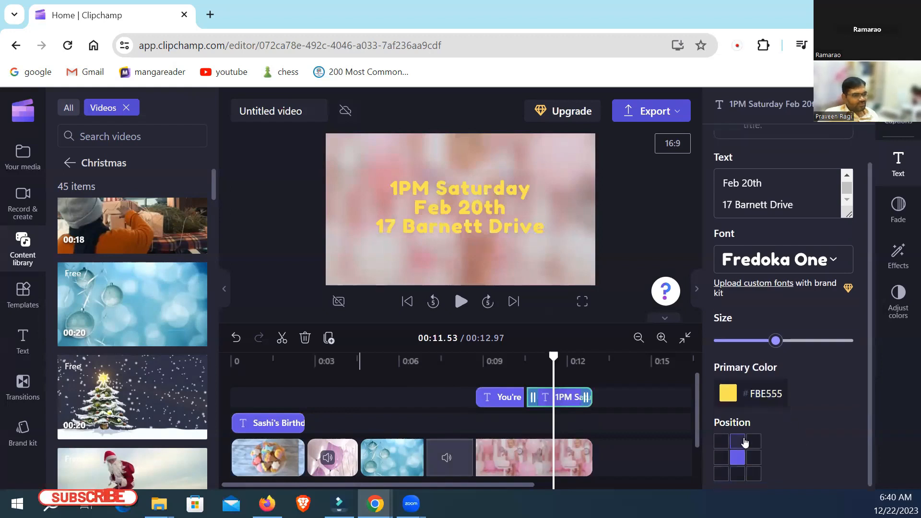
pyautogui.click(723, 444)
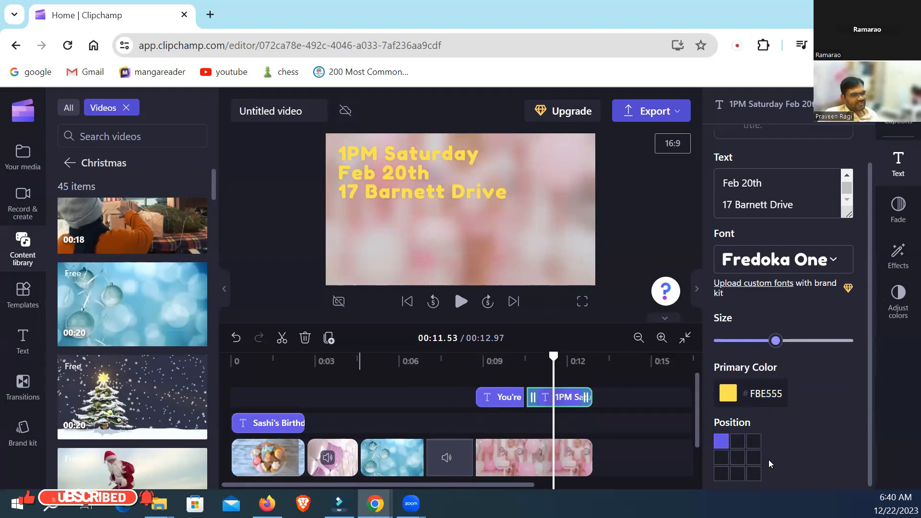
pyautogui.click(738, 457)
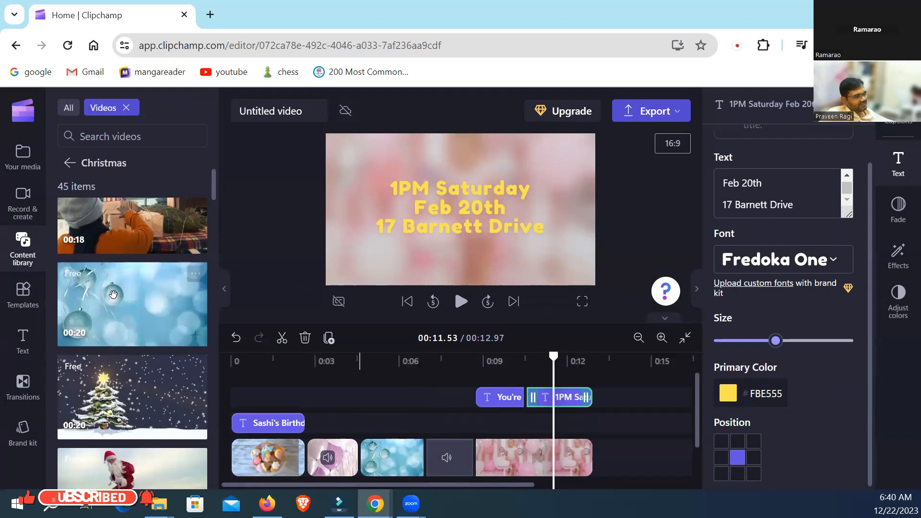
# Look through the template categories and the title styles, and review the text settings of the date and address title.
pyautogui.click(34, 300)
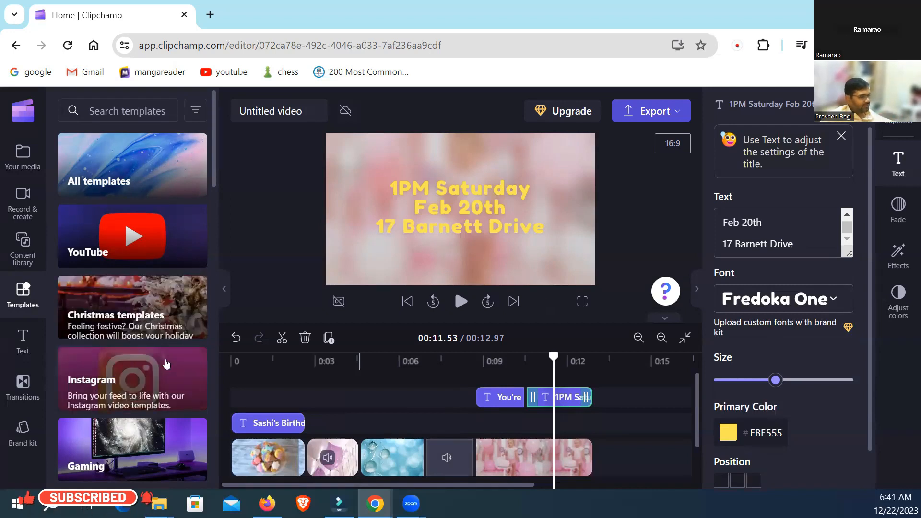
pyautogui.click(22, 343)
pyautogui.click(23, 292)
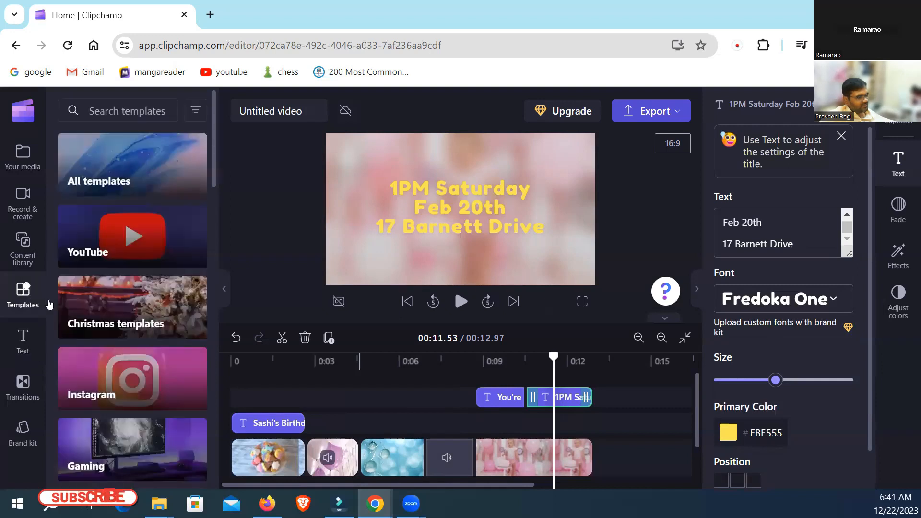
pyautogui.scroll(-4, 138, 336)
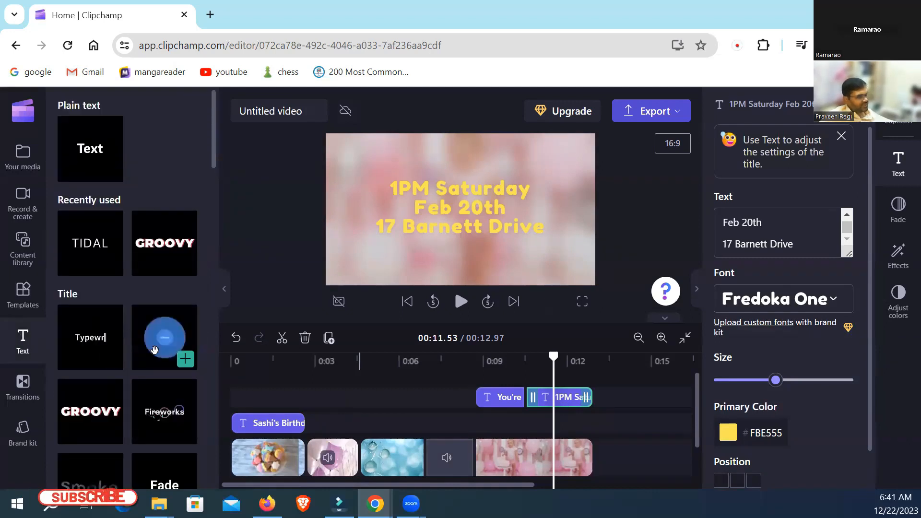
pyautogui.scroll(-5, 172, 312)
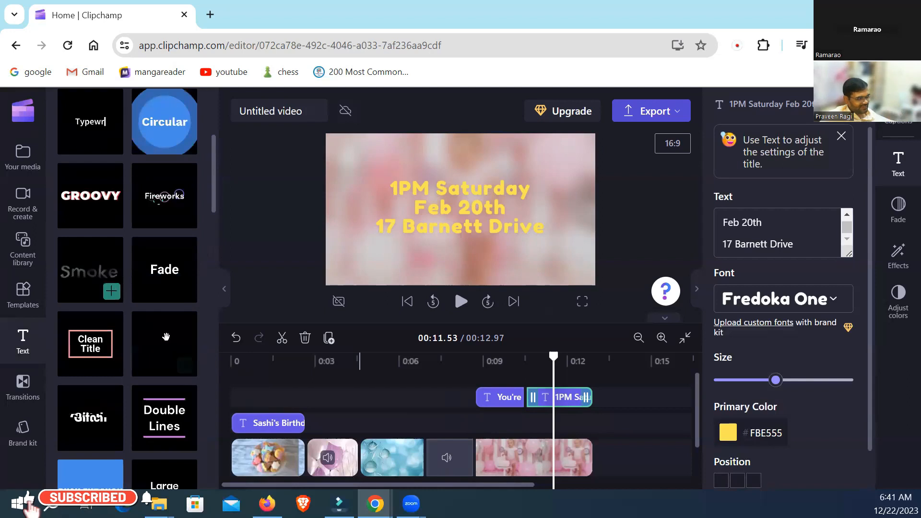
pyautogui.scroll(-6, 124, 314)
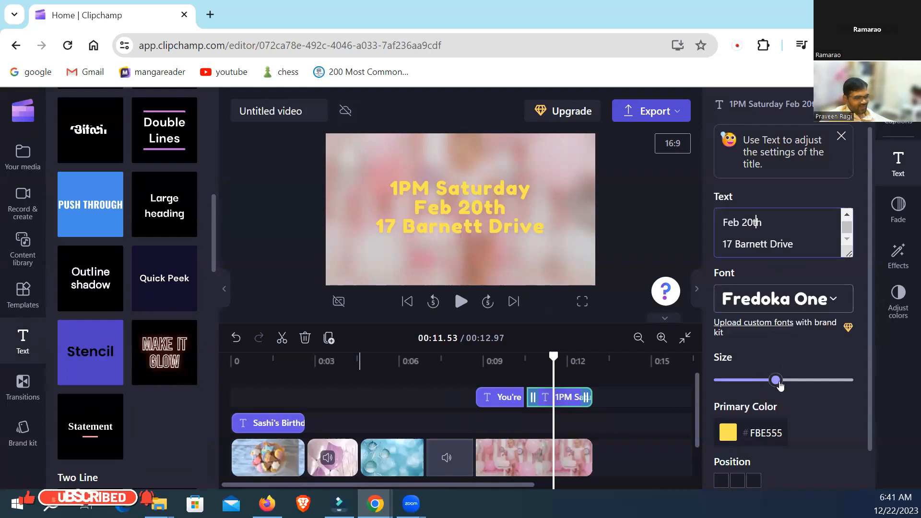
pyautogui.scroll(-1, 771, 408)
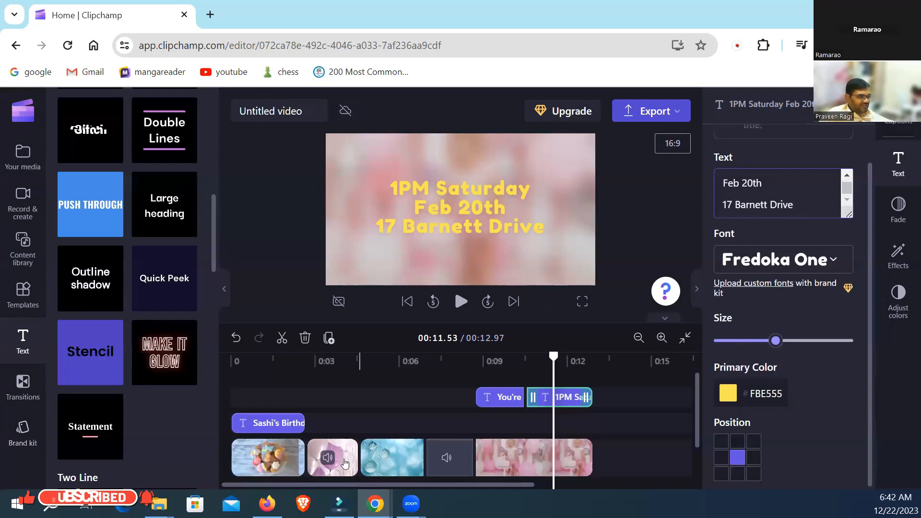
# Play the cut from the purple balloon clip to the Christmas ornaments clip twice to examine how they join.
pyautogui.moveTo(559, 360); pyautogui.dragTo(341, 359)
pyautogui.click(460, 302)
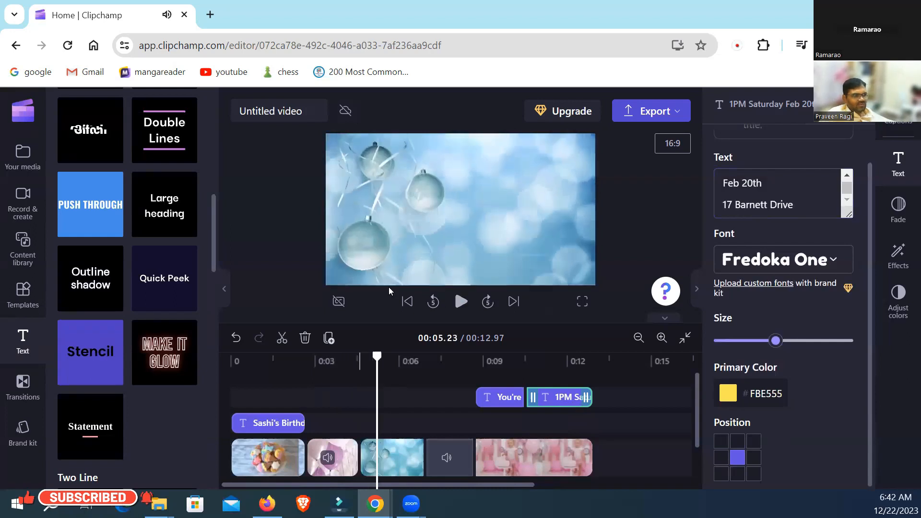
pyautogui.click(331, 450)
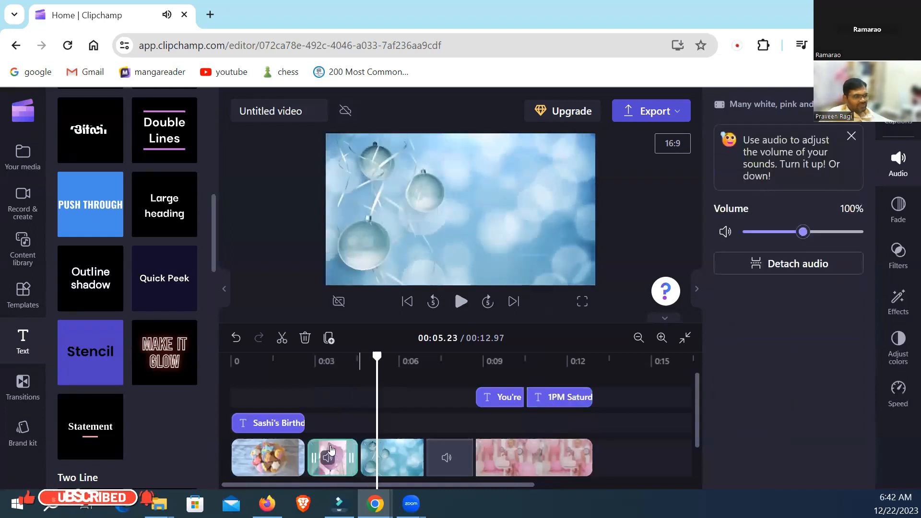
pyautogui.click(413, 454)
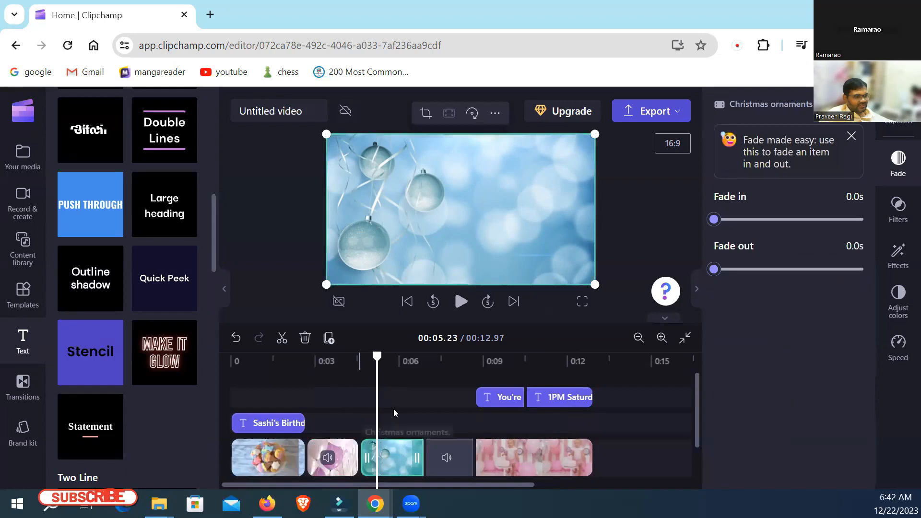
pyautogui.moveTo(377, 356); pyautogui.dragTo(340, 360)
pyautogui.click(460, 302)
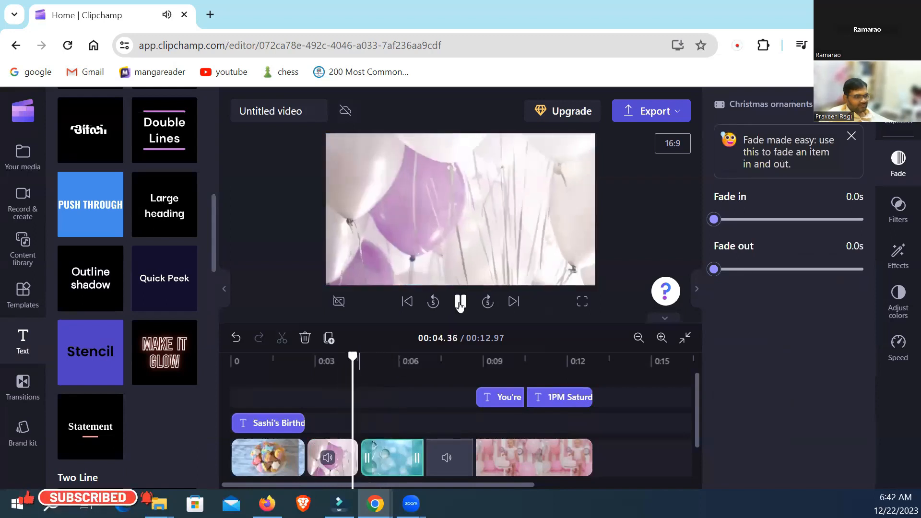
pyautogui.click(459, 302)
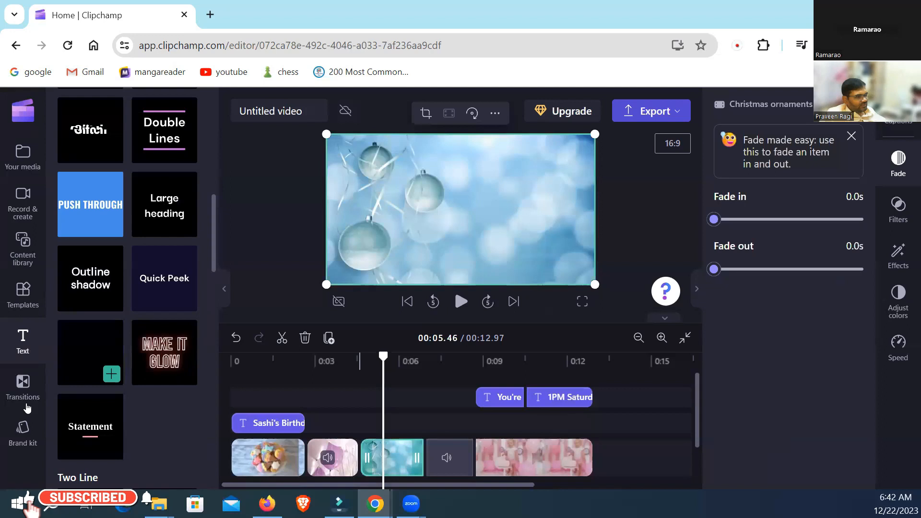
# Browse the transitions and try to place Liquid drops between the balloon clip and the Christmas ornaments clip.
pyautogui.click(18, 390)
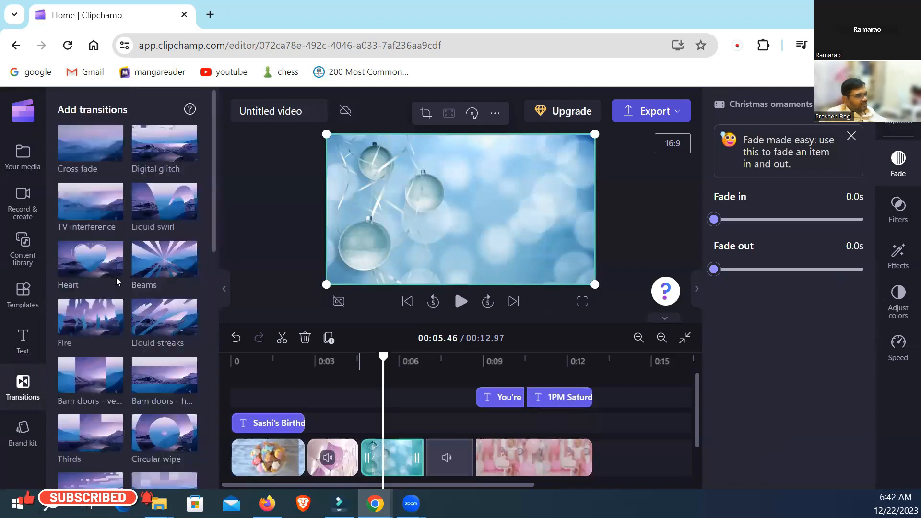
pyautogui.scroll(-5, 120, 294)
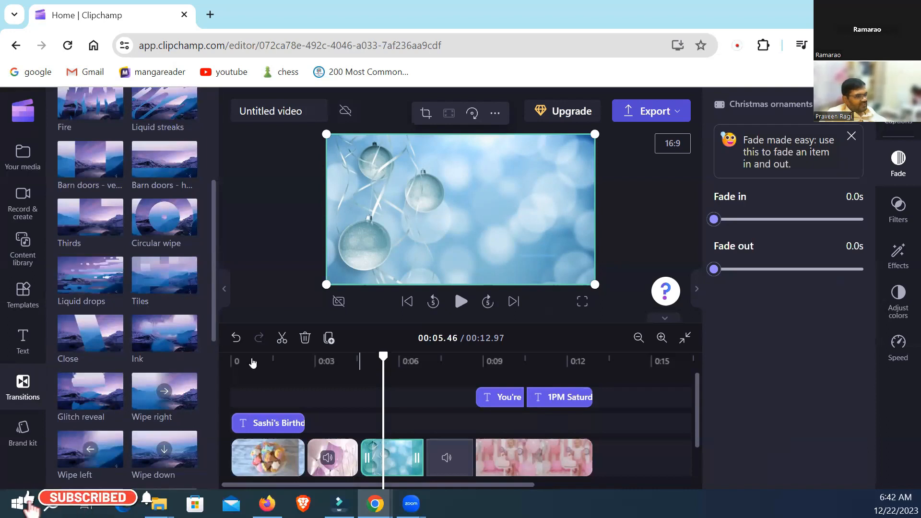
pyautogui.moveTo(110, 287); pyautogui.dragTo(357, 463)
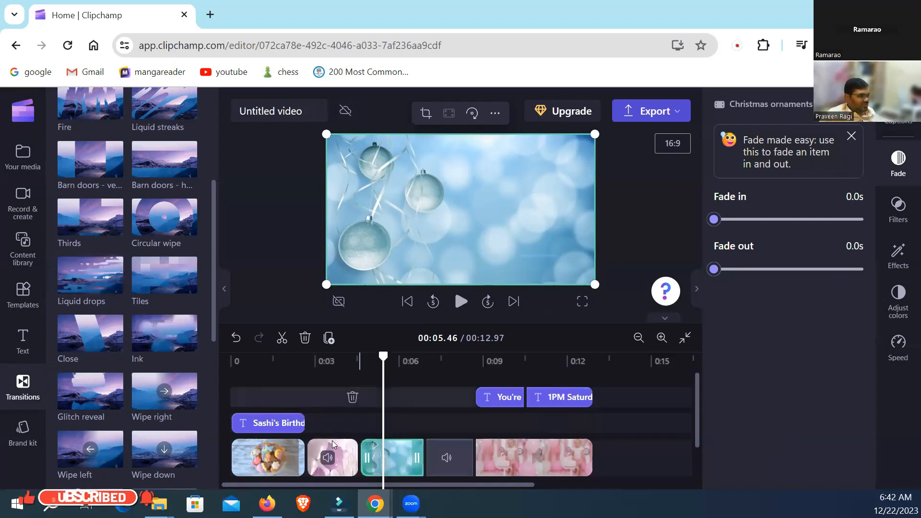
pyautogui.click(360, 461)
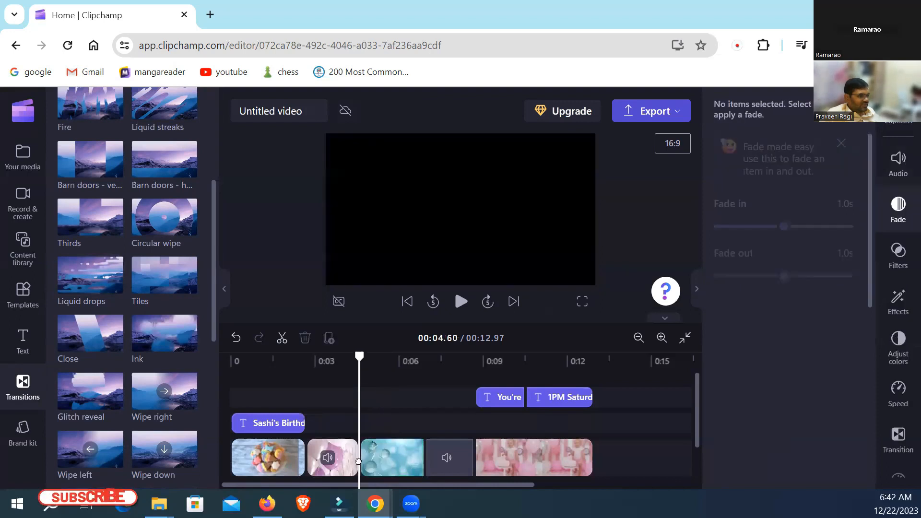
pyautogui.click(363, 472)
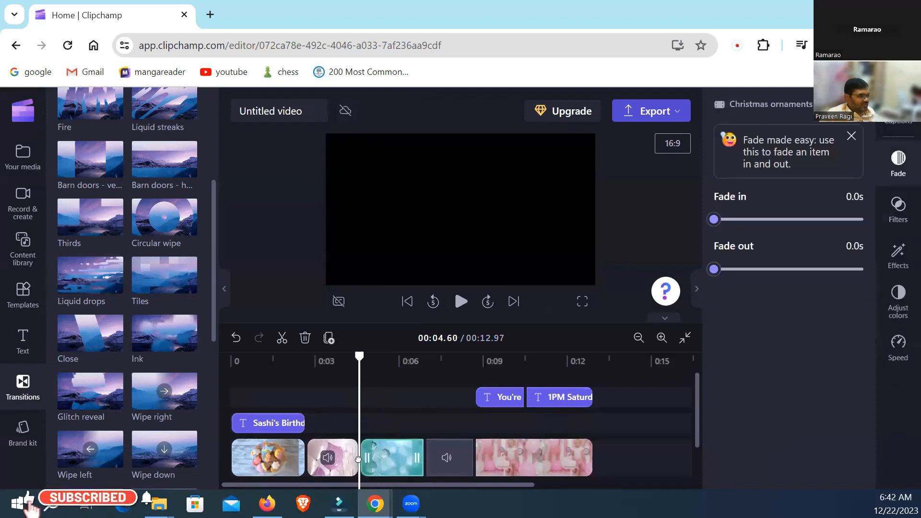
pyautogui.moveTo(360, 358); pyautogui.dragTo(341, 360)
pyautogui.moveTo(90, 275); pyautogui.dragTo(420, 462)
pyautogui.moveTo(96, 275); pyautogui.dragTo(400, 460)
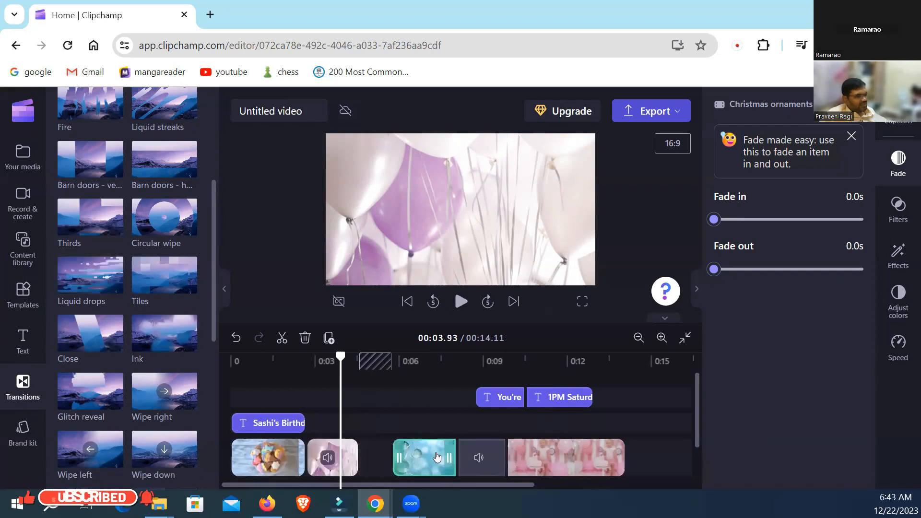
# Move the Christmas ornaments clip back against the balloon clip and add the Liquid drops transition between them.
pyautogui.moveTo(417, 453); pyautogui.dragTo(385, 452)
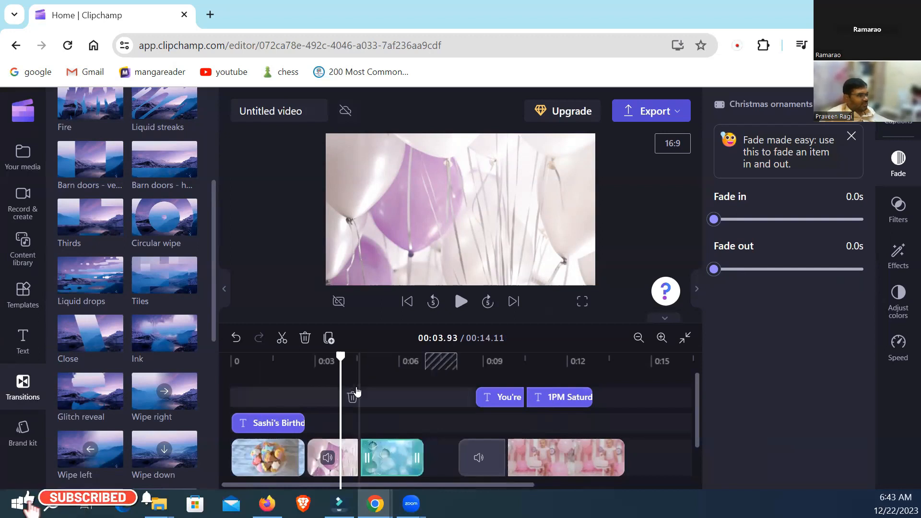
pyautogui.moveTo(348, 361); pyautogui.dragTo(297, 360)
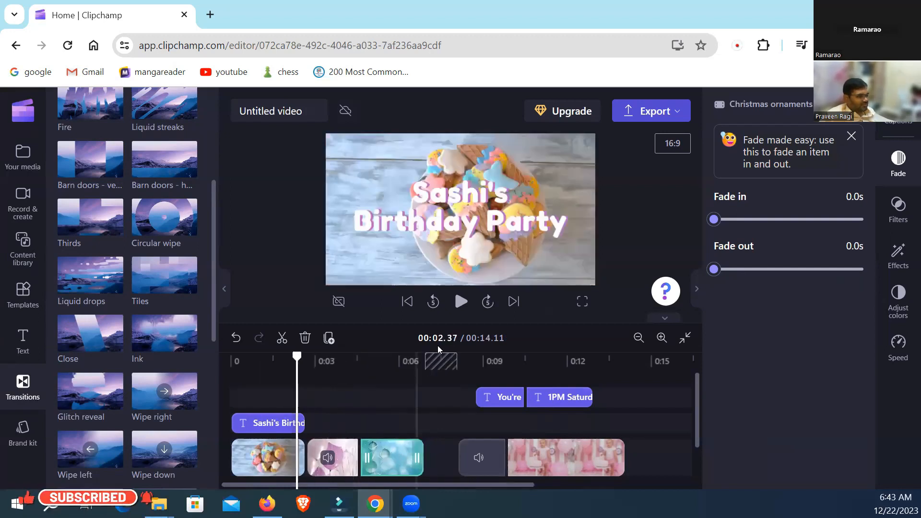
pyautogui.click(458, 304)
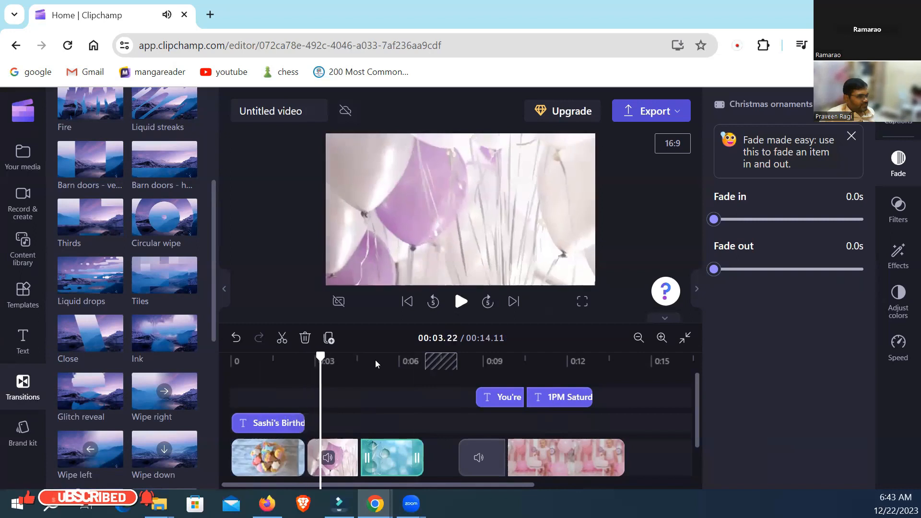
pyautogui.moveTo(90, 275); pyautogui.dragTo(359, 457)
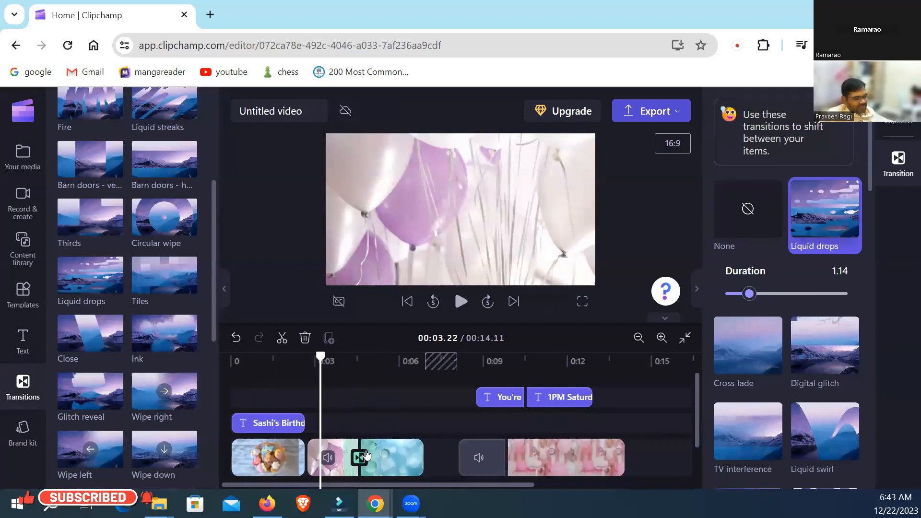
# Play the Liquid drops transition between the purple balloon clip and the Christmas ornaments clip and check its settings.
pyautogui.click(461, 305)
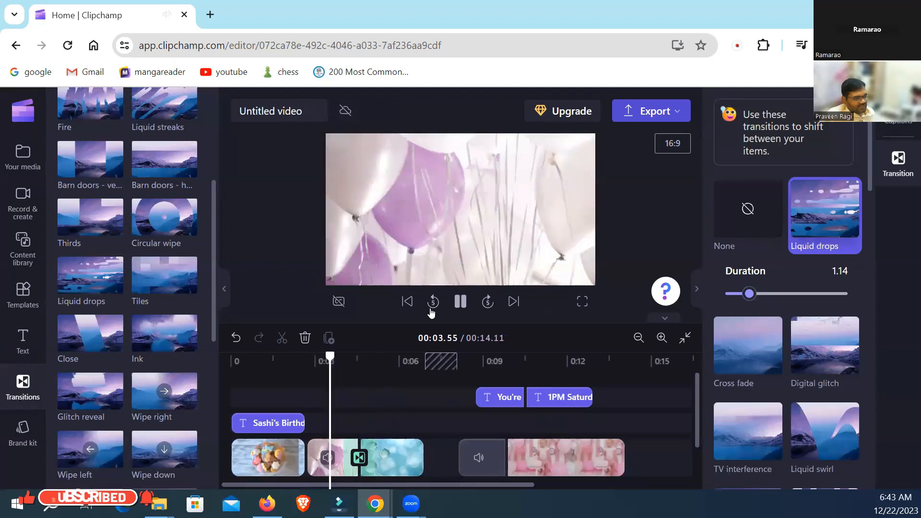
pyautogui.click(462, 302)
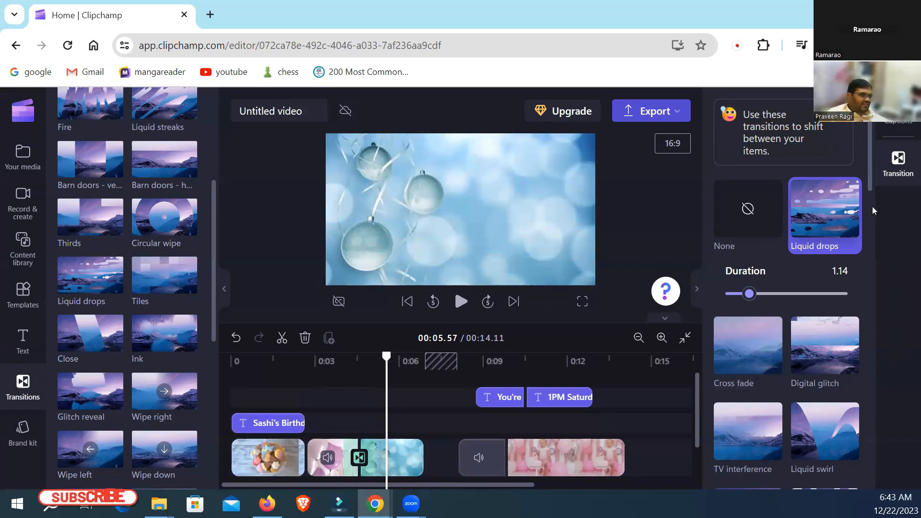
pyautogui.click(900, 165)
pyautogui.click(899, 165)
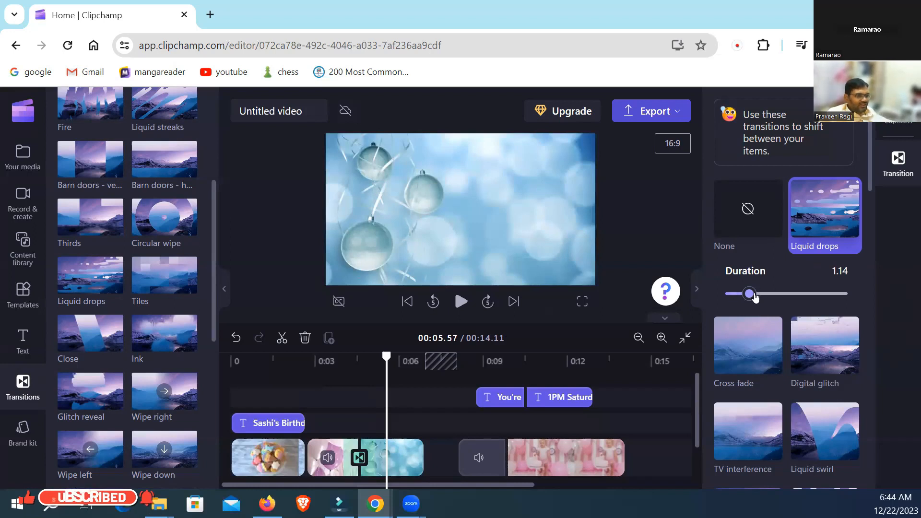
# Lengthen the Liquid drops transition to a duration of 2.3 and play it from the balloon clip.
pyautogui.moveTo(749, 294); pyautogui.dragTo(780, 296)
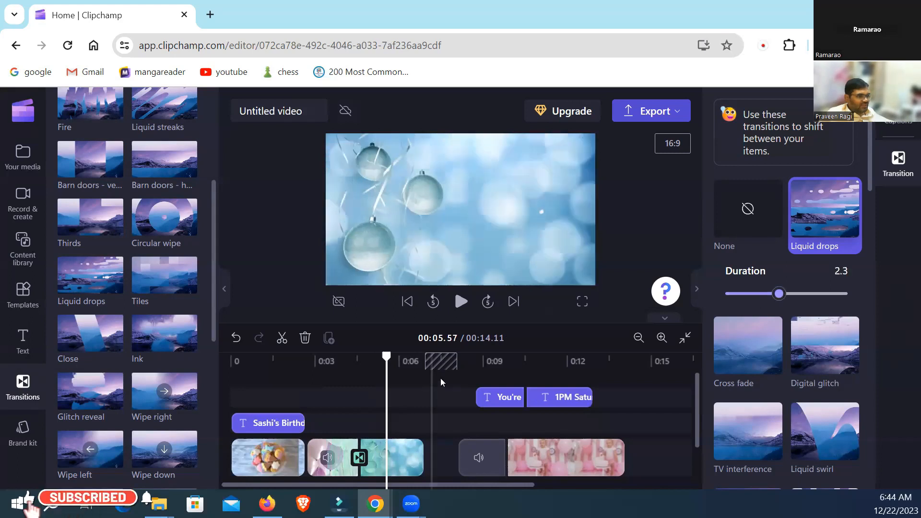
pyautogui.moveTo(388, 358); pyautogui.dragTo(319, 370)
pyautogui.click(463, 302)
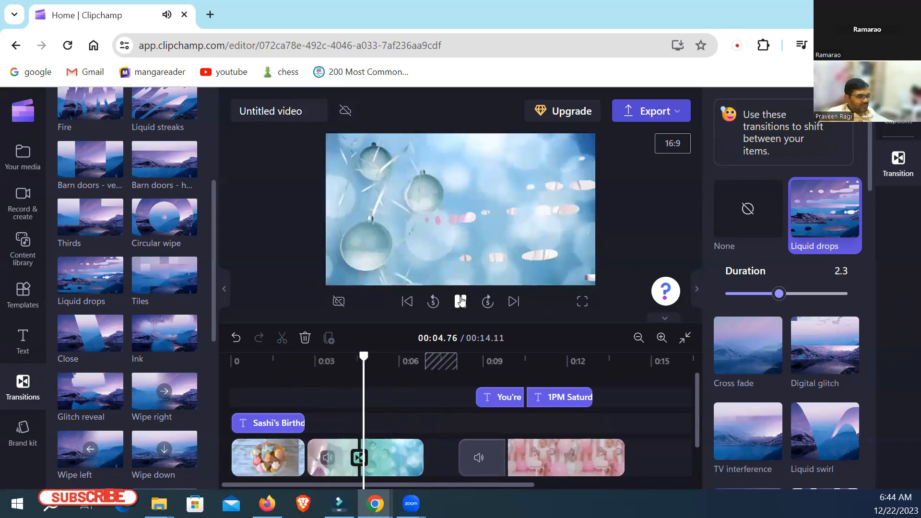
pyautogui.click(460, 302)
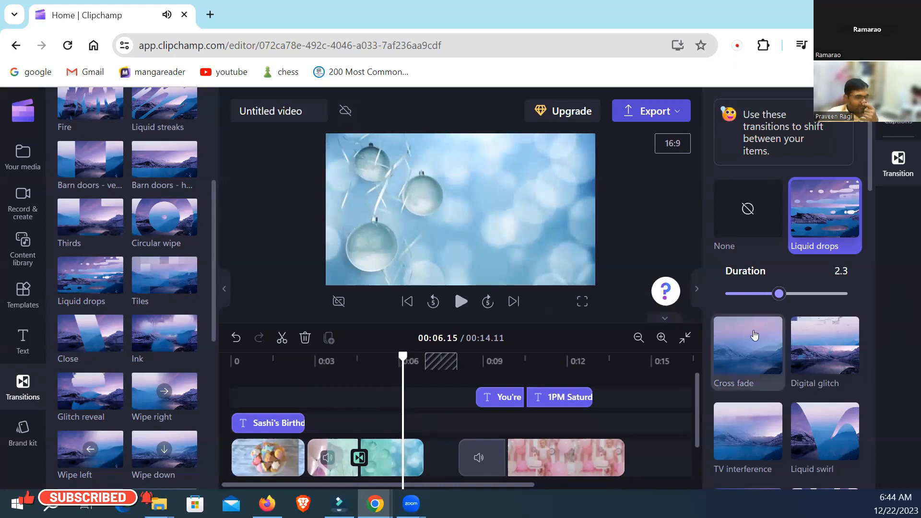
# Shorten the transition between the balloon and Christmas ornaments clips to a duration of 0.8 and play it.
pyautogui.moveTo(779, 293); pyautogui.dragTo(742, 303)
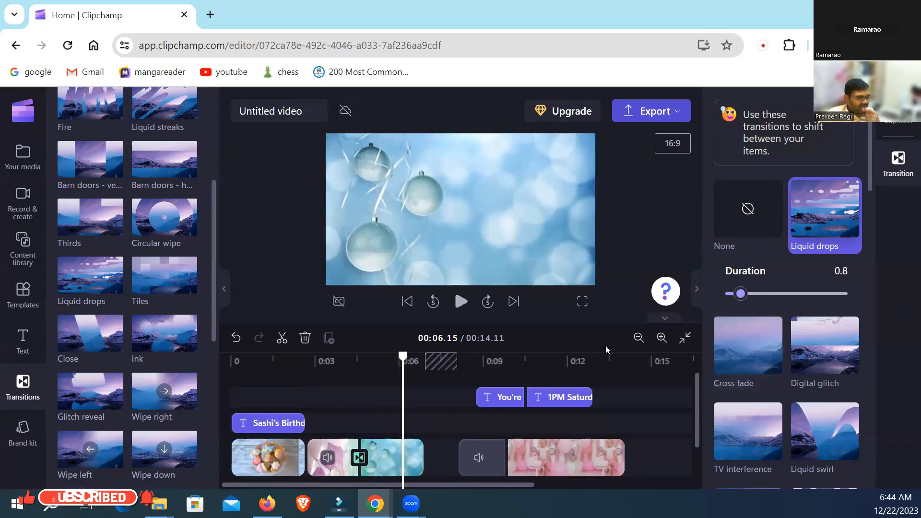
pyautogui.click(339, 365)
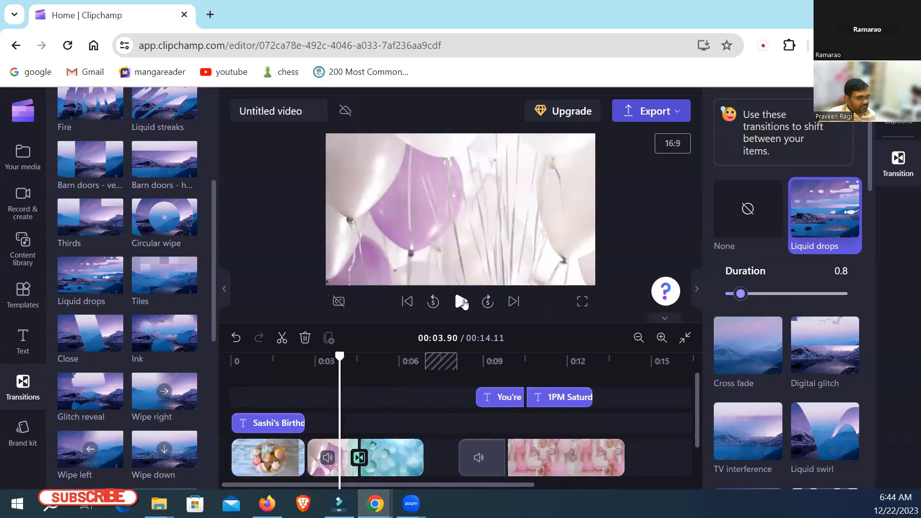
pyautogui.click(462, 302)
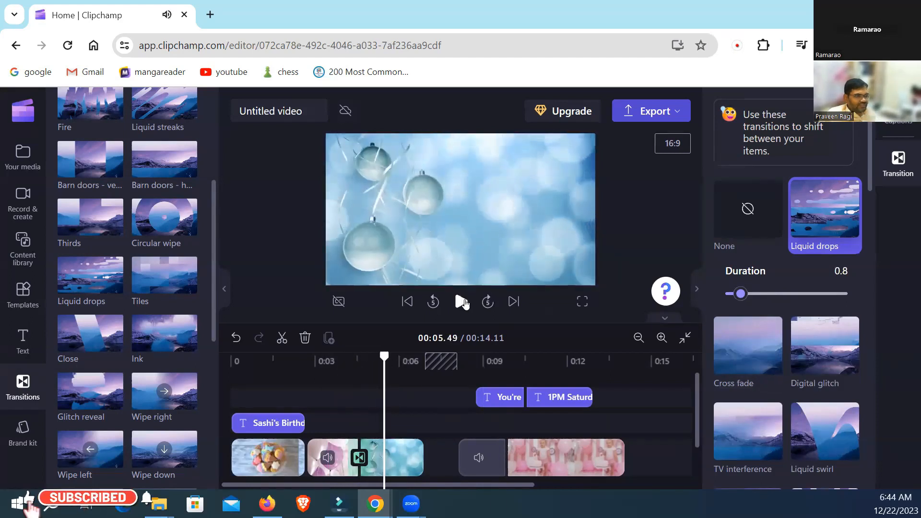
pyautogui.click(458, 261)
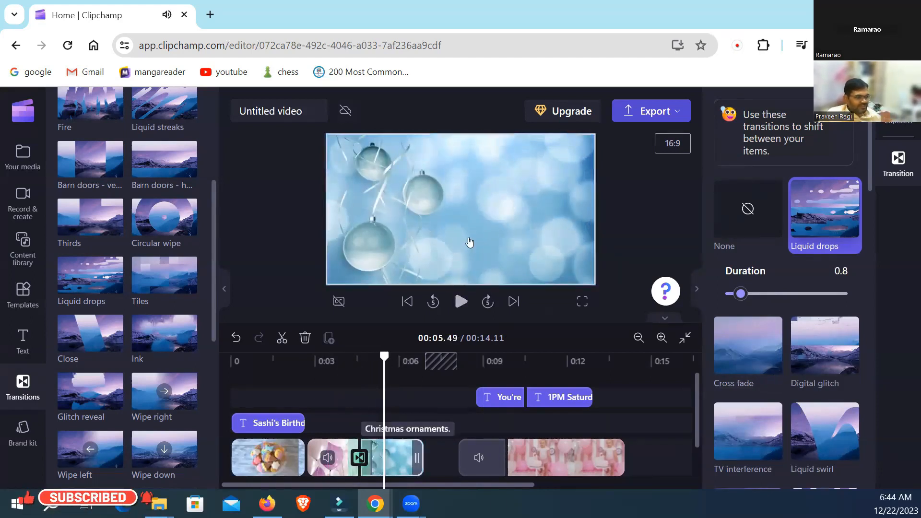
pyautogui.click(539, 297)
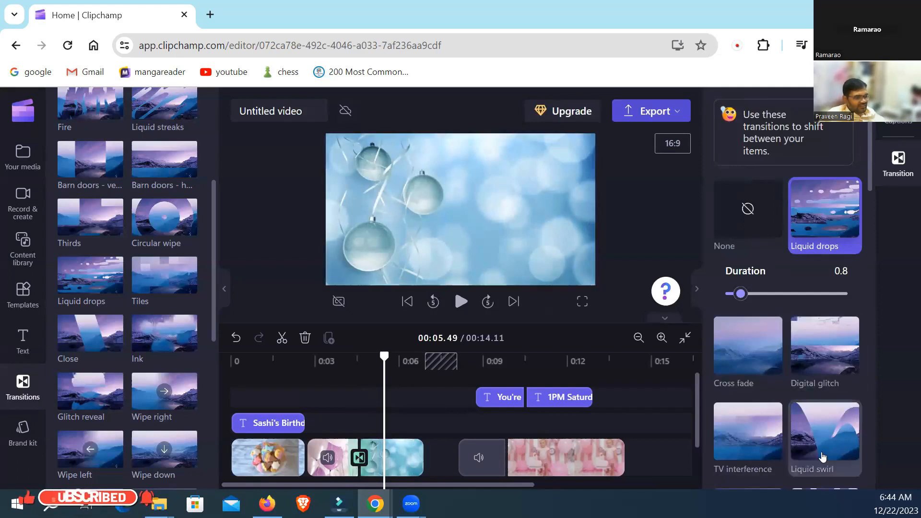
# Replace Liquid drops with the Circular wipe transition between the balloon clip and the Christmas ornaments clip.
pyautogui.scroll(-8, 853, 432)
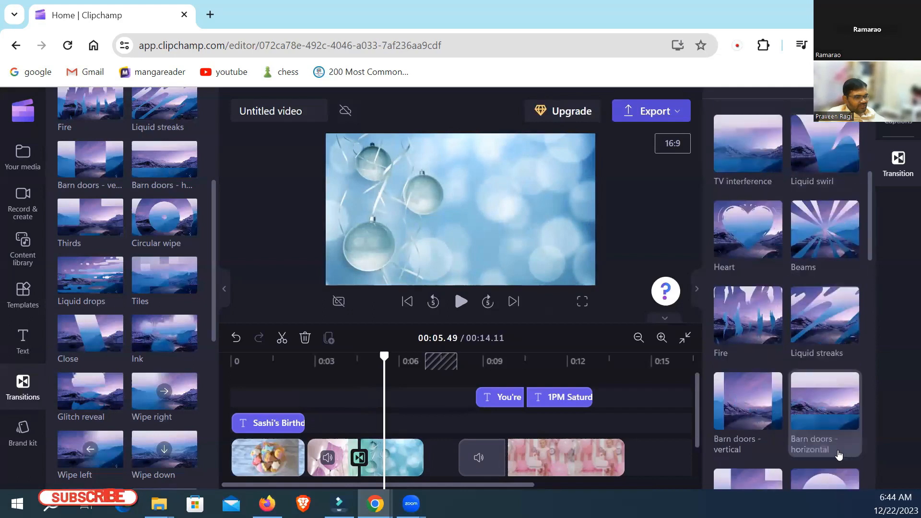
pyautogui.click(843, 427)
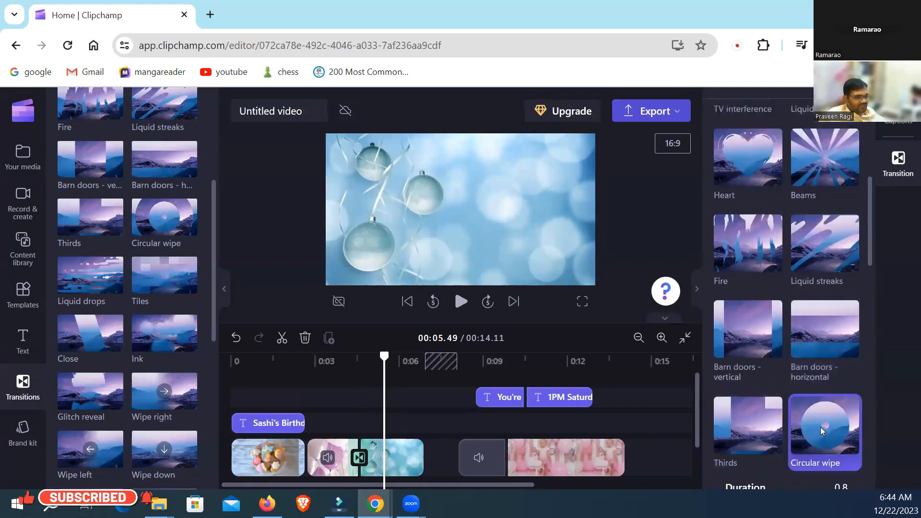
pyautogui.click(822, 428)
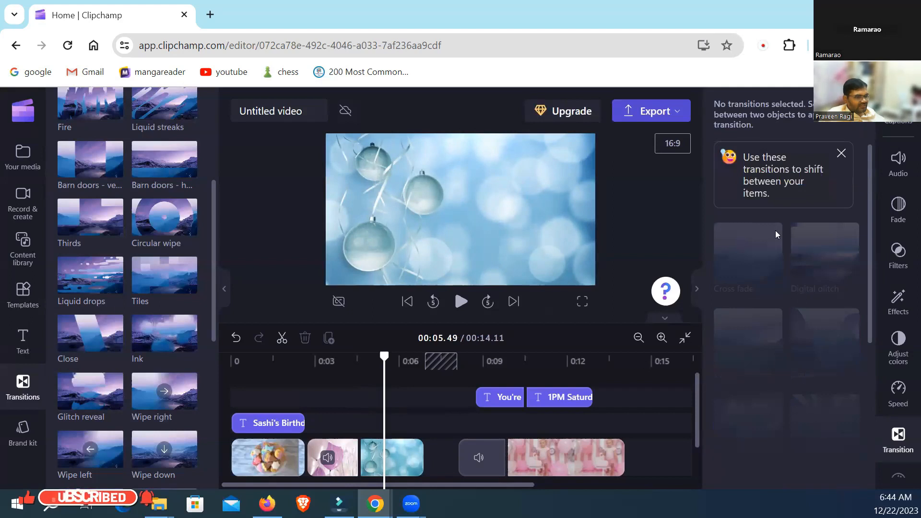
pyautogui.click(841, 153)
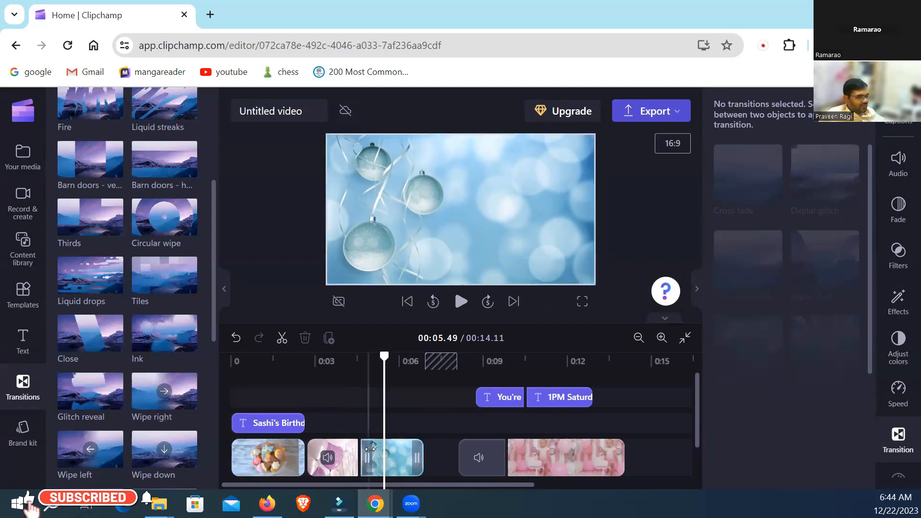
pyautogui.click(391, 459)
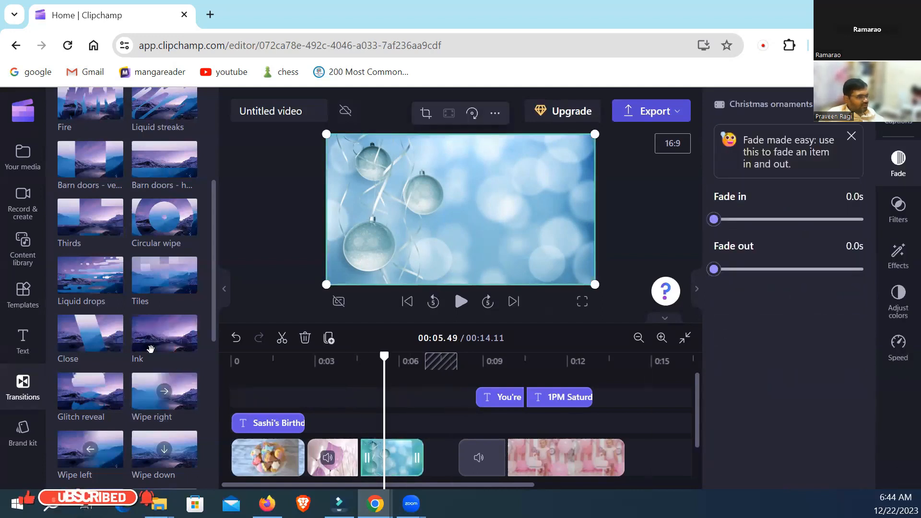
pyautogui.moveTo(168, 221); pyautogui.dragTo(361, 459)
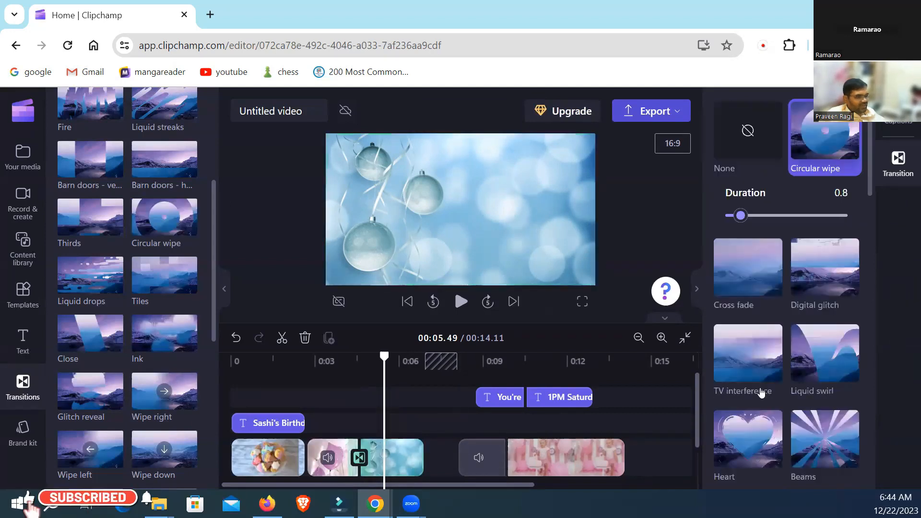
# Switch the transition between the balloon and Christmas ornaments clips to Fire and play it.
pyautogui.scroll(-5, 758, 391)
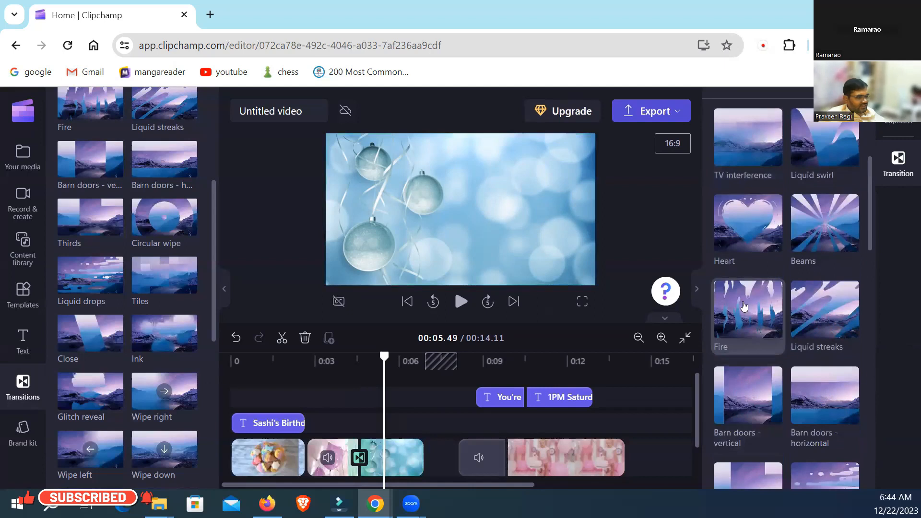
pyautogui.click(744, 307)
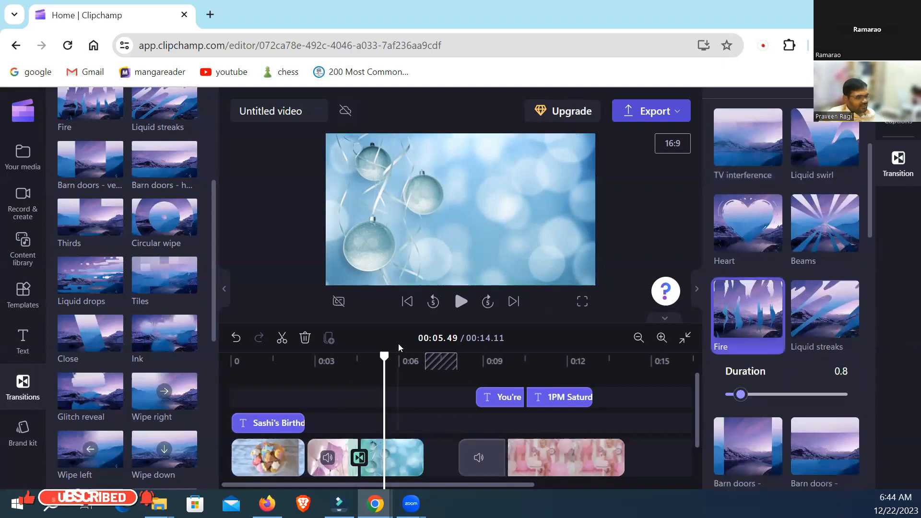
pyautogui.moveTo(384, 354); pyautogui.dragTo(335, 355)
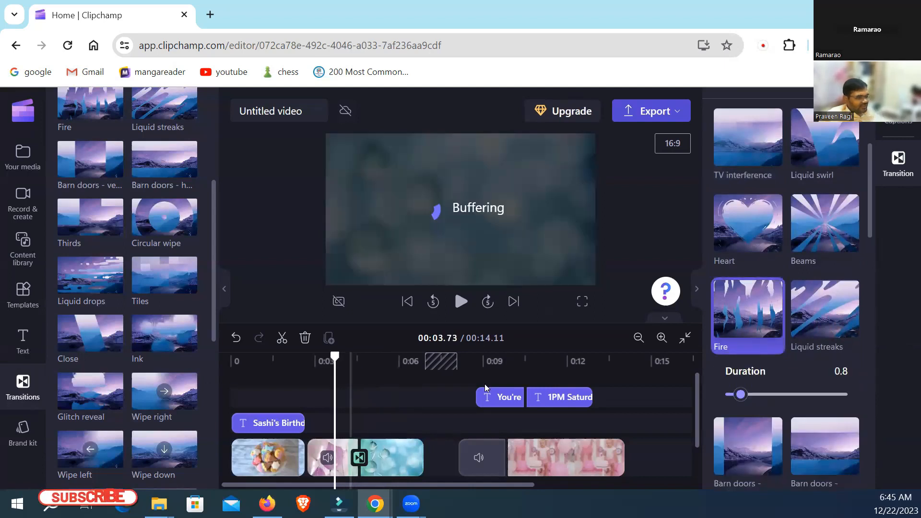
pyautogui.click(461, 302)
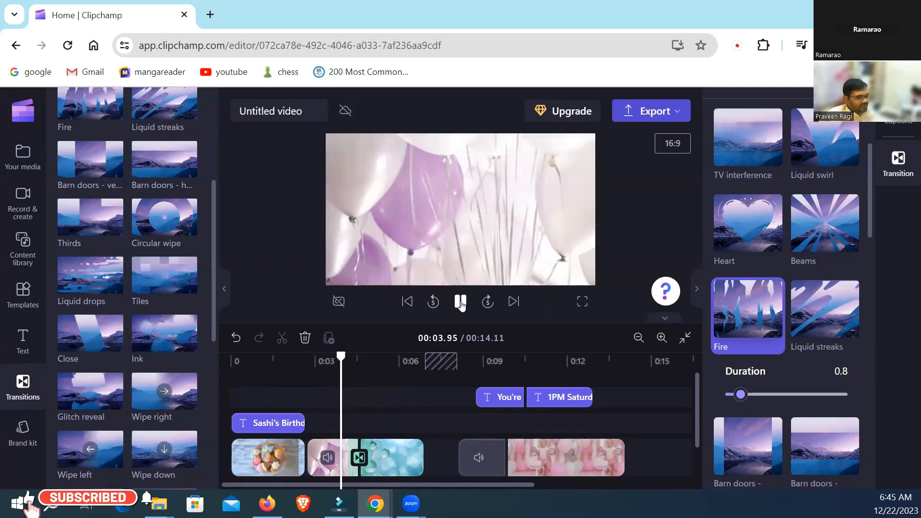
pyautogui.click(461, 302)
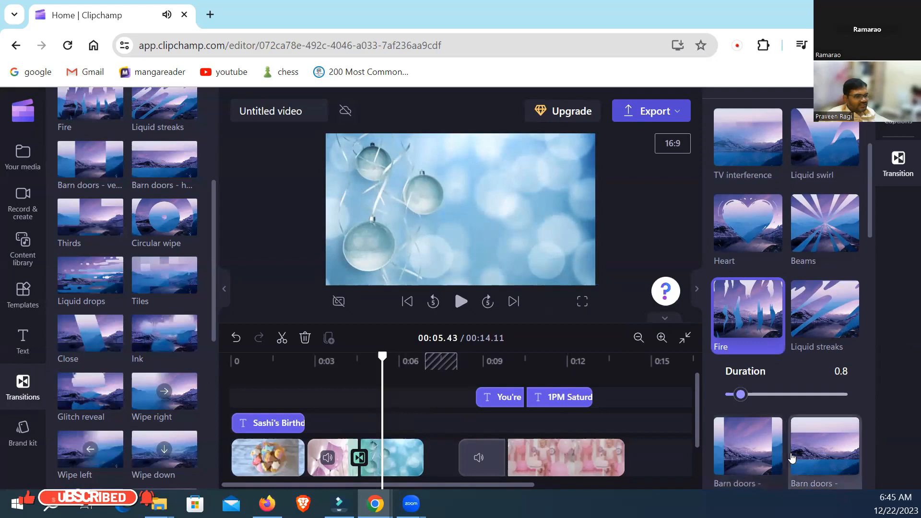
# Change the transition between the balloon and Christmas ornaments clips to Tiles and play the result.
pyautogui.scroll(-5, 768, 427)
pyautogui.click(749, 422)
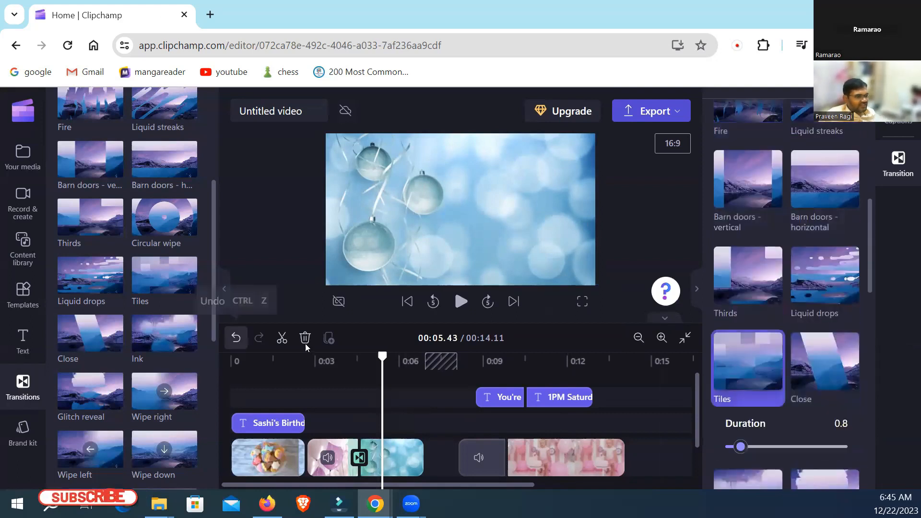
pyautogui.moveTo(382, 357); pyautogui.dragTo(338, 364)
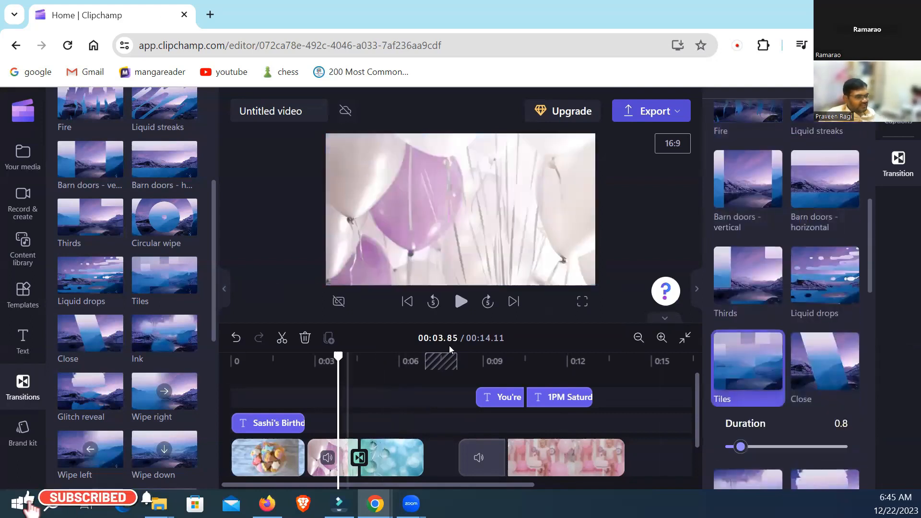
pyautogui.click(466, 302)
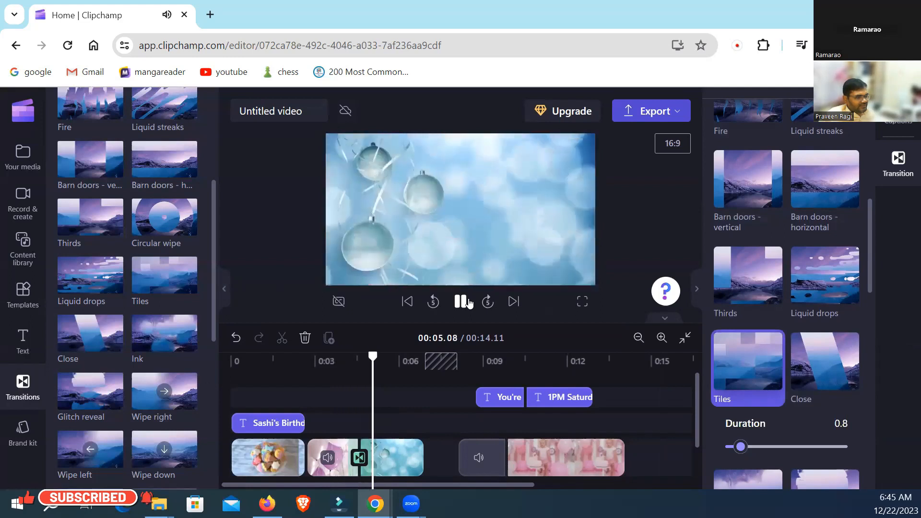
pyautogui.click(467, 302)
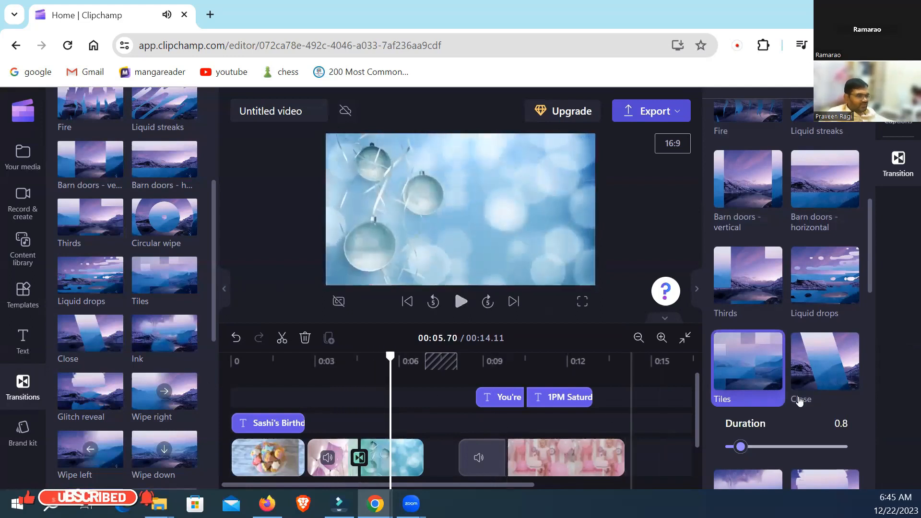
# Look through the other transition styles available for this join, from Circular wipe to Cross blur.
pyautogui.moveTo(869, 253); pyautogui.dragTo(820, 126)
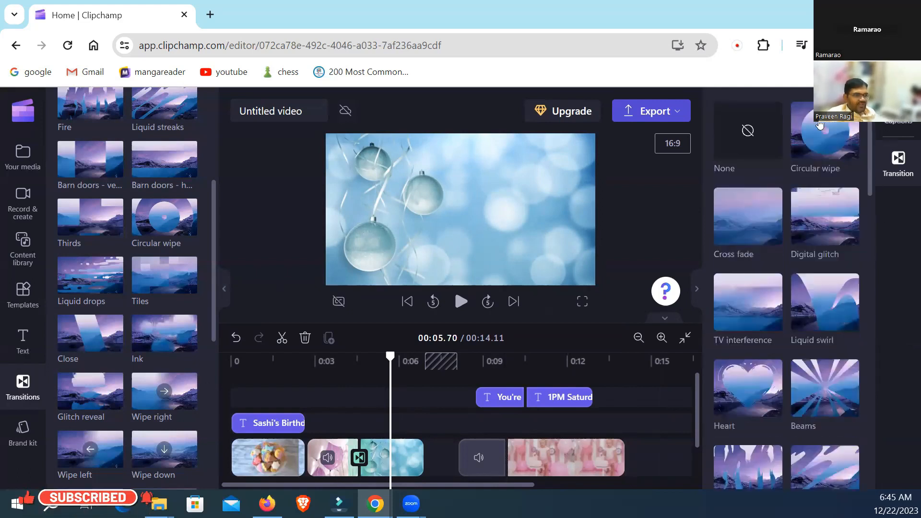
pyautogui.moveTo(871, 147); pyautogui.dragTo(870, 287)
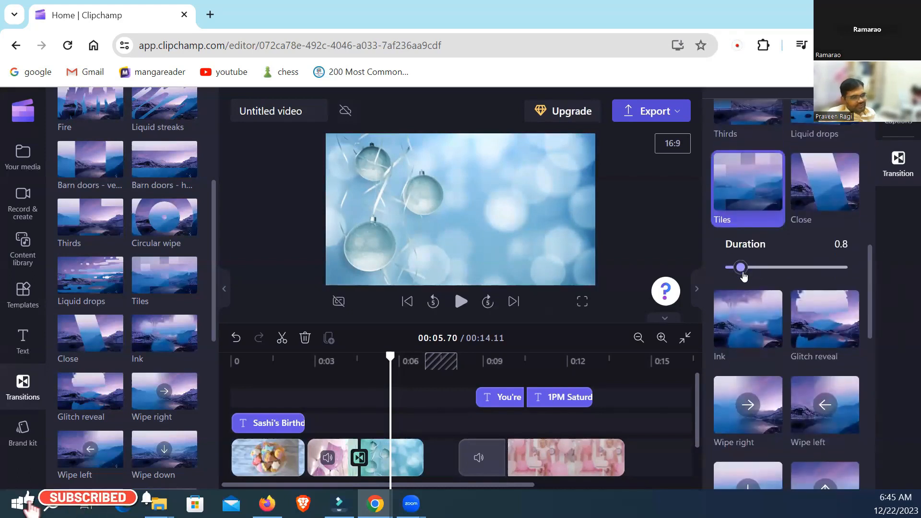
pyautogui.click(425, 243)
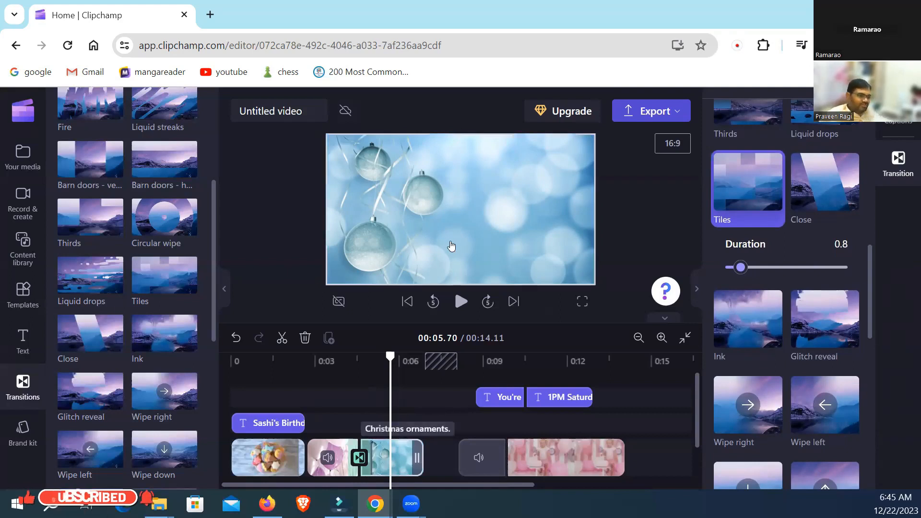
pyautogui.scroll(-5, 833, 319)
pyautogui.scroll(-5, 832, 319)
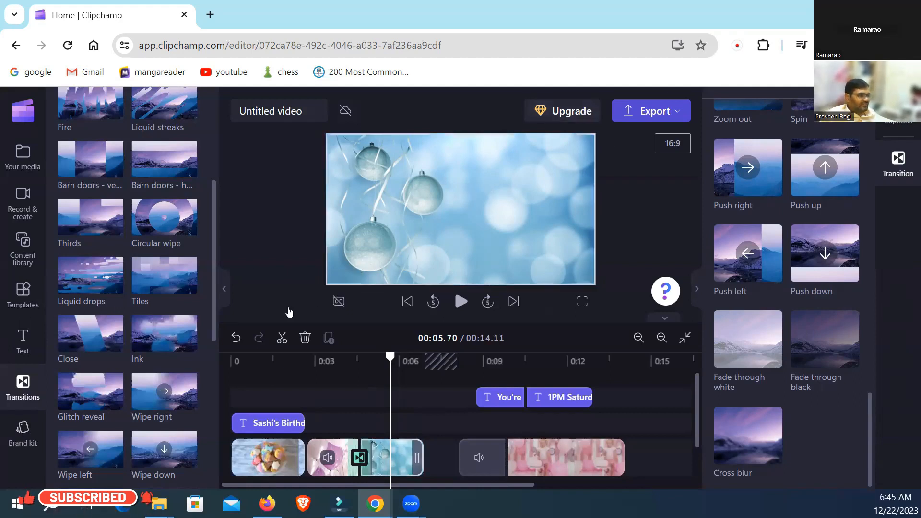
# Open the brand kit and review its options for fonts, colors and logos.
pyautogui.click(22, 432)
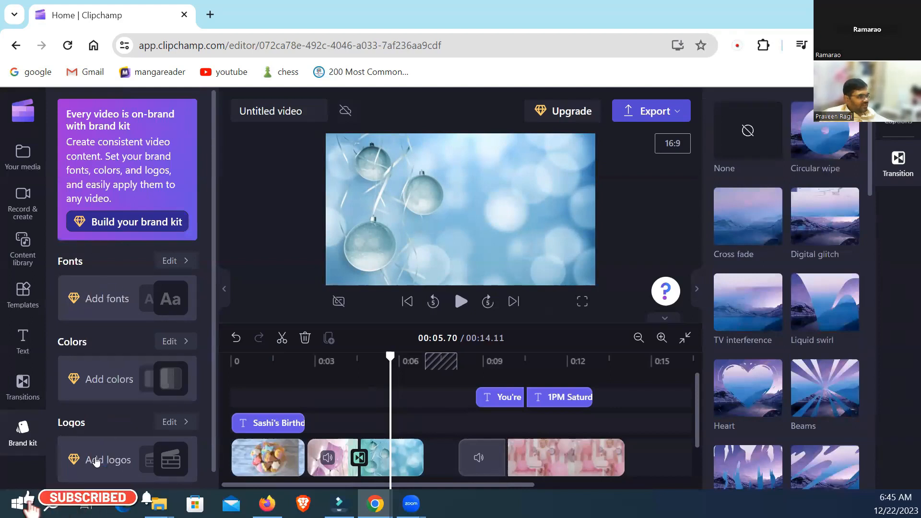
pyautogui.scroll(-1, 146, 399)
pyautogui.scroll(-1, 145, 399)
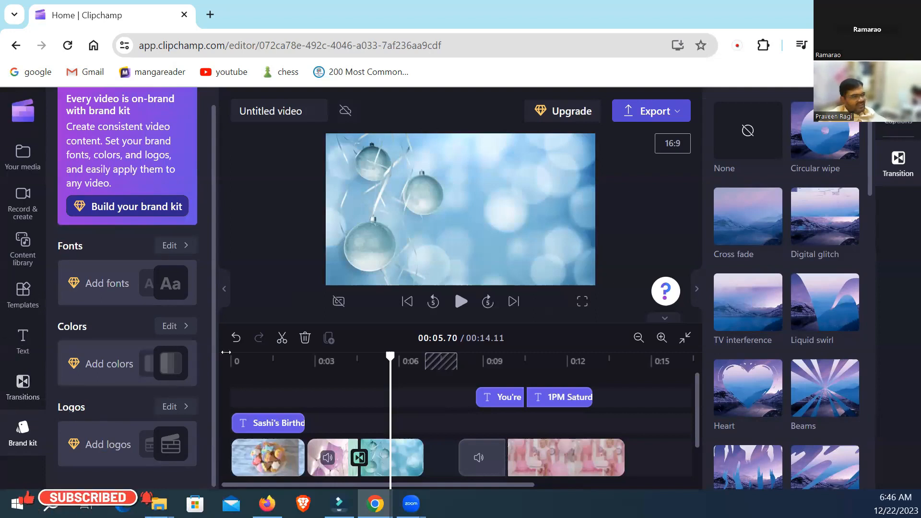
pyautogui.click(422, 268)
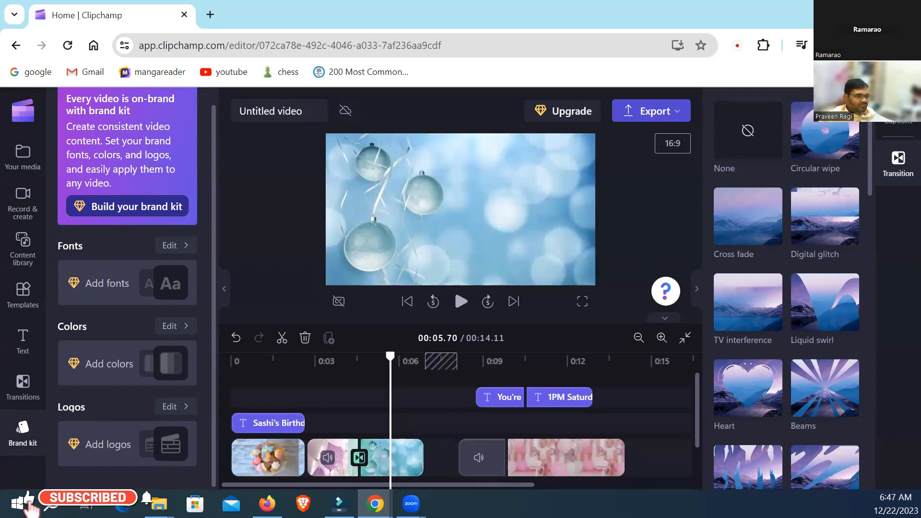
# Open YouTube in a new browser tab, keeping the Clipchamp project open in its own tab.
pyautogui.click(903, 45)
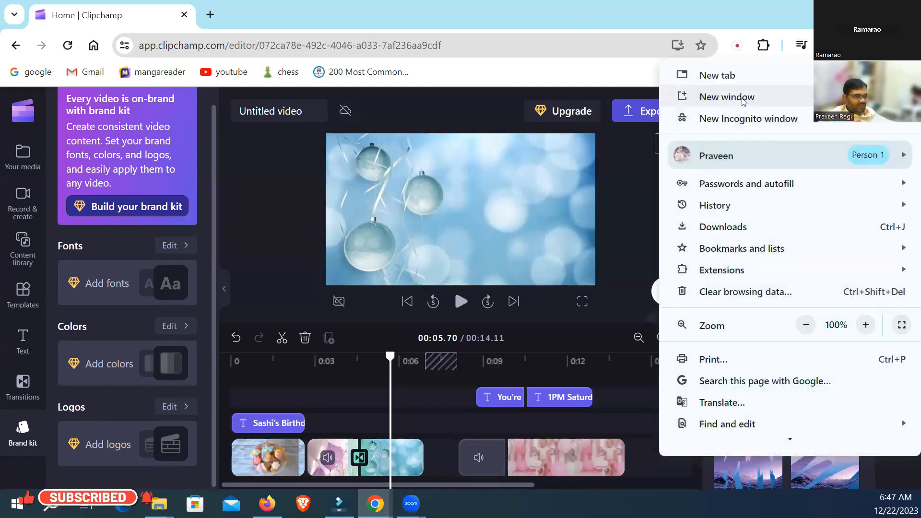
pyautogui.click(726, 83)
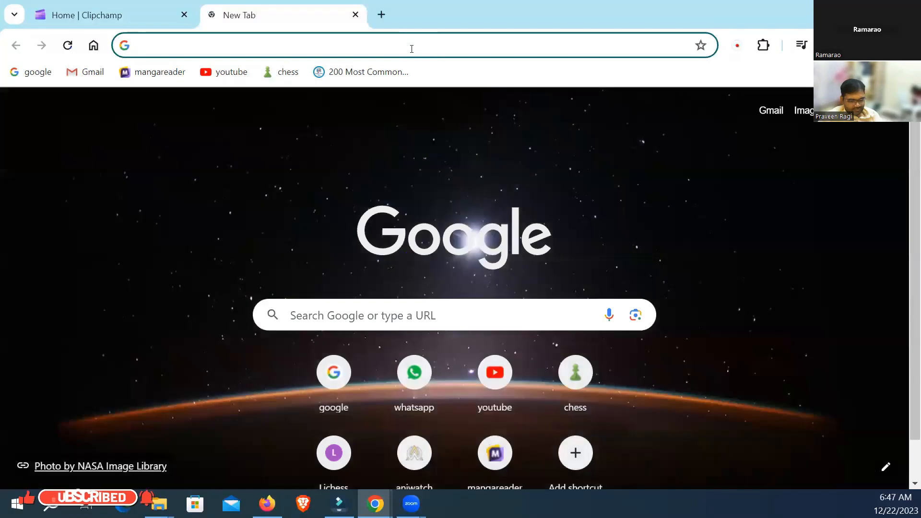
pyautogui.write('www.g')
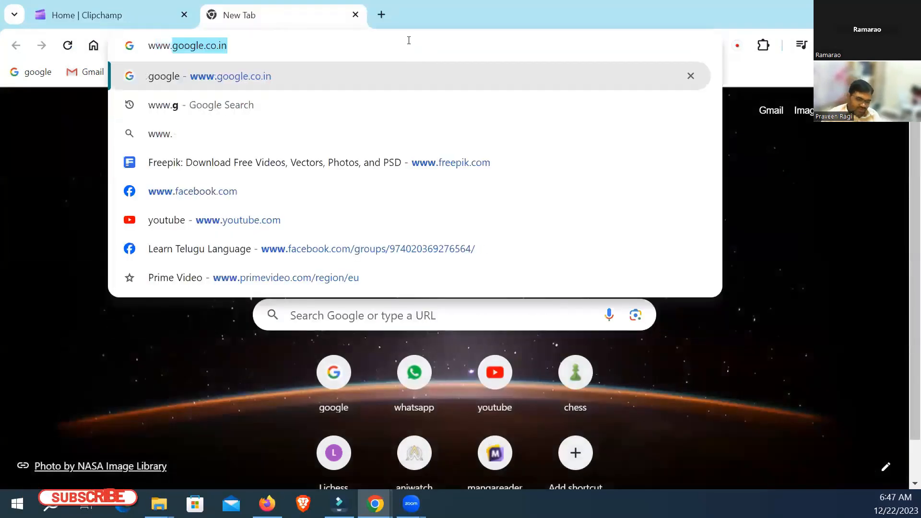
pyautogui.press('BackSpace')
pyautogui.press('BackSpace')
pyautogui.write('you')
pyautogui.press('Return')
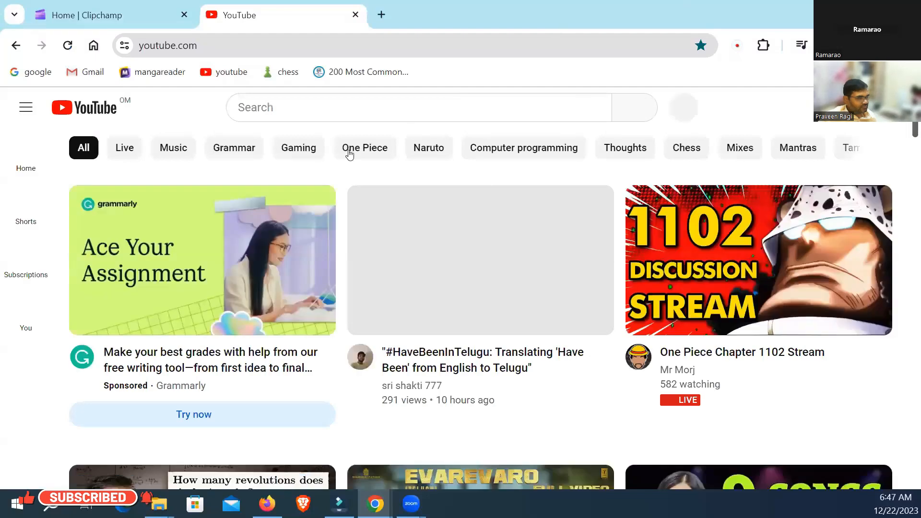
# Search YouTube for "motivational speech" using the matching search suggestion.
pyautogui.click(298, 114)
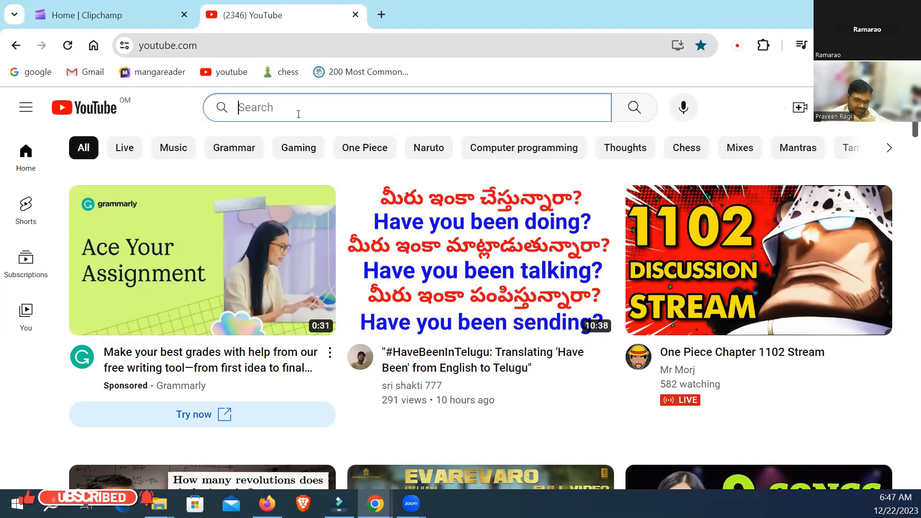
pyautogui.write('m')
pyautogui.press('BackSpace')
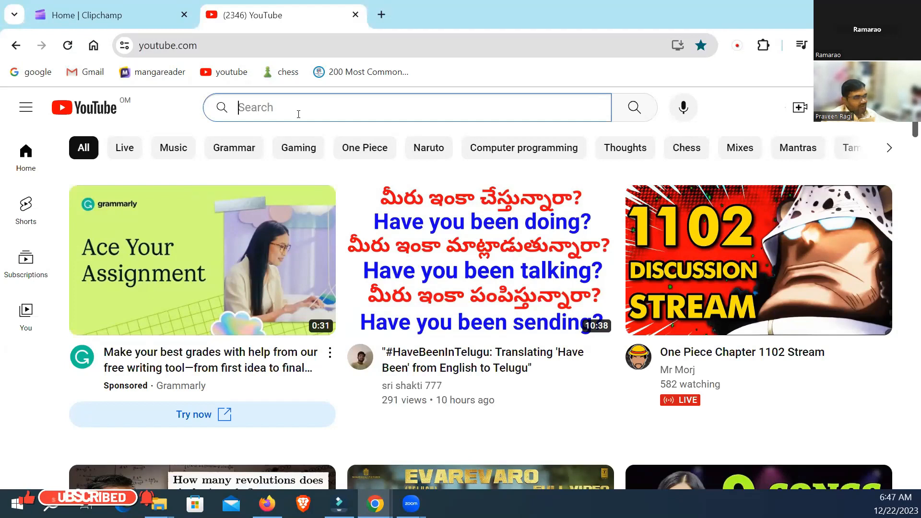
pyautogui.write('mot')
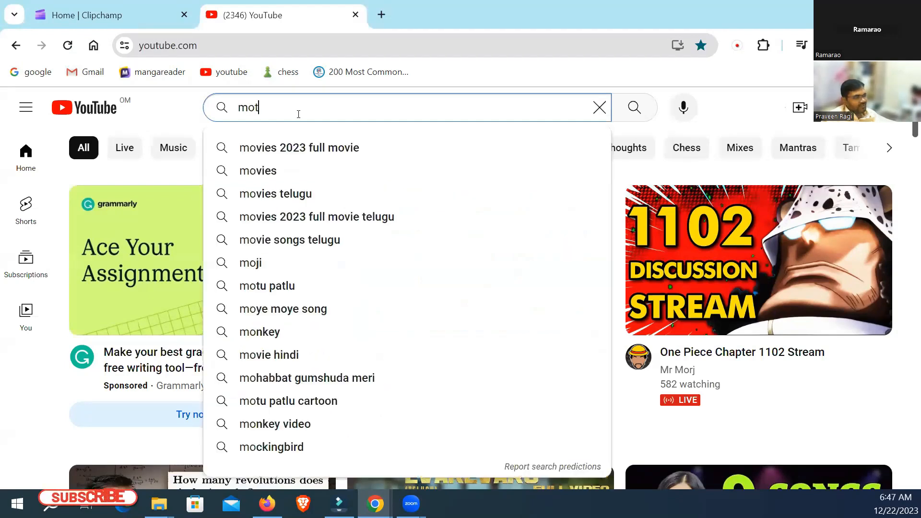
pyautogui.write('ivational speach')
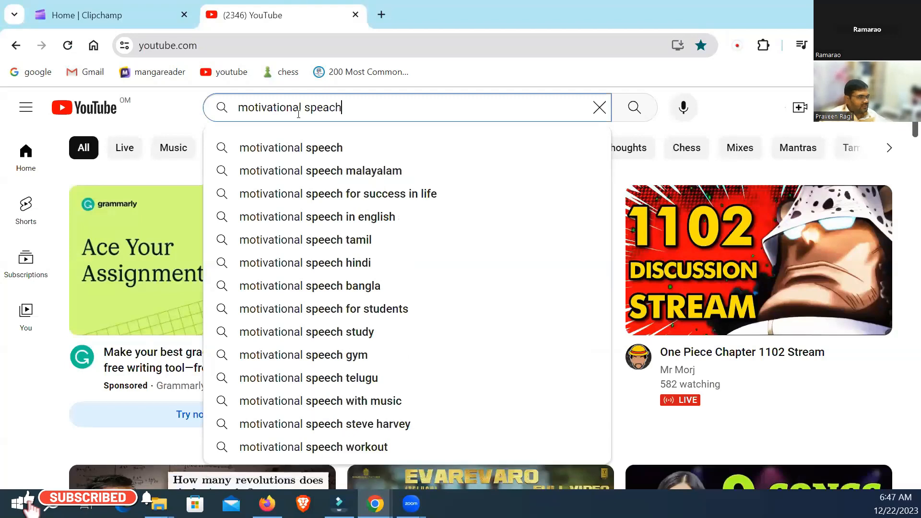
pyautogui.press('Down')
pyautogui.press('Return')
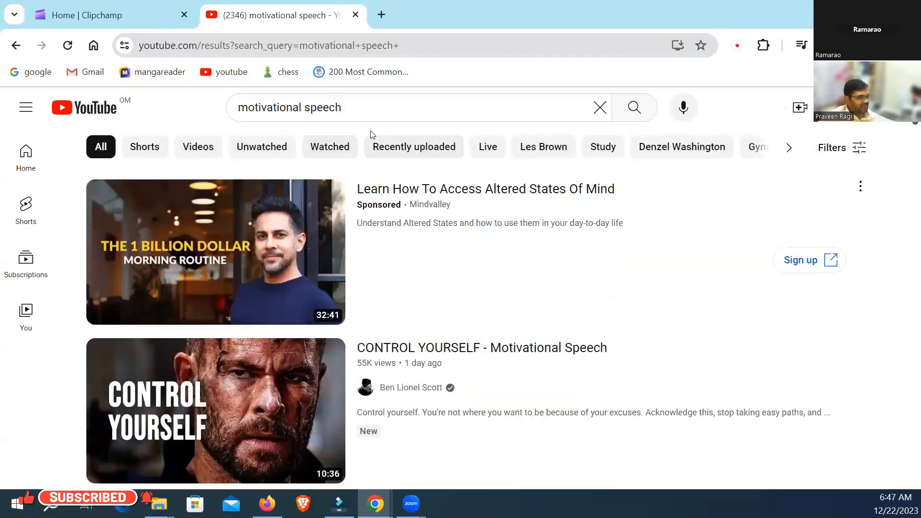
# Refine the YouTube search to "sadhguru motivational speech in english" and browse the resulting videos.
pyautogui.moveTo(342, 107); pyautogui.dragTo(127, 95)
pyautogui.press('Home')
pyautogui.write('sa')
pyautogui.write('d')
pyautogui.write('h')
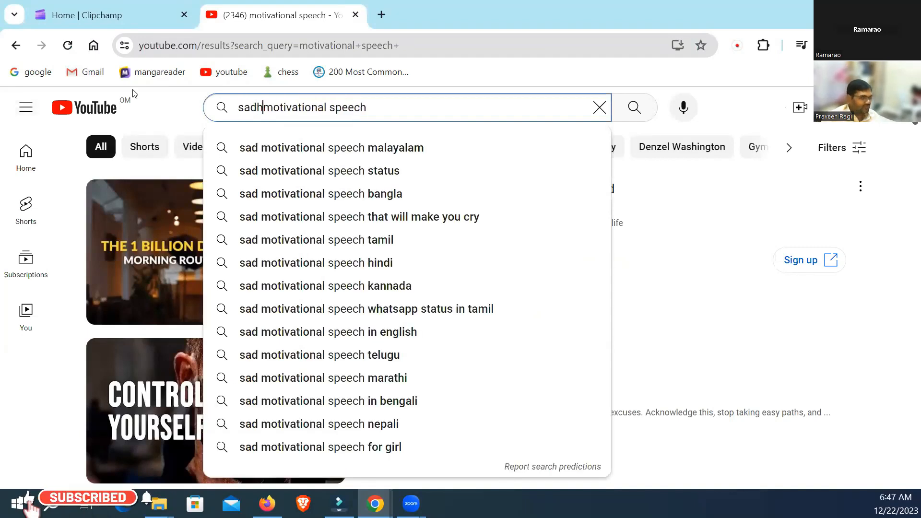
pyautogui.write('guru')
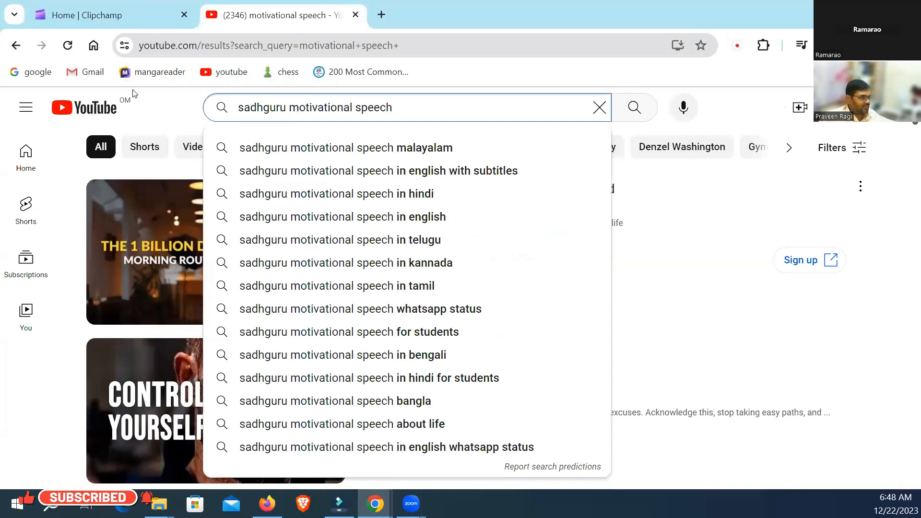
pyautogui.press('Down')
pyautogui.press('Down')
pyautogui.press('Down')
pyautogui.press('Down')
pyautogui.press('Return')
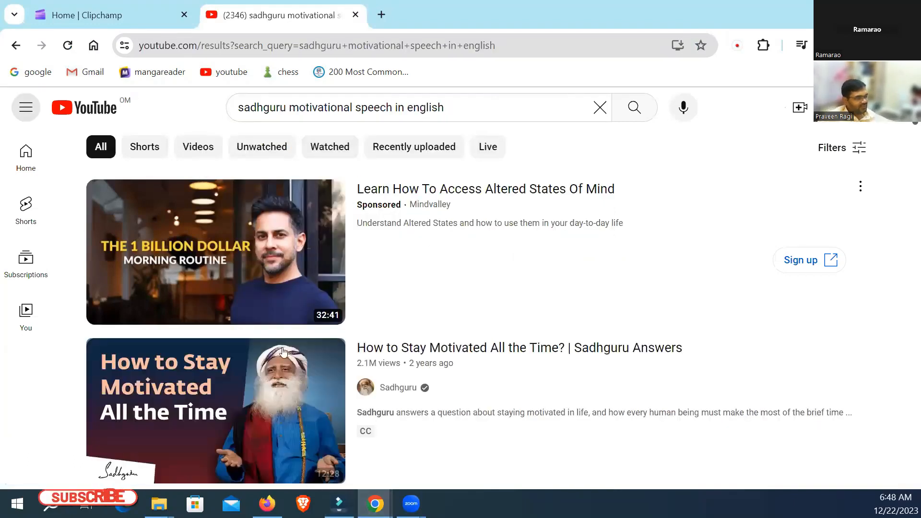
pyautogui.scroll(-3, 315, 363)
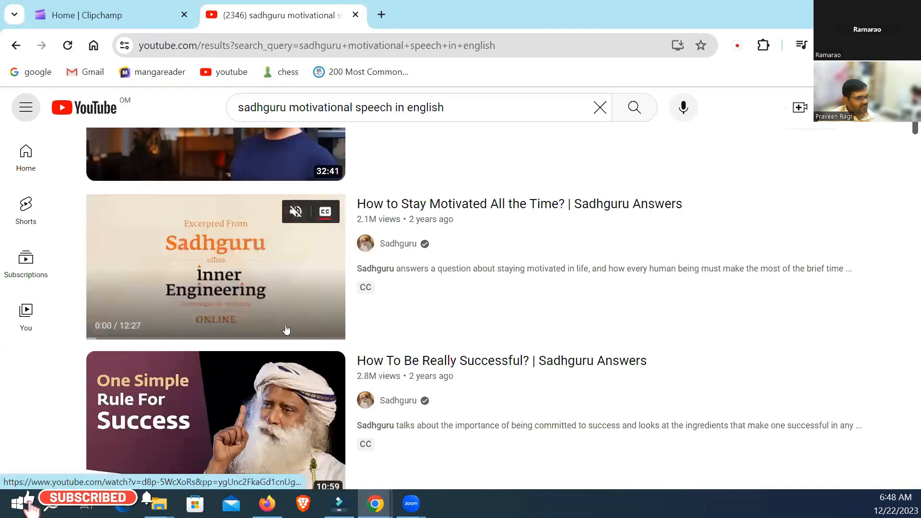
pyautogui.scroll(1, 416, 280)
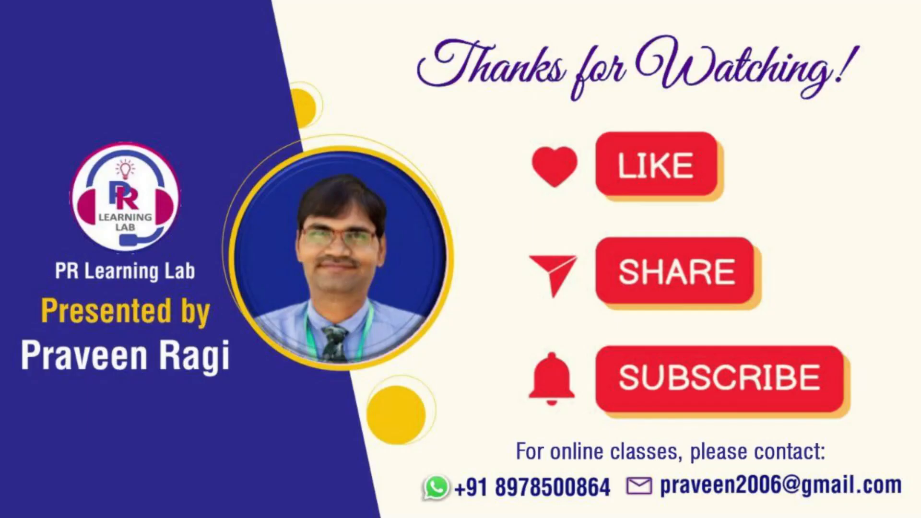